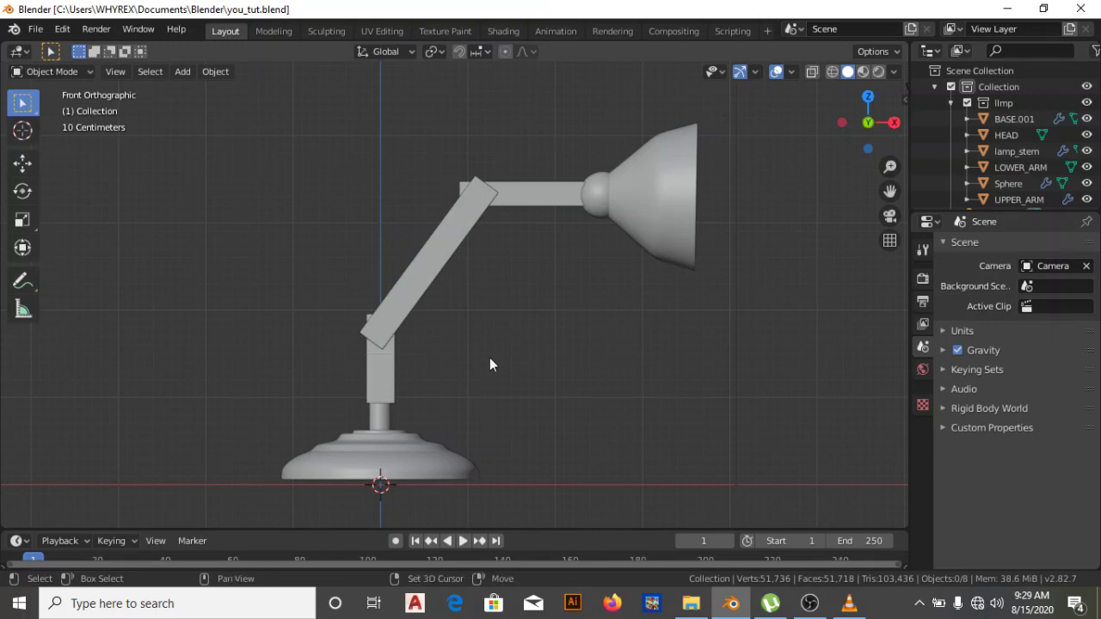
pyautogui.keyDown('shift'); pyautogui.moveTo(487, 373); pyautogui.dragTo(479, 386, button='middle'); pyautogui.keyUp('shift')
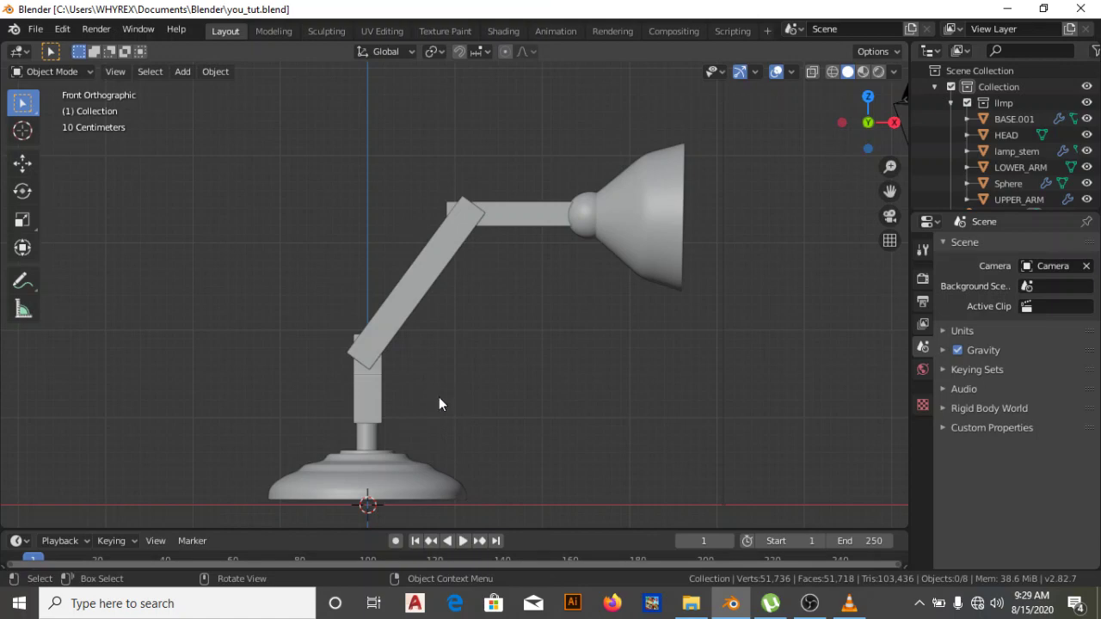
pyautogui.keyDown('shift'); pyautogui.moveTo(451, 427); pyautogui.dragTo(456, 392, button='middle'); pyautogui.keyUp('shift')
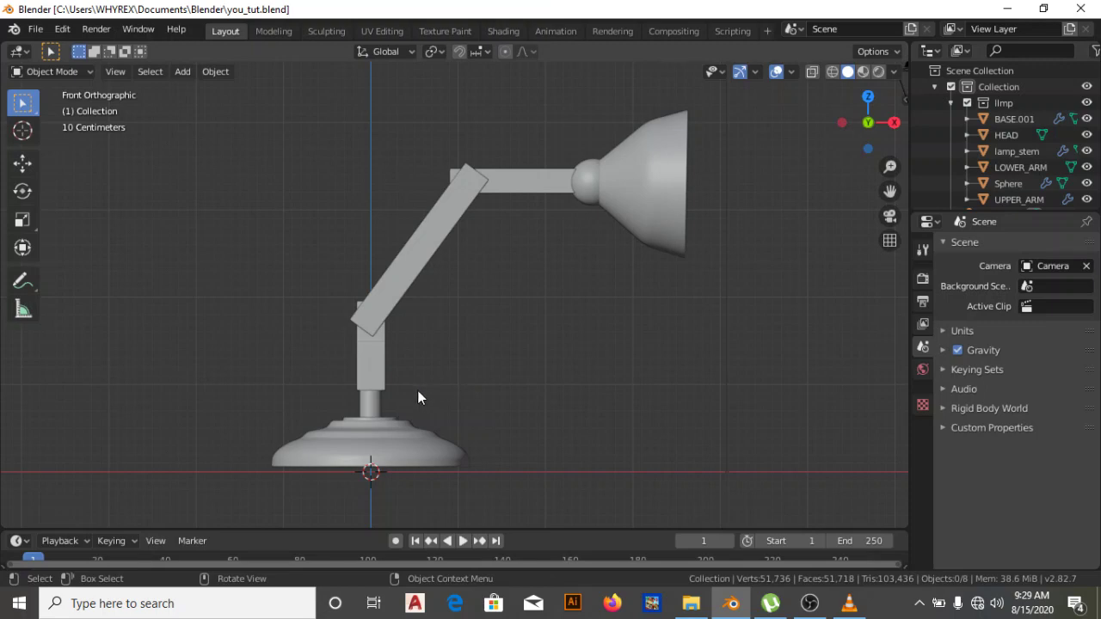
pyautogui.scroll(3, 417, 389)
pyautogui.scroll(-4, 544, 258)
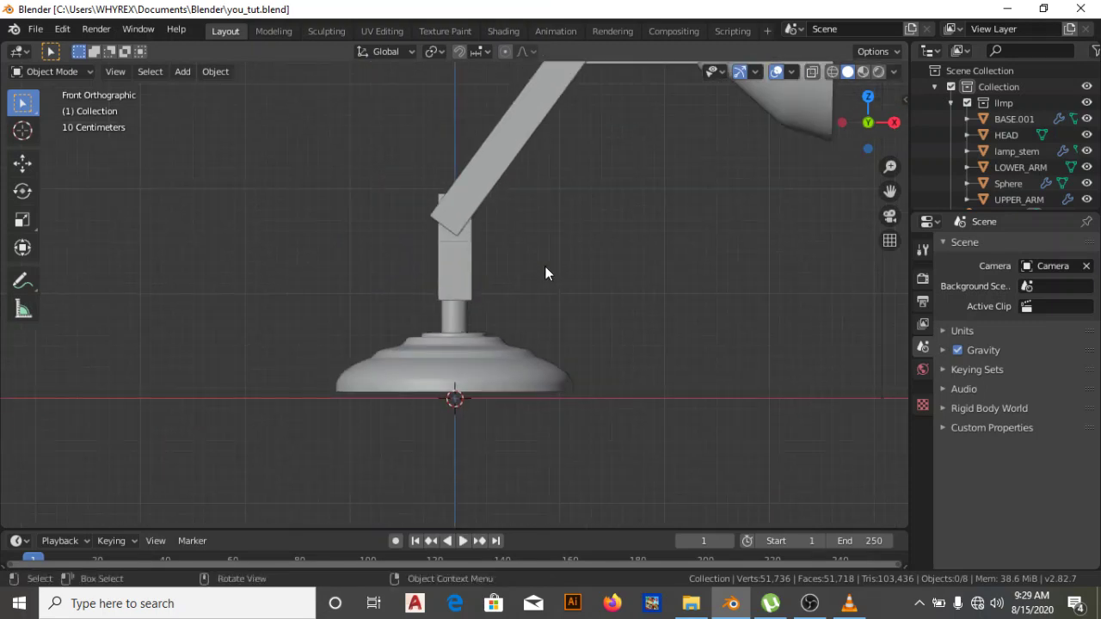
pyautogui.keyDown('shift'); pyautogui.moveTo(544, 265); pyautogui.dragTo(584, 294, button='middle'); pyautogui.keyUp('shift')
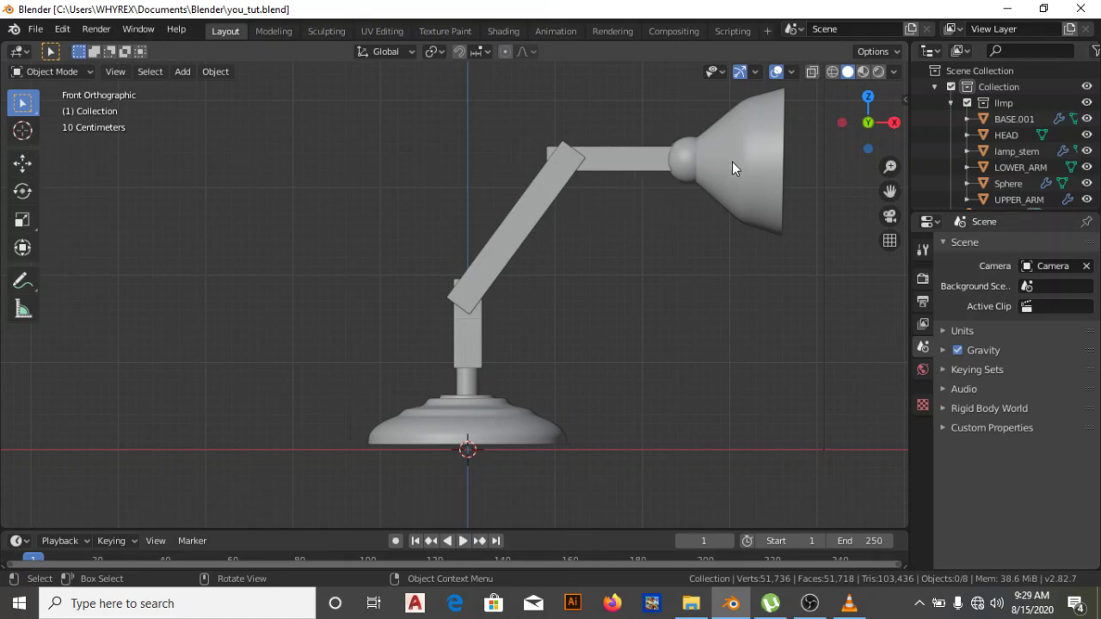
pyautogui.scroll(-1, 734, 203)
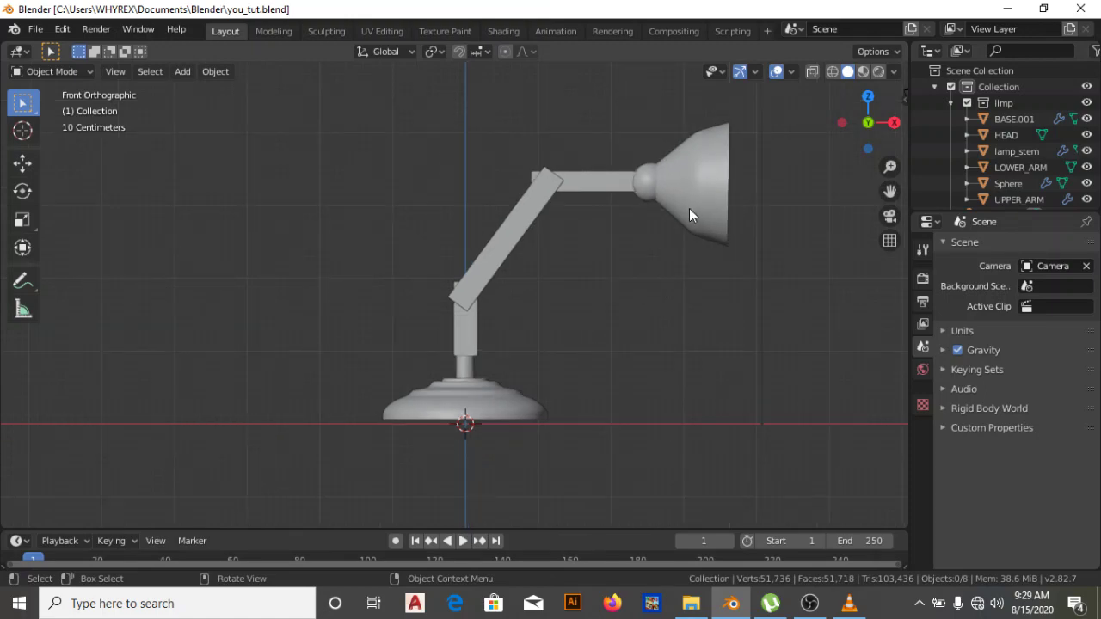
pyautogui.scroll(2, 687, 210)
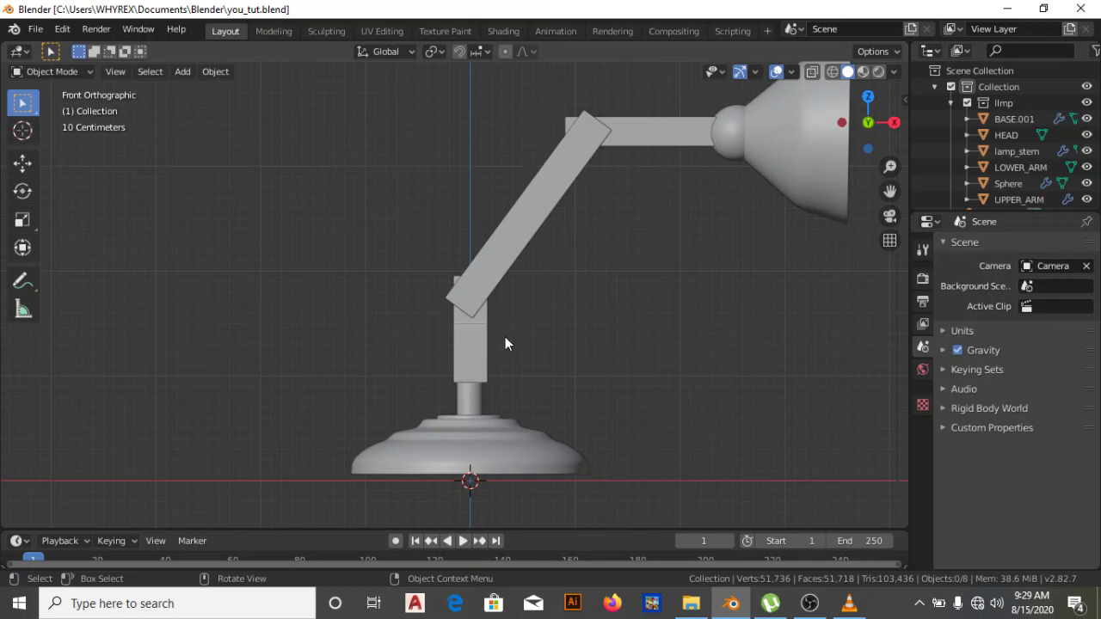
pyautogui.click(477, 374)
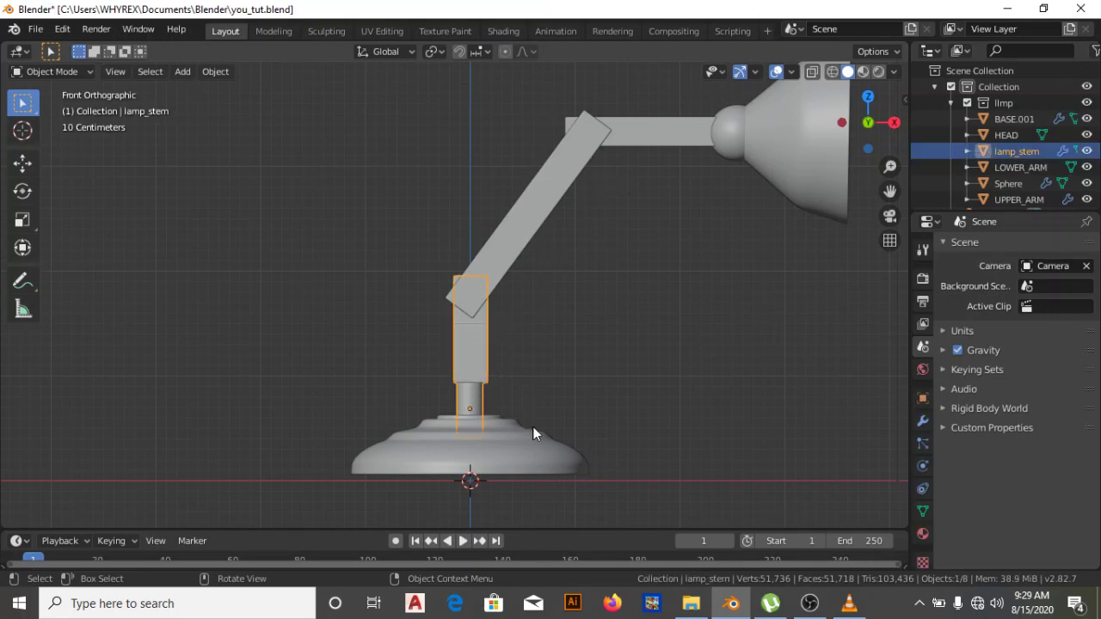
pyautogui.keyDown('shift'); pyautogui.moveTo(527, 411); pyautogui.dragTo(525, 369, button='middle'); pyautogui.keyUp('shift')
pyautogui.scroll(-2, 537, 349)
pyautogui.rightClick(524, 370)
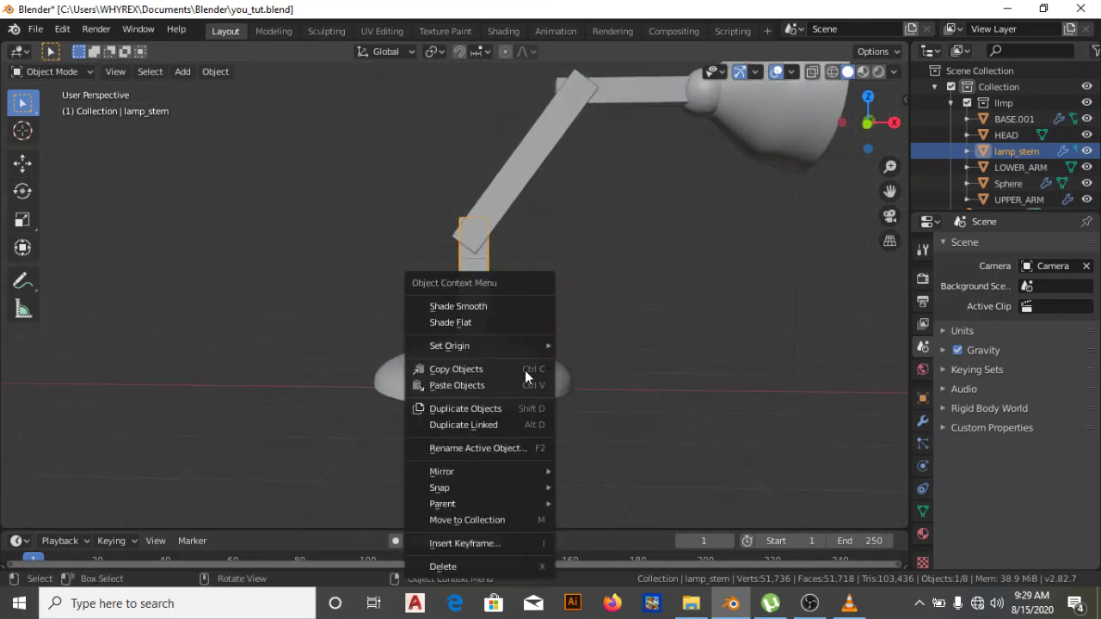
pyautogui.click(525, 369)
pyautogui.scroll(2, 525, 370)
pyautogui.scroll(4, 525, 369)
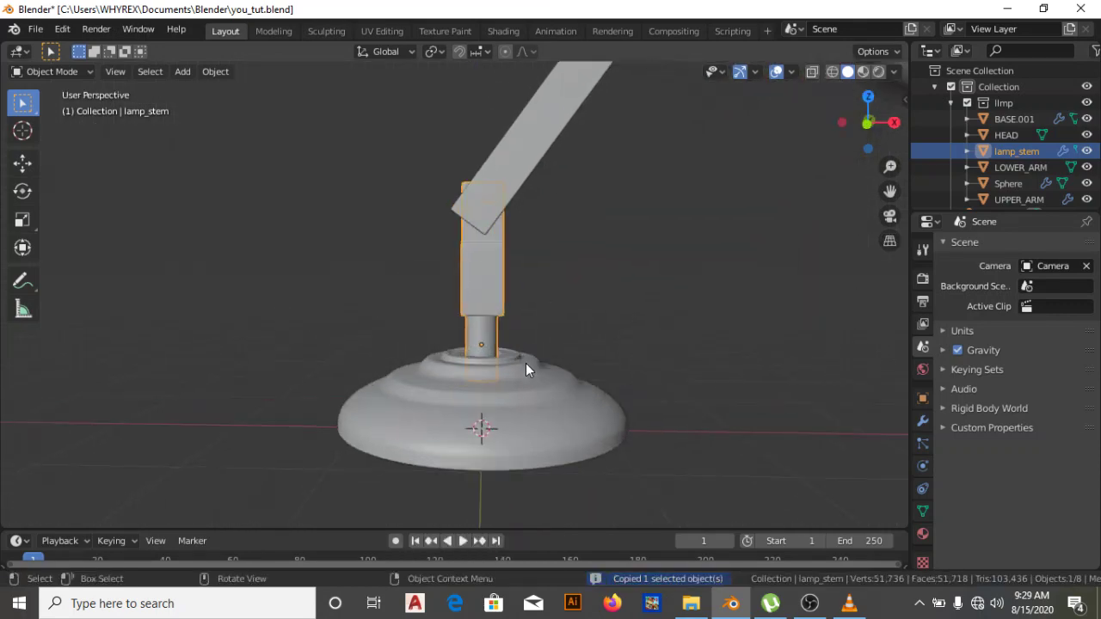
pyautogui.press('Tab')
pyautogui.scroll(-1, 524, 368)
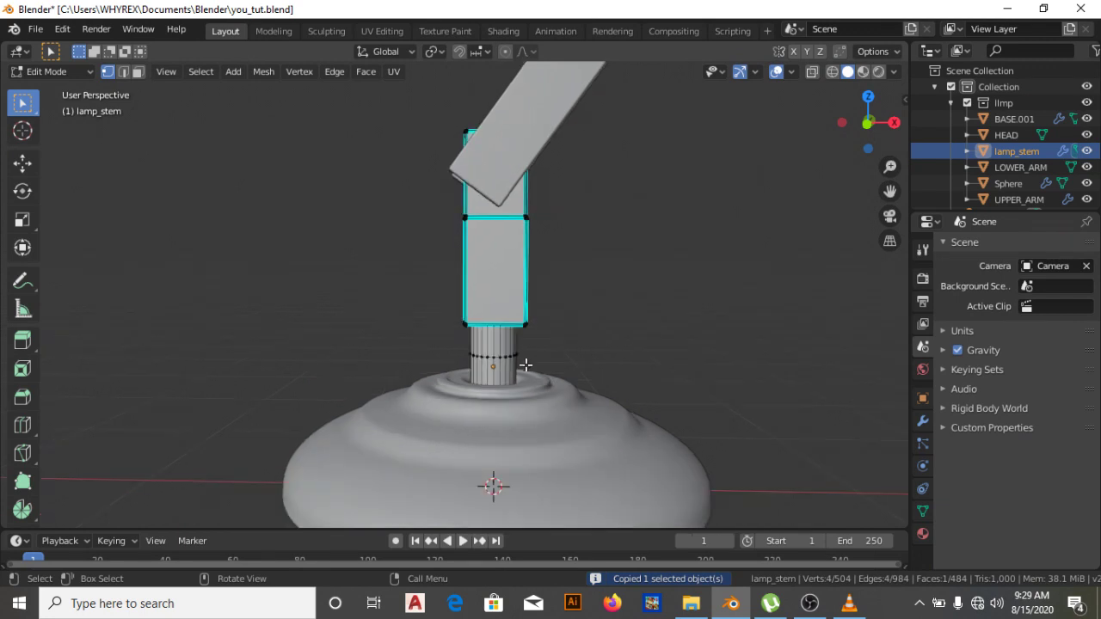
pyautogui.press('Tab')
# Hide the lamp base and enter Edit Mode on the lamp_stem mesh.
pyautogui.click(498, 430)
pyautogui.press('h')
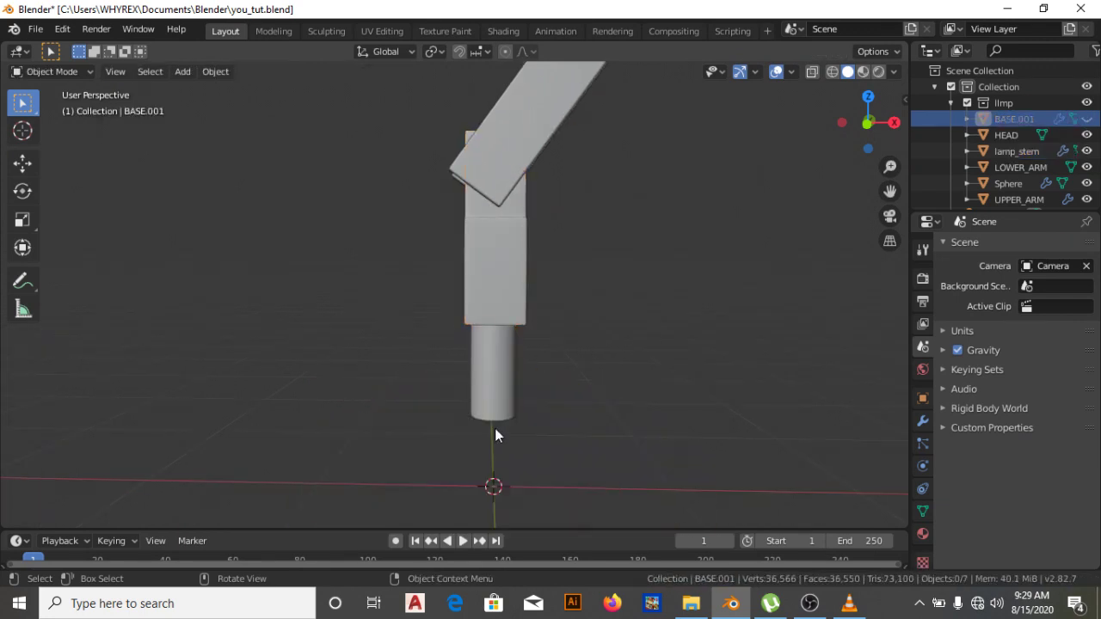
pyautogui.click(491, 411)
pyautogui.press('Tab')
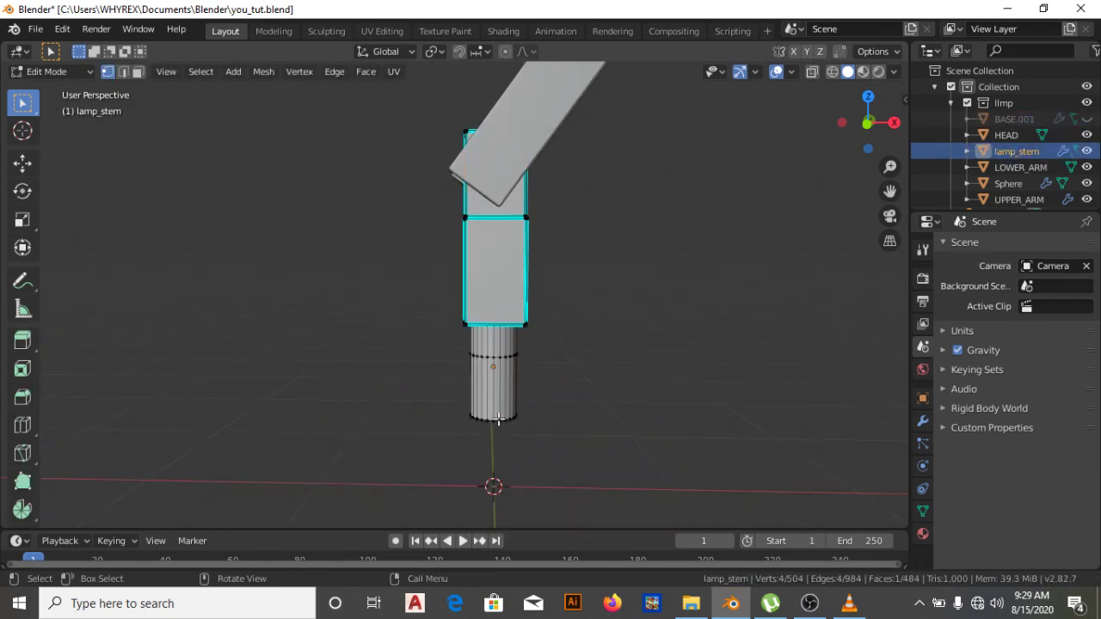
# Select the inner edge loop on the stem's underside and snap the 3D cursor to its centre.
pyautogui.moveTo(496, 426); pyautogui.dragTo(513, 355, button='middle')
pyautogui.scroll(5, 515, 393)
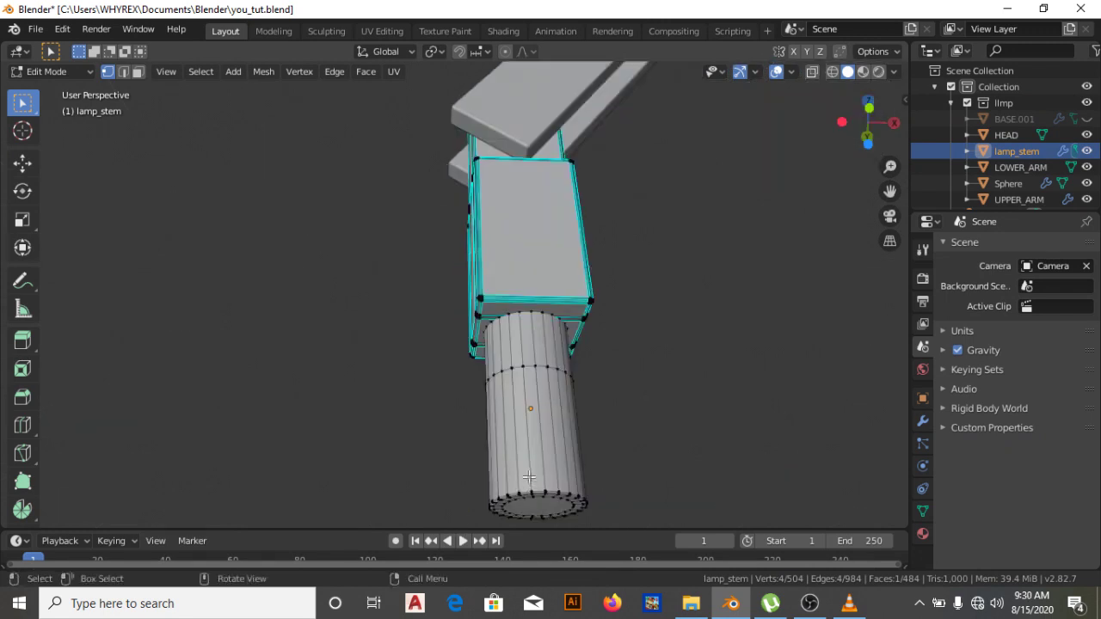
pyautogui.moveTo(530, 482); pyautogui.dragTo(498, 284, button='middle')
pyautogui.scroll(-2, 499, 284)
pyautogui.scroll(3, 498, 272)
pyautogui.scroll(3, 499, 272)
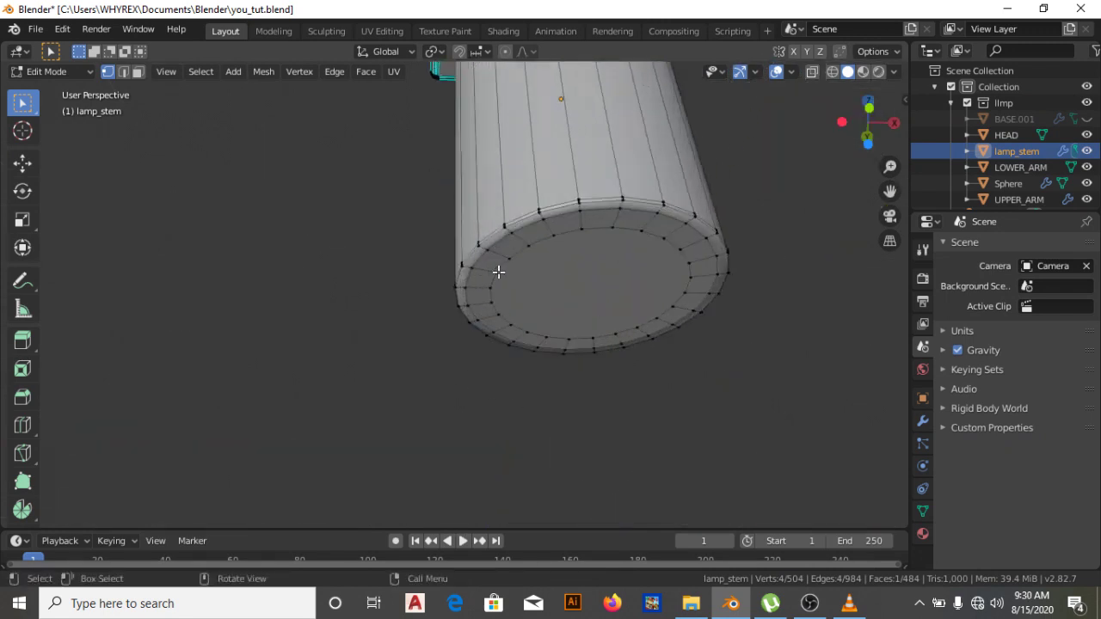
pyautogui.keyDown('alt'); pyautogui.click(544, 239); pyautogui.keyUp('alt')
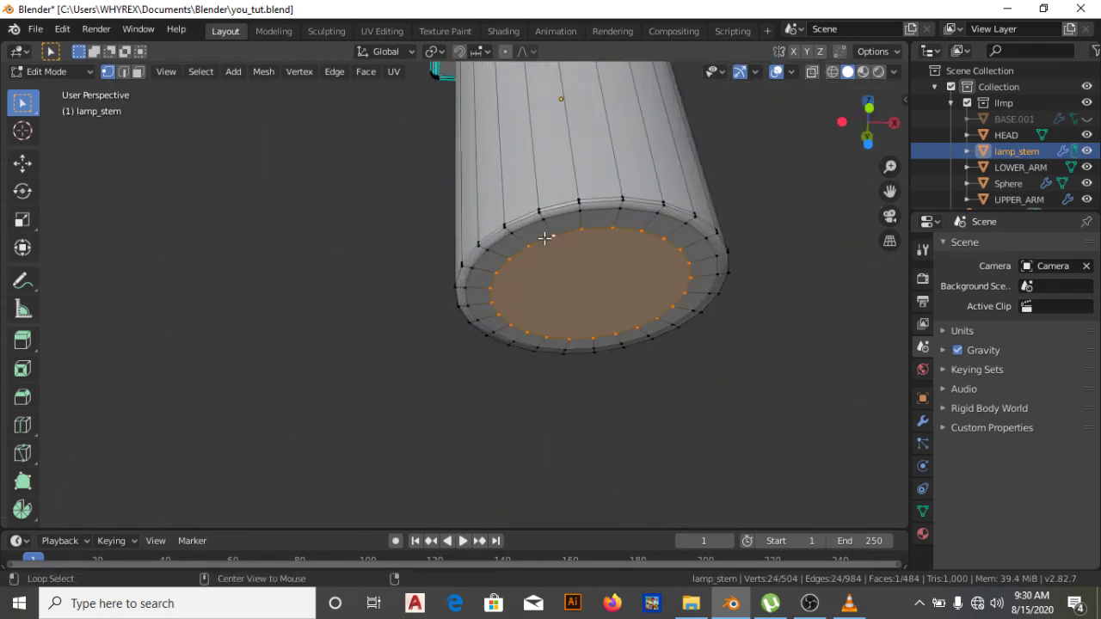
pyautogui.hotkey('shift', 's')
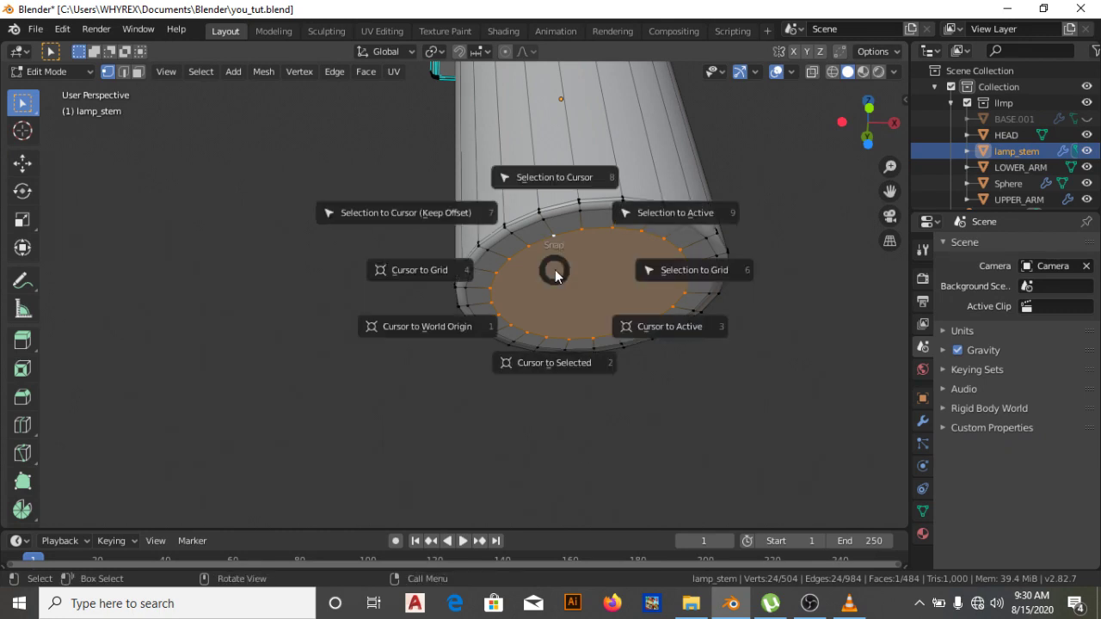
pyautogui.click(550, 356)
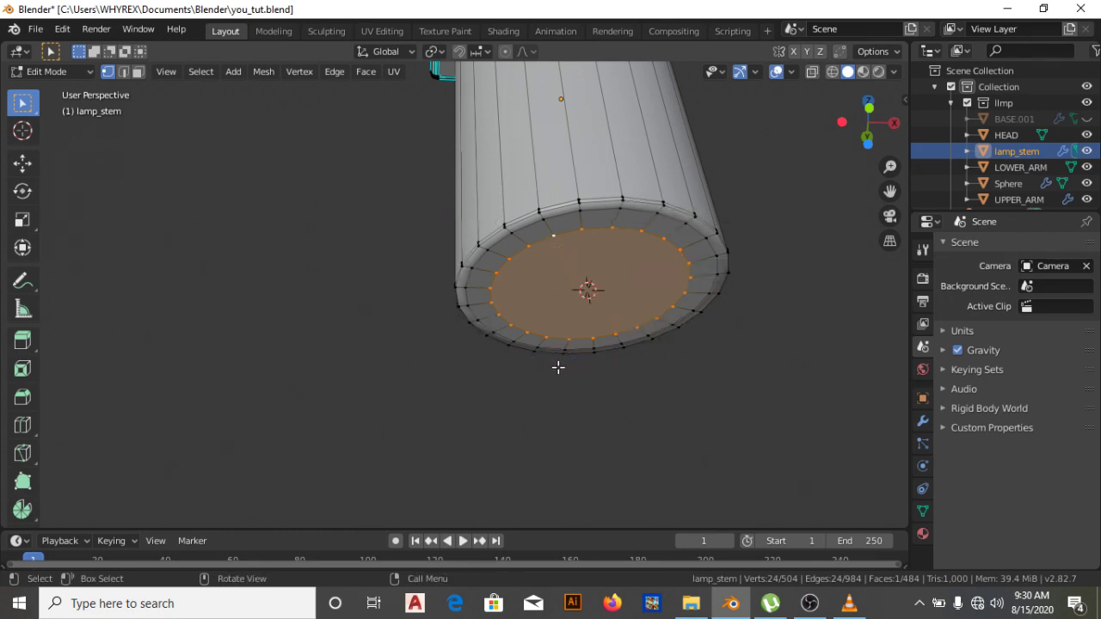
# Switch to the front view and snap the 3D cursor to the loop still selected at the stem's bottom.
pyautogui.press('KP_1')
pyautogui.scroll(-2, 526, 398)
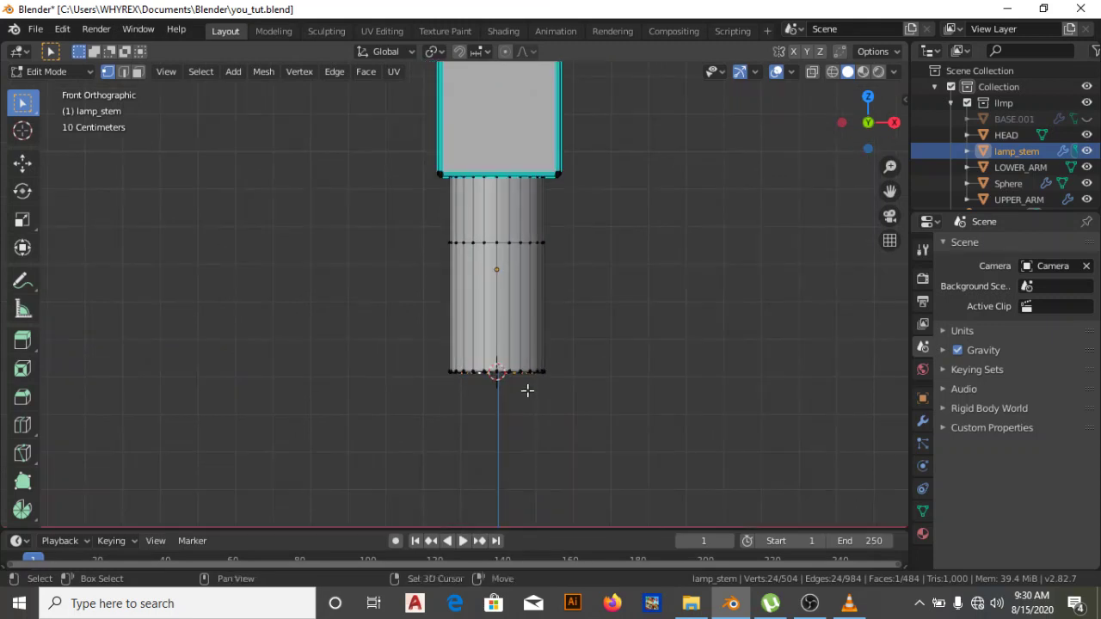
pyautogui.keyDown('shift'); pyautogui.moveTo(526, 422); pyautogui.dragTo(527, 436, button='right'); pyautogui.keyUp('shift')
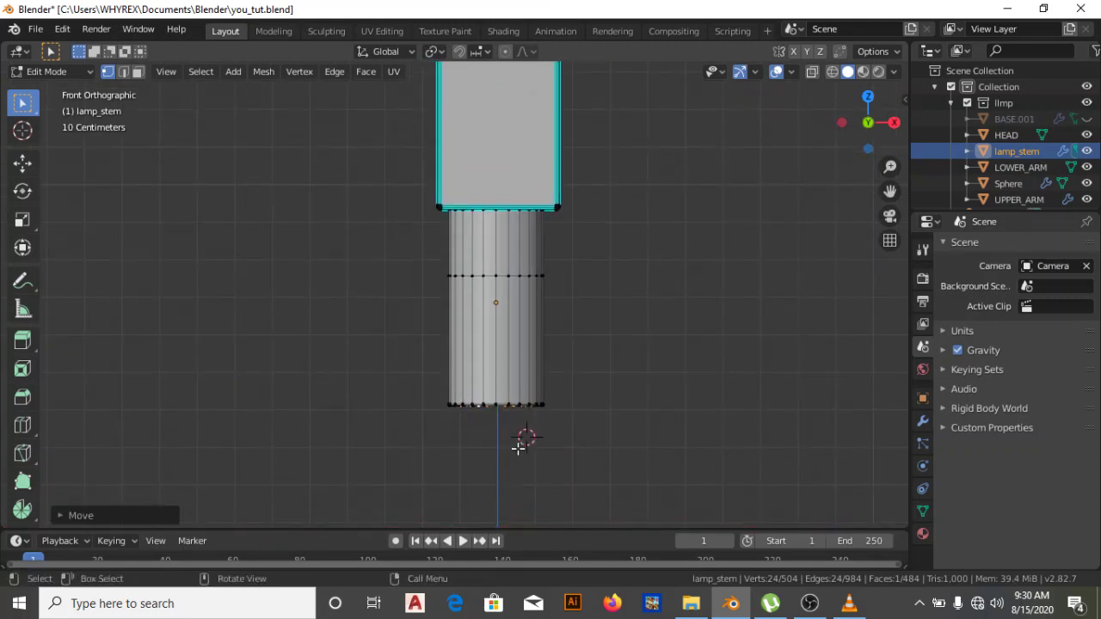
pyautogui.scroll(1, 521, 446)
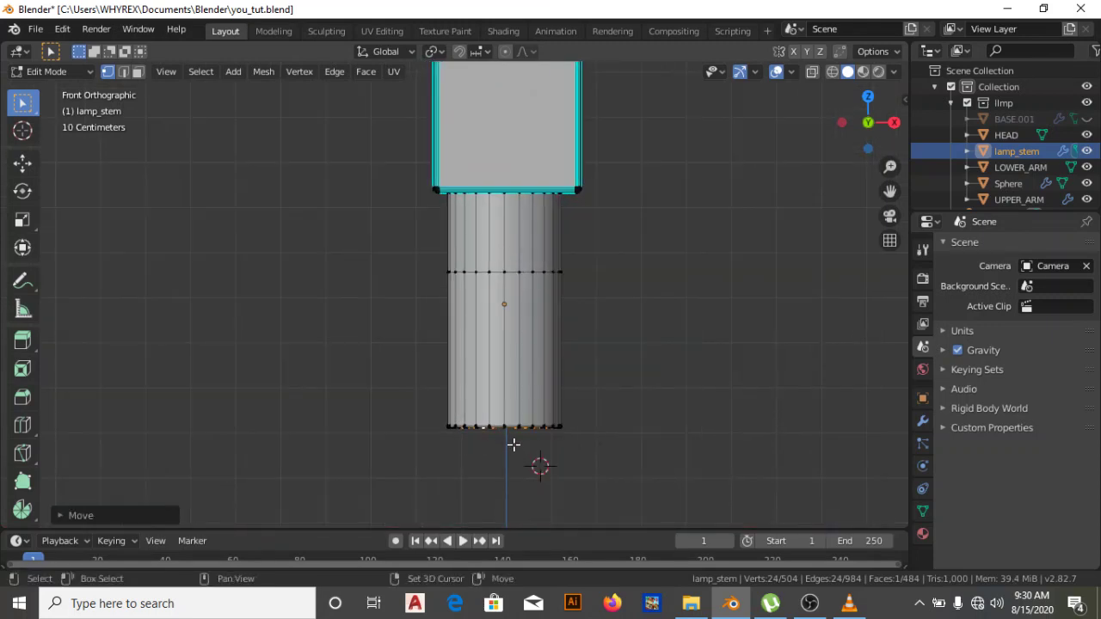
pyautogui.hotkey('shift', 's')
pyautogui.click(514, 525)
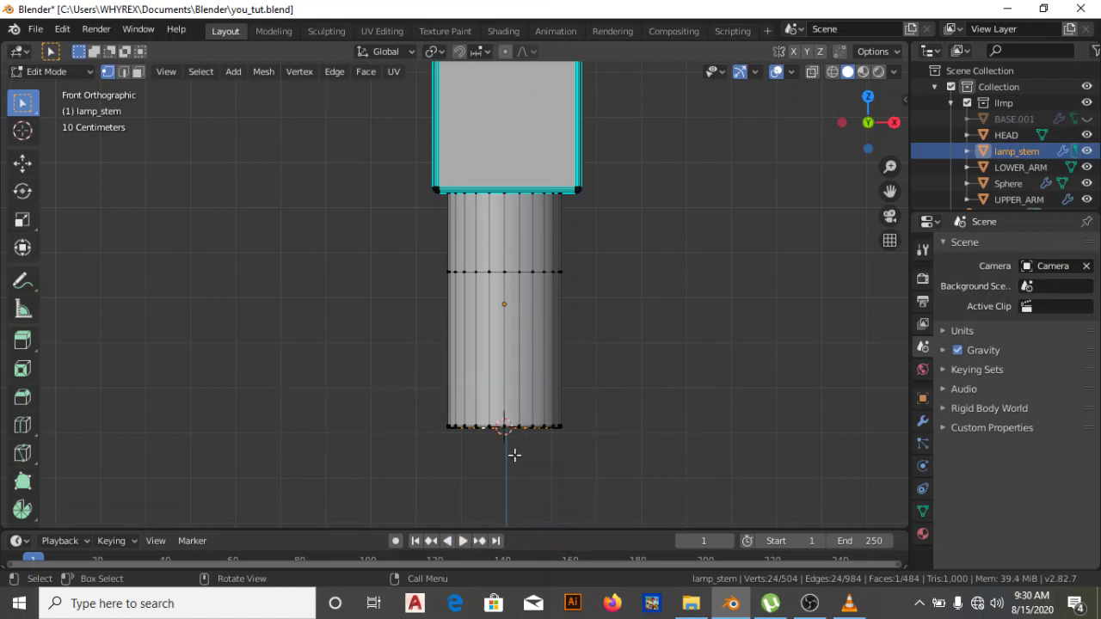
# Return to Object Mode and add an armature at the 3D cursor at the stem's bottom.
pyautogui.scroll(-3, 514, 455)
pyautogui.hotkey('shift', 'a')
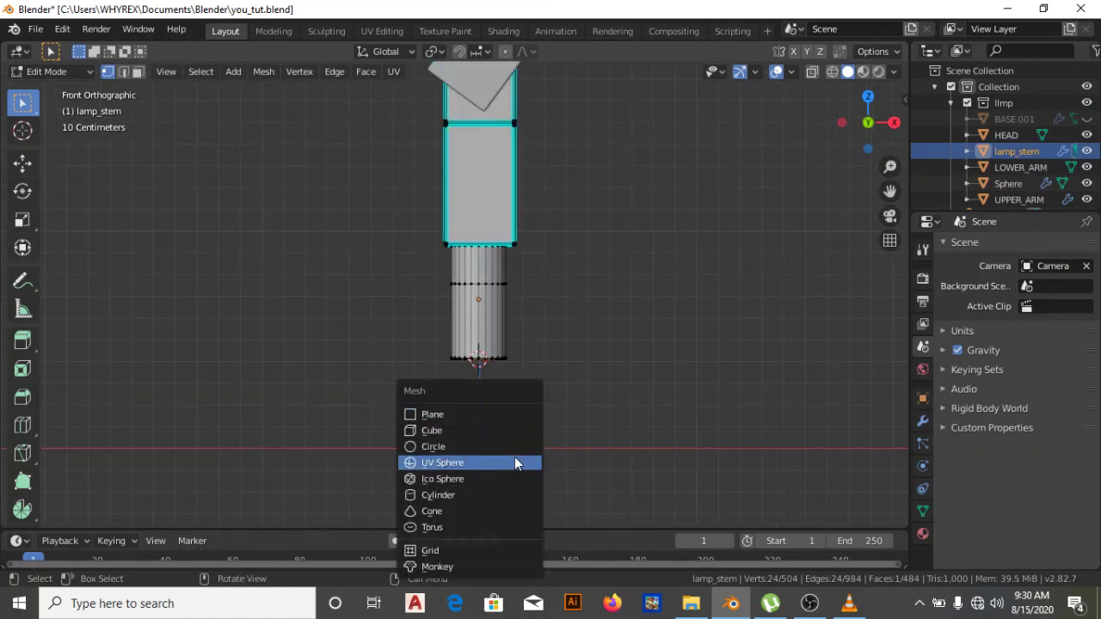
pyautogui.press('Escape')
pyautogui.press('Tab')
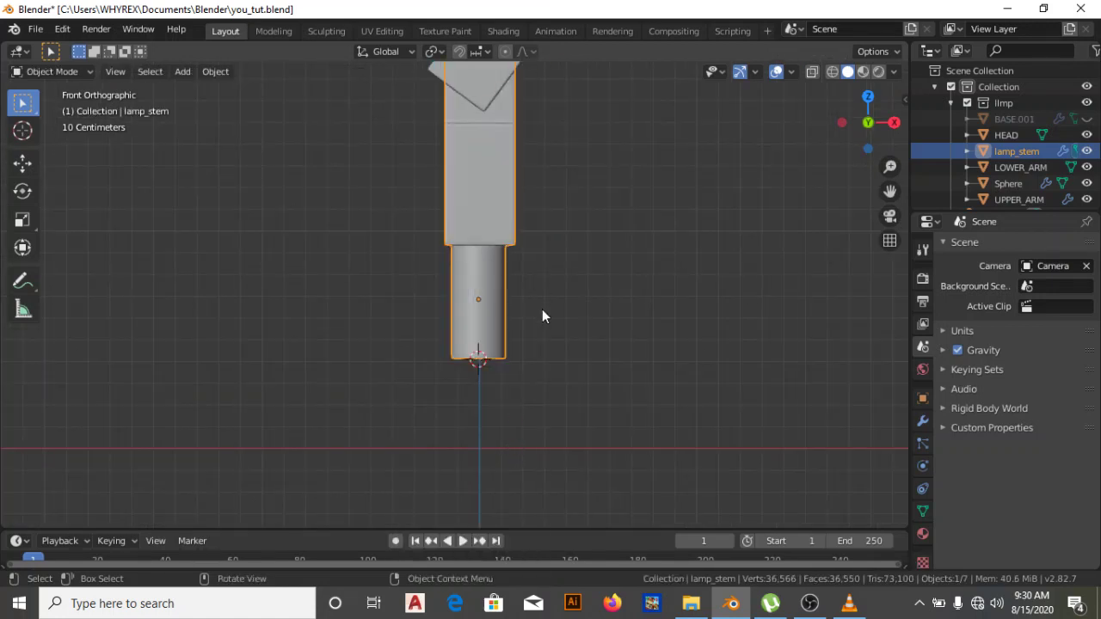
pyautogui.hotkey('shift', 'a')
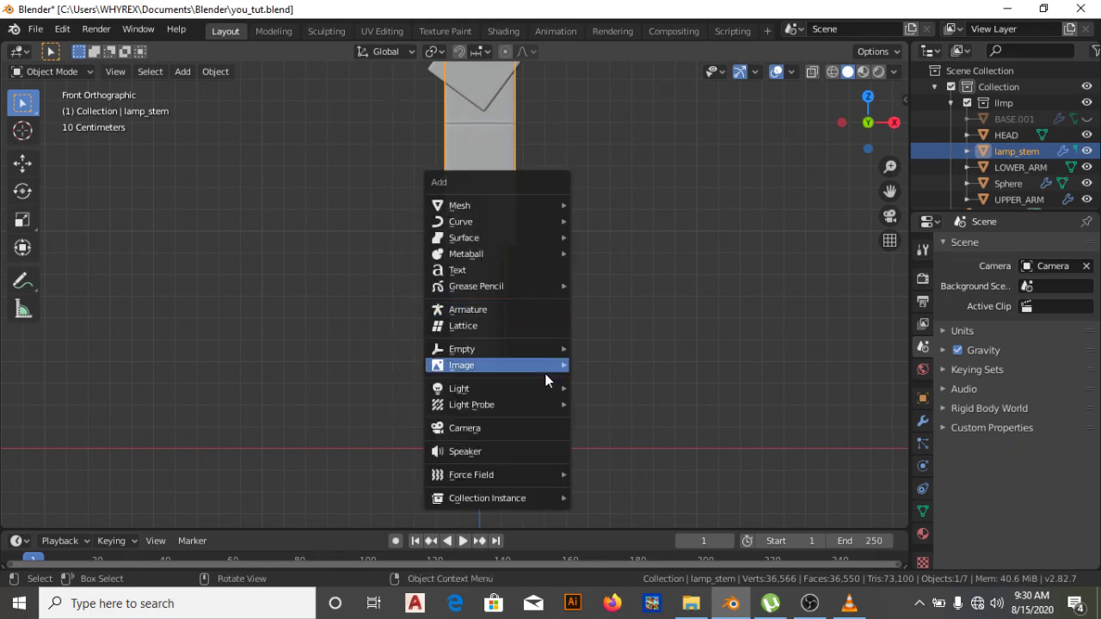
pyautogui.click(545, 312)
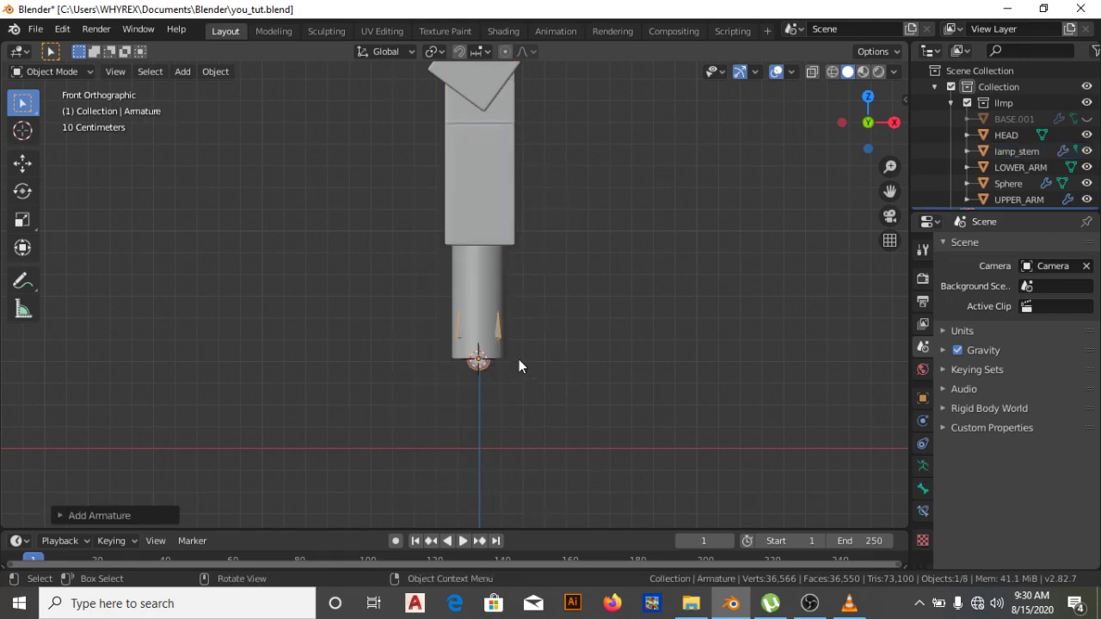
# Make the armature display in front of the lamp meshes.
pyautogui.keyDown('shift'); pyautogui.moveTo(531, 360); pyautogui.dragTo(528, 409, button='middle'); pyautogui.keyUp('shift')
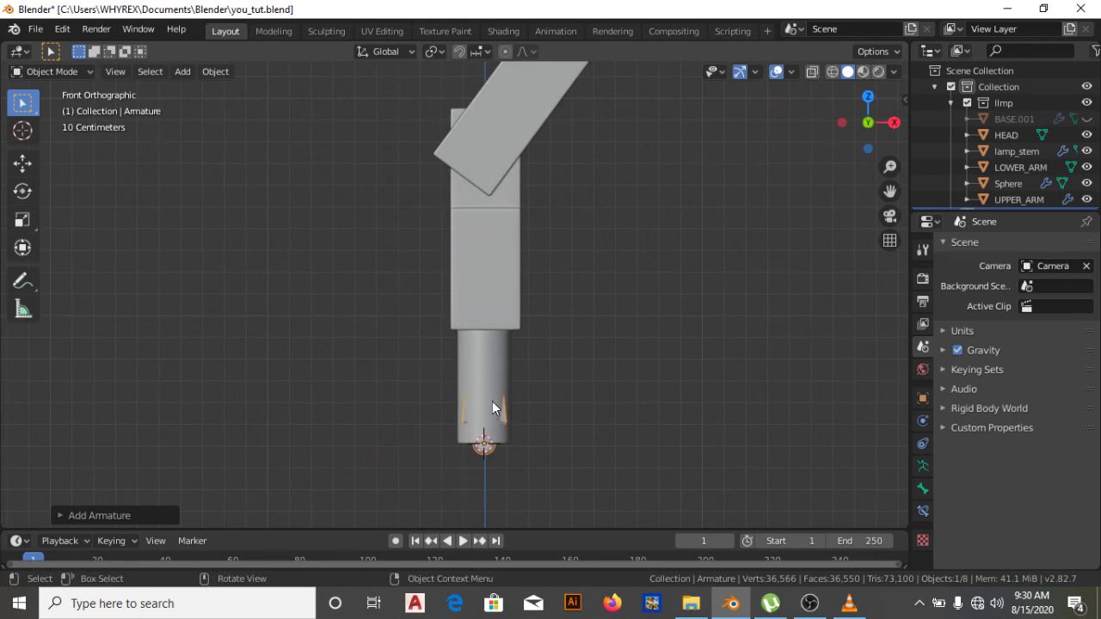
pyautogui.scroll(1, 492, 400)
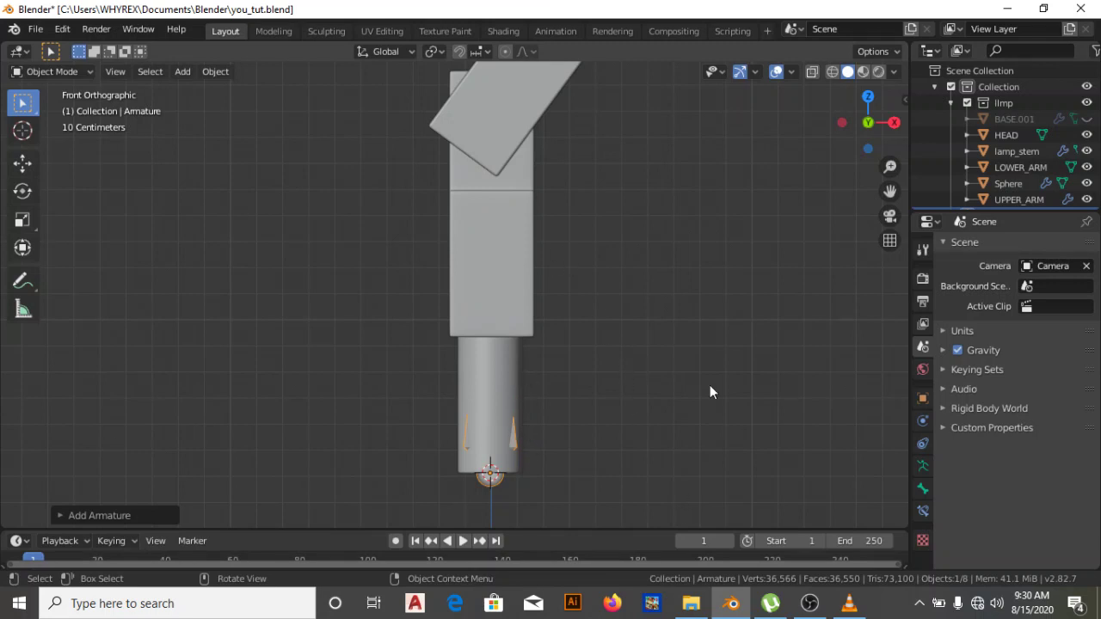
pyautogui.click(923, 466)
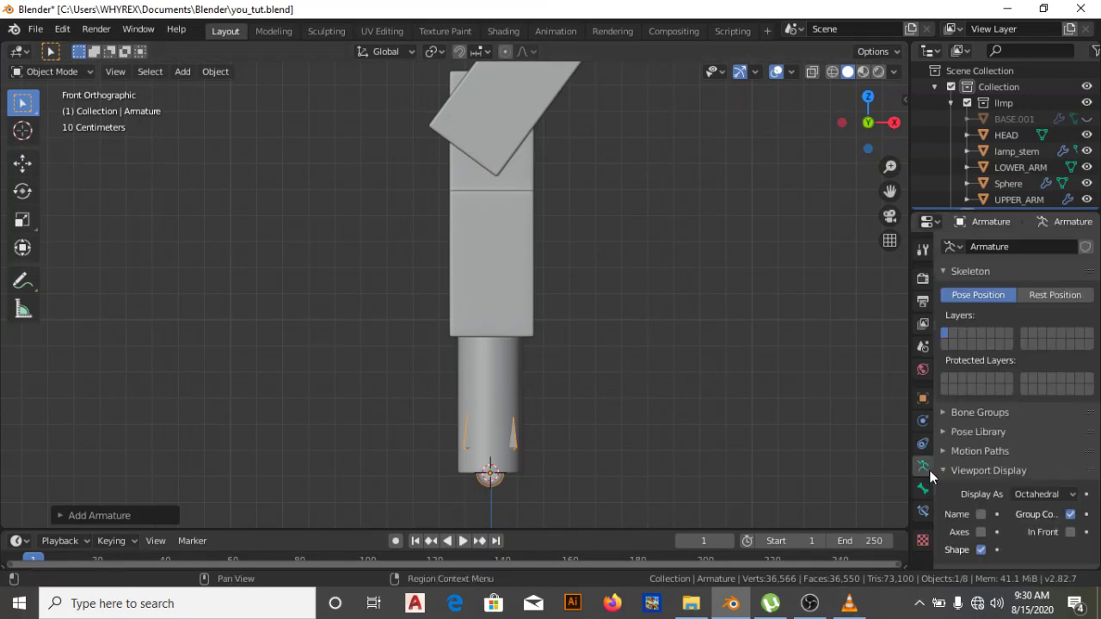
pyautogui.click(1069, 531)
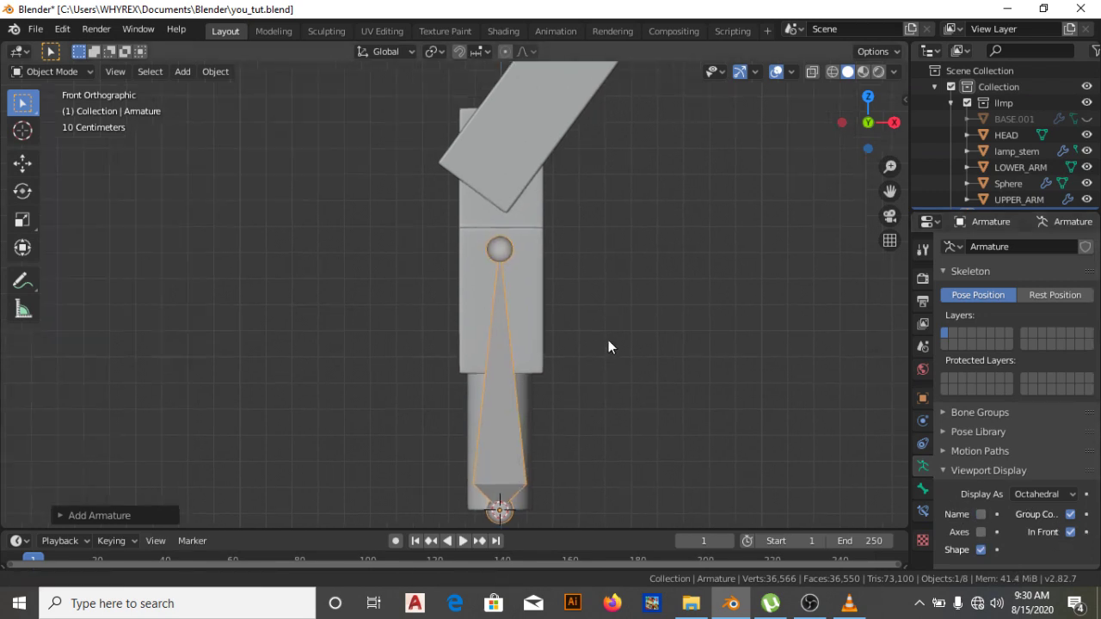
# Switch the viewport shading to Wireframe around the joint between the stem and the slanted arm.
pyautogui.scroll(-5, 603, 399)
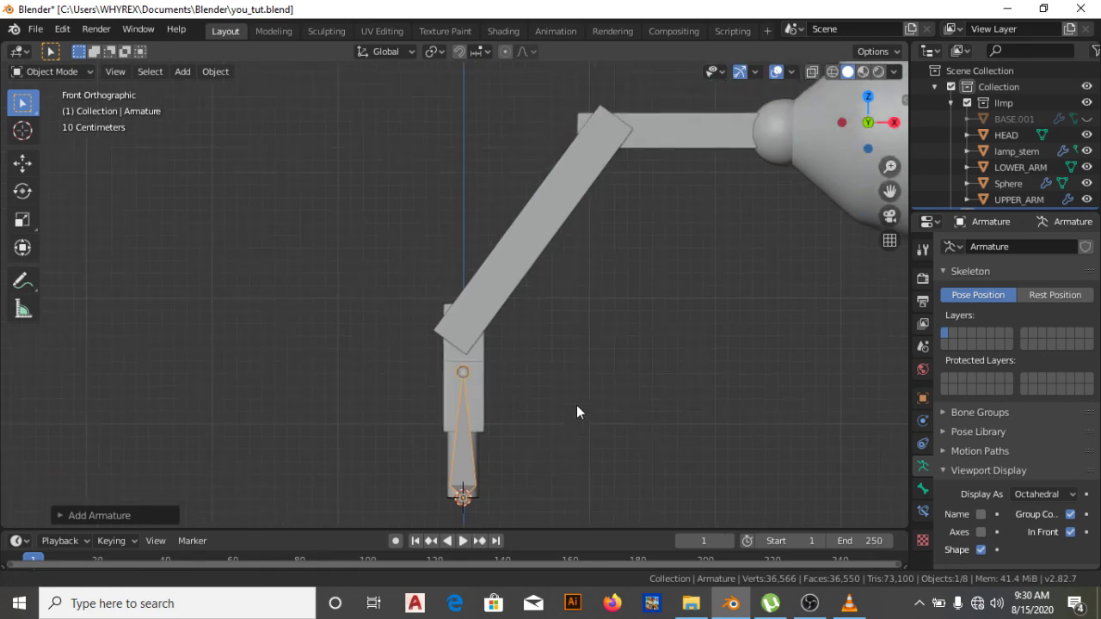
pyautogui.scroll(5, 576, 405)
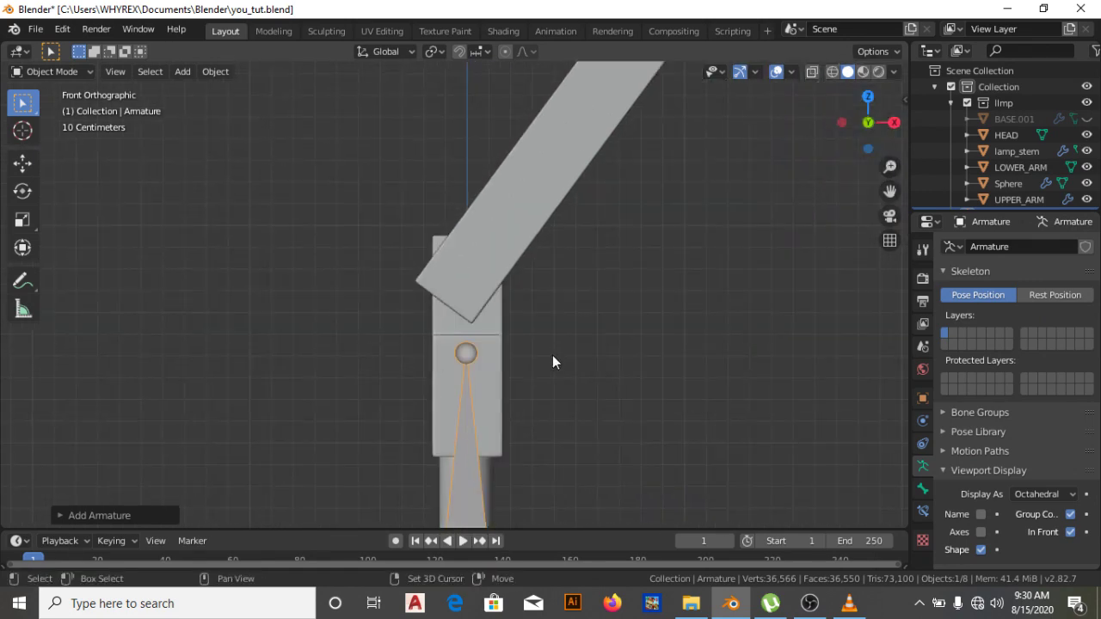
pyautogui.press('z')
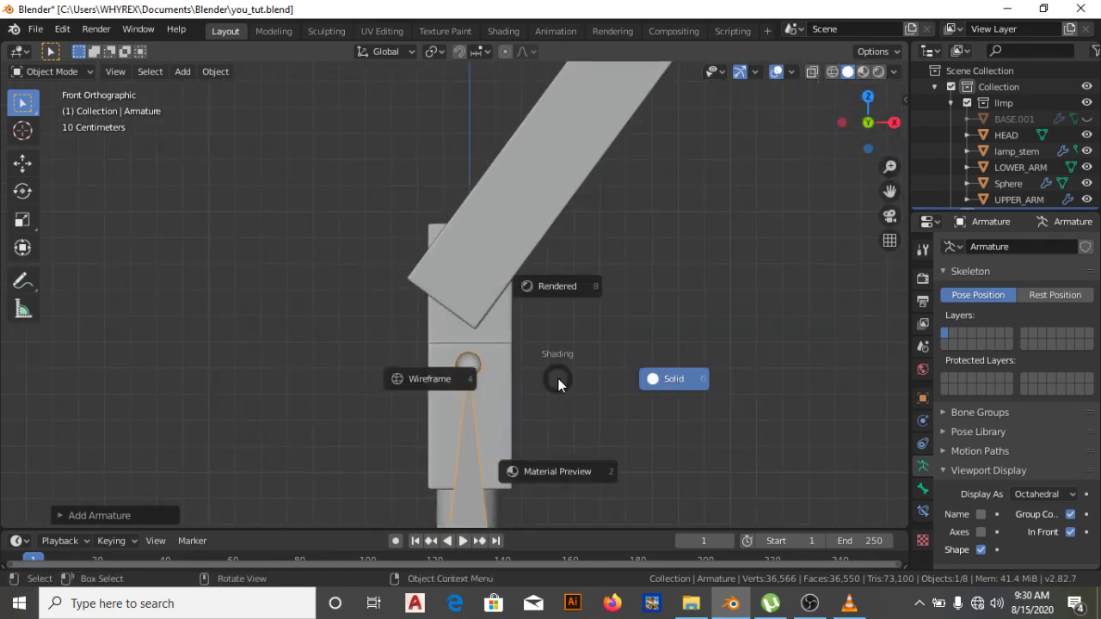
pyautogui.click(472, 377)
pyautogui.click(476, 375)
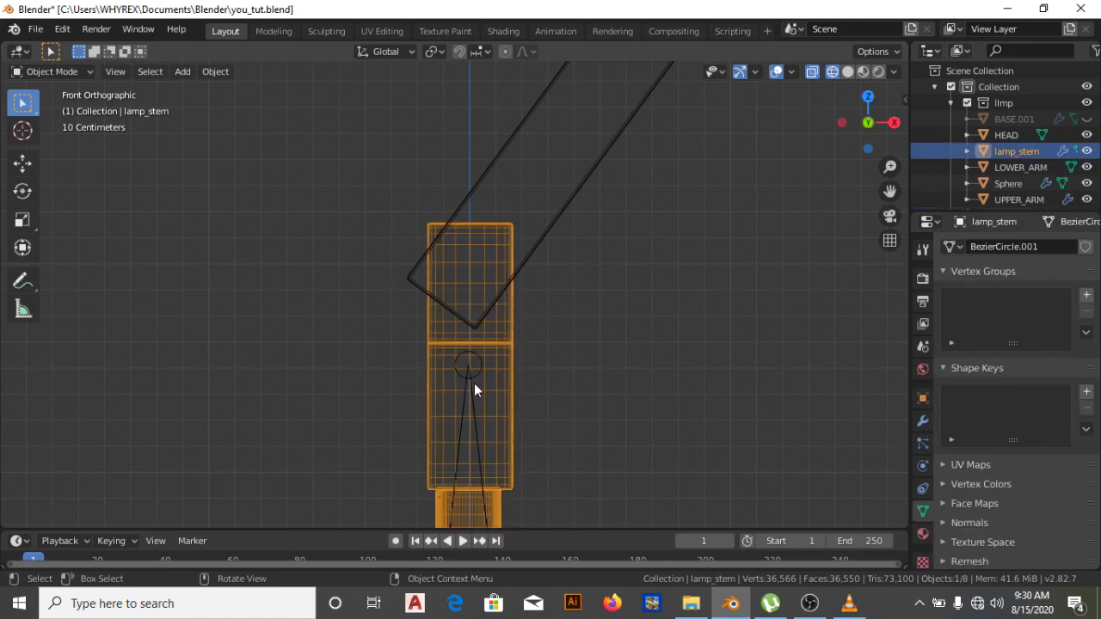
# Edit the armature and move the stem bone's tip up along Z about 0.37 m to the joint with the slanted arm.
pyautogui.click(470, 398)
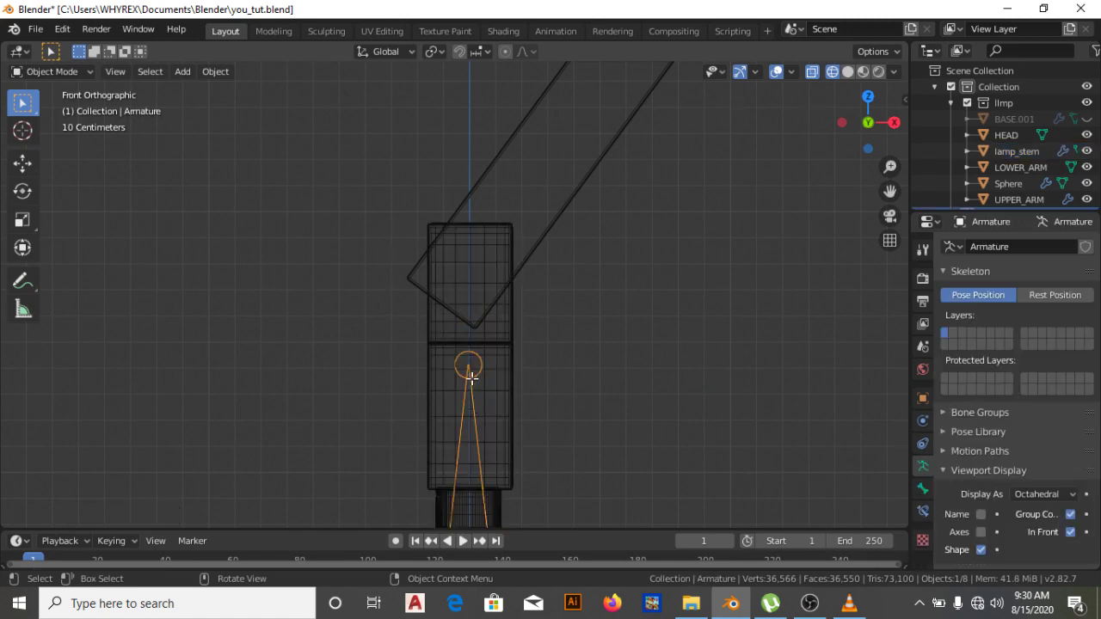
pyautogui.press('Tab')
pyautogui.press('g')
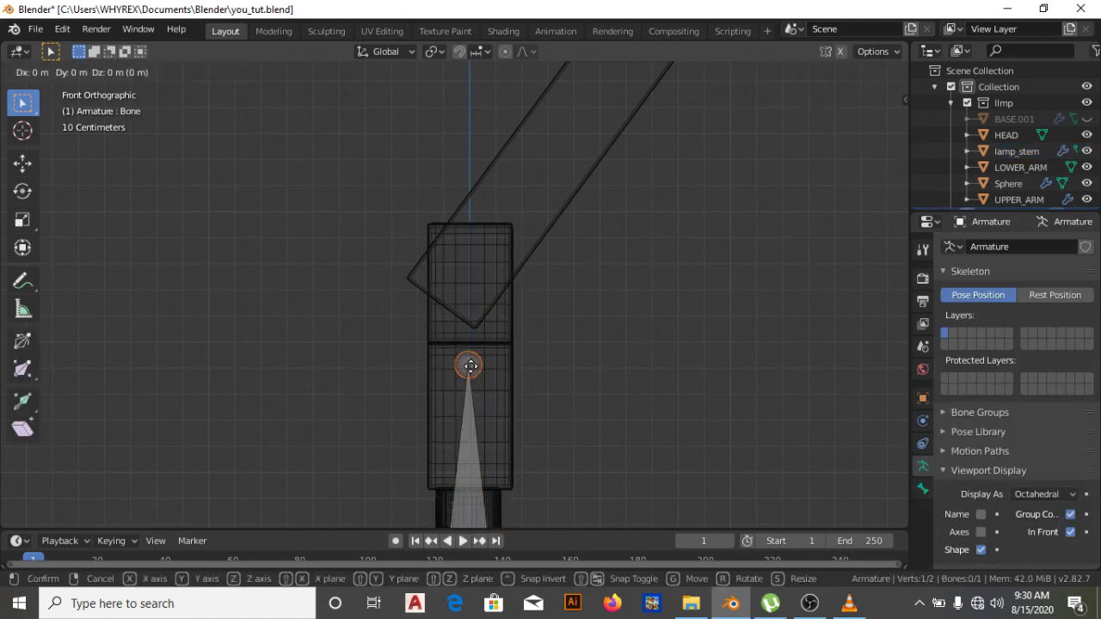
pyautogui.press('z')
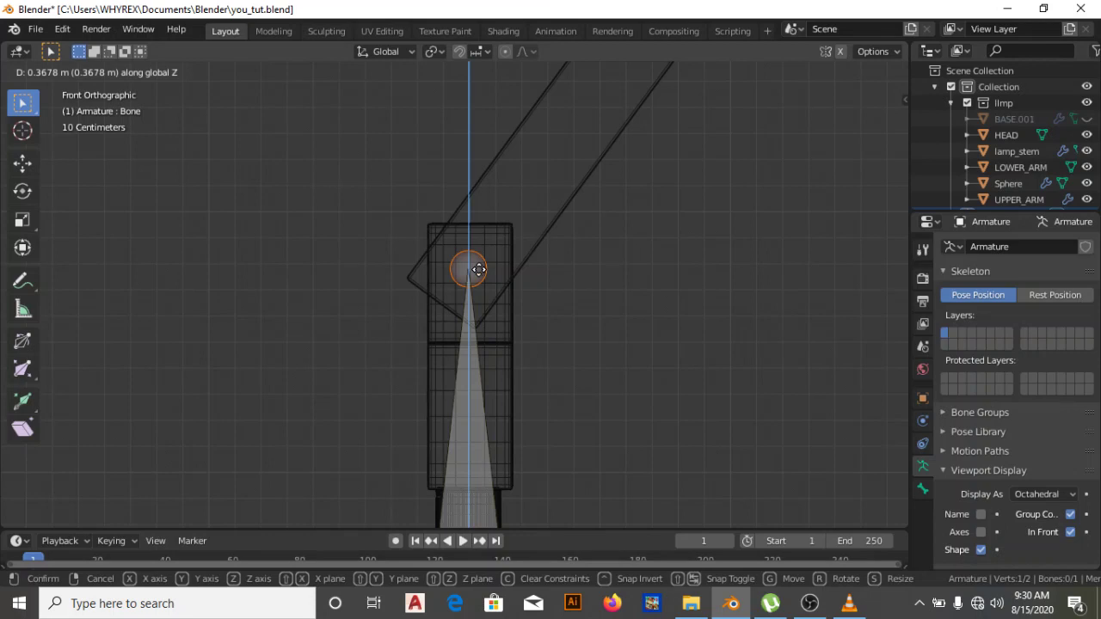
pyautogui.click(473, 268)
# Extrude a second bone about 1.92 m along the slanted arm, from the stem bone's tip to the elbow joint.
pyautogui.scroll(-4, 493, 276)
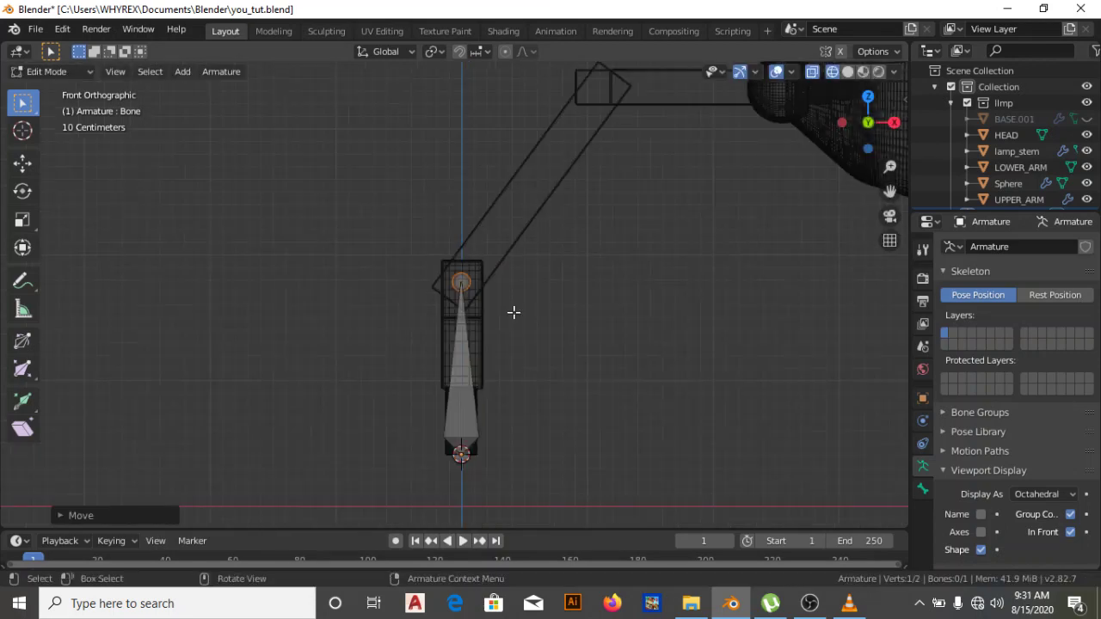
pyautogui.keyDown('shift'); pyautogui.moveTo(511, 322); pyautogui.dragTo(440, 417, button='middle'); pyautogui.keyUp('shift')
pyautogui.scroll(1, 441, 417)
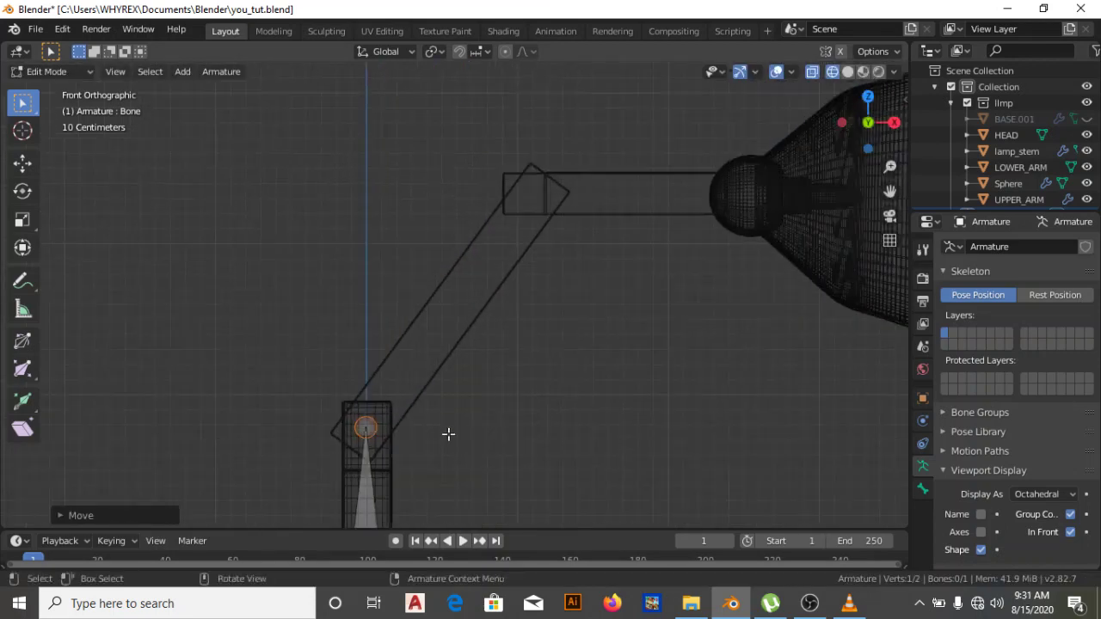
pyautogui.press('e')
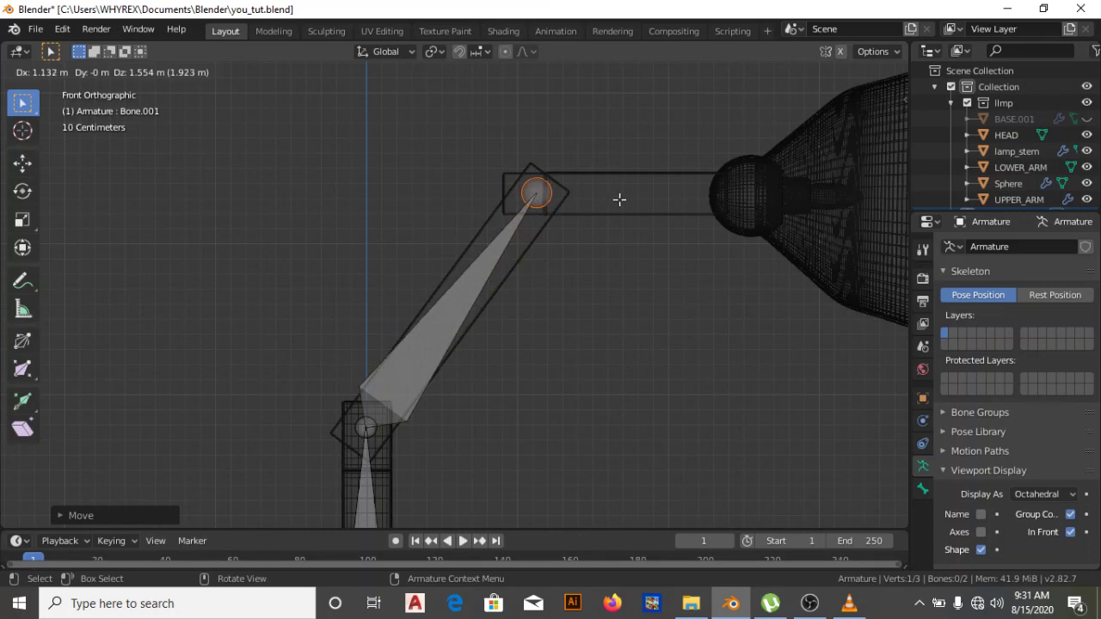
pyautogui.click(619, 198)
# Extrude a third bone about 1.4 m along X, from the elbow to the centre of the sphere behind the lampshade.
pyautogui.scroll(-4, 619, 215)
pyautogui.keyDown('shift'); pyautogui.moveTo(641, 298); pyautogui.dragTo(466, 319, button='middle'); pyautogui.keyUp('shift')
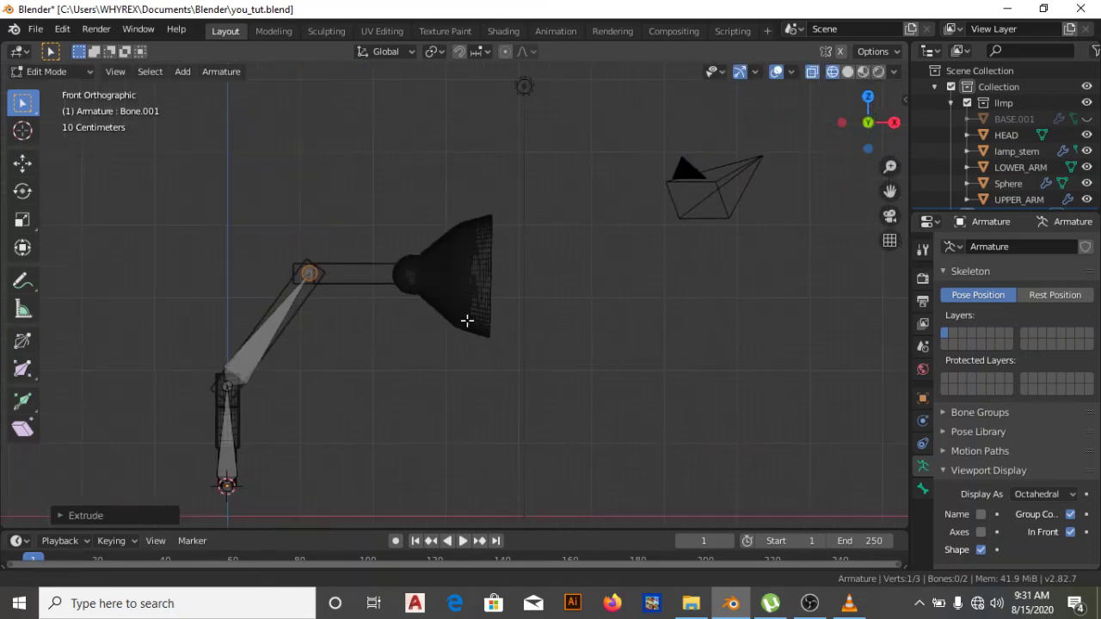
pyautogui.scroll(3, 468, 319)
pyautogui.press('e')
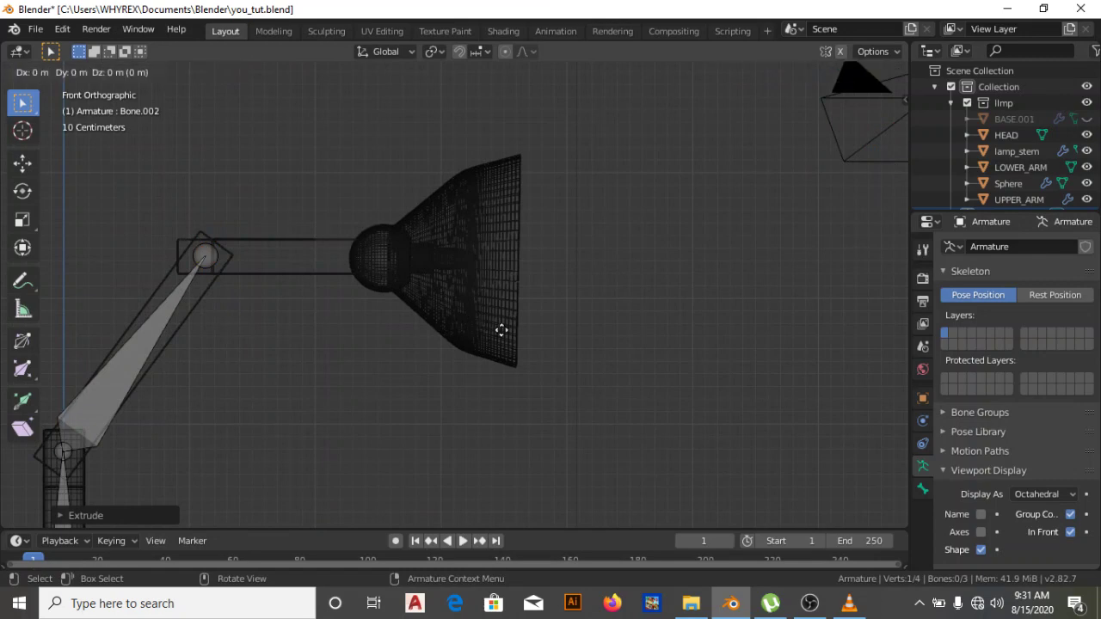
pyautogui.press('x')
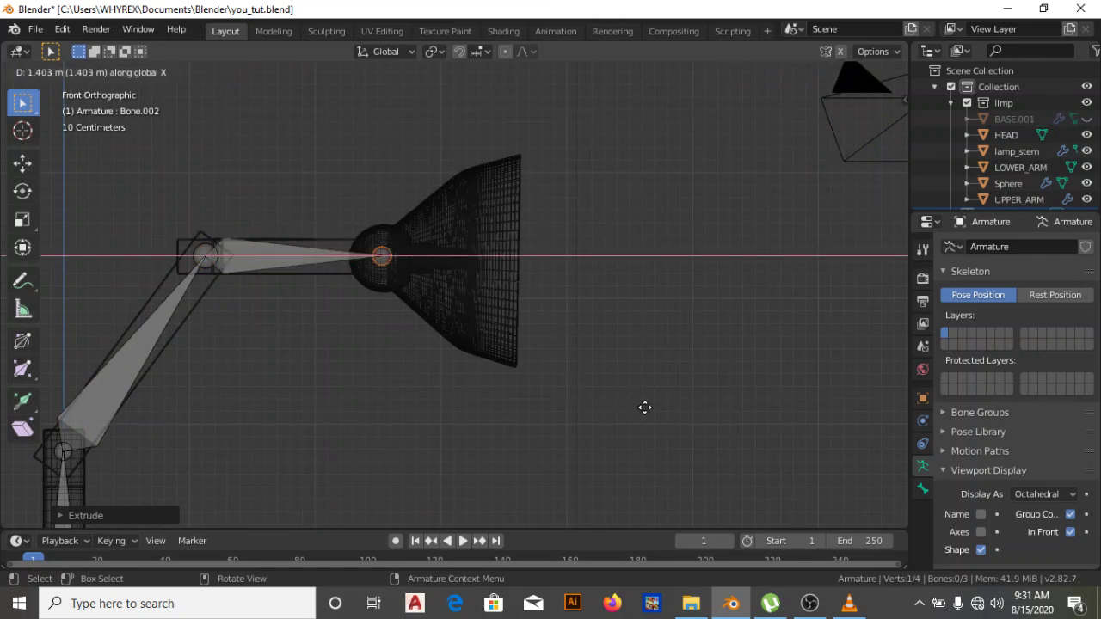
pyautogui.click(639, 405)
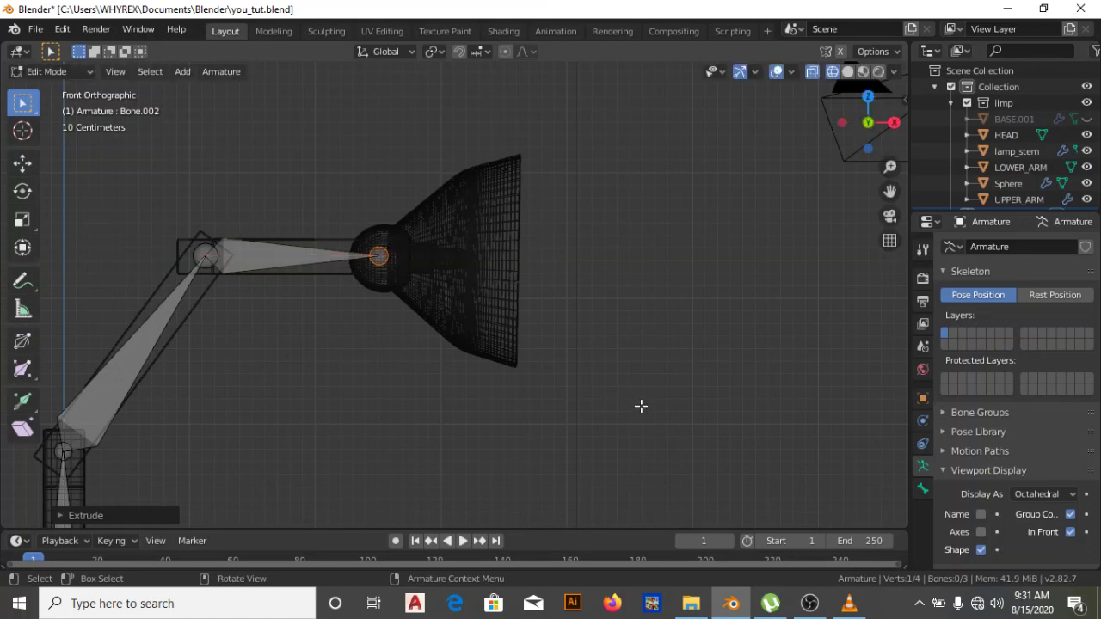
# Extrude a head bone along X from the sphere's centre to just past the lampshade's opening.
pyautogui.press('e')
pyautogui.press('x')
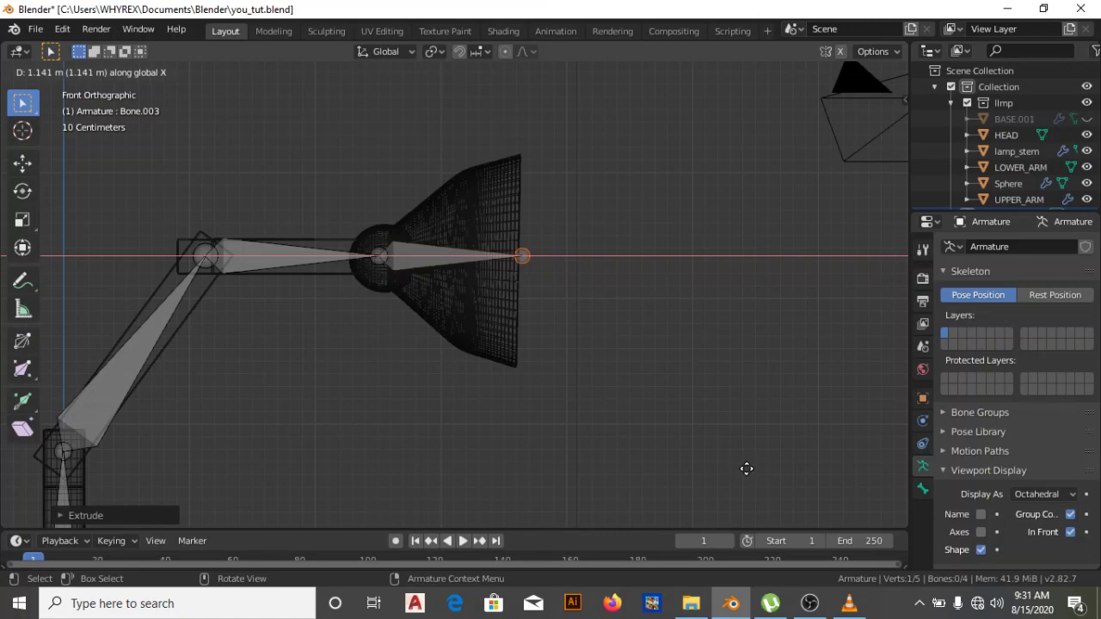
pyautogui.click(751, 472)
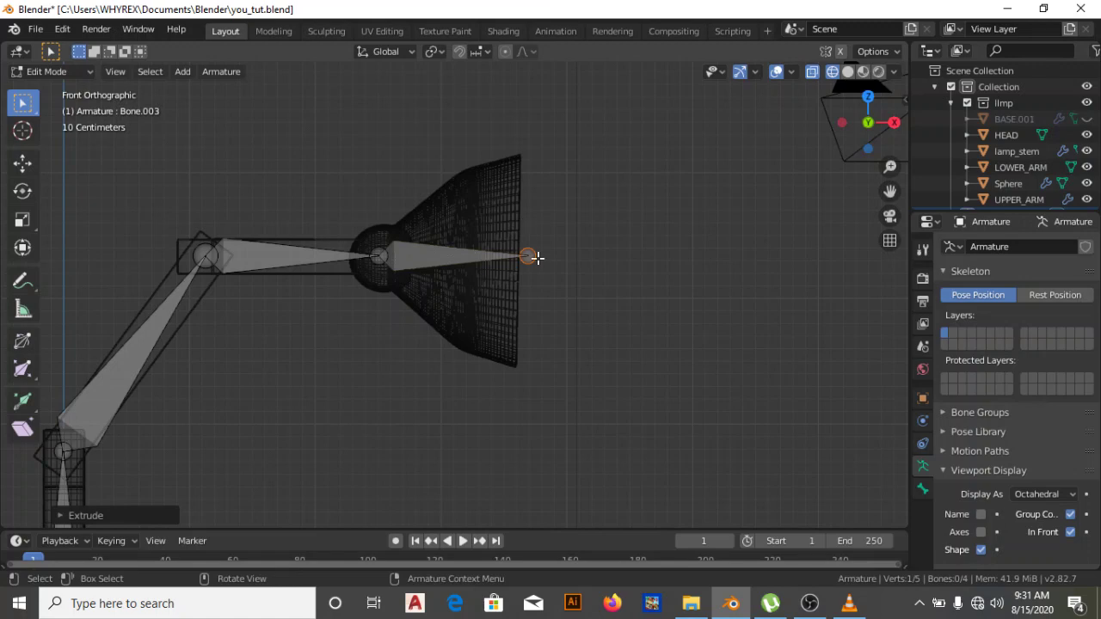
# Duplicate the head bone along X to just in front of the lampshade and clear the copy's parent.
pyautogui.click(469, 253)
pyautogui.press('e')
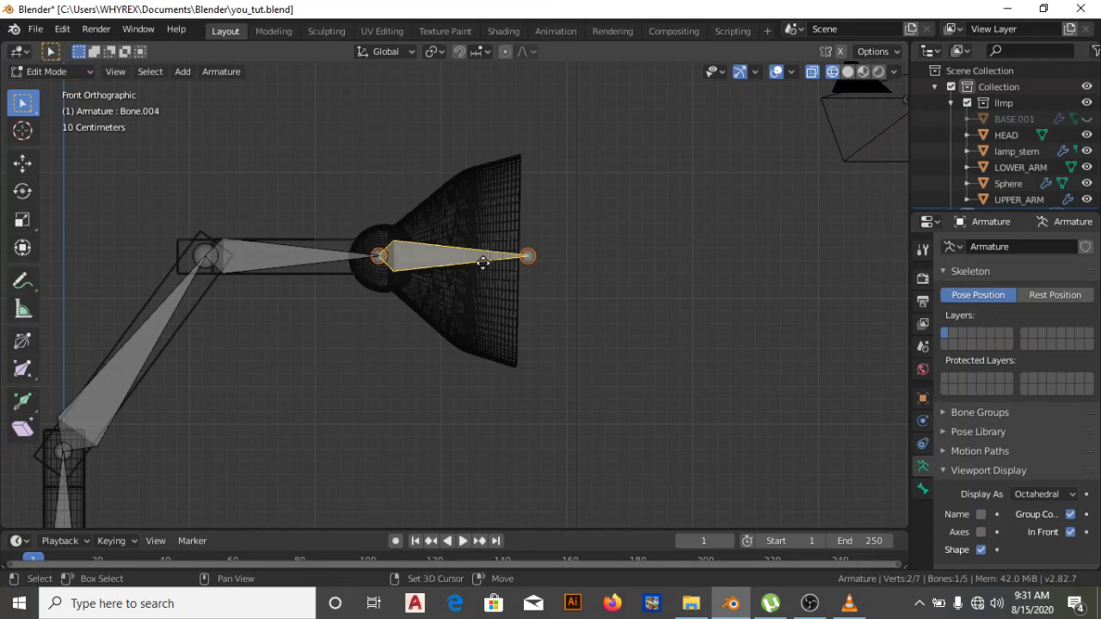
pyautogui.press('x')
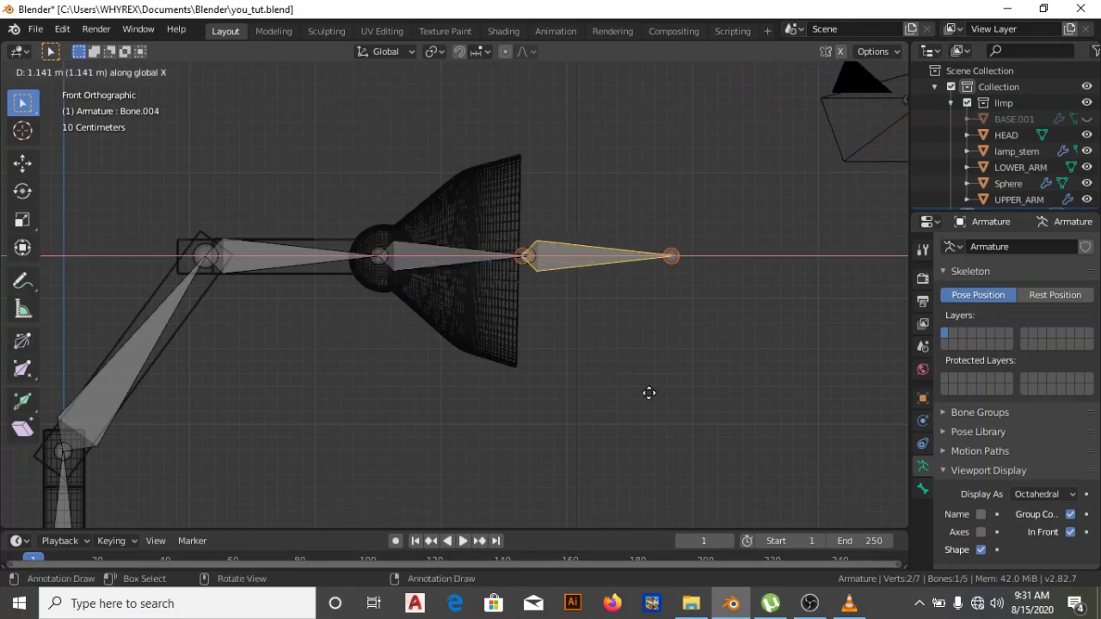
pyautogui.click(655, 416)
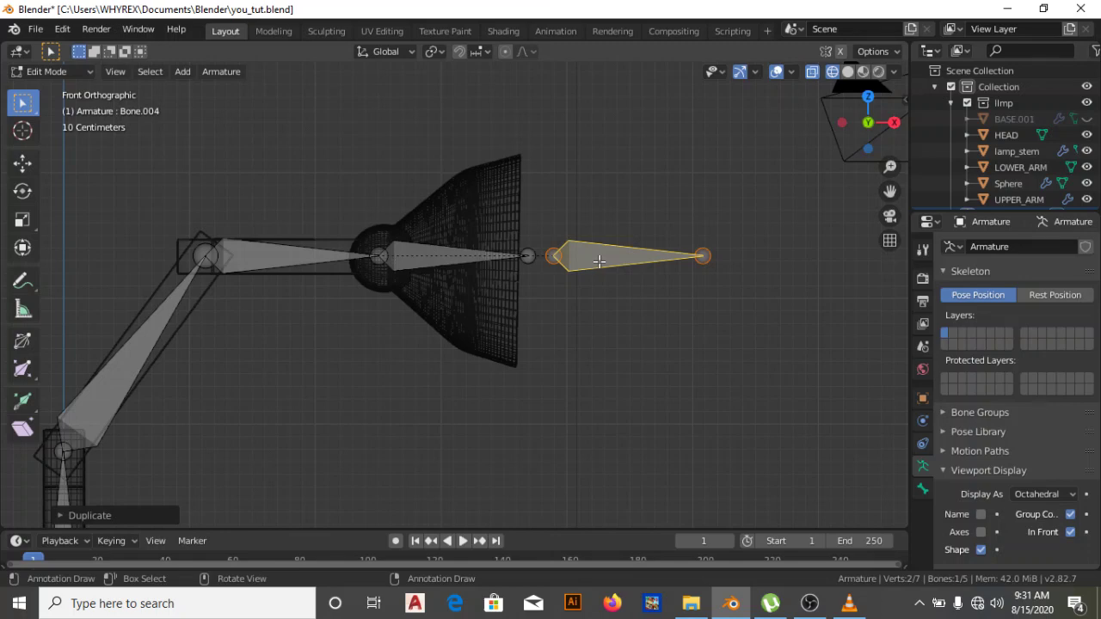
pyautogui.hotkey('alt', 'p')
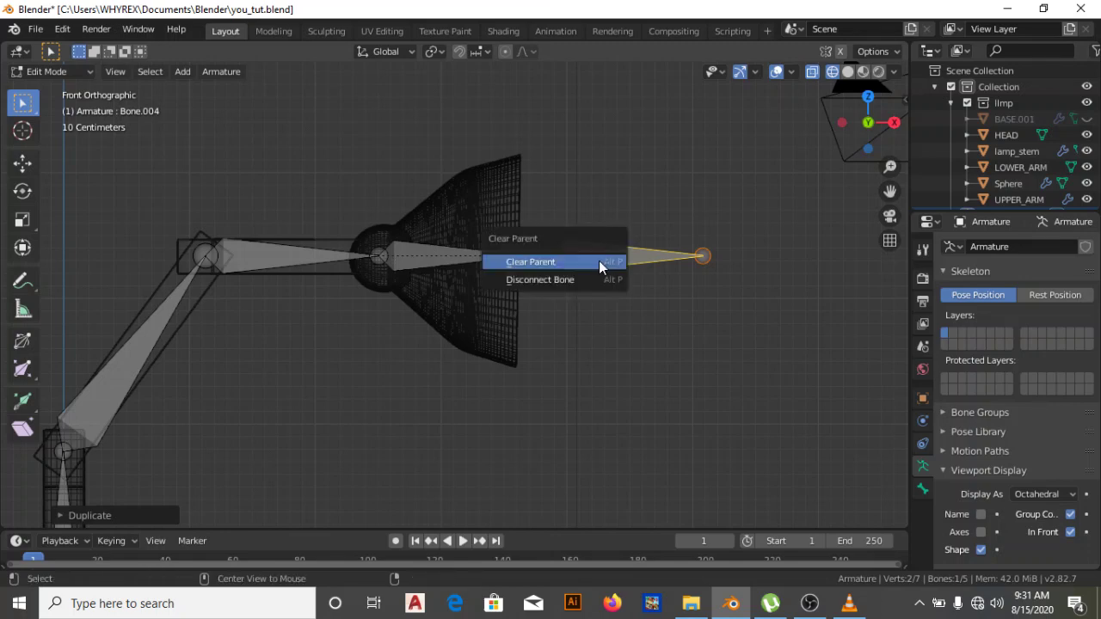
pyautogui.click(548, 260)
# Extrude a bone about 0.9 m along X from the stem bone's root joint at the stem's bottom.
pyautogui.scroll(-3, 553, 275)
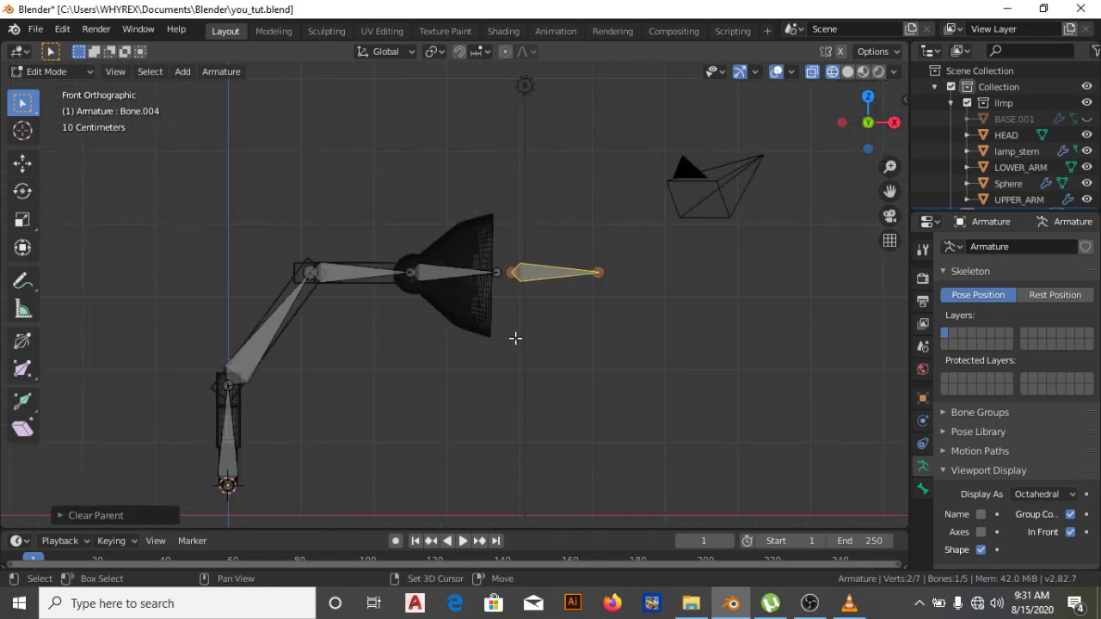
pyautogui.scroll(4, 516, 338)
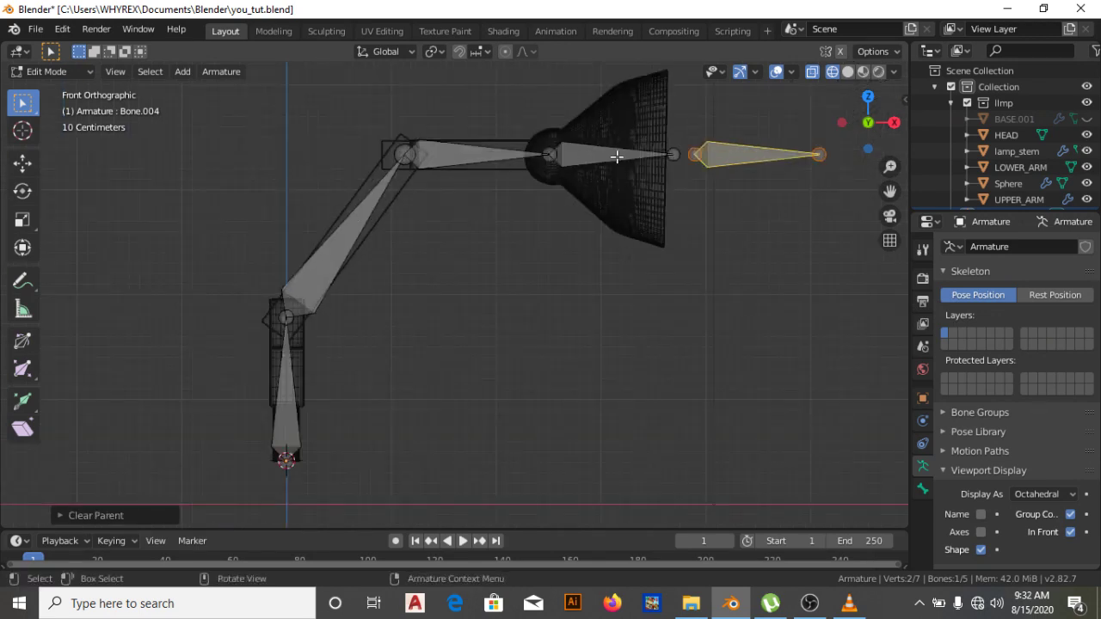
pyautogui.scroll(-1, 335, 438)
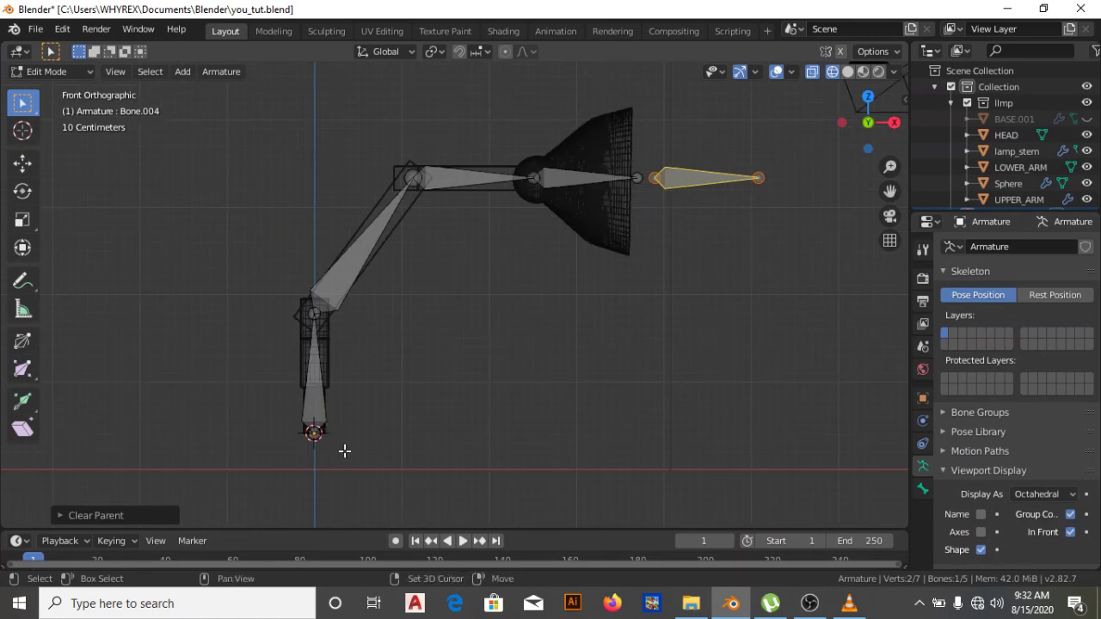
pyautogui.keyDown('shift'); pyautogui.moveTo(344, 451); pyautogui.dragTo(352, 371, button='middle'); pyautogui.keyUp('shift')
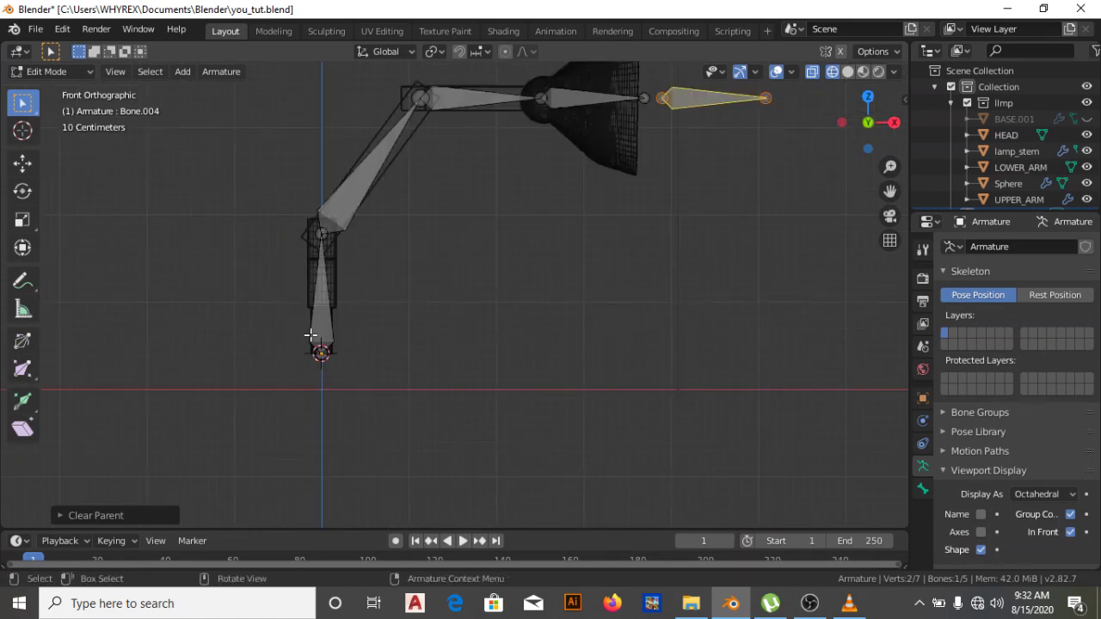
pyautogui.scroll(3, 314, 322)
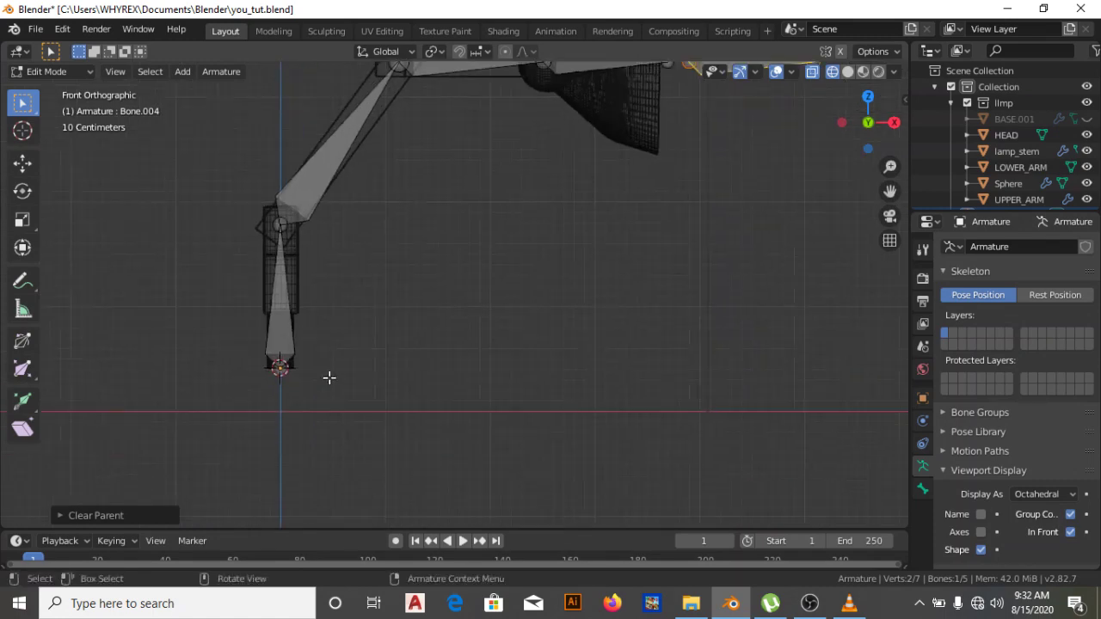
pyautogui.click(279, 367)
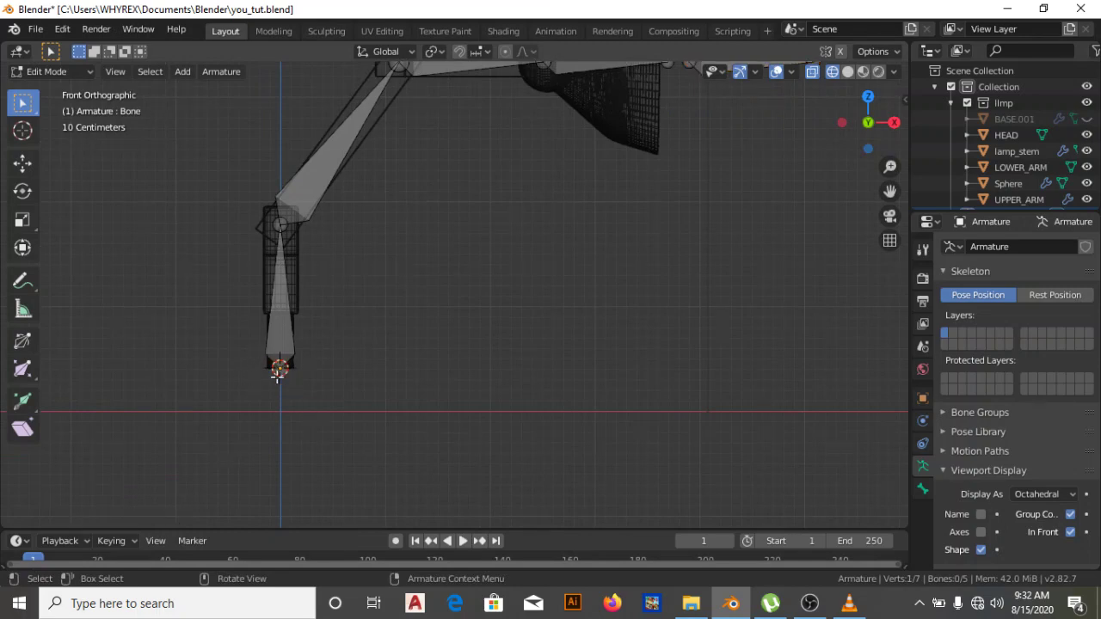
pyautogui.keyDown('shift'); pyautogui.moveTo(277, 369); pyautogui.dragTo(366, 317, button='middle'); pyautogui.keyUp('shift')
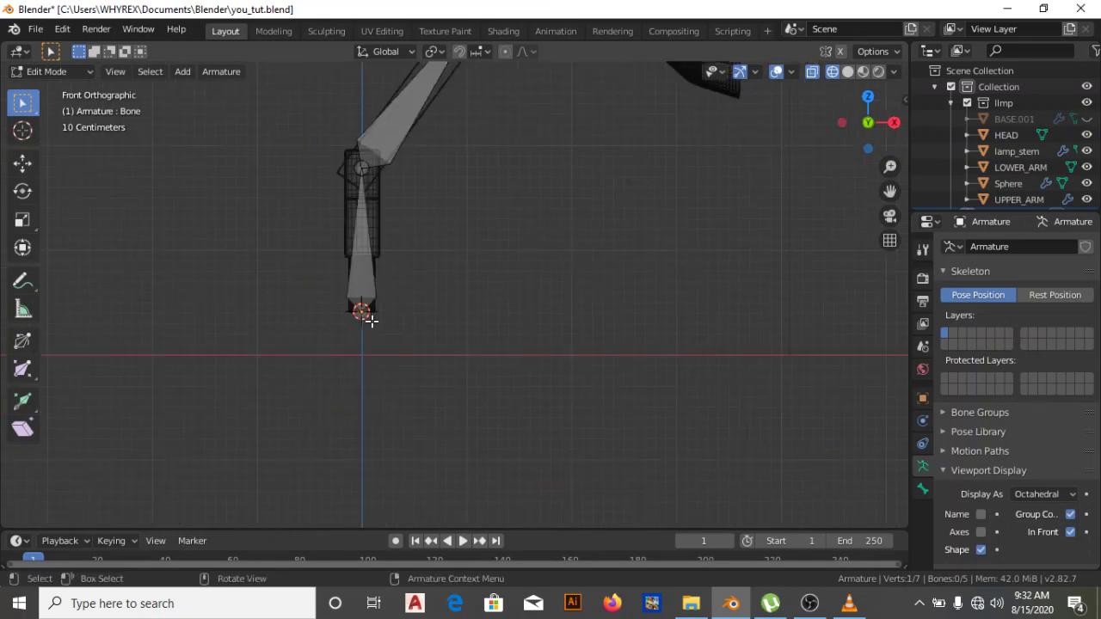
pyautogui.scroll(5, 371, 319)
pyautogui.scroll(-1, 296, 374)
pyautogui.scroll(-6, 318, 396)
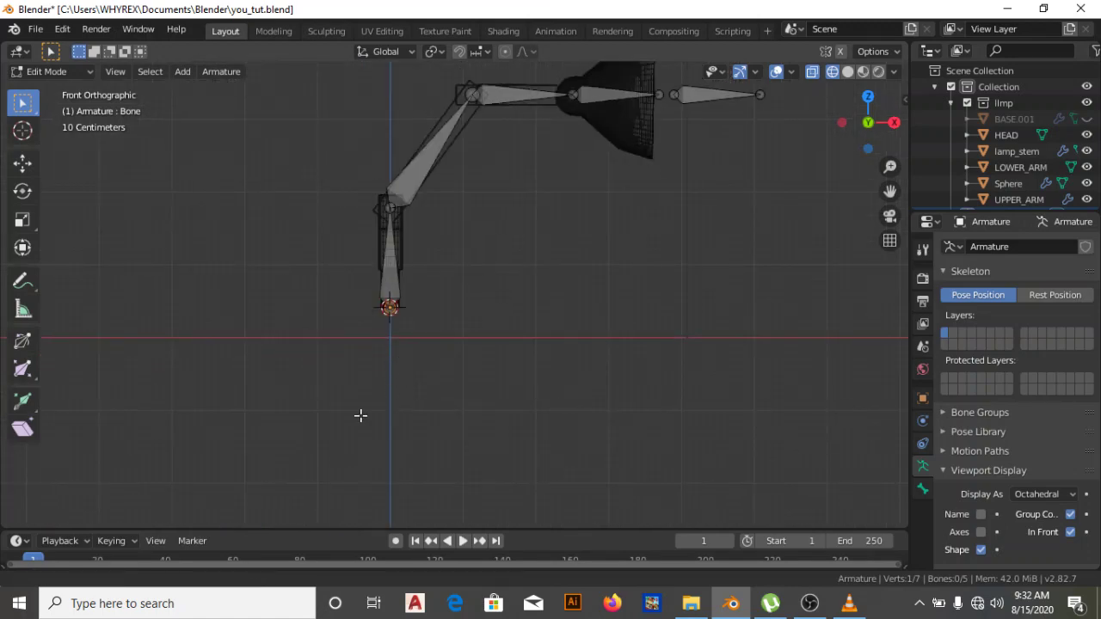
pyautogui.keyDown('shift'); pyautogui.moveTo(396, 338); pyautogui.dragTo(327, 422, button='middle'); pyautogui.keyUp('shift')
pyautogui.press('e')
pyautogui.press('x')
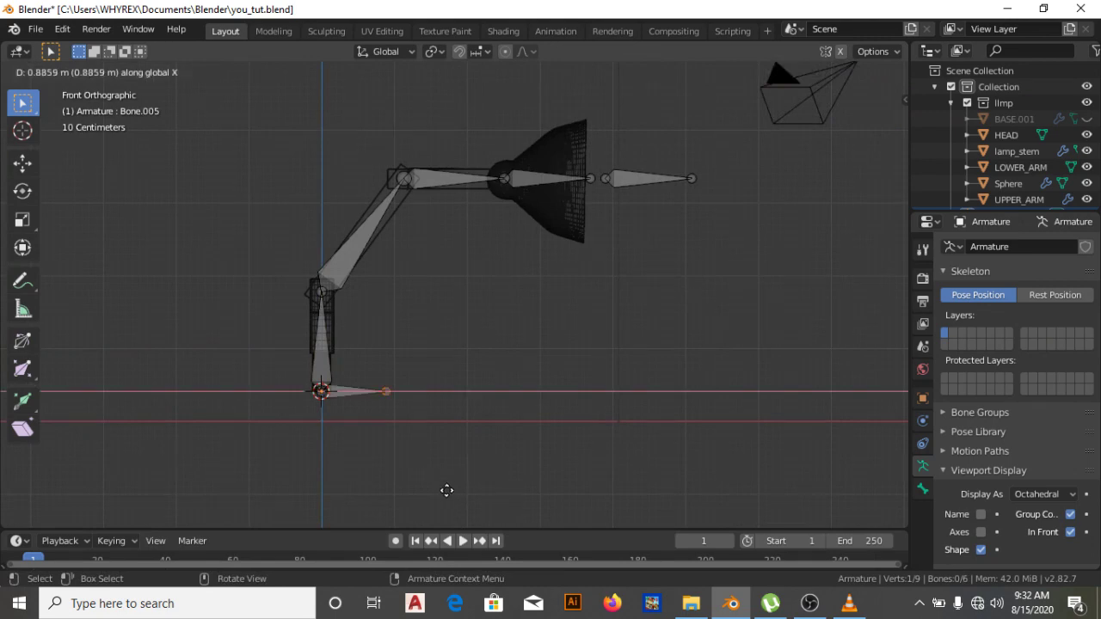
pyautogui.click(447, 492)
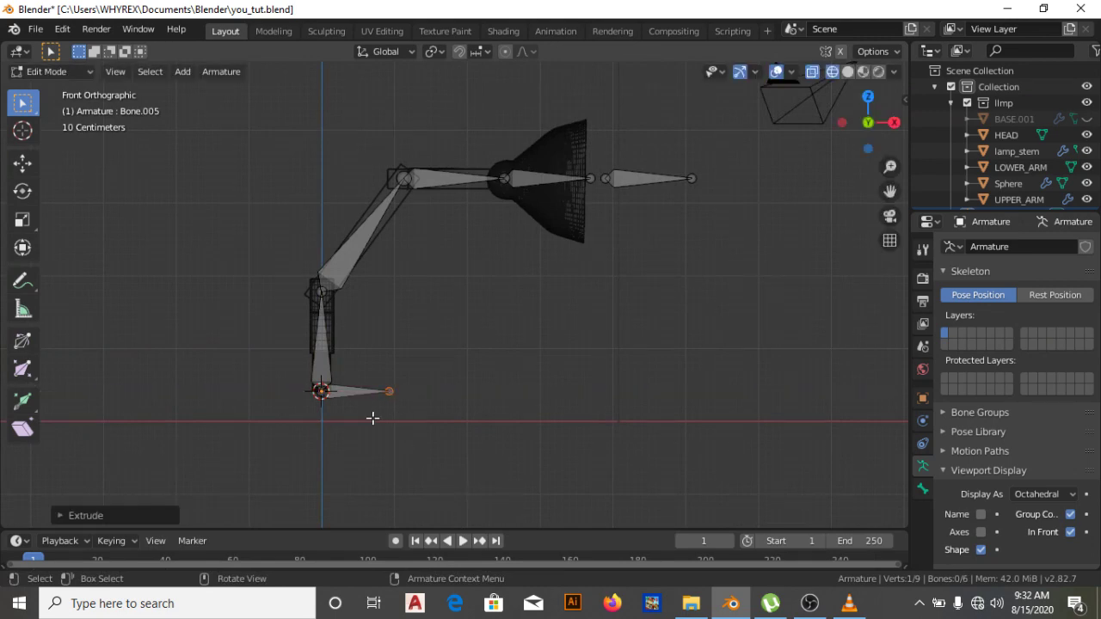
# Move the new horizontal bone down along Z about 0.3 m, just above the ground line, and return to Object Mode.
pyautogui.click(353, 391)
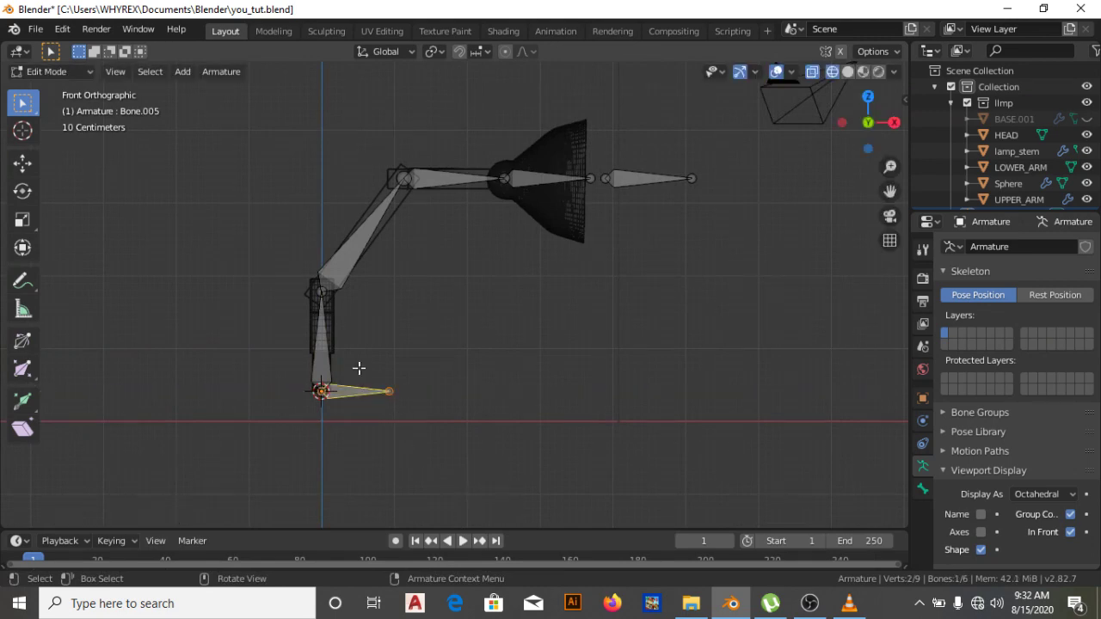
pyautogui.press('g')
pyautogui.press('z')
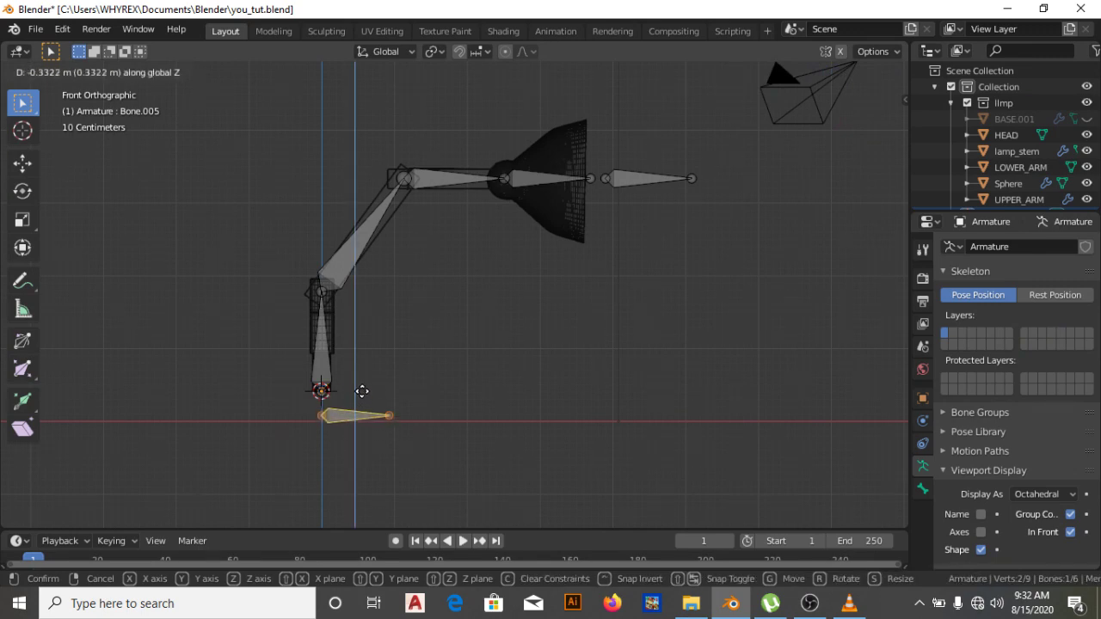
pyautogui.click(361, 389)
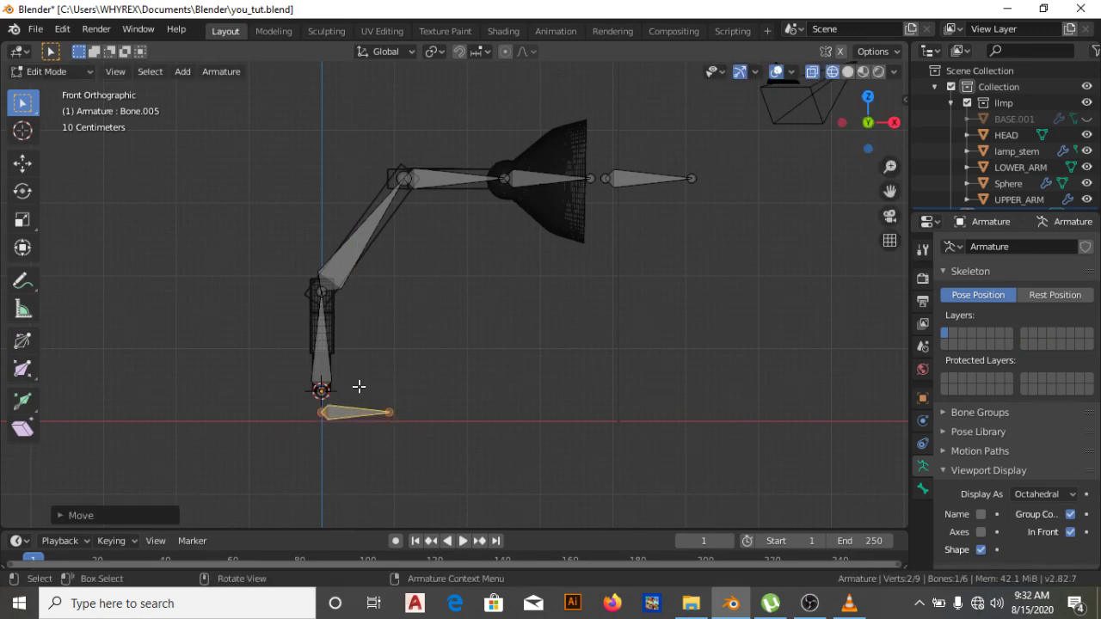
pyautogui.press('Tab')
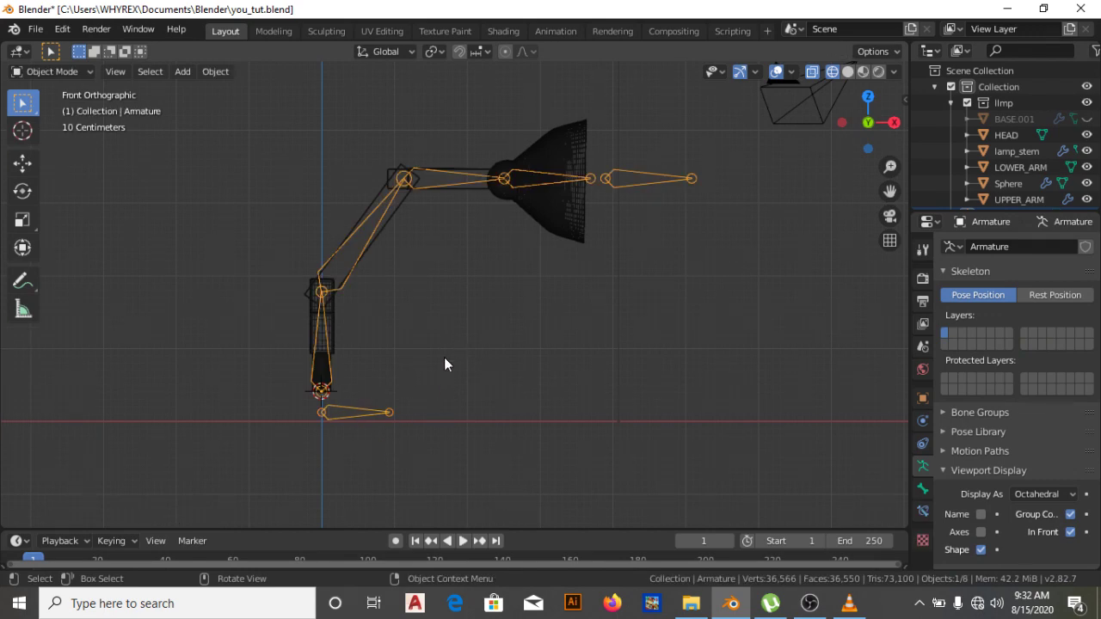
# Switch the viewport shading to Solid and unhide the lamp base.
pyautogui.press('z')
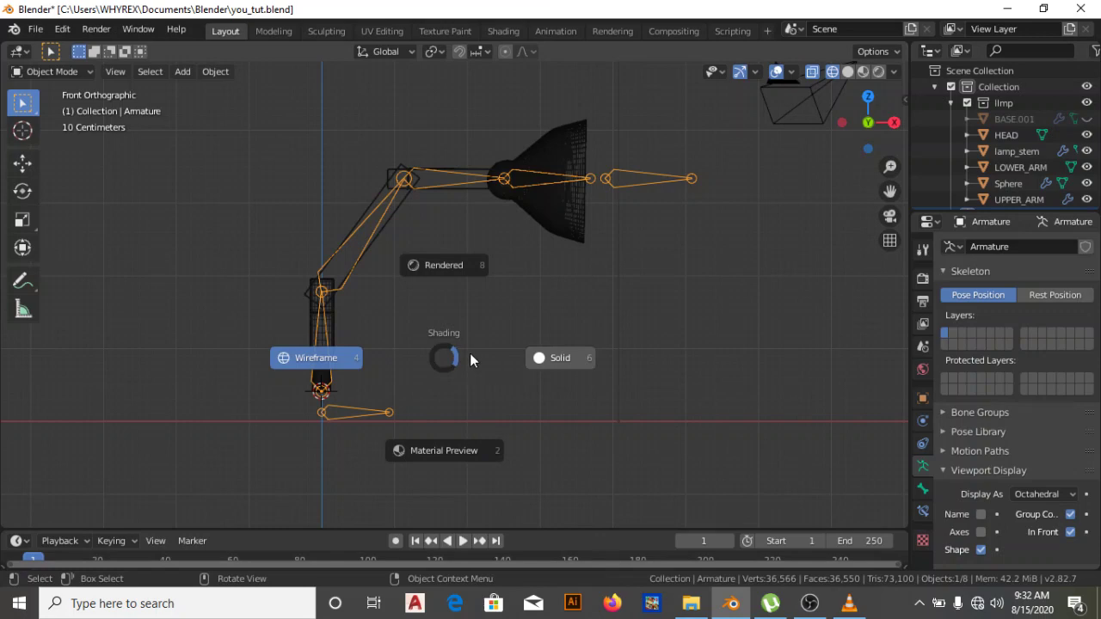
pyautogui.click(527, 353)
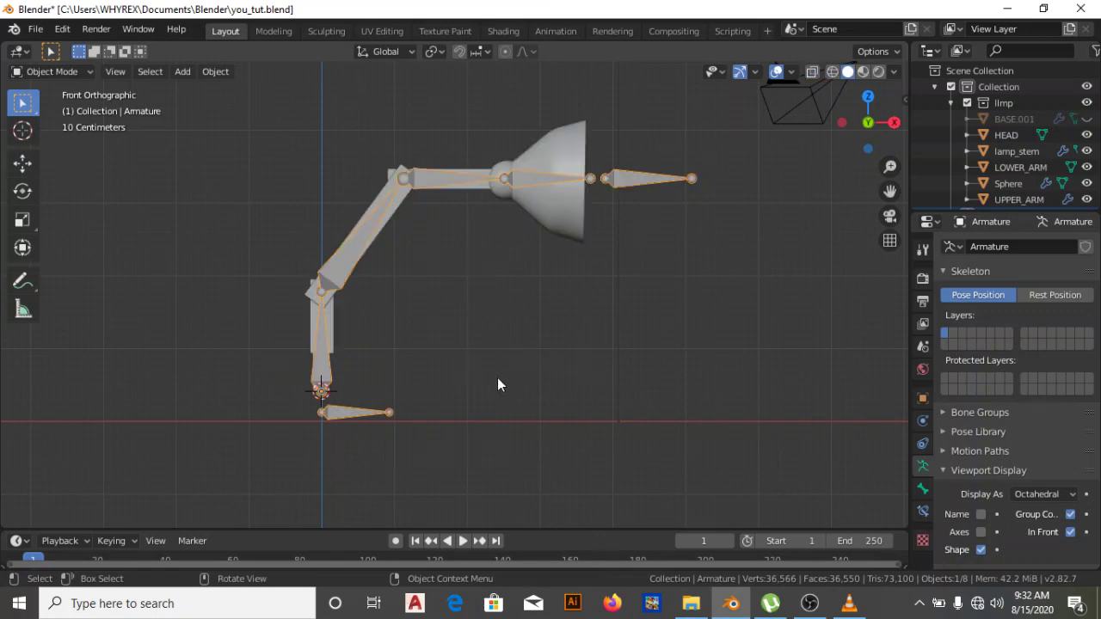
pyautogui.press('alt')
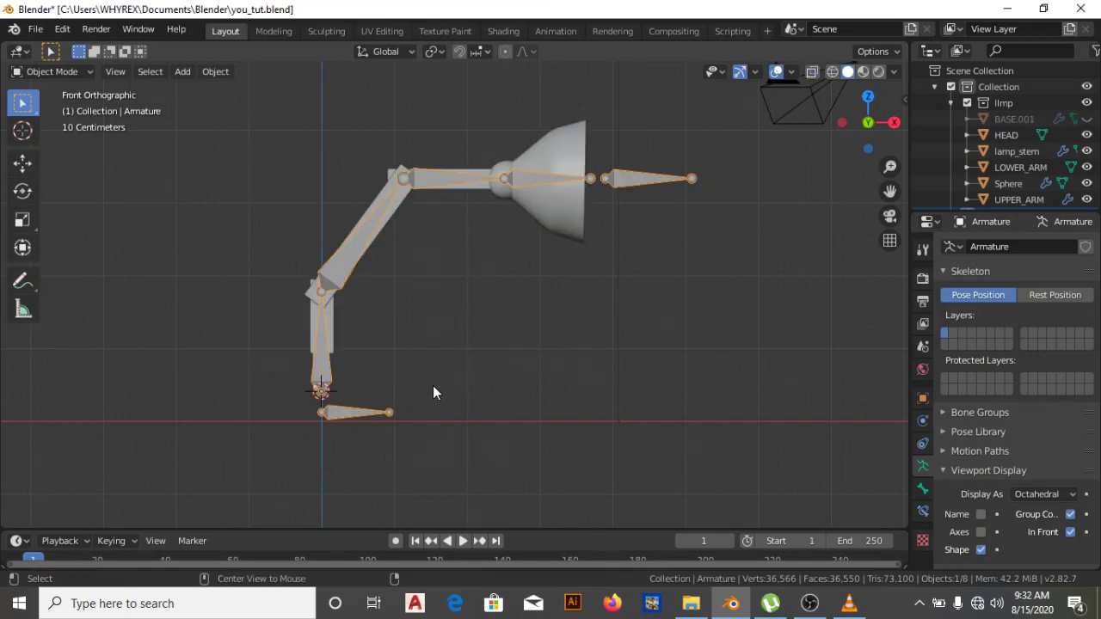
pyautogui.keyDown('shift'); pyautogui.click(432, 392); pyautogui.keyUp('shift')
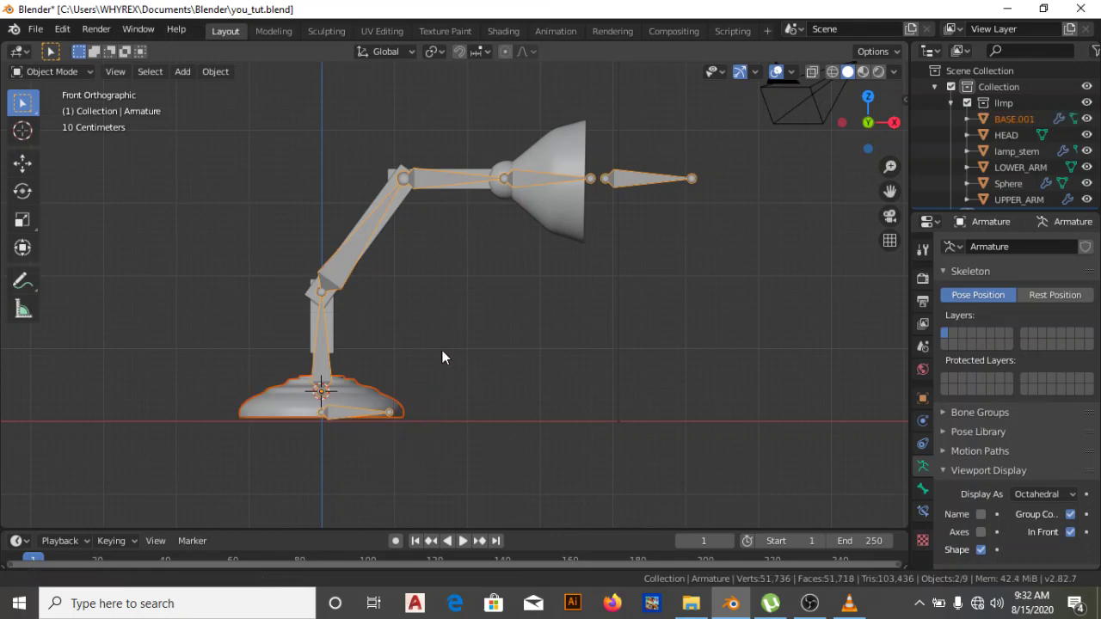
pyautogui.keyDown('alt'); pyautogui.moveTo(442, 350); pyautogui.dragTo(507, 365, button='middle'); pyautogui.keyUp('alt')
pyautogui.scroll(2, 506, 365)
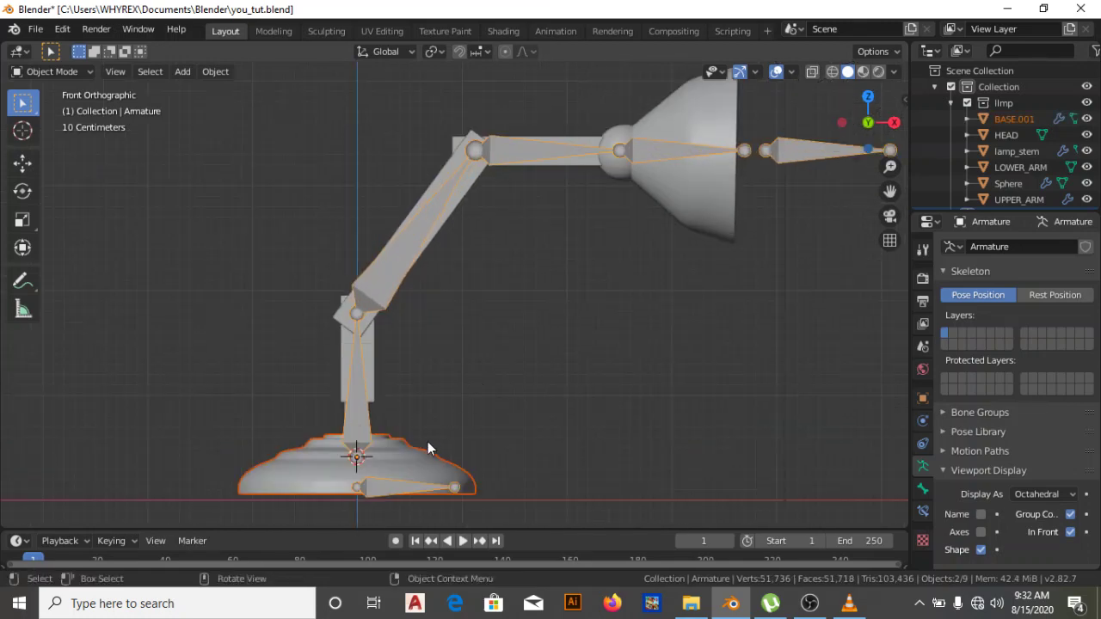
pyautogui.click(380, 478)
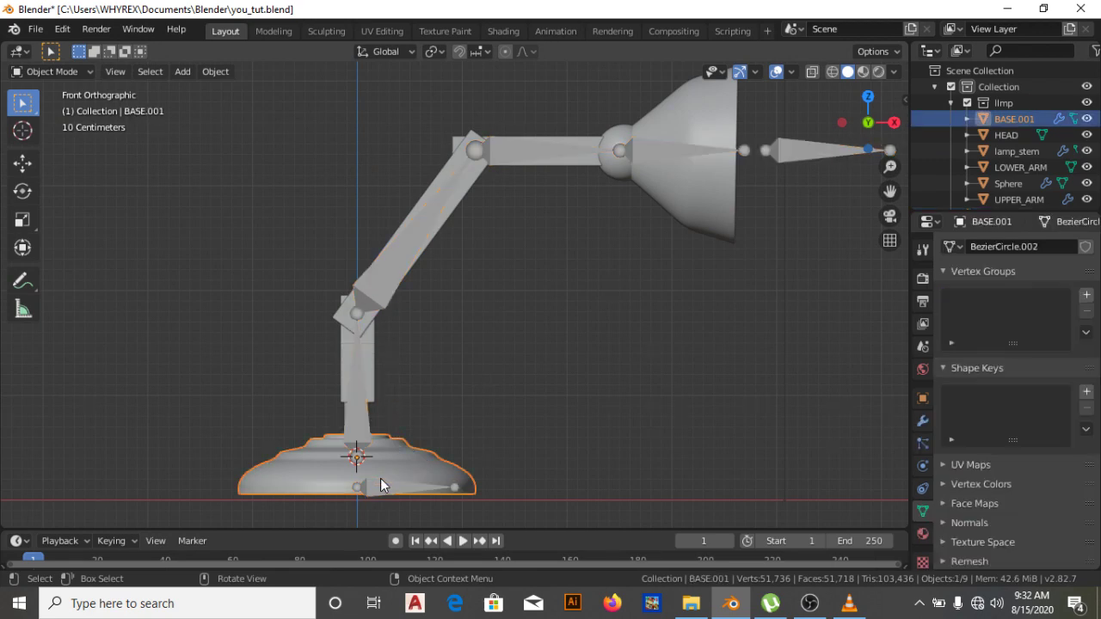
pyautogui.click(365, 392)
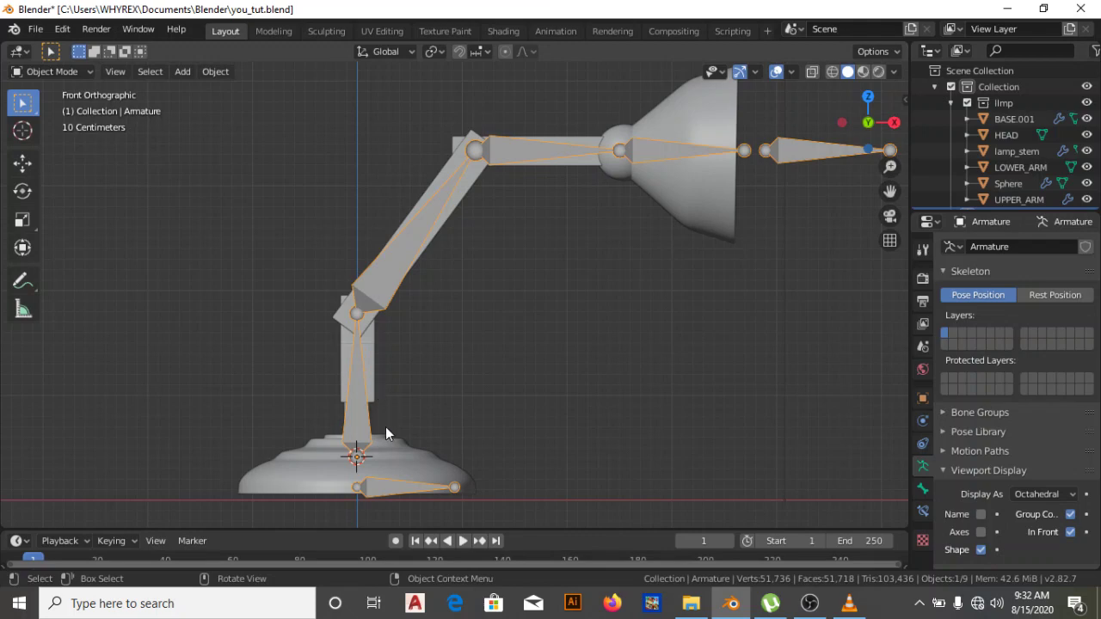
pyautogui.hotkey('ctrl', 'z')
pyautogui.hotkey('ctrl', 'z')
pyautogui.hotkey('ctrl', 'shift', 'z')
pyautogui.hotkey('ctrl', 'shift', 'z')
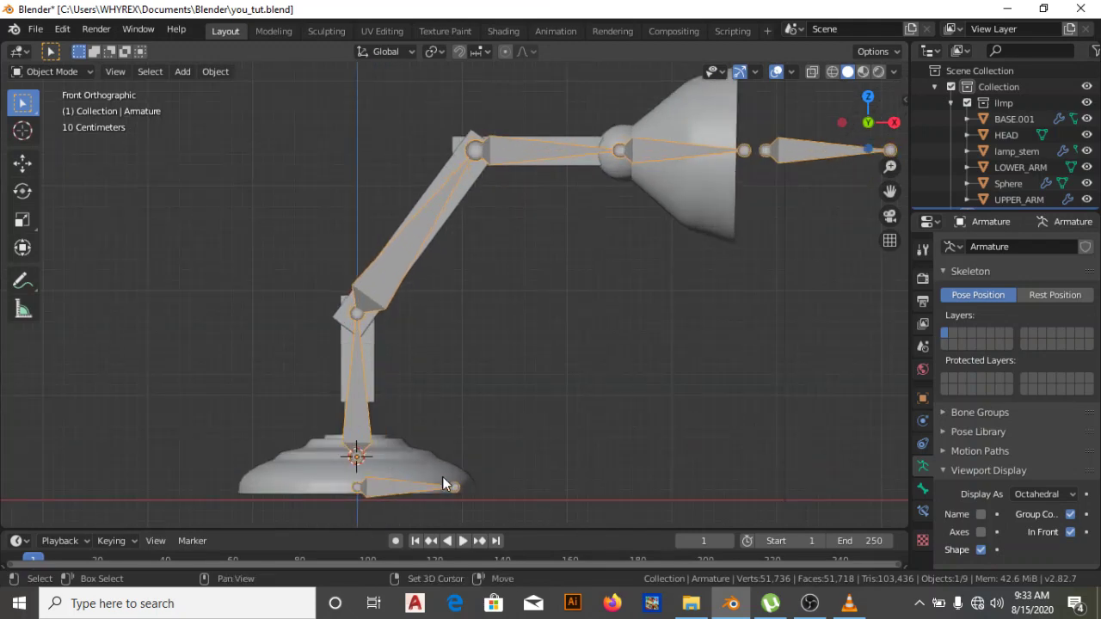
pyautogui.keyDown('shift'); pyautogui.moveTo(442, 476); pyautogui.dragTo(451, 411, button='middle'); pyautogui.keyUp('shift')
pyautogui.scroll(2, 452, 409)
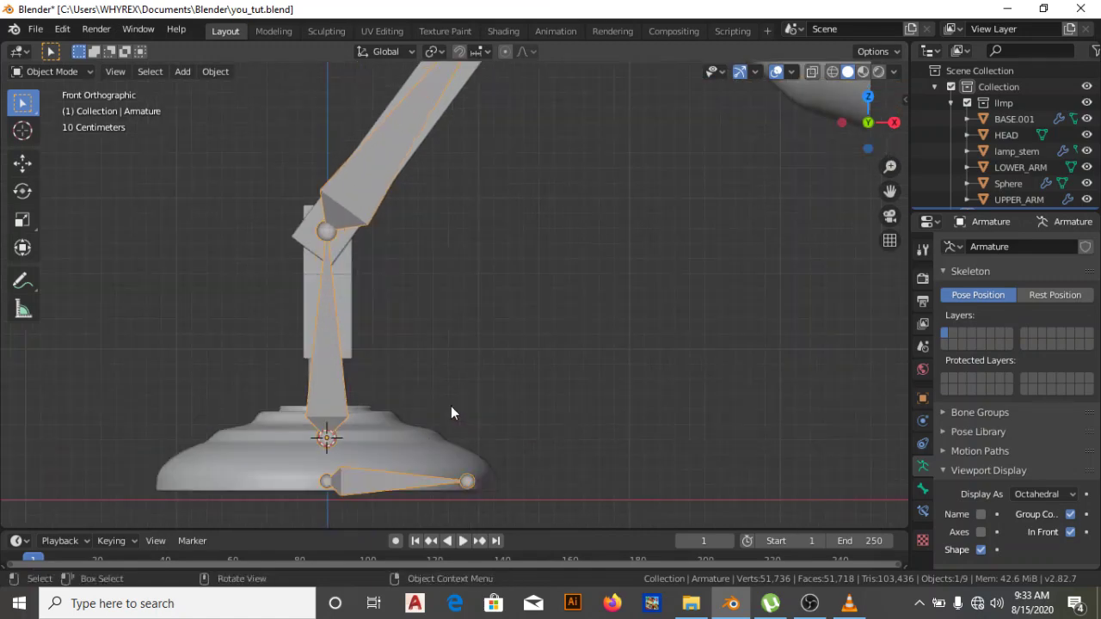
pyautogui.click(341, 303)
pyautogui.keyDown('shift'); pyautogui.click(323, 317); pyautogui.keyUp('shift')
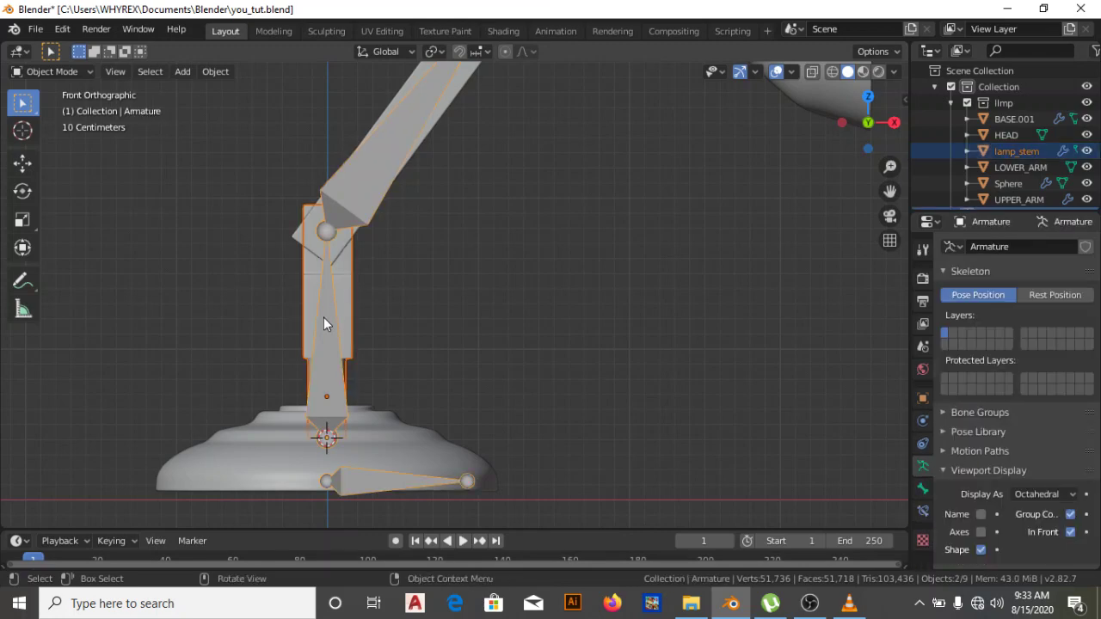
pyautogui.press('Tab')
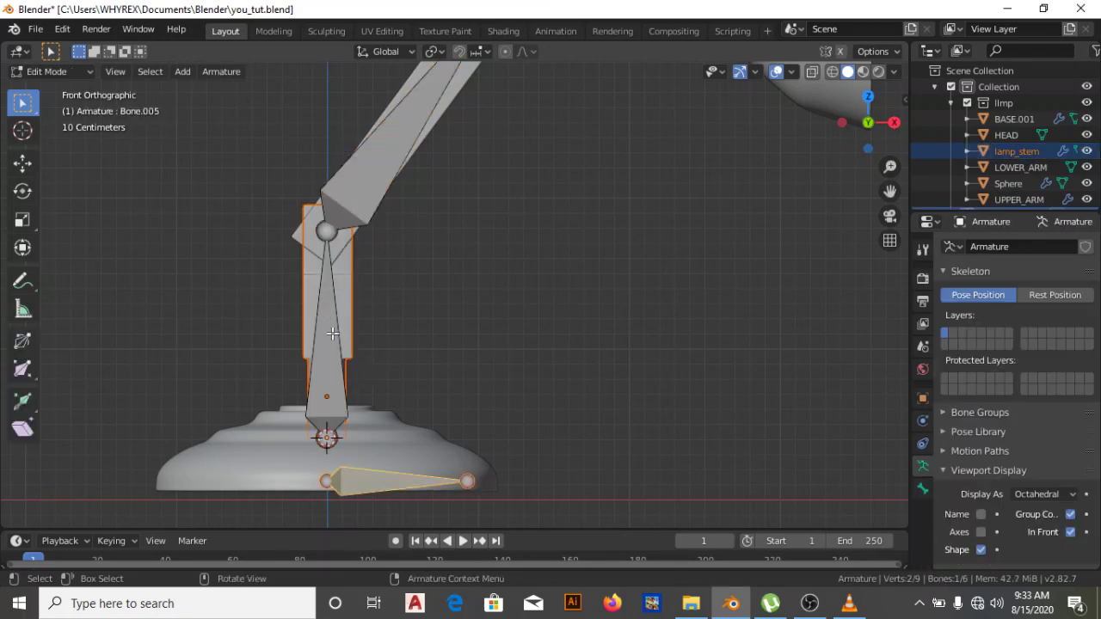
pyautogui.press('Tab')
pyautogui.click(330, 338)
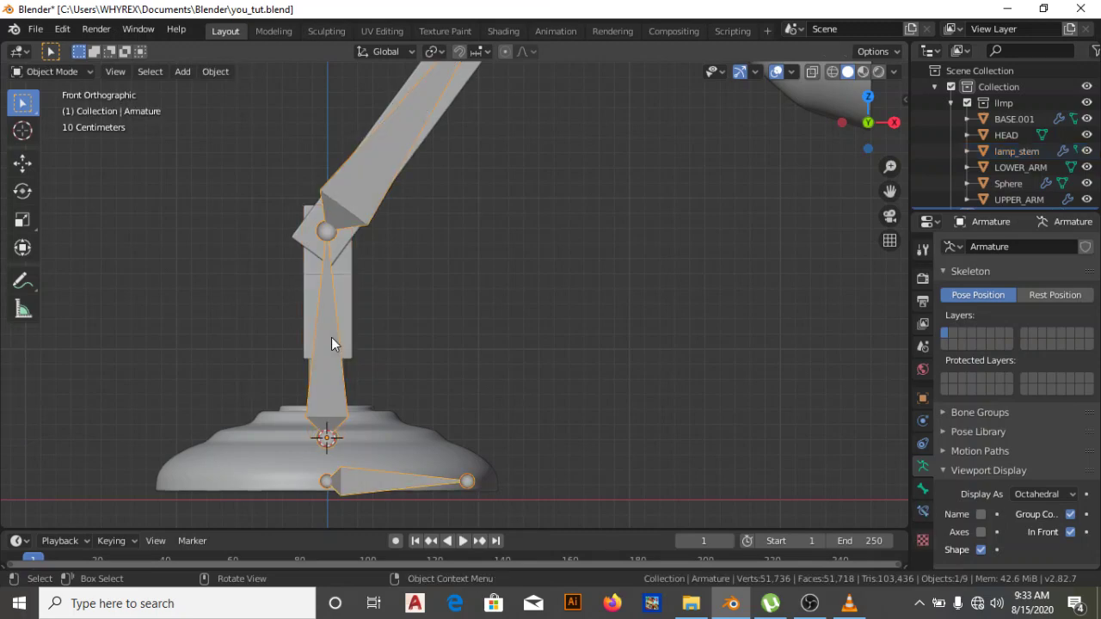
# Switch the armature to Pose Mode and turn off Lock Object Modes.
pyautogui.click(78, 73)
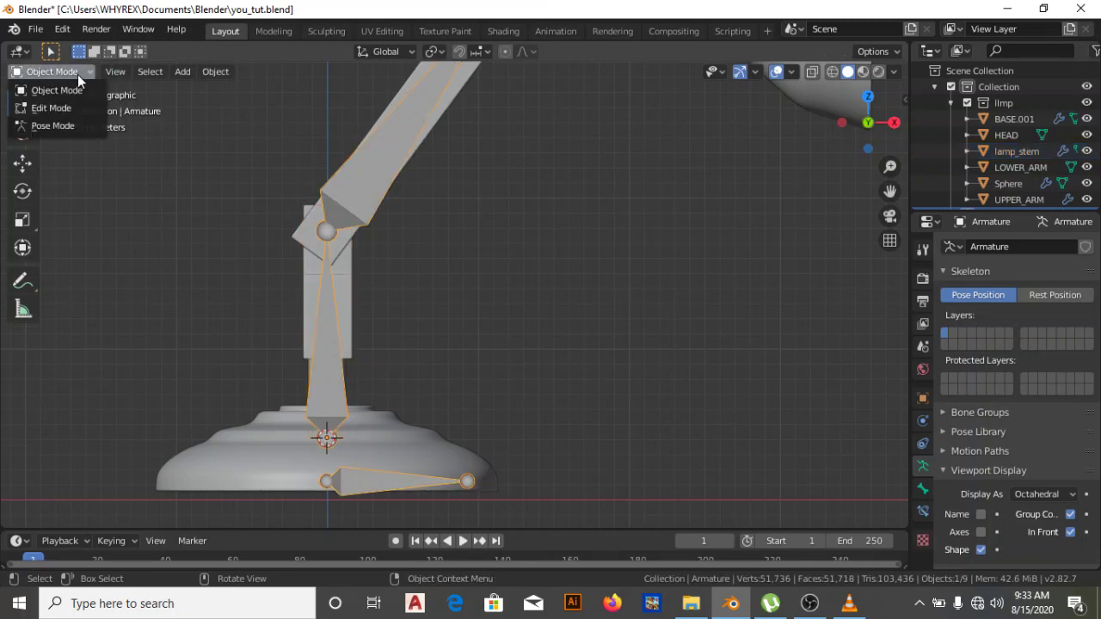
pyautogui.click(67, 126)
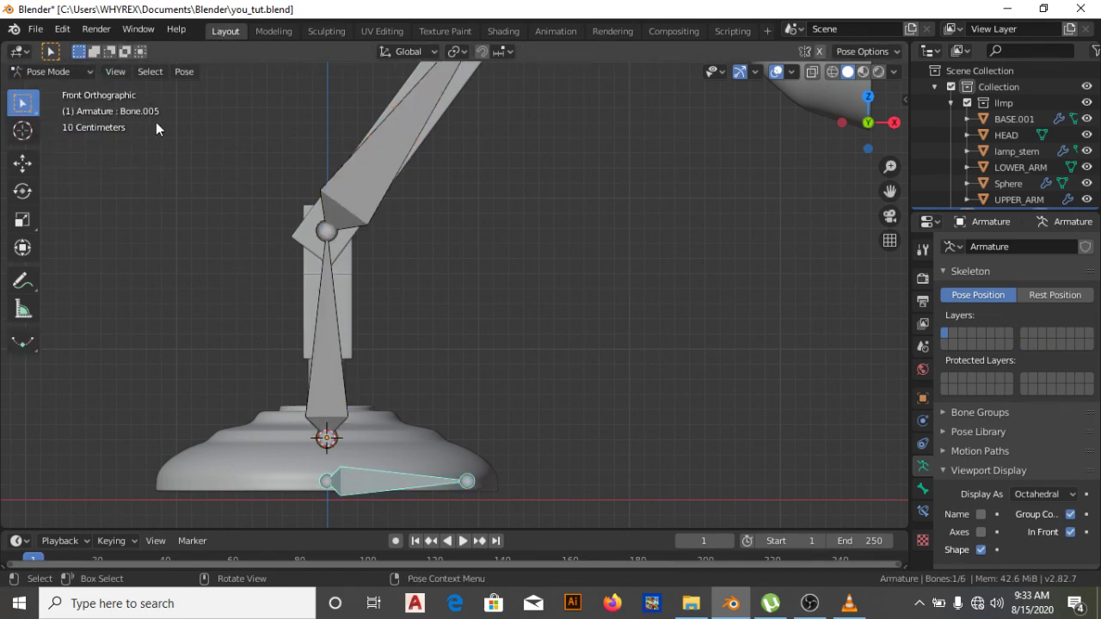
pyautogui.click(66, 29)
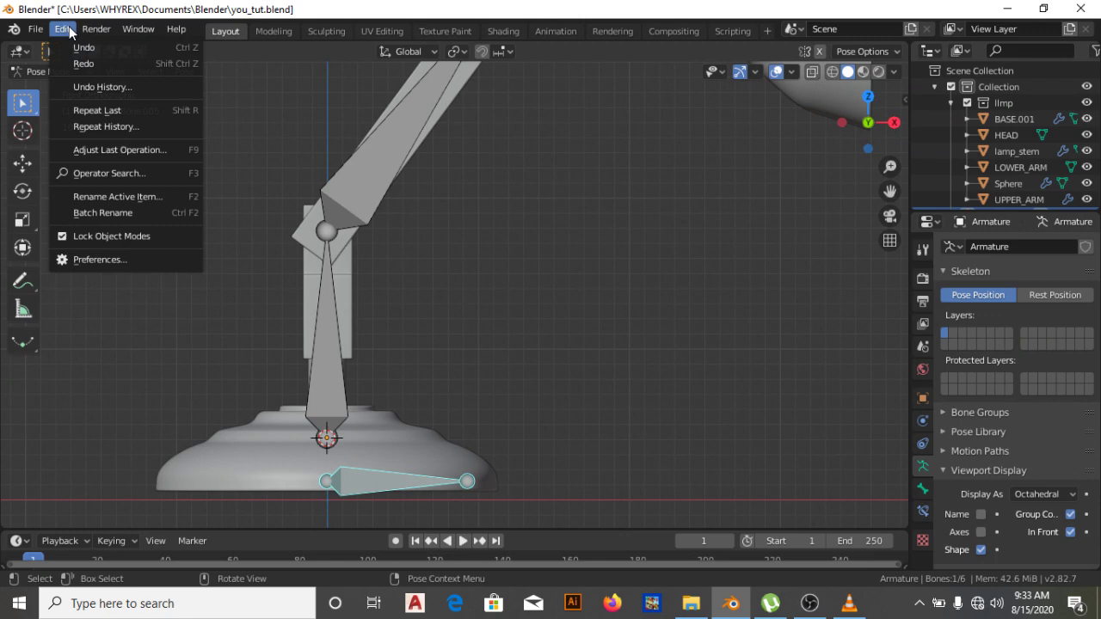
pyautogui.click(65, 239)
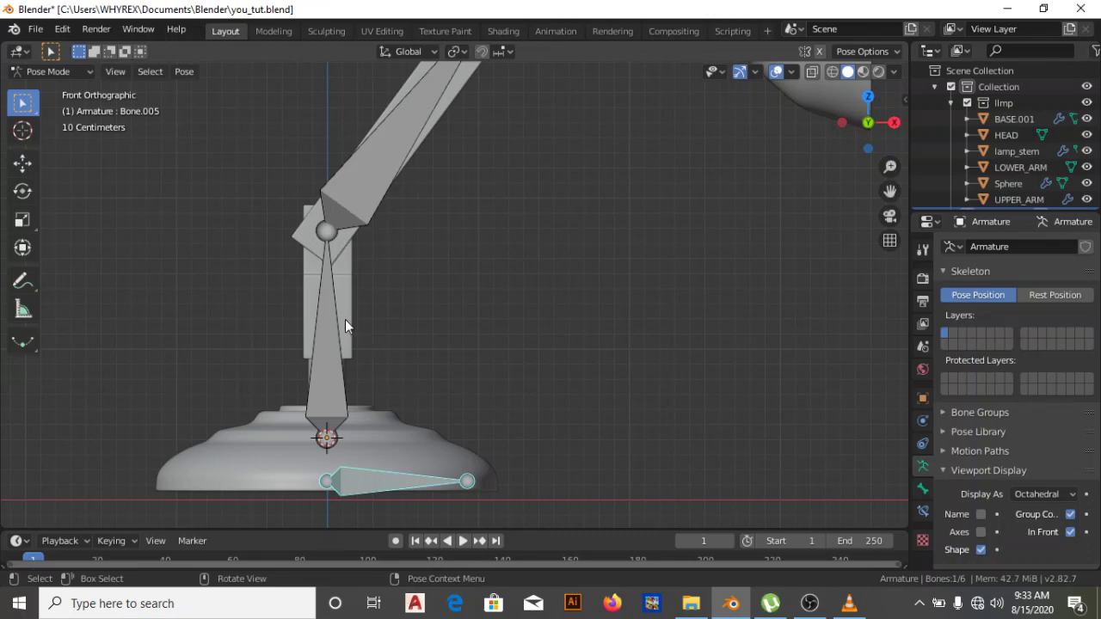
# Make the stem bone active and parent the lamp_stem mesh to it with the Bone option.
pyautogui.click(322, 371)
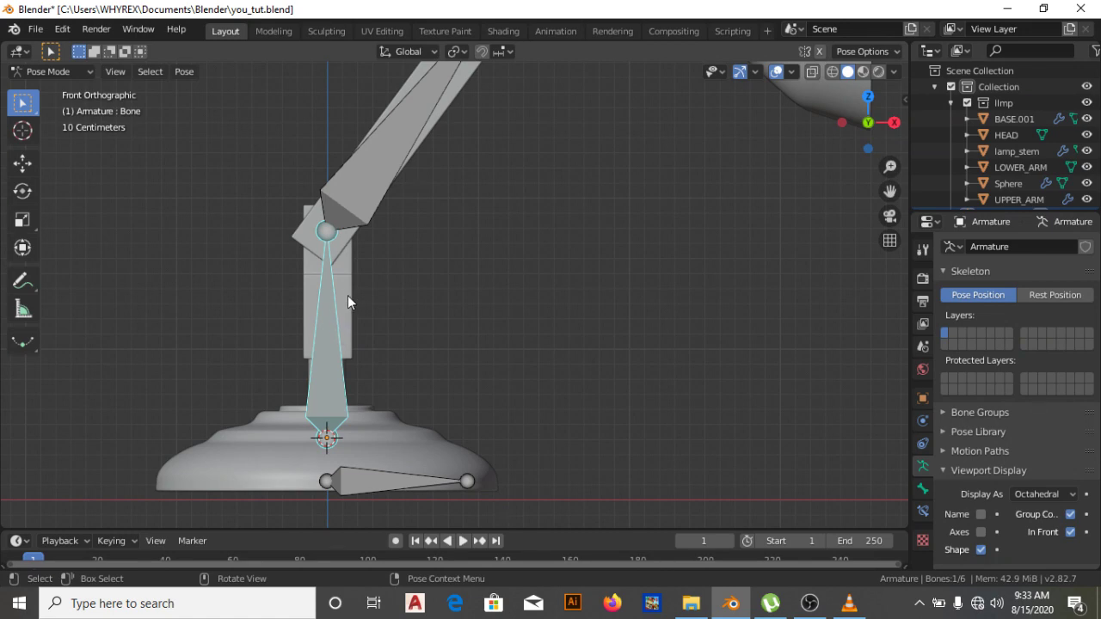
pyautogui.click(347, 295)
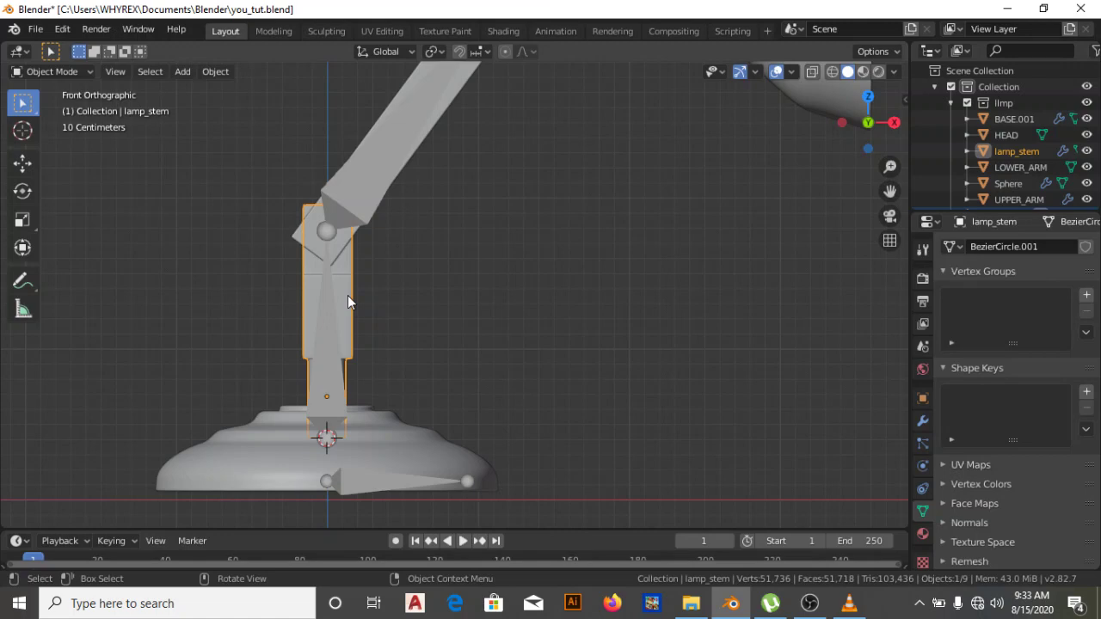
pyautogui.press('shift')
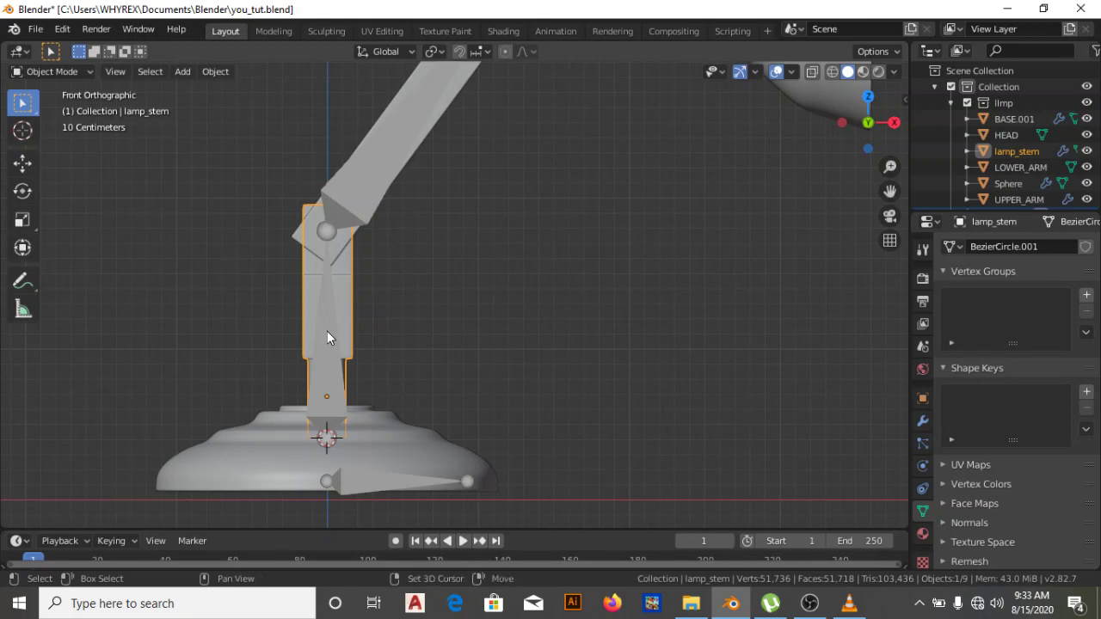
pyautogui.hotkey('ctrl', 'Tab')
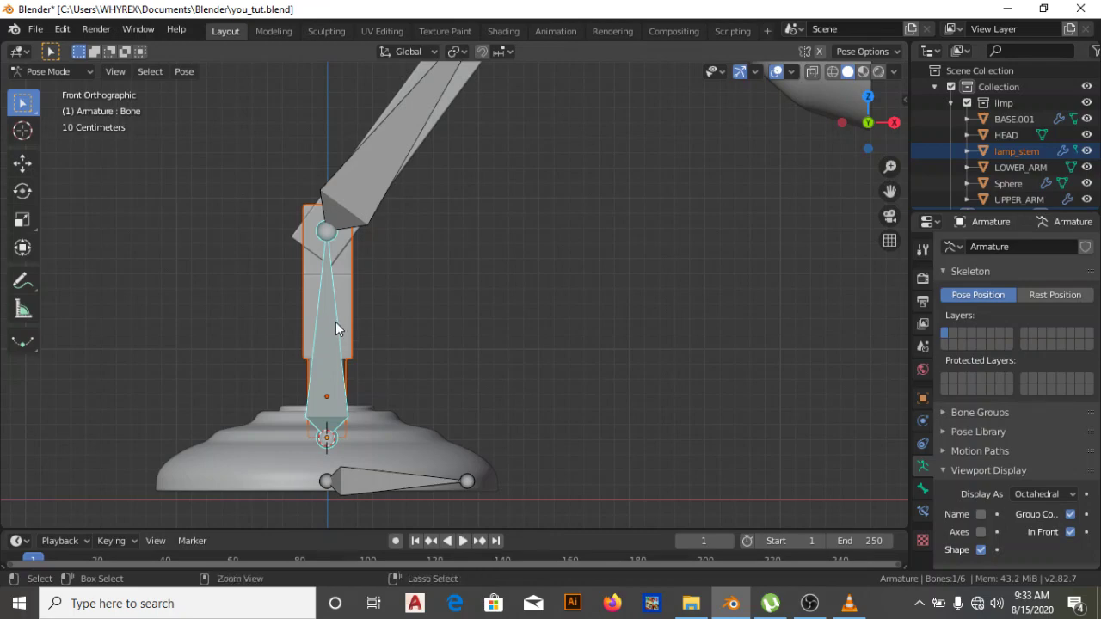
pyautogui.hotkey('ctrl', 'p')
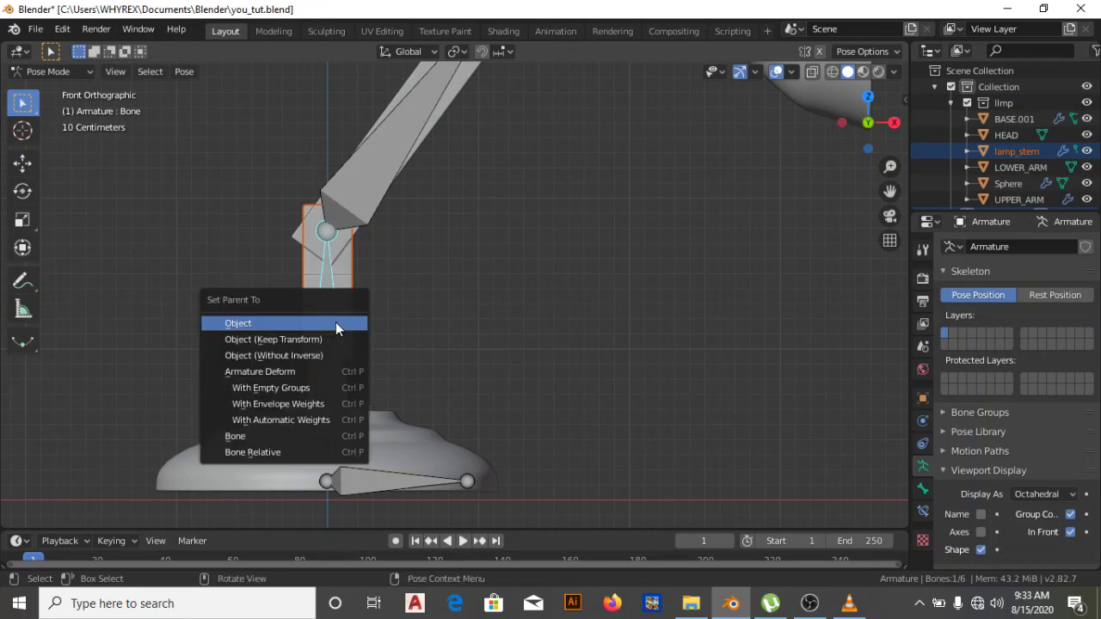
pyautogui.click(288, 436)
# Parent the LOWER_ARM mesh with the Bone option while the stem and lower-arm bones are selected and the stem bone is active.
pyautogui.scroll(-2, 301, 410)
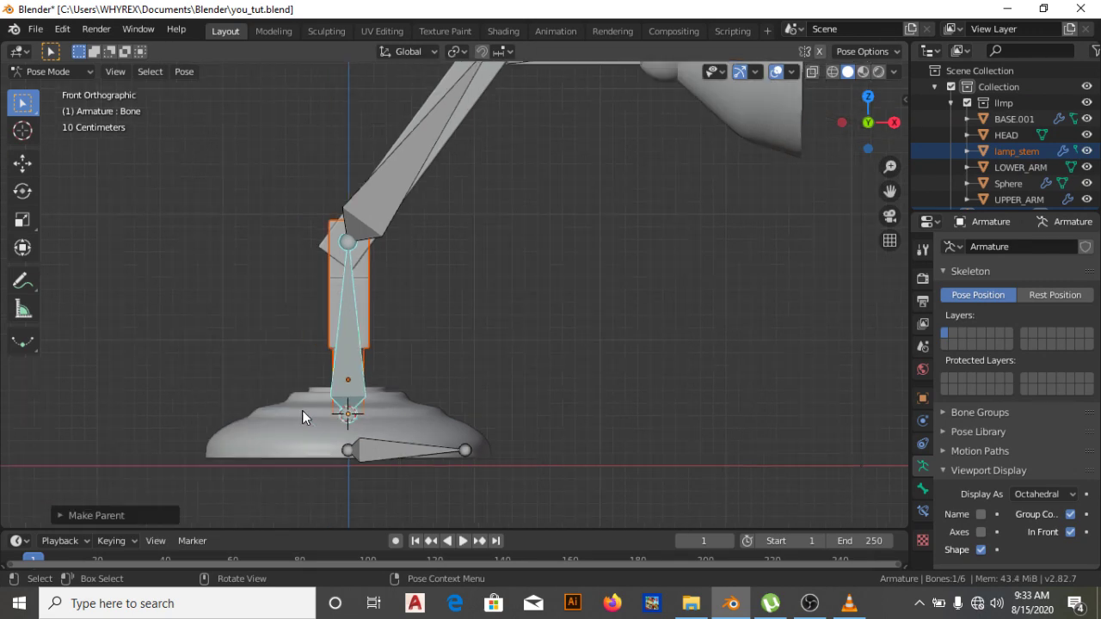
pyautogui.keyDown('shift'); pyautogui.moveTo(383, 369); pyautogui.dragTo(343, 456, button='middle'); pyautogui.keyUp('shift')
pyautogui.scroll(2, 364, 364)
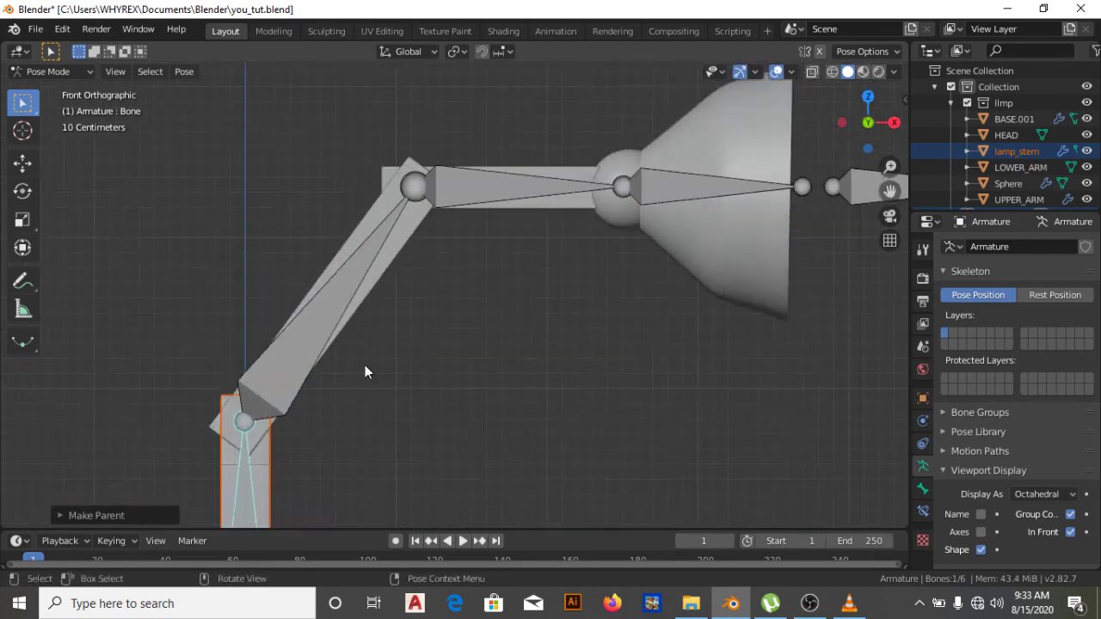
pyautogui.hotkey('ctrl', 'Tab')
pyautogui.click(387, 248)
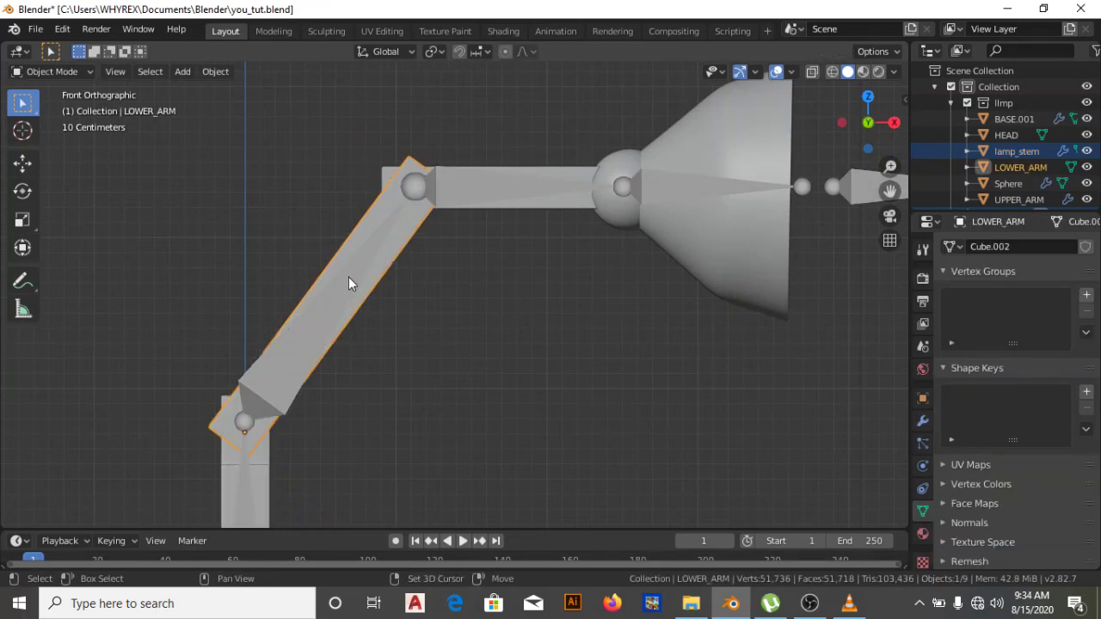
pyautogui.keyDown('shift'); pyautogui.click(348, 286); pyautogui.keyUp('shift')
pyautogui.hotkey('ctrl', 'Tab')
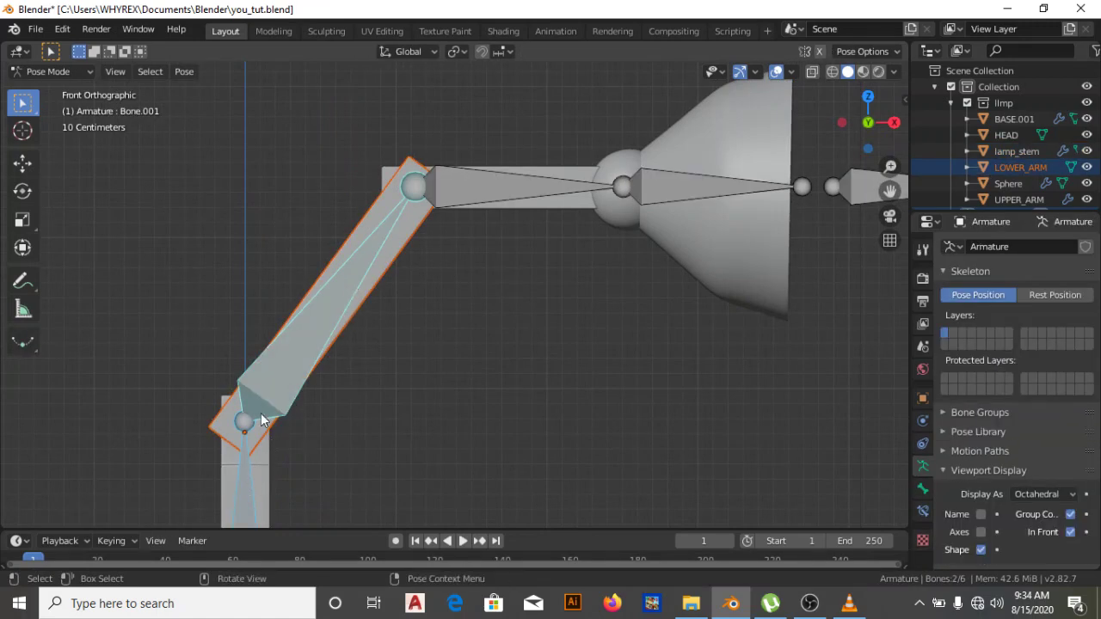
pyautogui.scroll(-2, 266, 413)
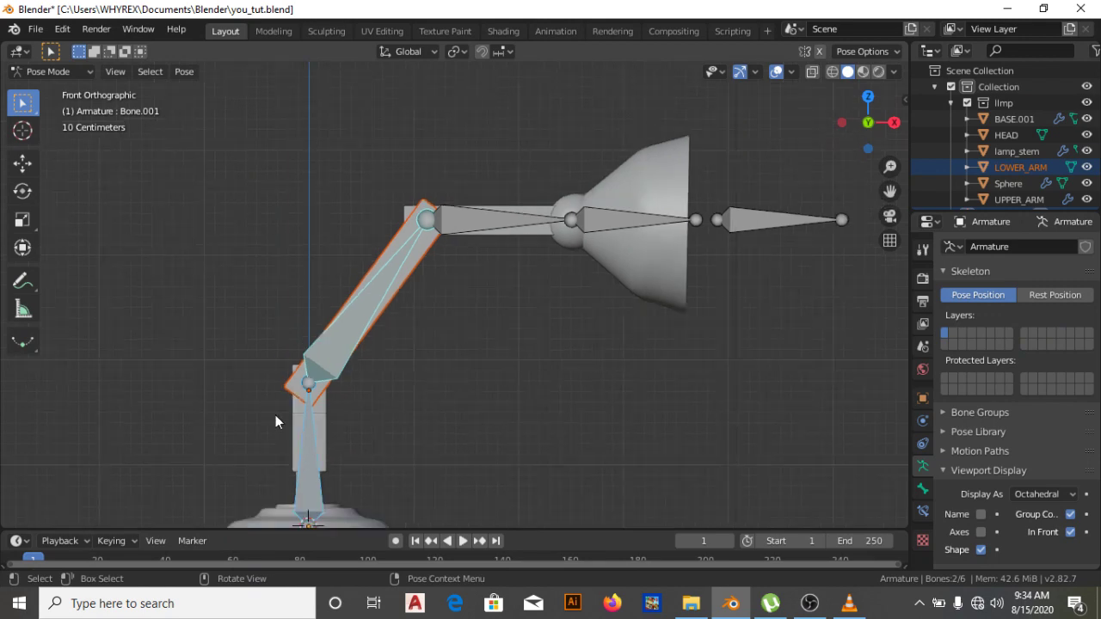
pyautogui.click(314, 463)
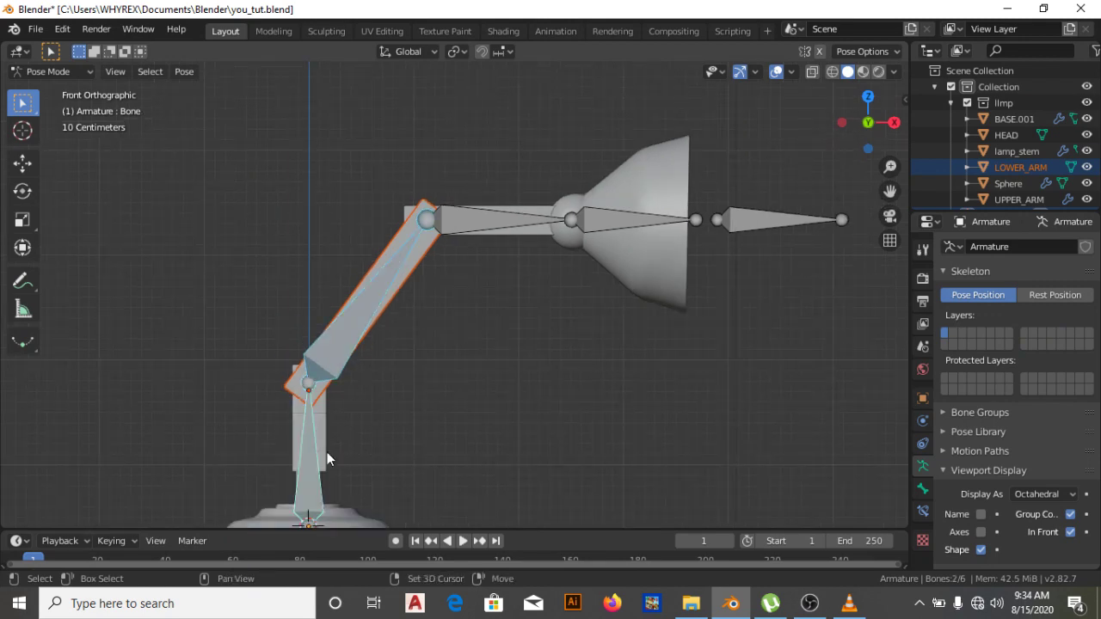
pyautogui.scroll(2, 402, 267)
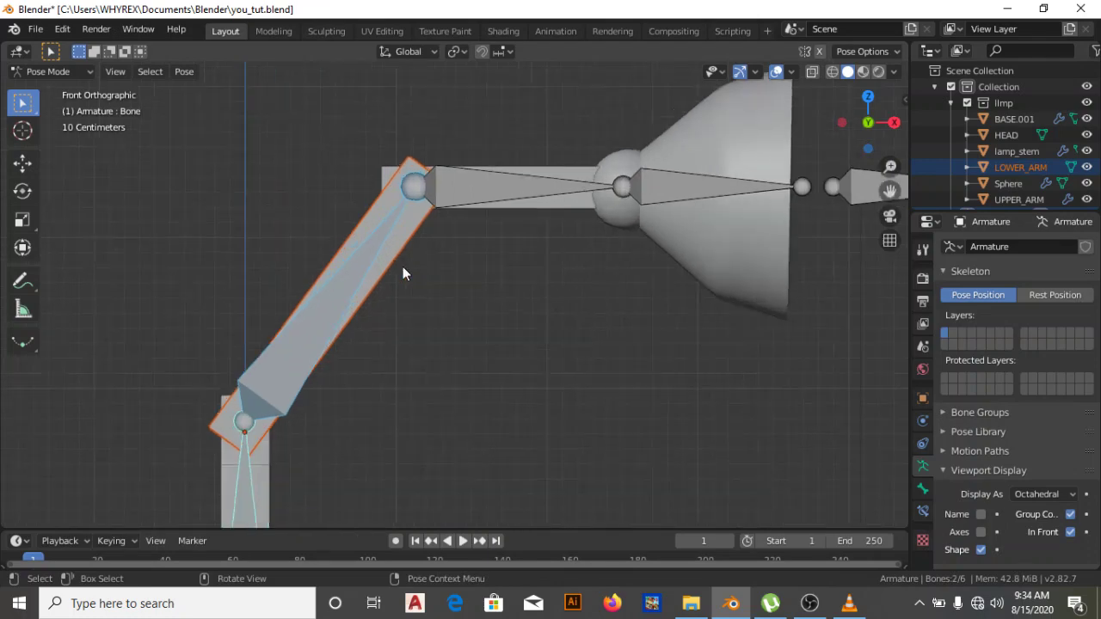
pyautogui.hotkey('ctrl', 'p')
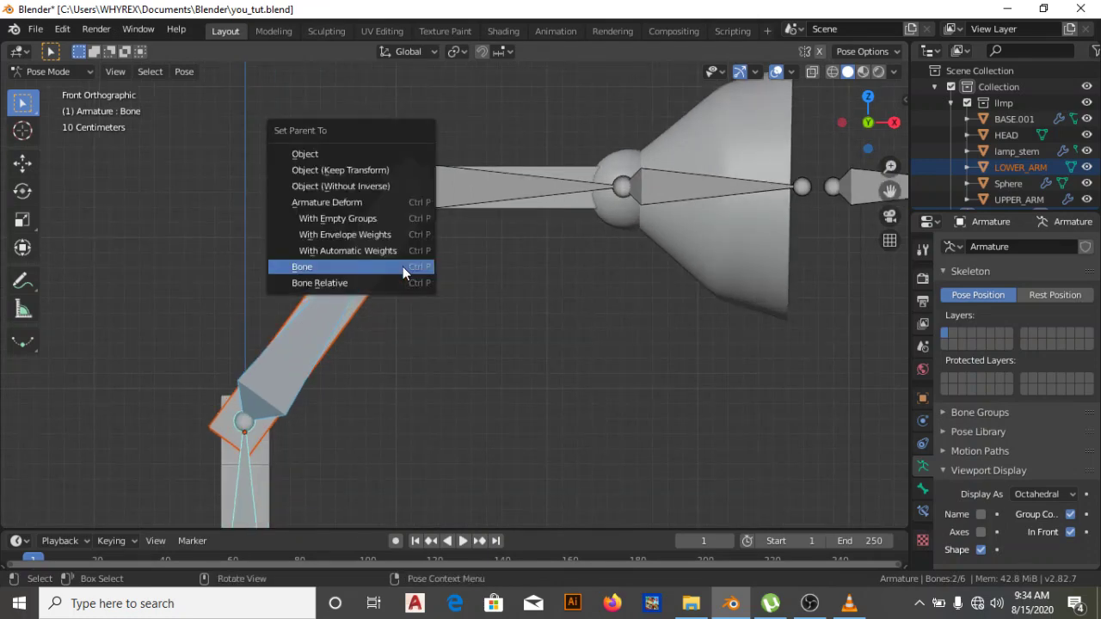
pyautogui.click(402, 266)
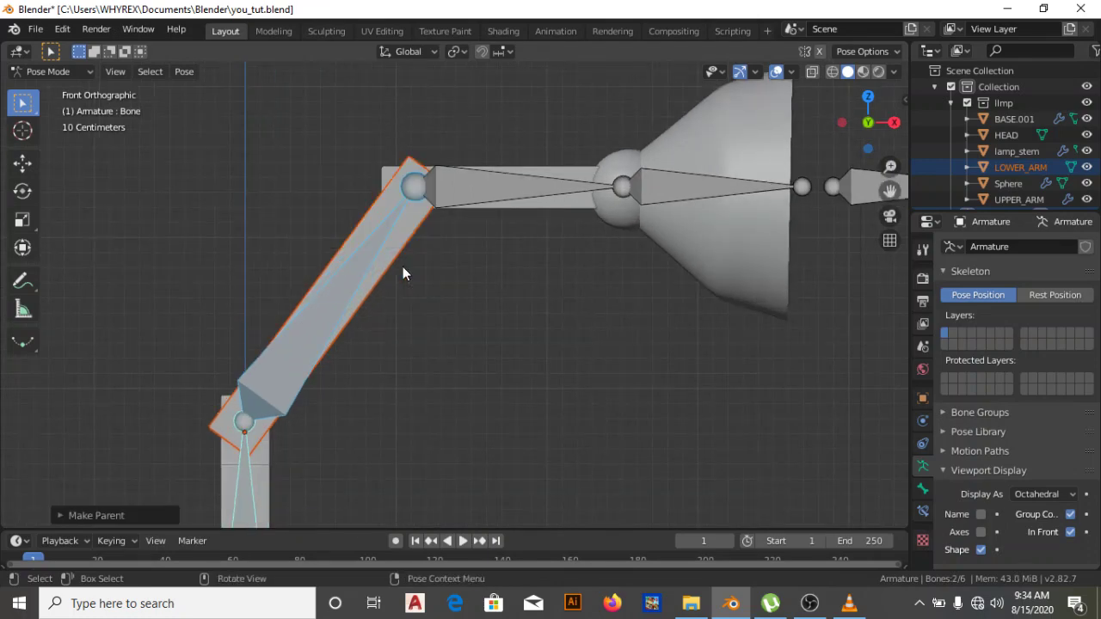
# Deselect the lower-arm and stem bones, leaving only the upper-arm bone selected, and parent the UPPER_ARM mesh with the Bone option.
pyautogui.hotkey('ctrl', 'Tab')
pyautogui.click(561, 176)
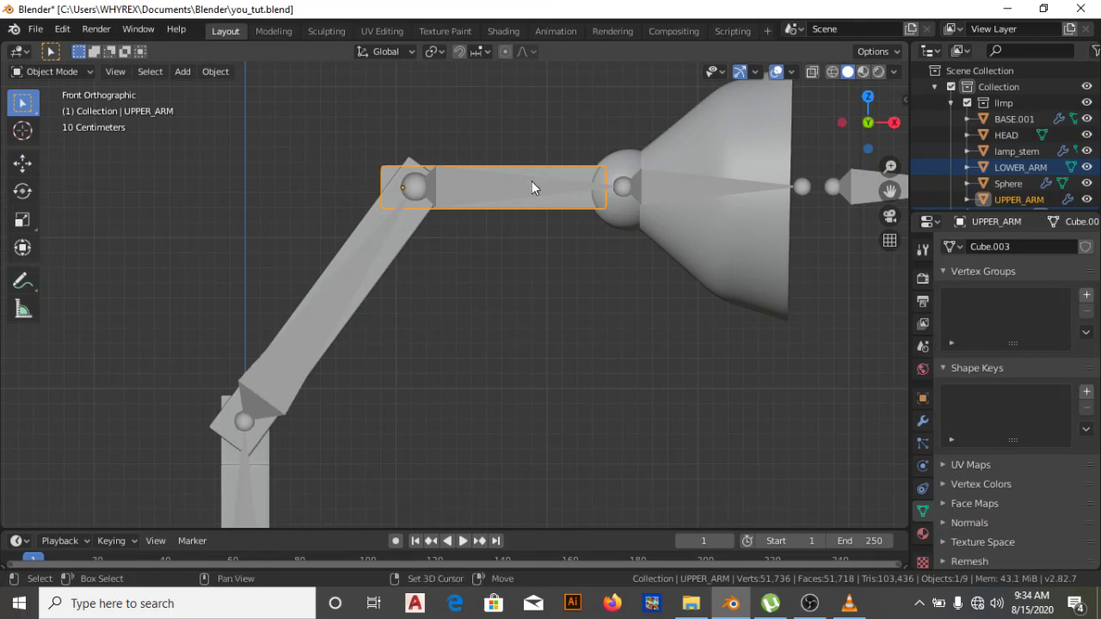
pyautogui.keyDown('shift'); pyautogui.click(532, 189); pyautogui.keyUp('shift')
pyautogui.hotkey('ctrl', 'Tab')
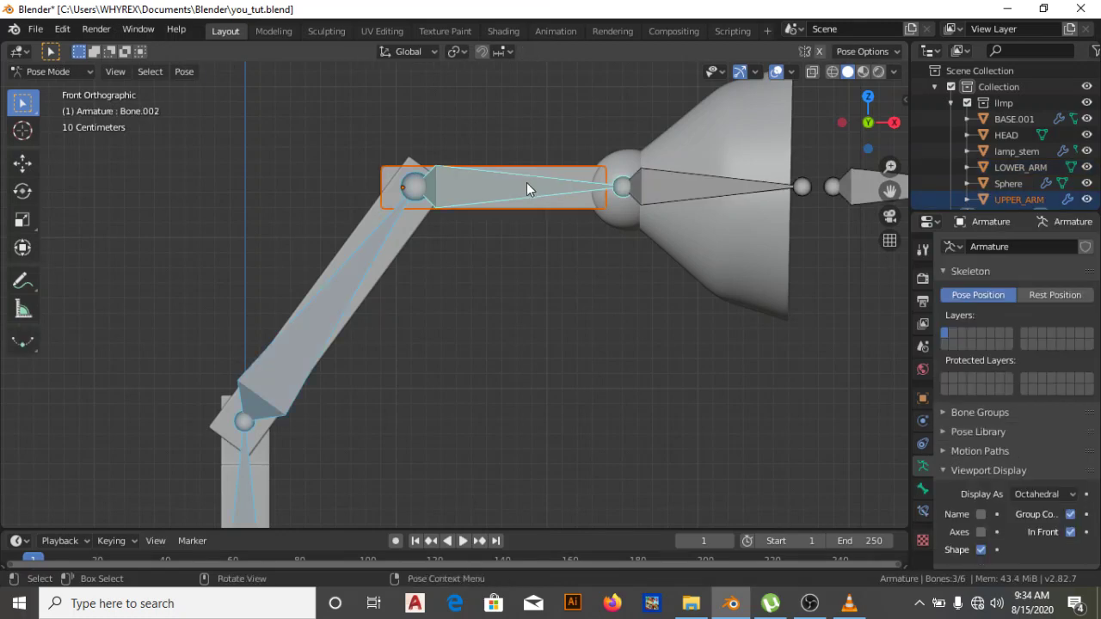
pyautogui.click(370, 255)
pyautogui.scroll(-2, 369, 253)
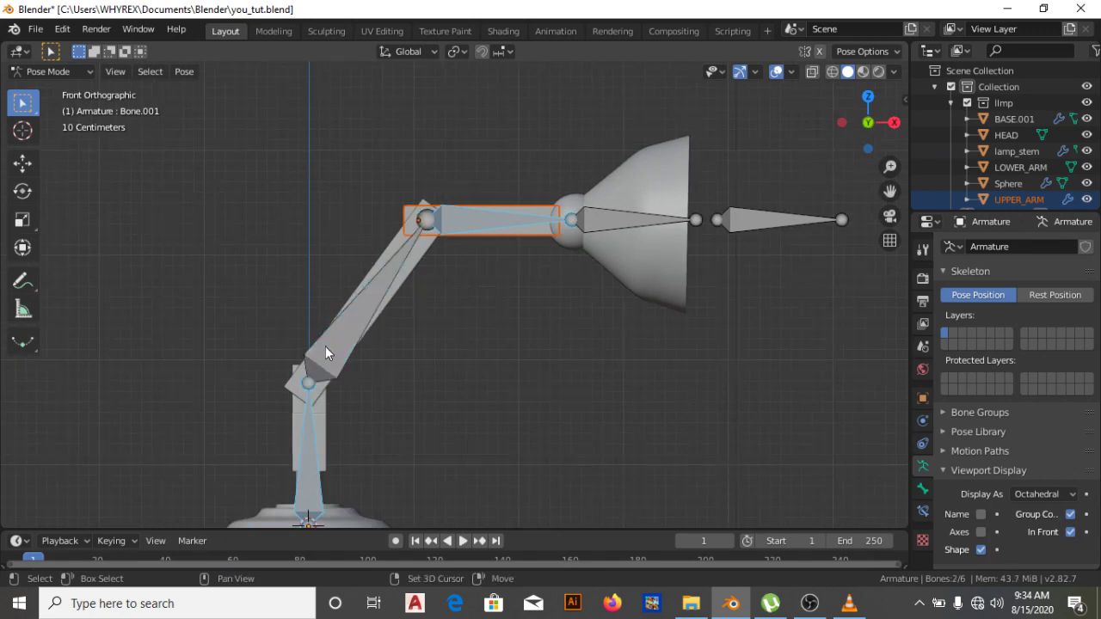
pyautogui.click(304, 411)
pyautogui.scroll(3, 516, 243)
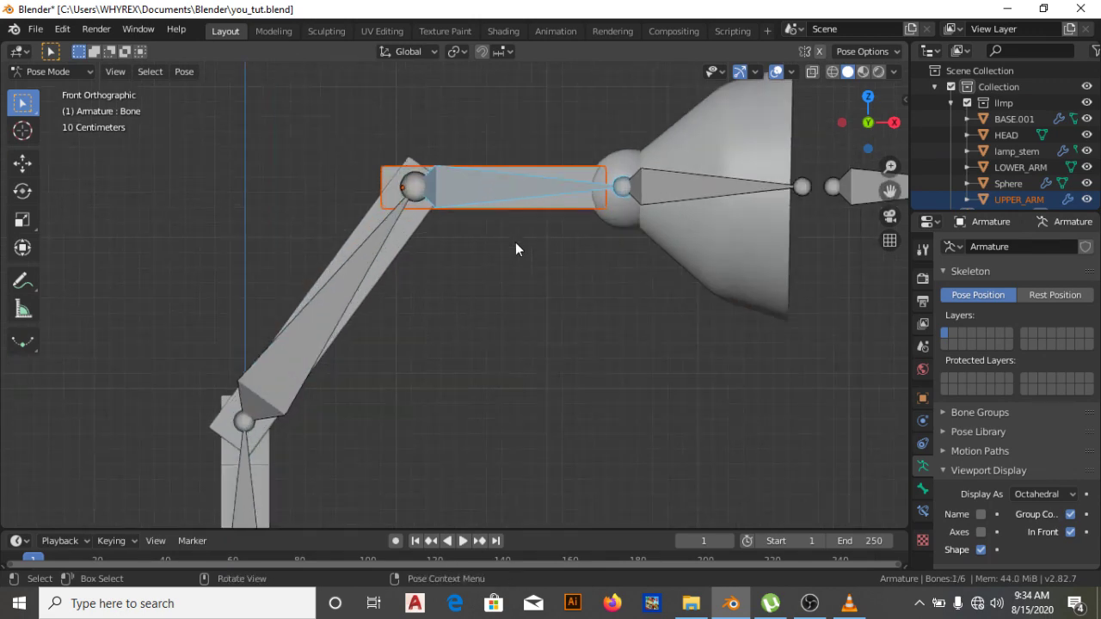
pyautogui.hotkey('ctrl', 'p')
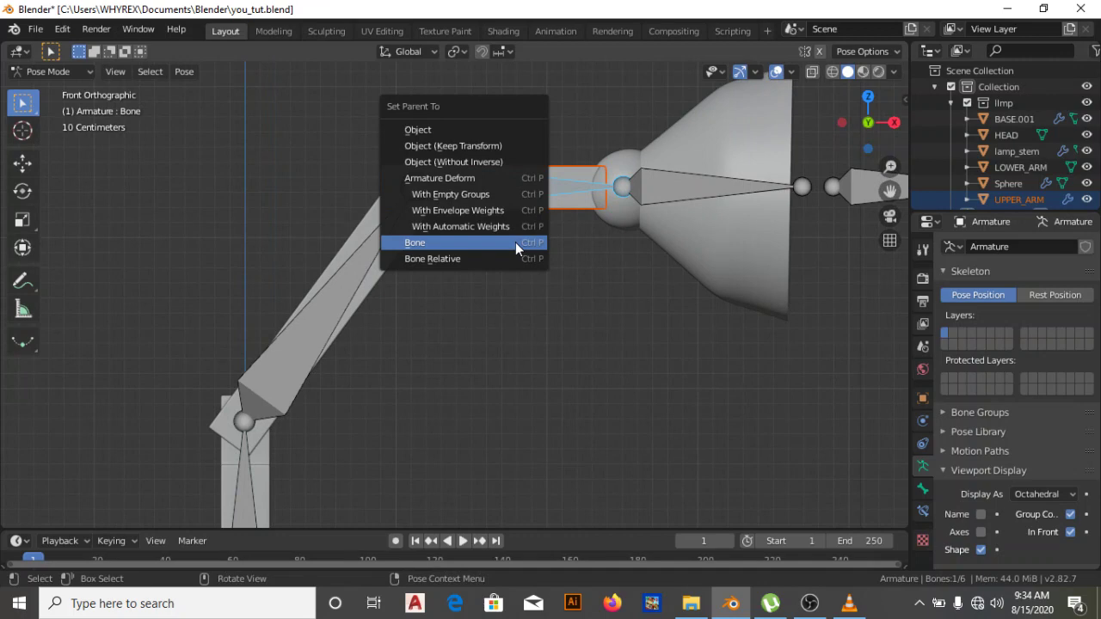
pyautogui.click(515, 241)
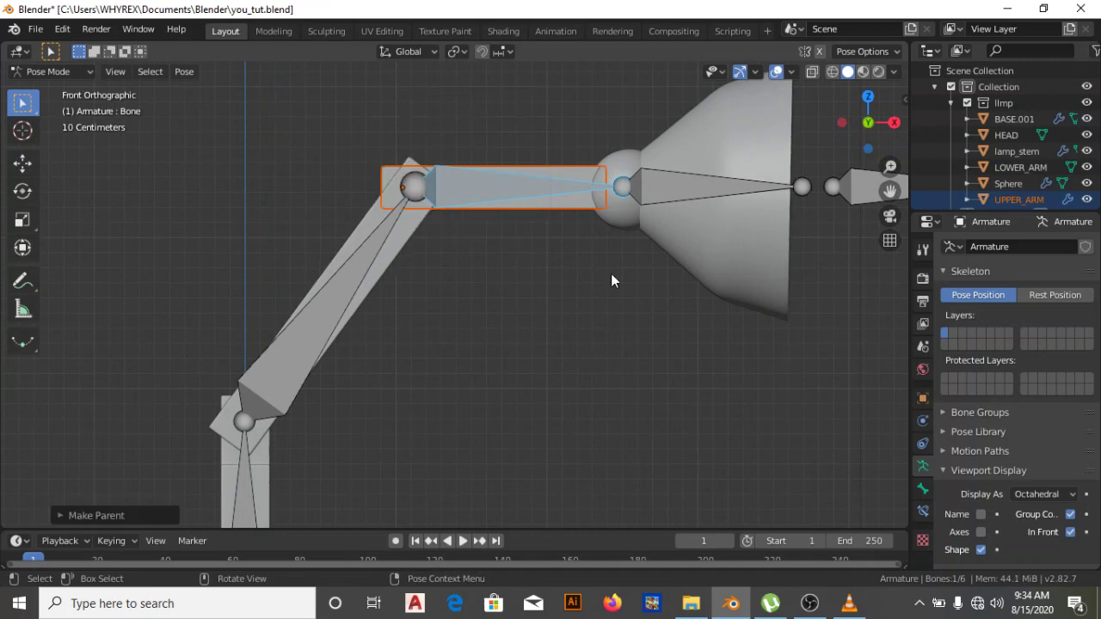
# Parent the HEAD mesh to the head bone with the Bone option.
pyautogui.click(554, 186)
pyautogui.click(668, 249)
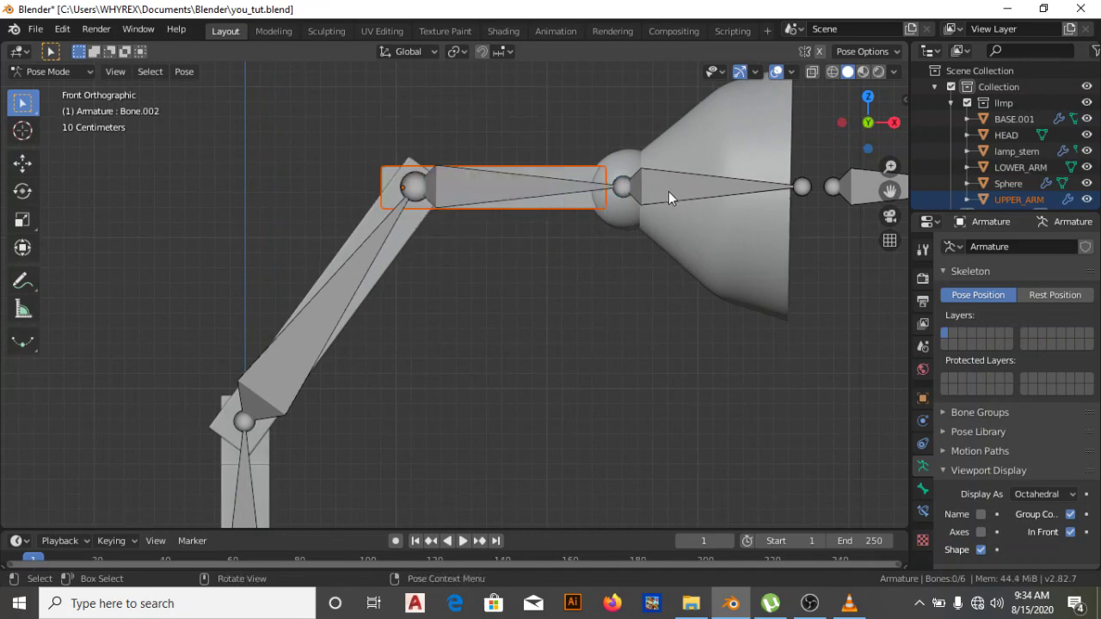
pyautogui.hotkey('ctrl', 'Tab')
pyautogui.click(670, 161)
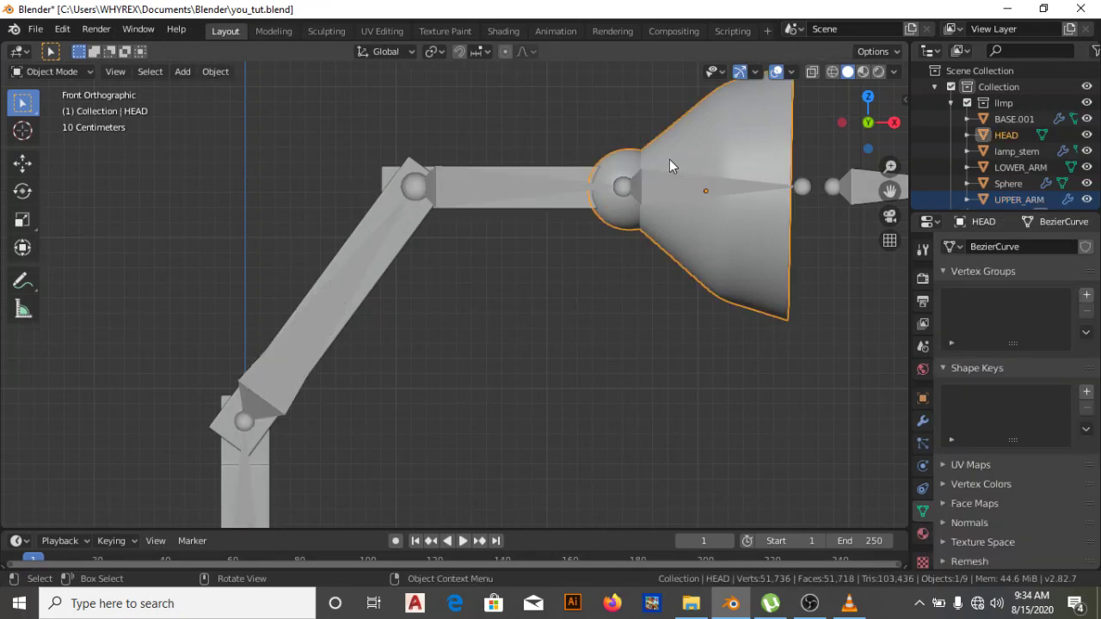
pyautogui.keyDown('shift'); pyautogui.click(673, 186); pyautogui.keyUp('shift')
pyautogui.hotkey('ctrl', 'Tab')
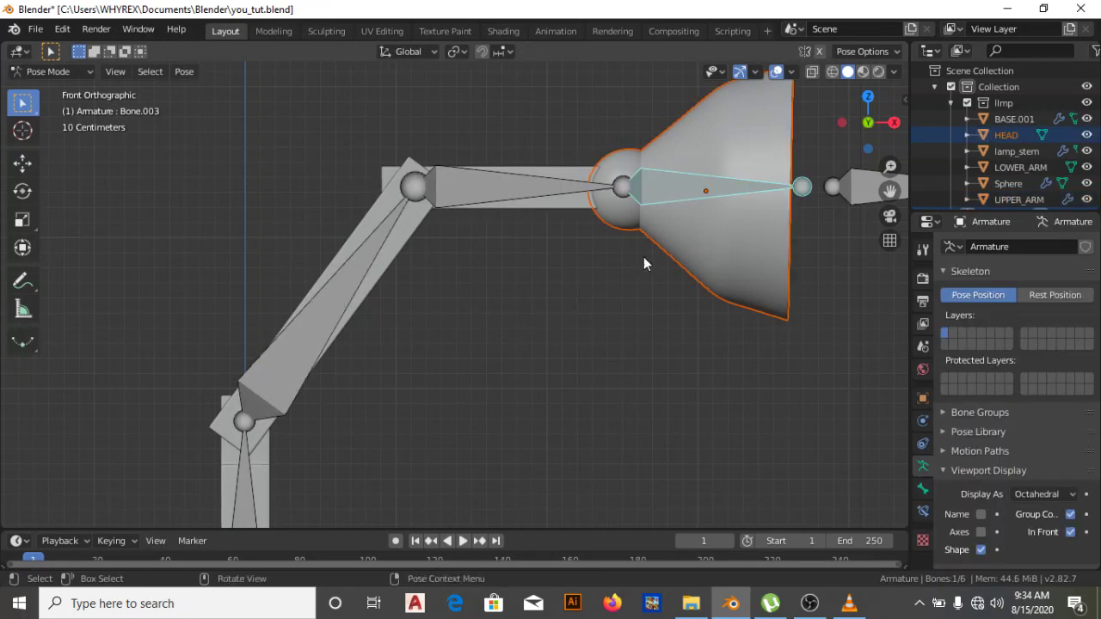
pyautogui.scroll(-1, 551, 327)
pyautogui.scroll(-1, 549, 327)
pyautogui.hotkey('ctrl', 'p')
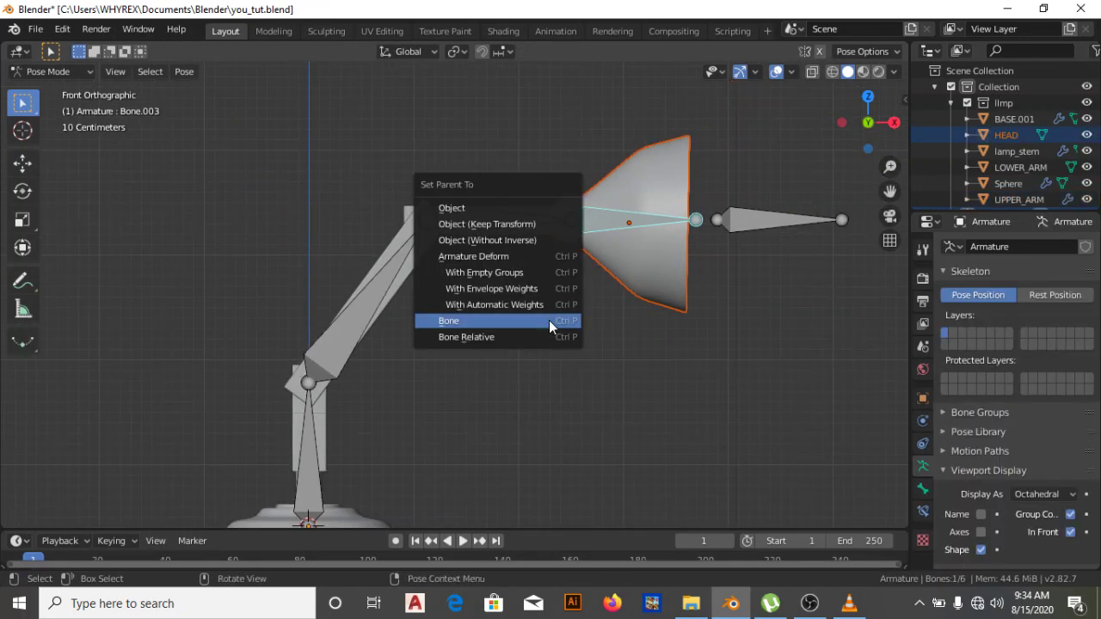
pyautogui.click(543, 320)
# Test-rotate the head bone by about 36° and cancel the rotation.
pyautogui.scroll(-3, 549, 197)
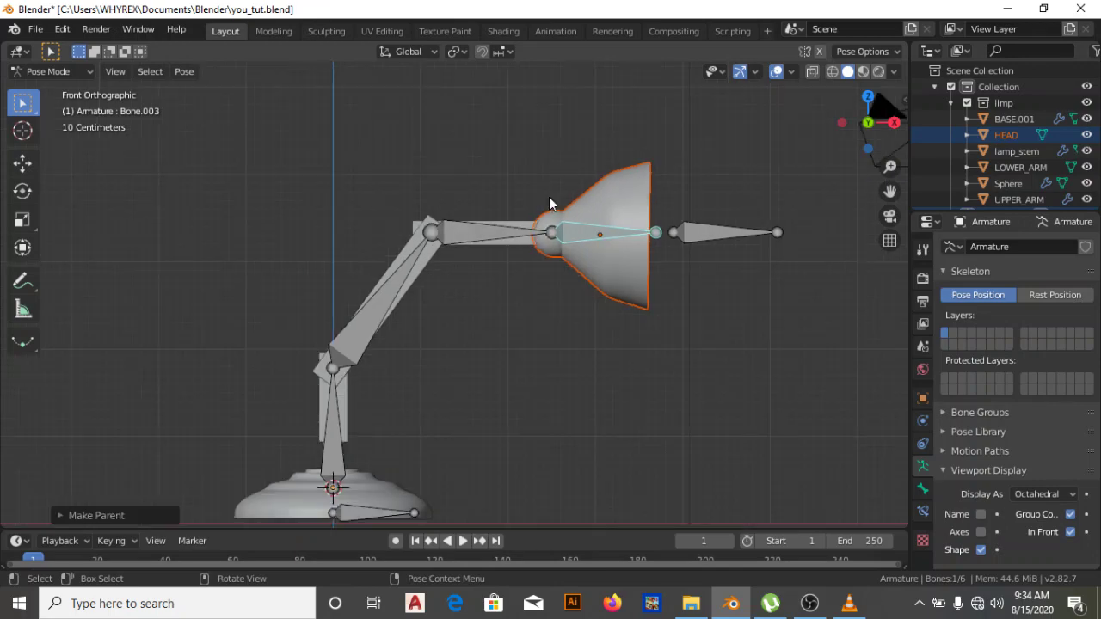
pyautogui.scroll(4, 566, 322)
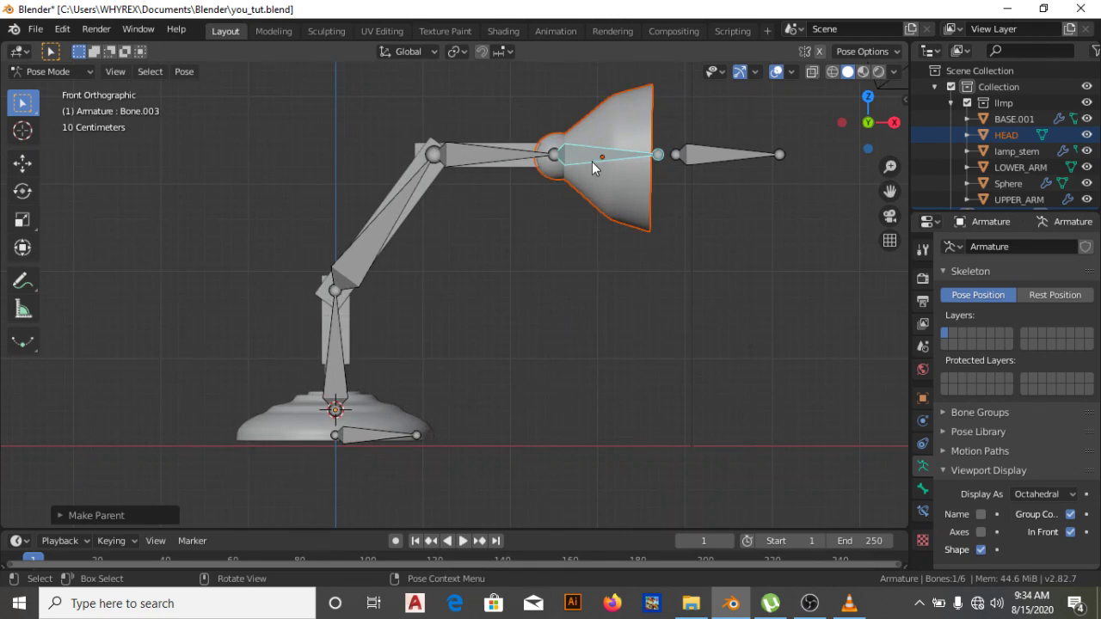
pyautogui.press('r')
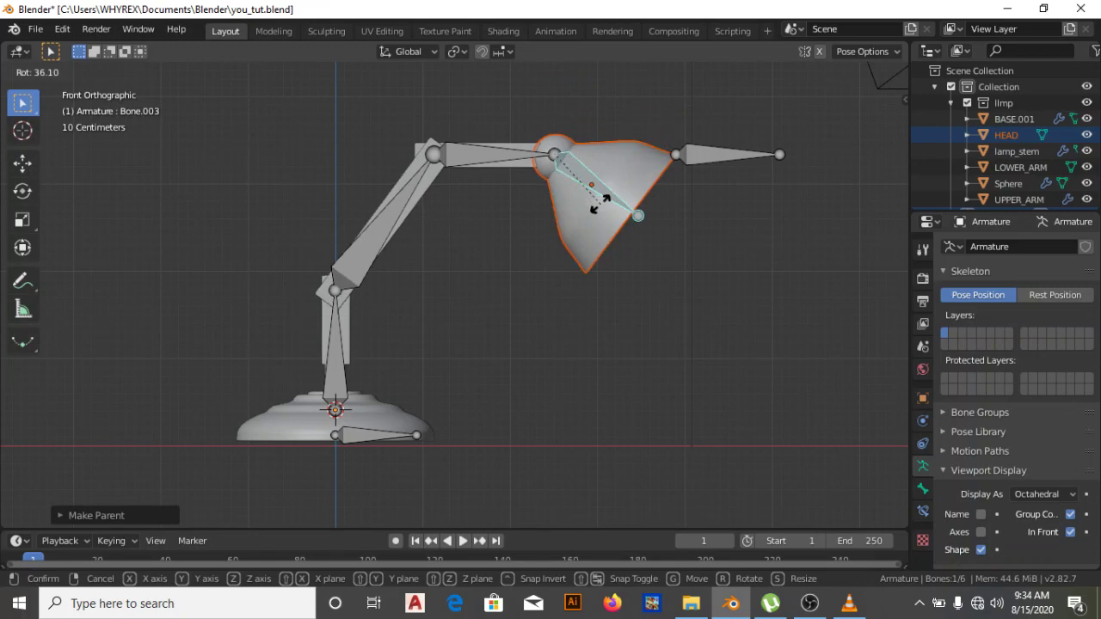
pyautogui.press('Escape')
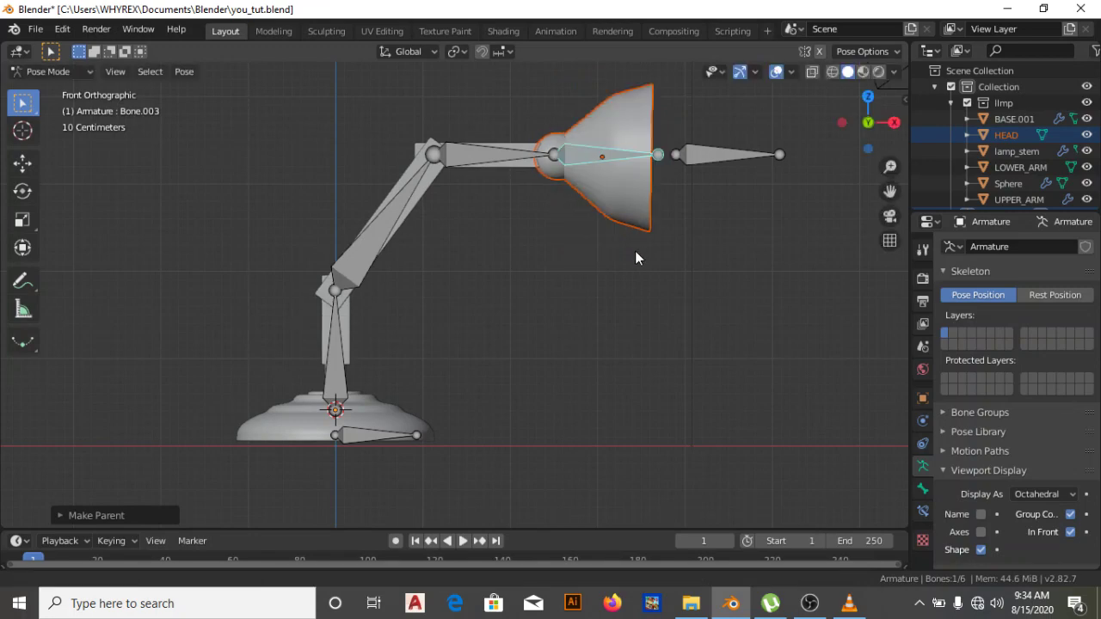
# Join the Sphere bulb inside the lampshade into the HEAD mesh in Object Mode.
pyautogui.scroll(3, 607, 290)
pyautogui.moveTo(562, 353); pyautogui.dragTo(532, 309, button='middle')
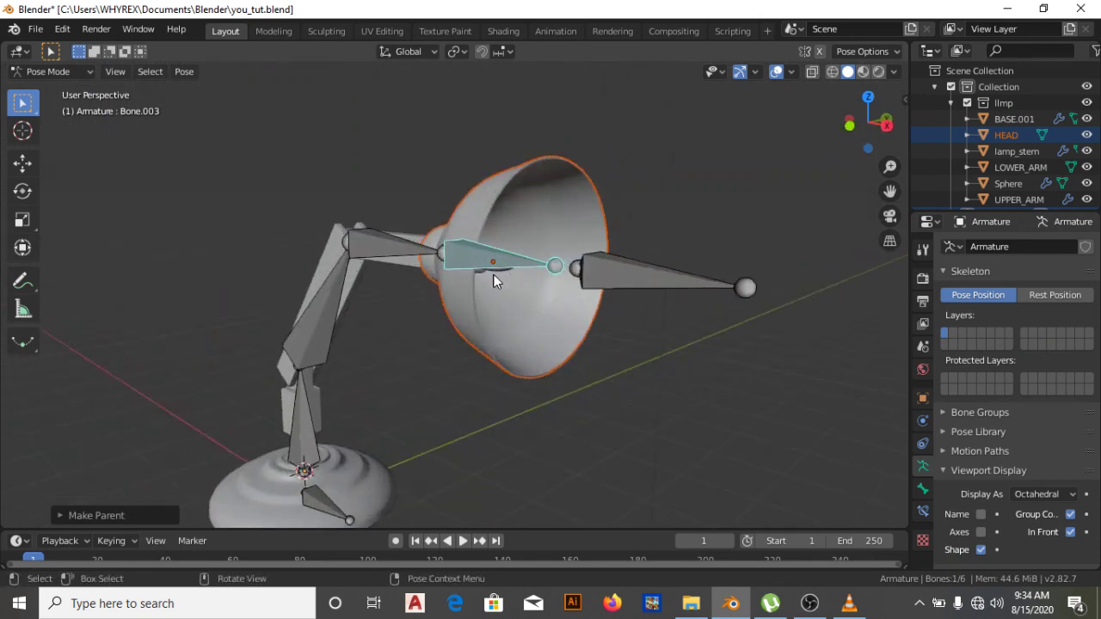
pyautogui.scroll(5, 502, 279)
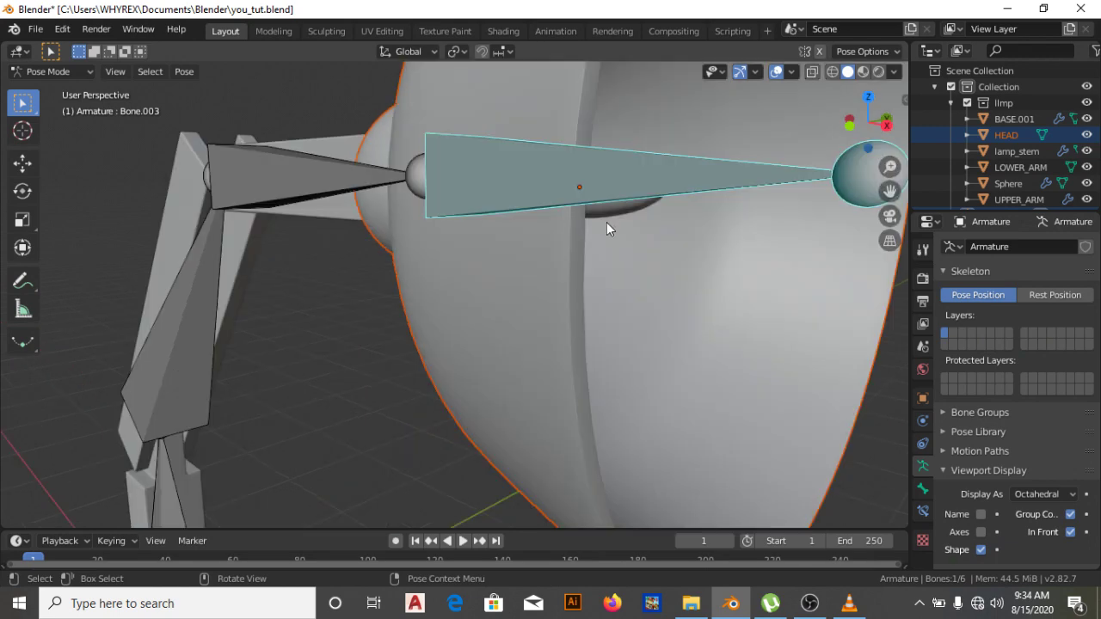
pyautogui.hotkey('ctrl', 'Tab')
pyautogui.click(609, 215)
pyautogui.scroll(-5, 608, 214)
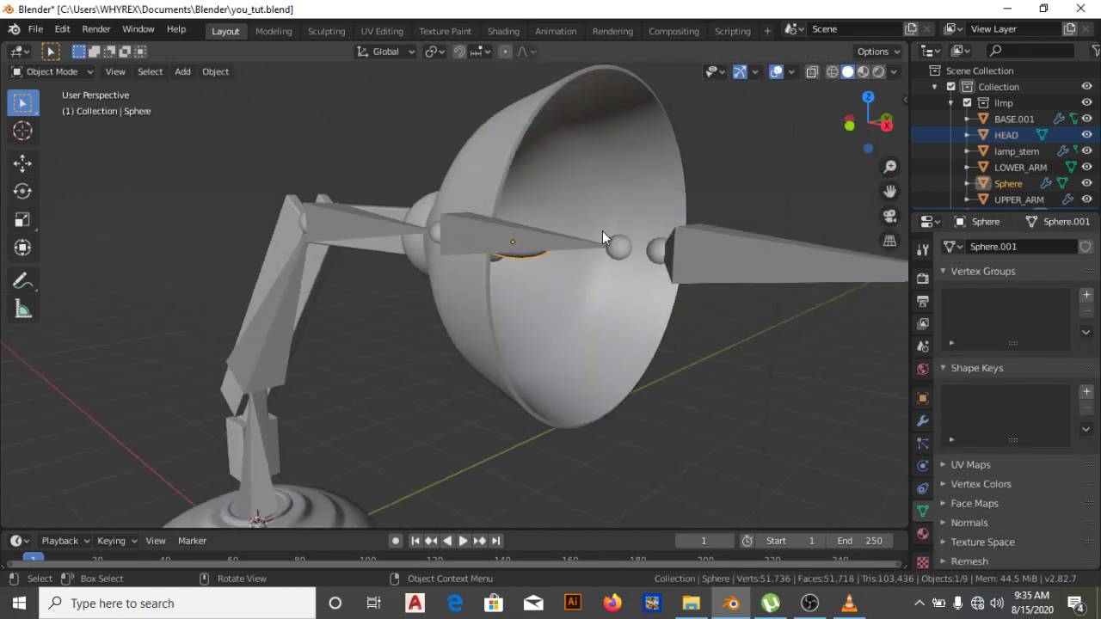
pyautogui.keyDown('shift'); pyautogui.click(532, 139); pyautogui.keyUp('shift')
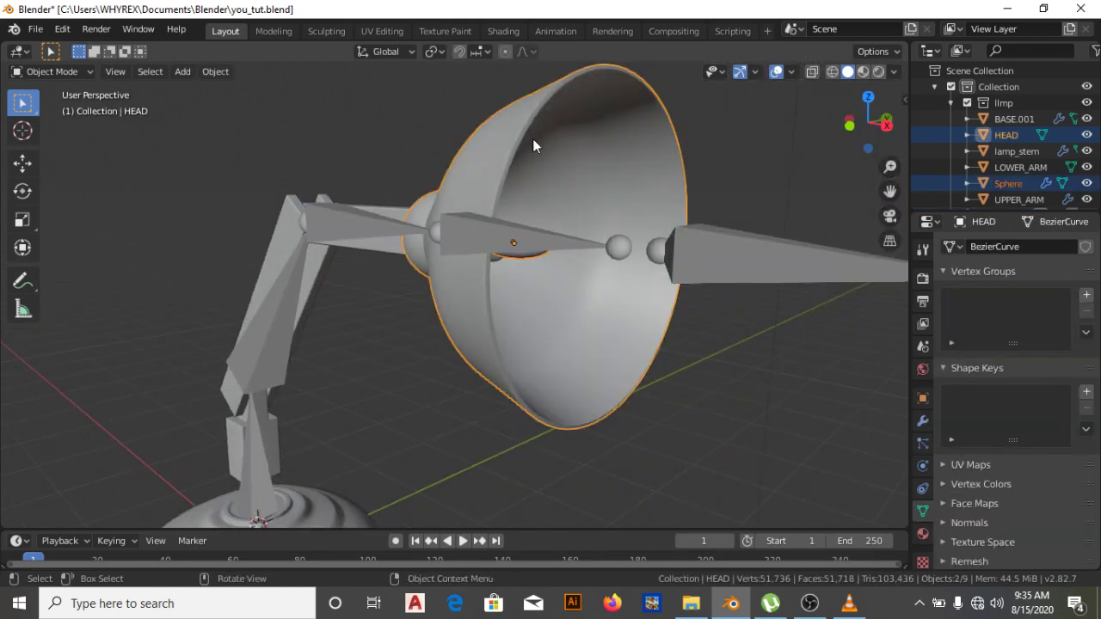
pyautogui.hotkey('ctrl', 'j')
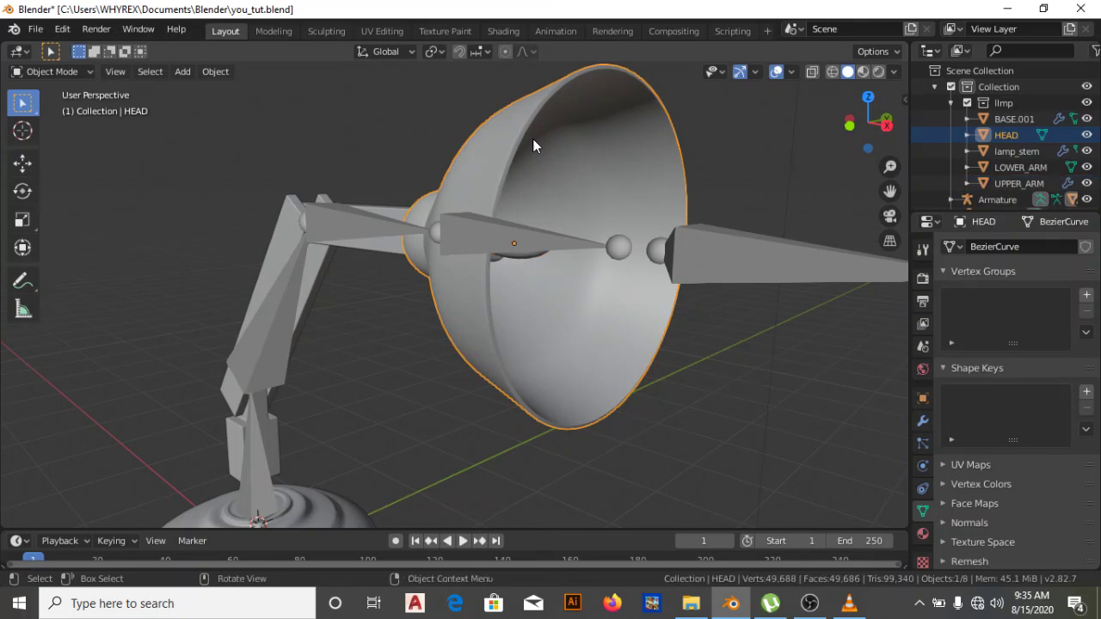
# Put the armature back into Pose Mode in front view and test-rotate the head bone, discarding the rotation.
pyautogui.scroll(-3, 551, 230)
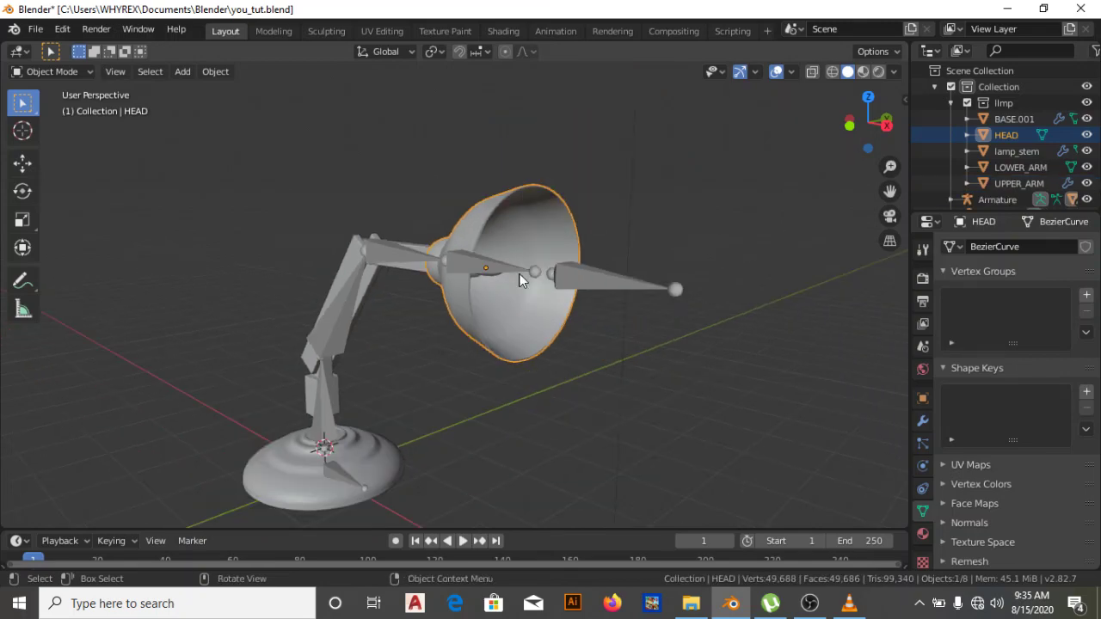
pyautogui.press('KP_3')
pyautogui.press('KP_1')
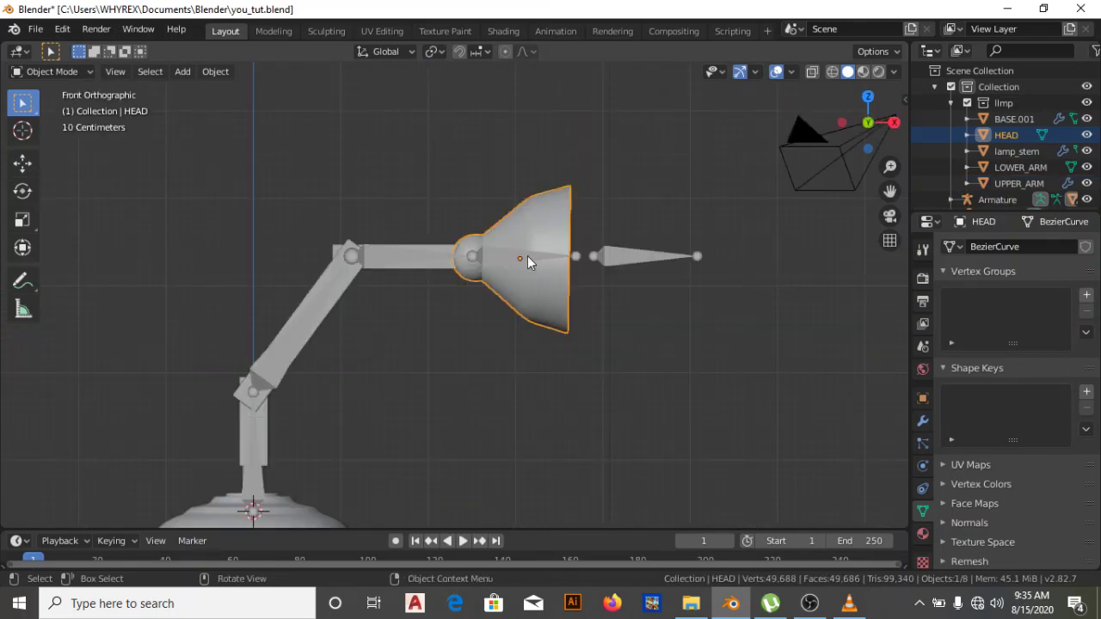
pyautogui.click(527, 255)
pyautogui.hotkey('ctrl', 'Tab')
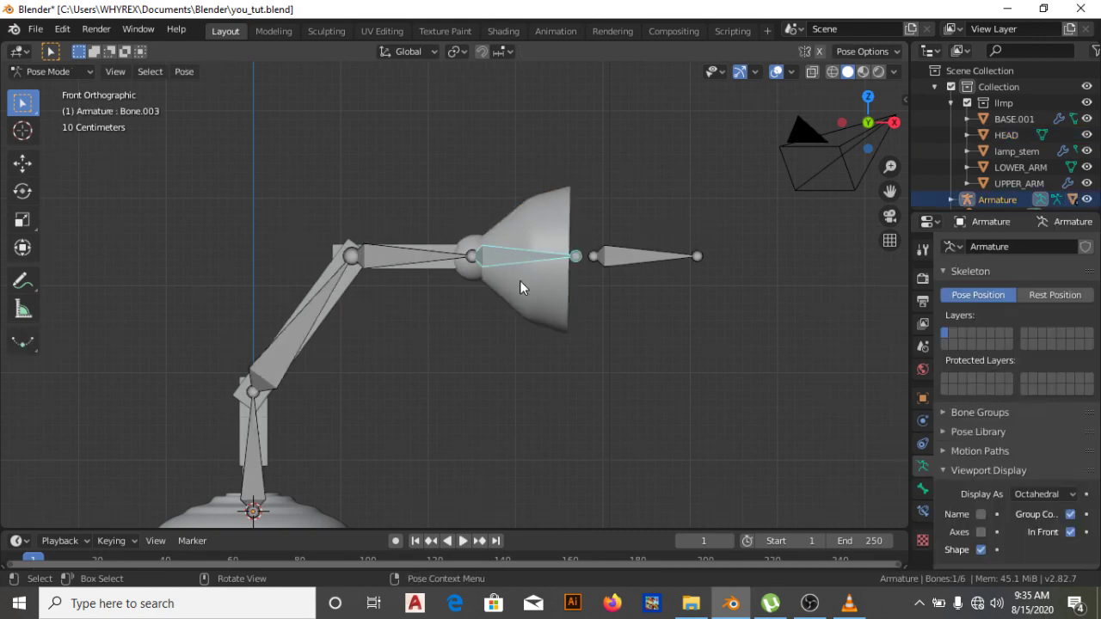
pyautogui.press('r')
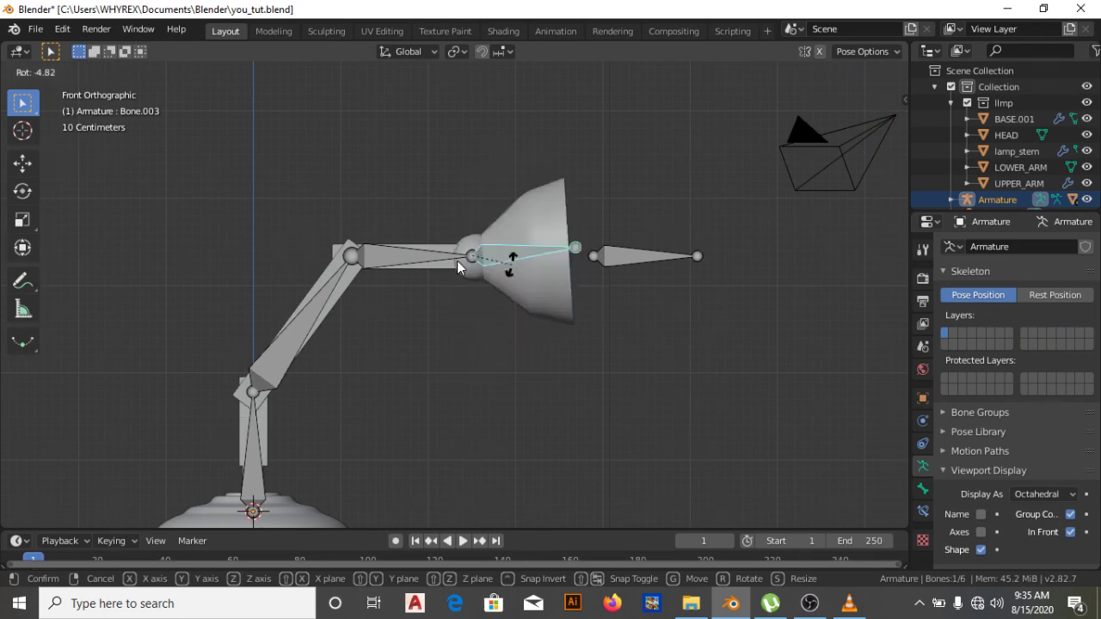
pyautogui.click(430, 254)
# Test-rotate the upper-arm bone and the lower-arm bone in turn, cancelling each rotation.
pyautogui.click(430, 255)
pyautogui.press('r')
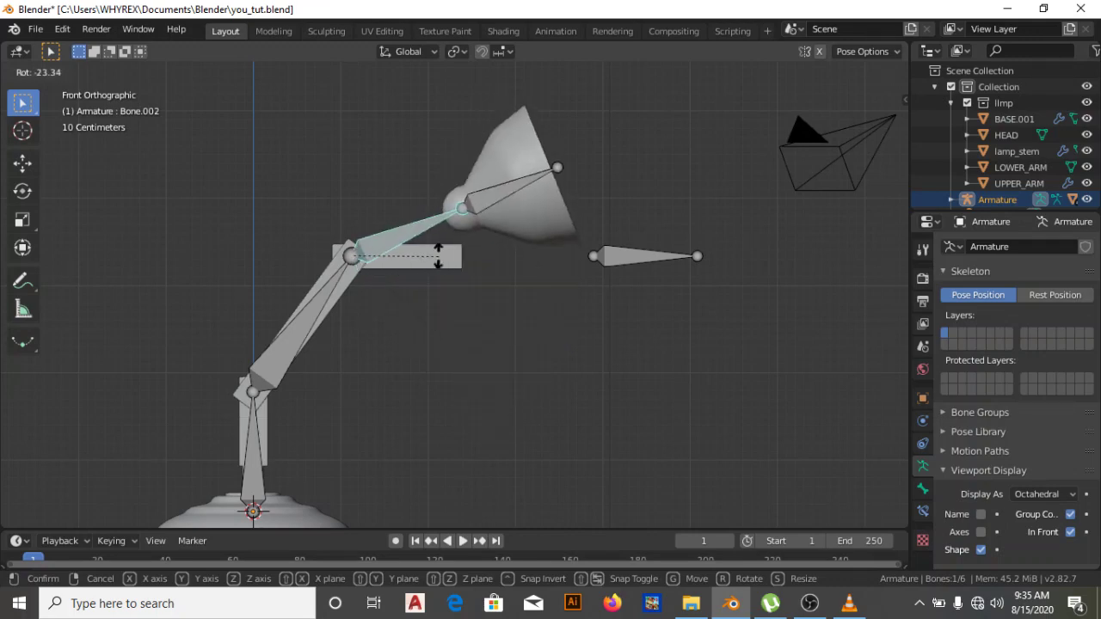
pyautogui.press('Escape')
pyautogui.click(314, 304)
pyautogui.press('r')
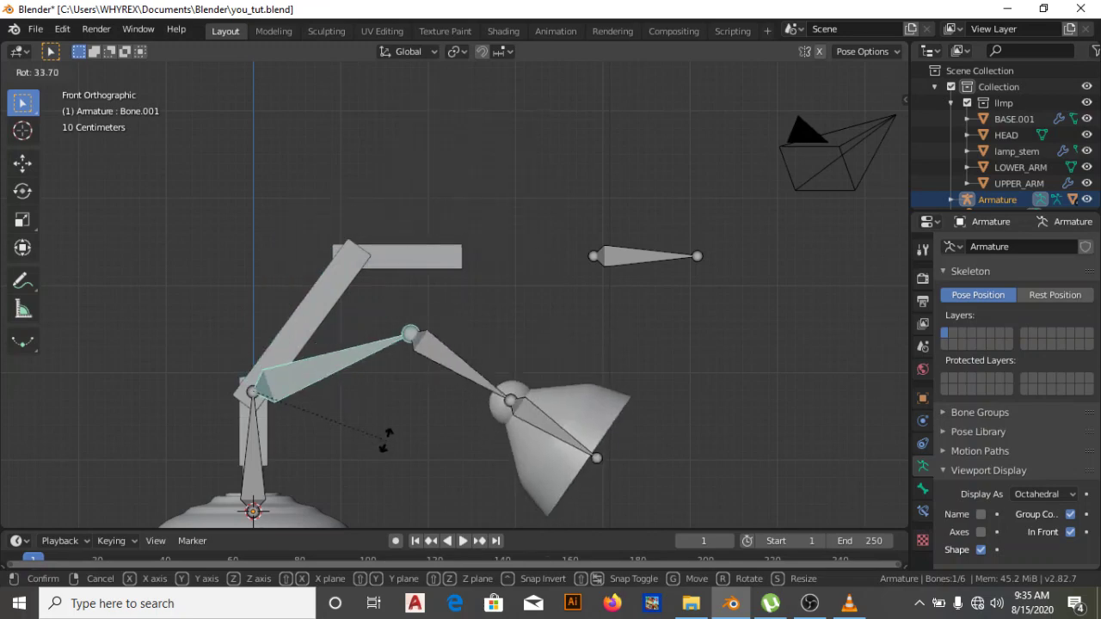
pyautogui.press('Escape')
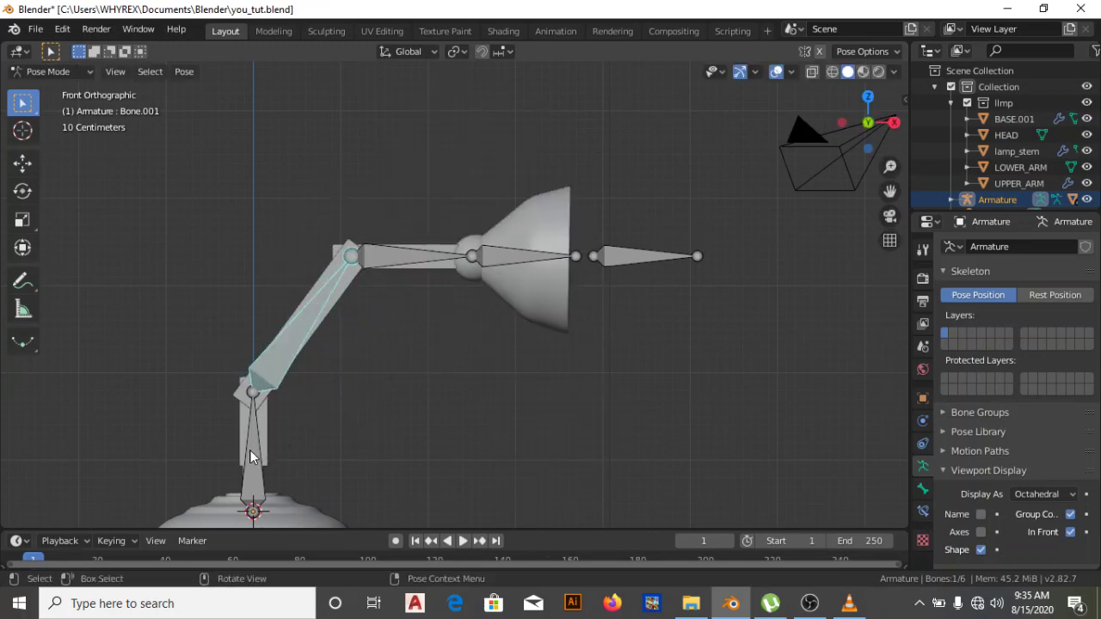
# Test-rotate the stem bone and recheck the lower-arm bone, discarding both rotations.
pyautogui.click(250, 456)
pyautogui.press('r')
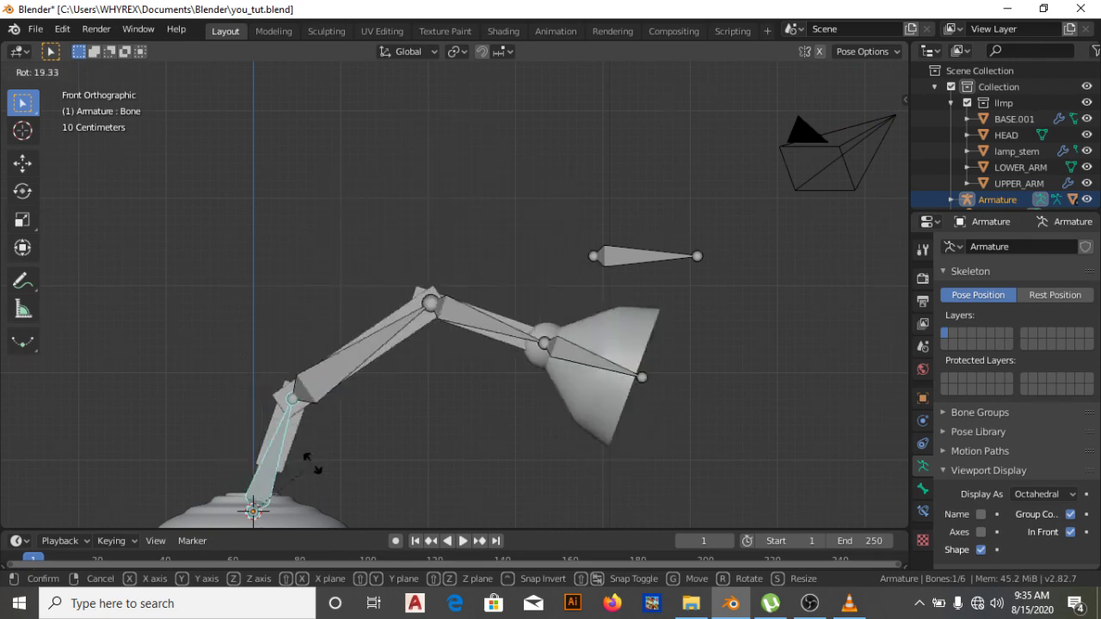
pyautogui.click(302, 410)
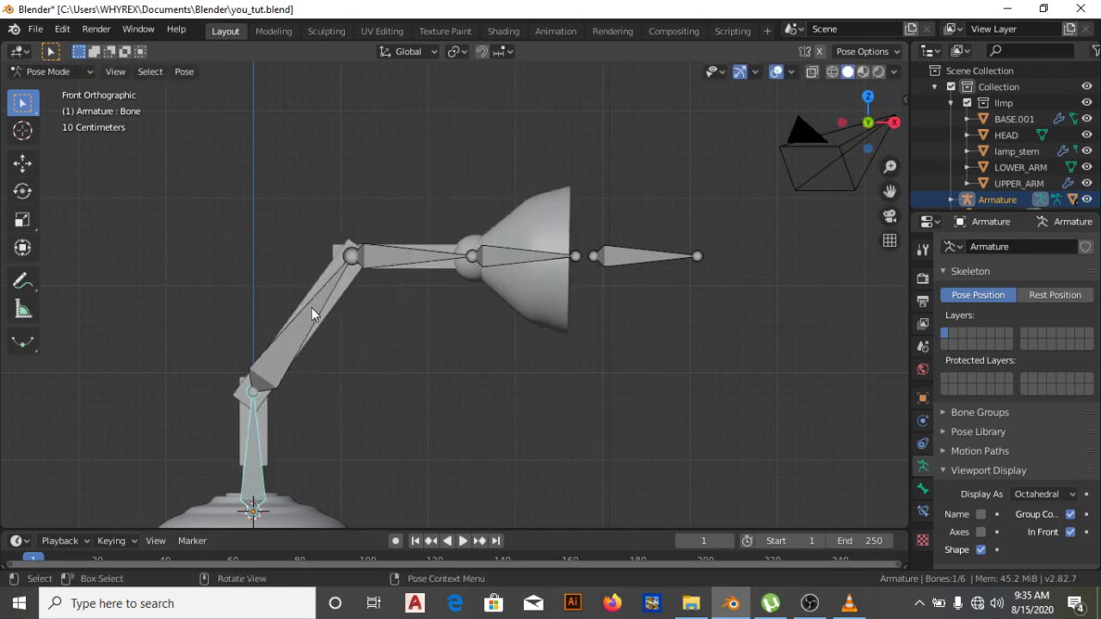
pyautogui.click(333, 362)
pyautogui.press('r')
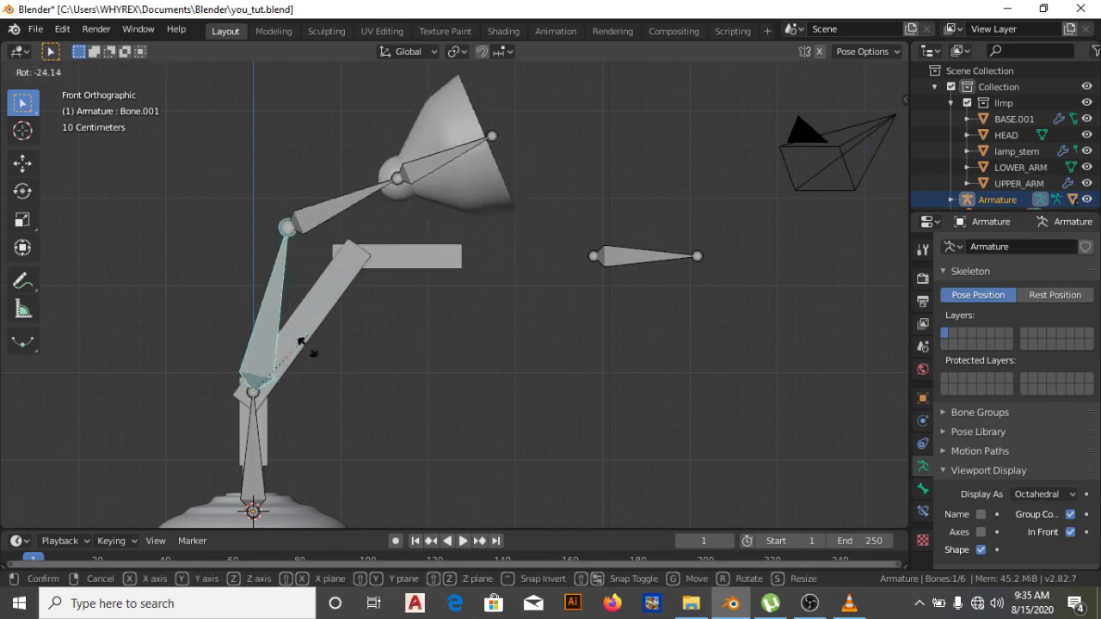
pyautogui.click(319, 295)
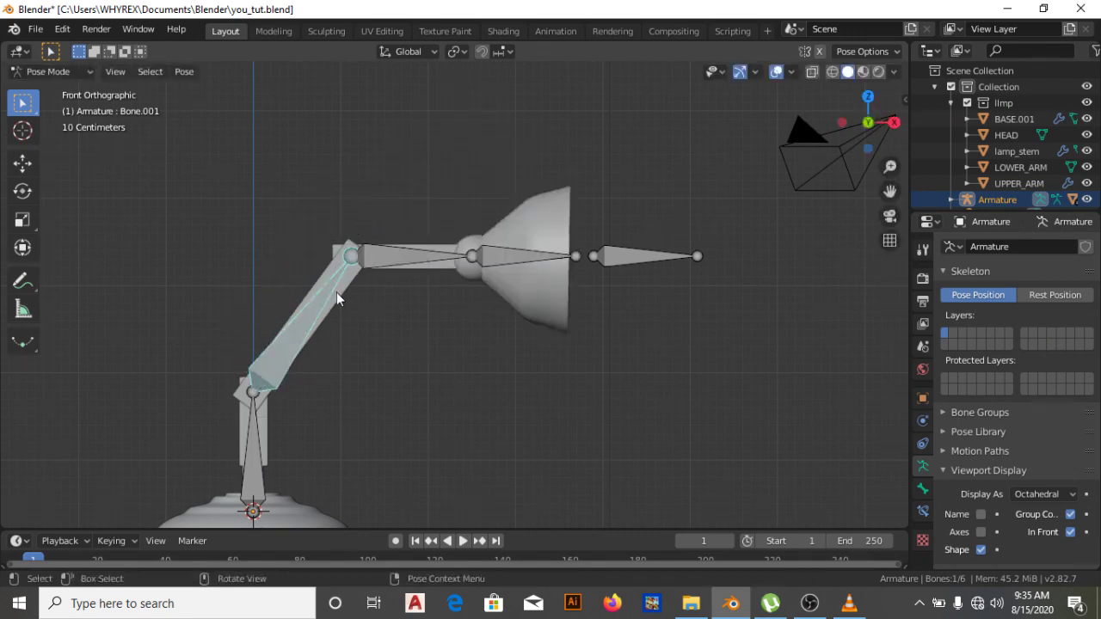
# Parent the LOWER_ARM mesh to the lower-arm bone with the Bone option, with only that bone selected.
pyautogui.scroll(2, 336, 293)
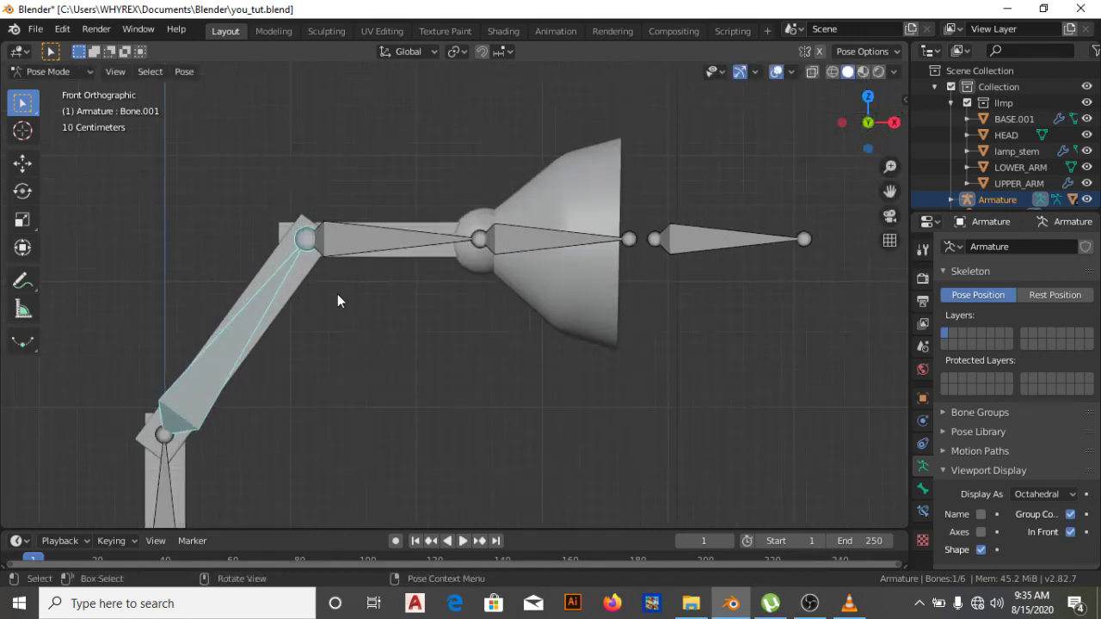
pyautogui.hotkey('ctrl', 'Tab')
pyautogui.click(304, 272)
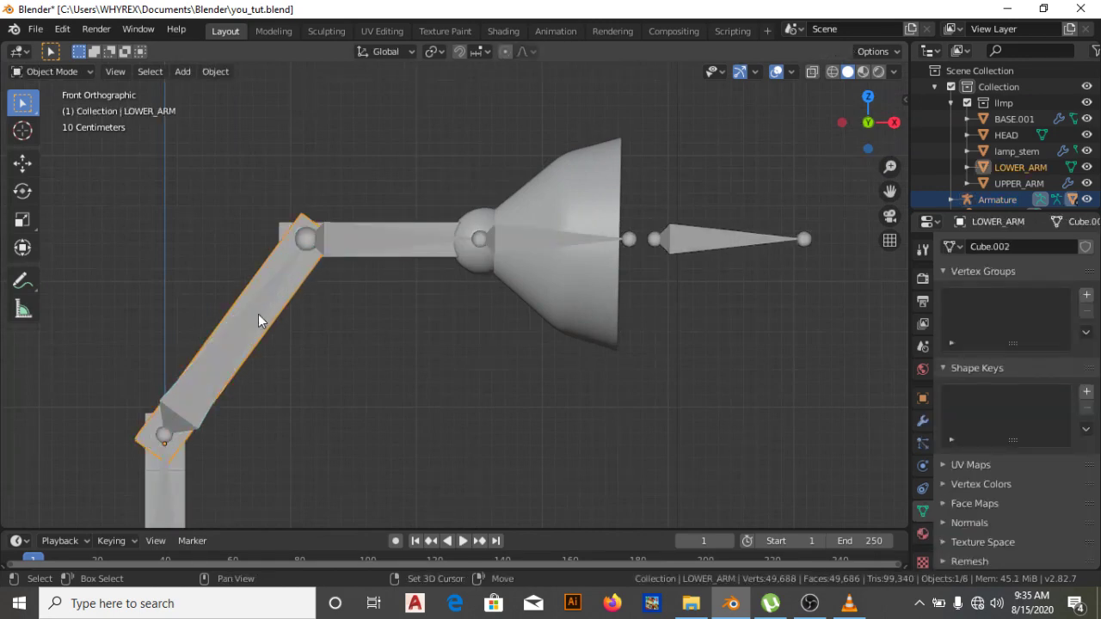
pyautogui.keyDown('shift'); pyautogui.click(254, 311); pyautogui.keyUp('shift')
pyautogui.hotkey('ctrl', 'Tab')
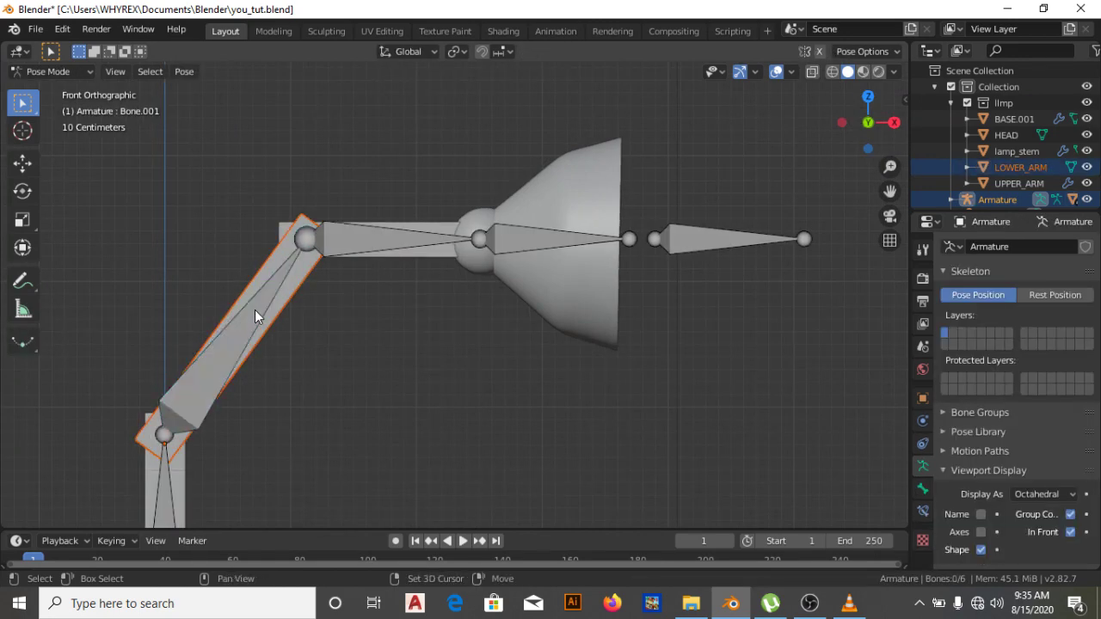
pyautogui.hotkey('ctrl', 'p')
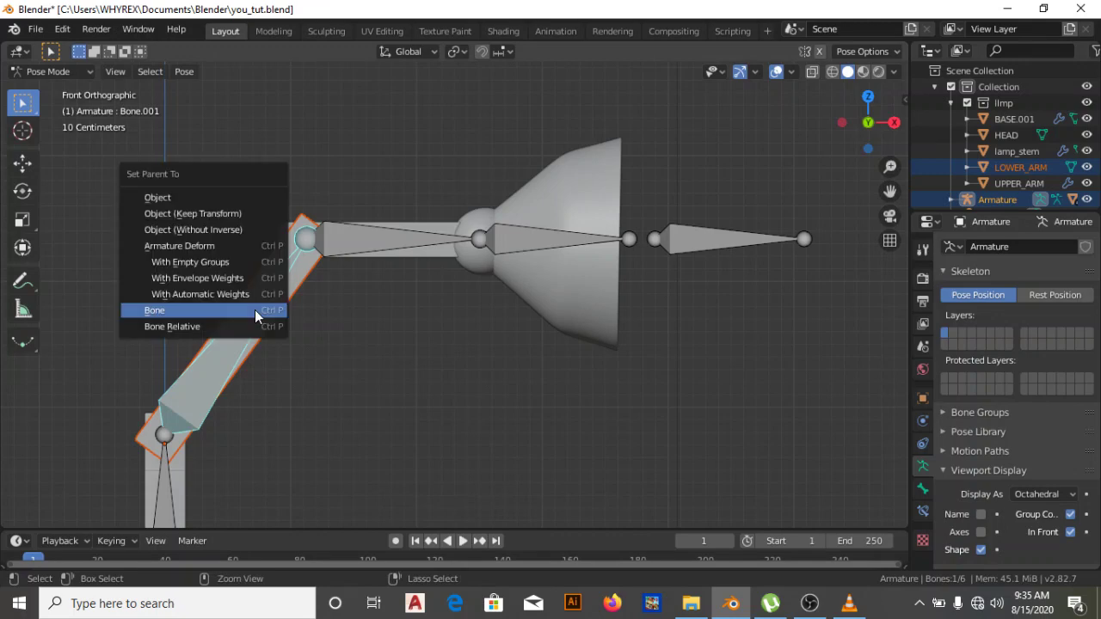
pyautogui.click(254, 310)
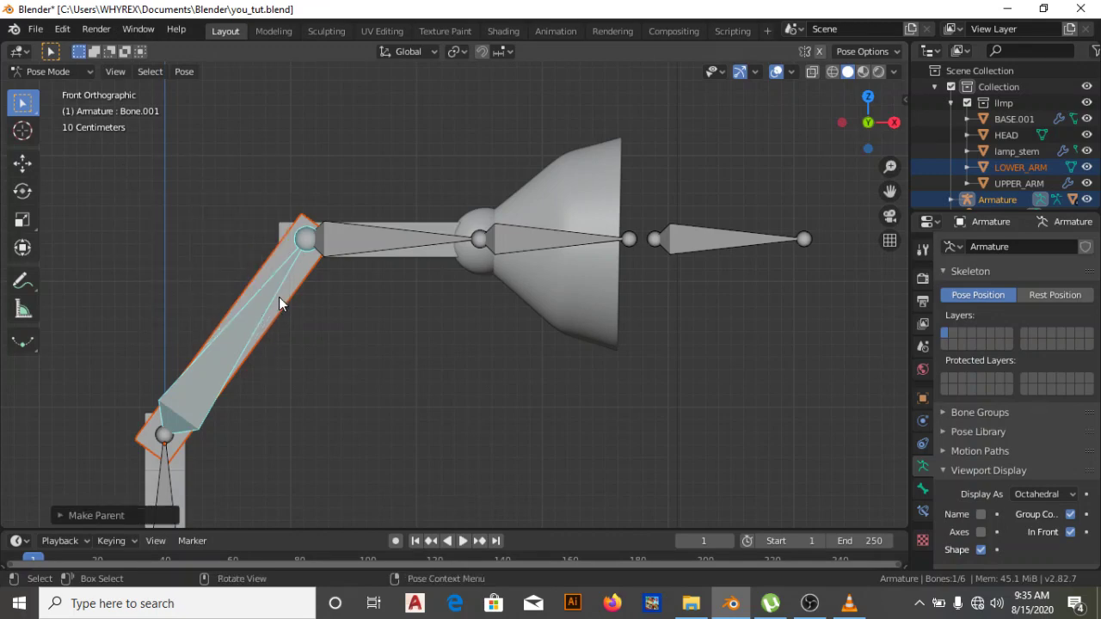
# Test whether the LOWER_ARM mesh follows a rotation of its bone, and cancel the rotation.
pyautogui.click(273, 298)
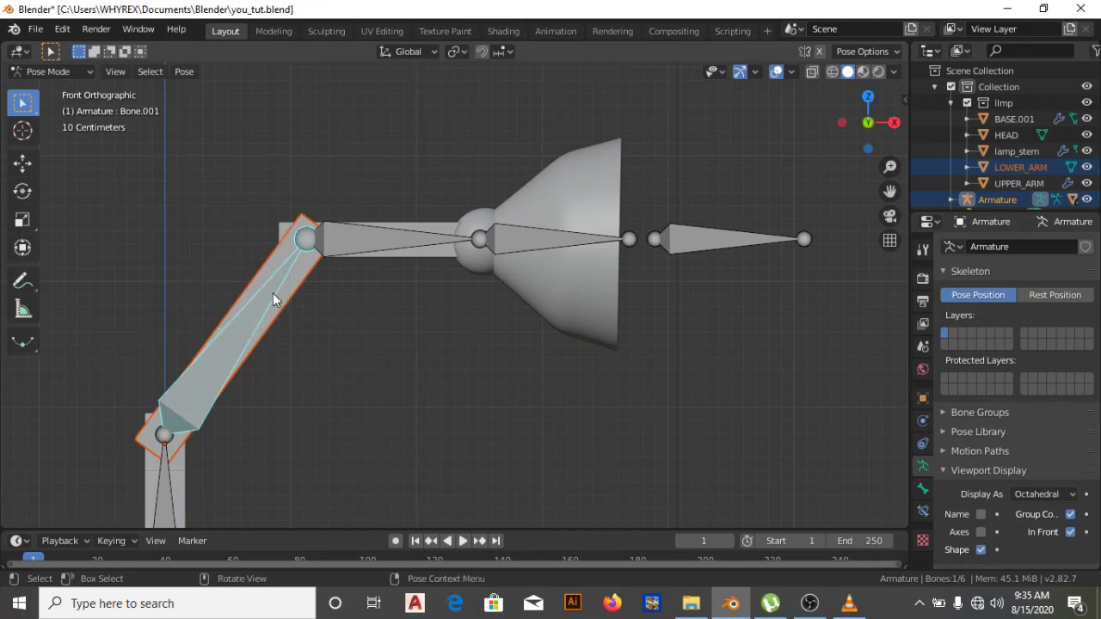
pyautogui.click(354, 247)
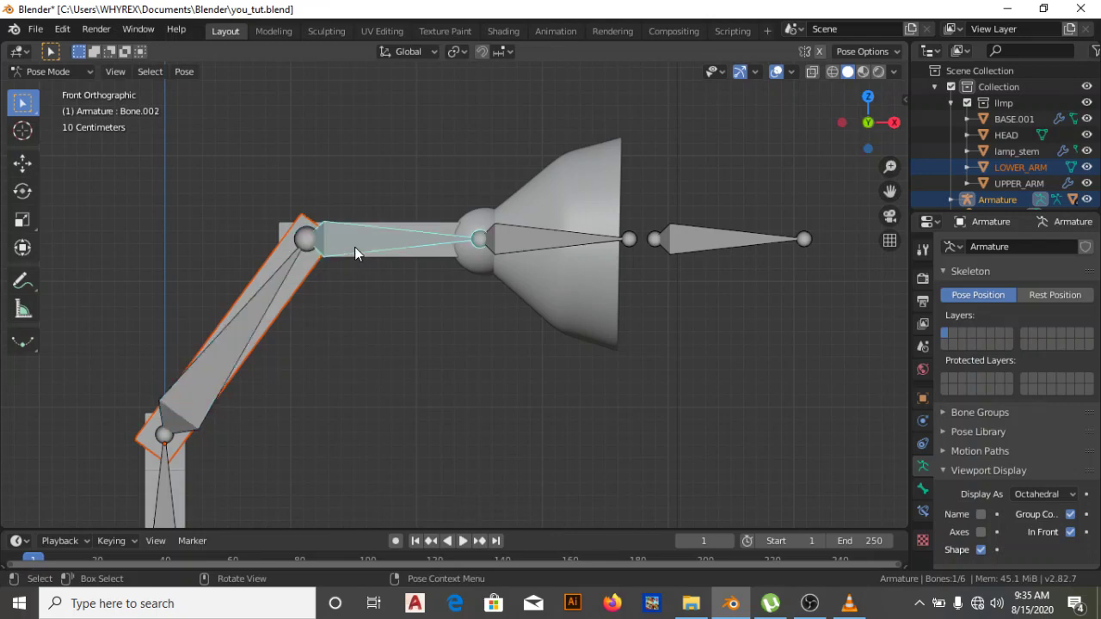
pyautogui.click(271, 288)
pyautogui.press('r')
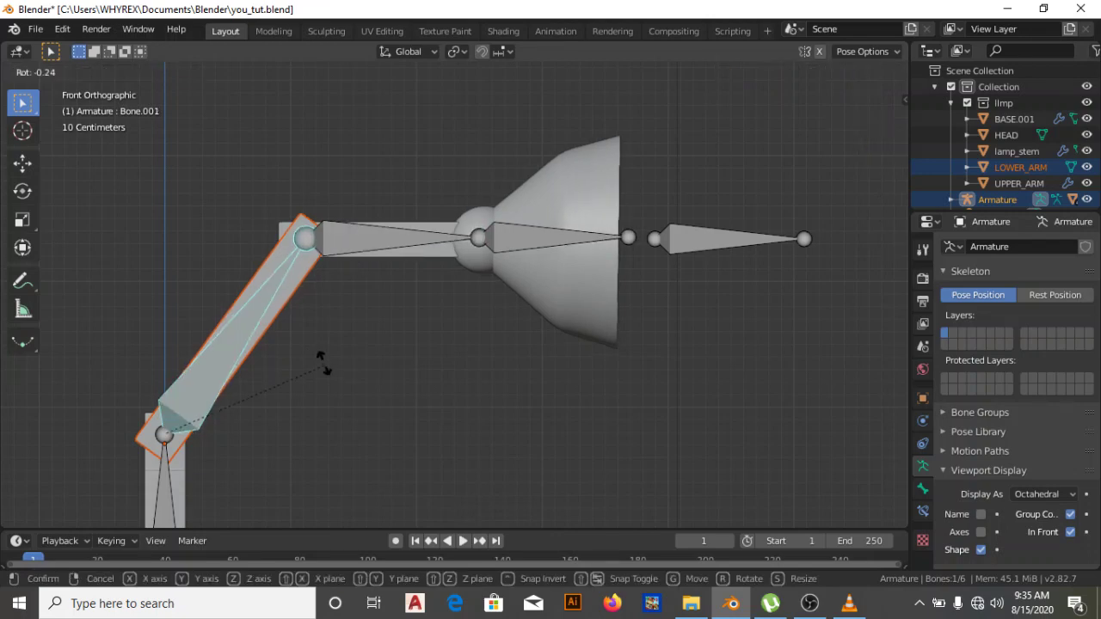
pyautogui.rightClick(272, 312)
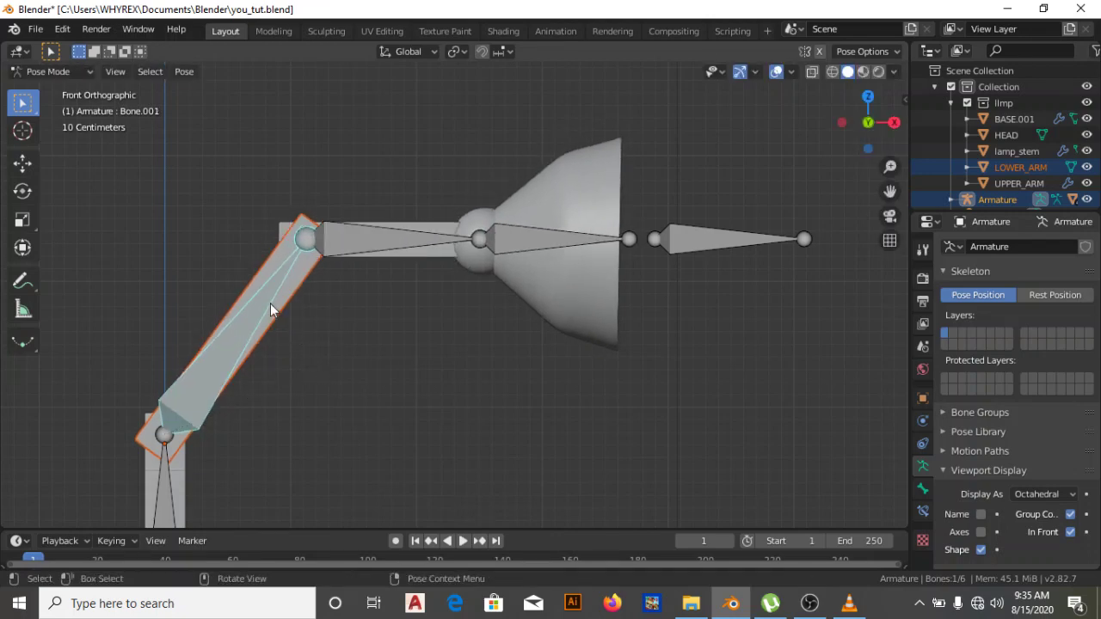
# Test-rotate the lower-arm bone with only the armature selected, and cancel the rotation.
pyautogui.click(339, 238)
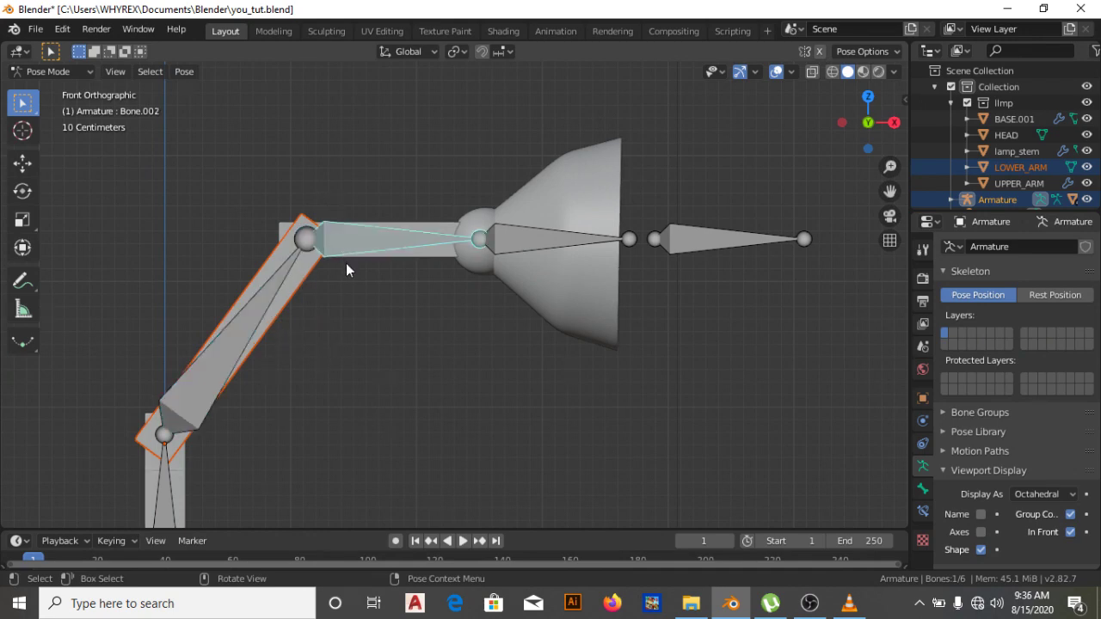
pyautogui.hotkey('ctrl', 'Tab')
pyautogui.click(540, 271)
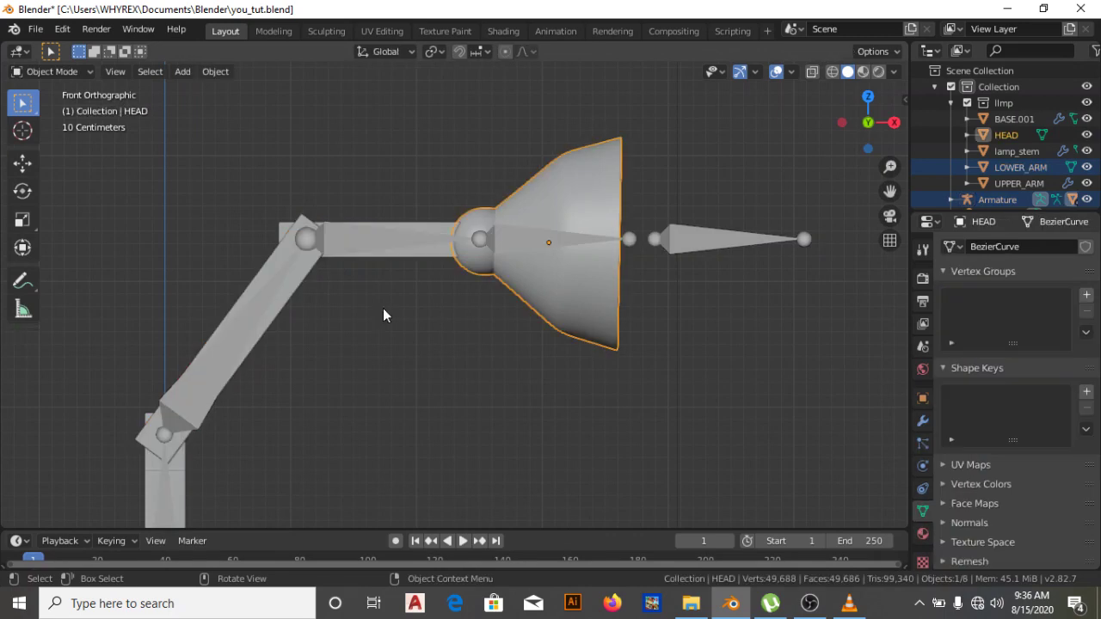
pyautogui.click(290, 275)
pyautogui.hotkey('ctrl', 'Tab')
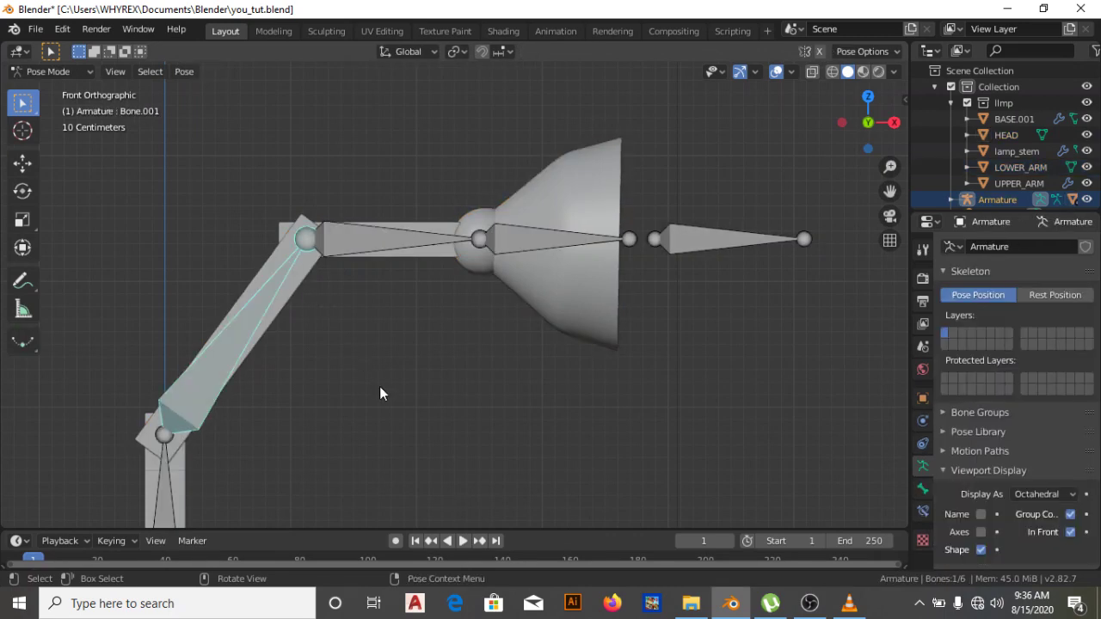
pyautogui.press('r')
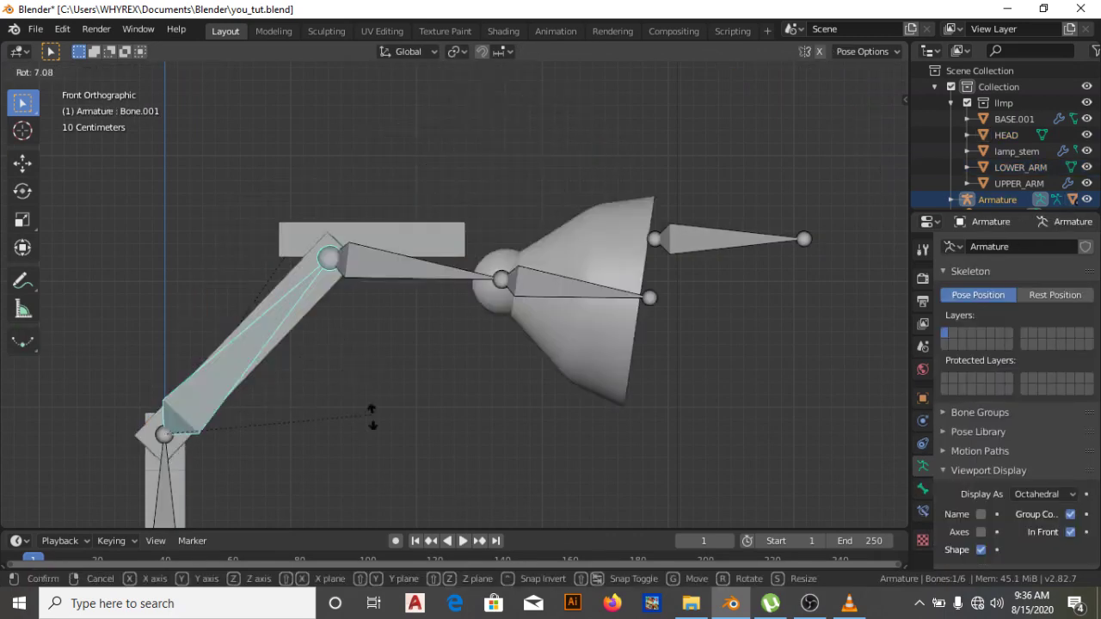
pyautogui.rightClick(395, 363)
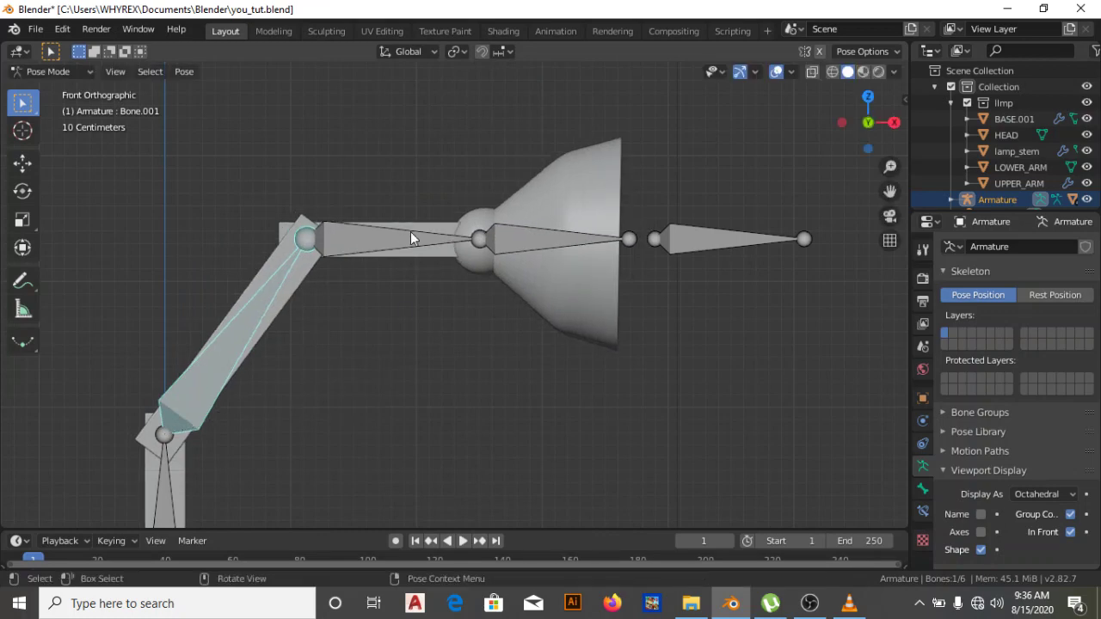
# Parent the UPPER_ARM mesh to the upper-arm bone with the Bone option, with only that bone selected.
pyautogui.hotkey('ctrl', 'Tab')
pyautogui.click(410, 224)
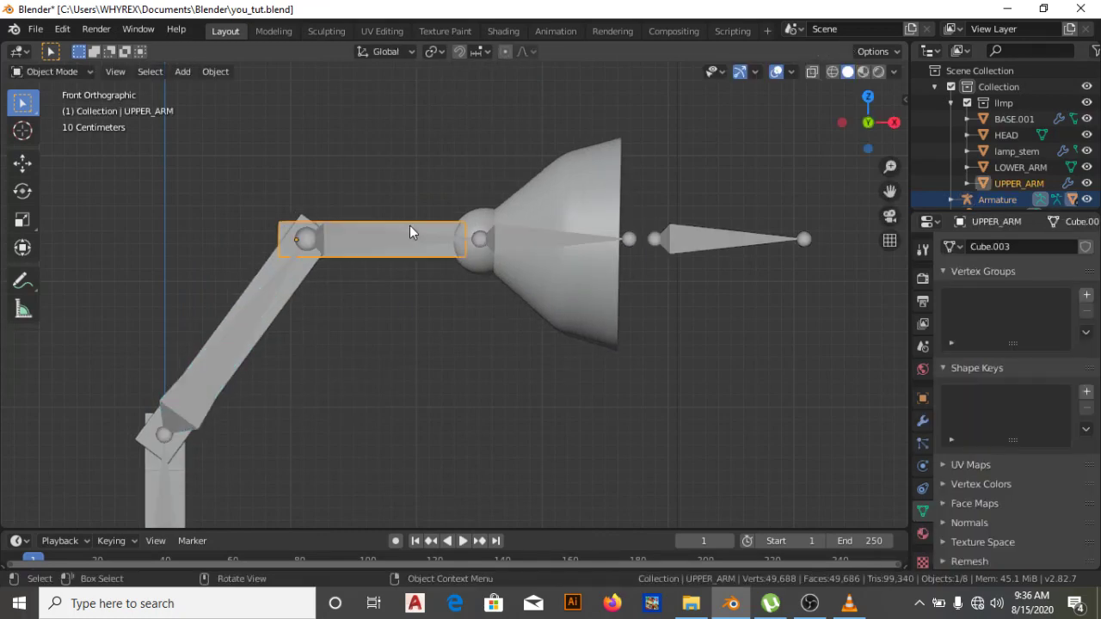
pyautogui.hotkey('ctrl', 'z')
pyautogui.hotkey('ctrl', 'z')
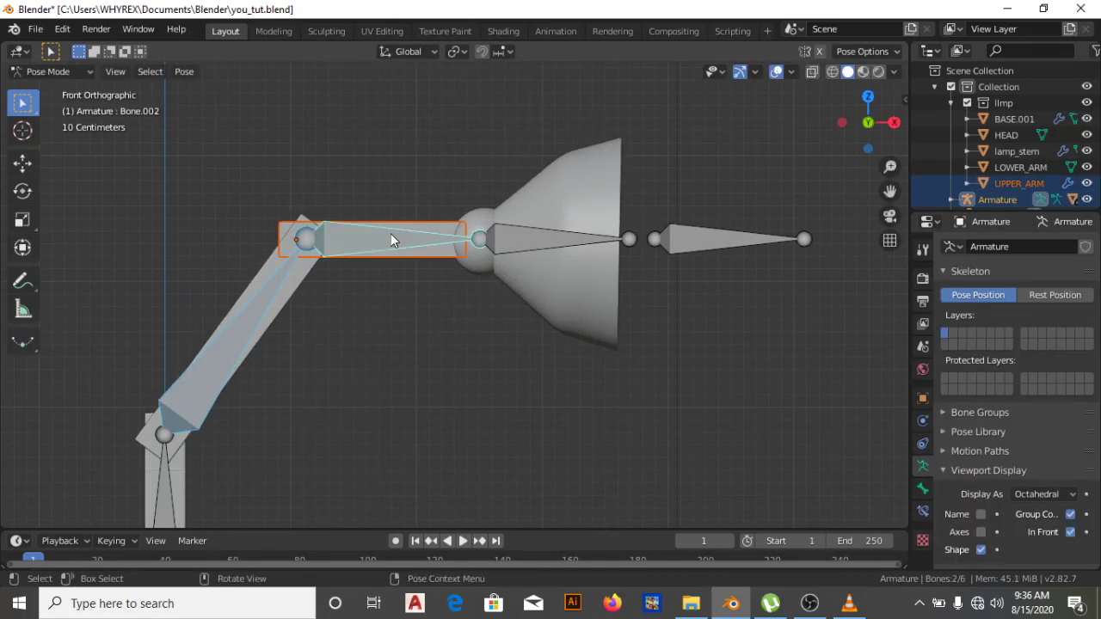
pyautogui.click(335, 249)
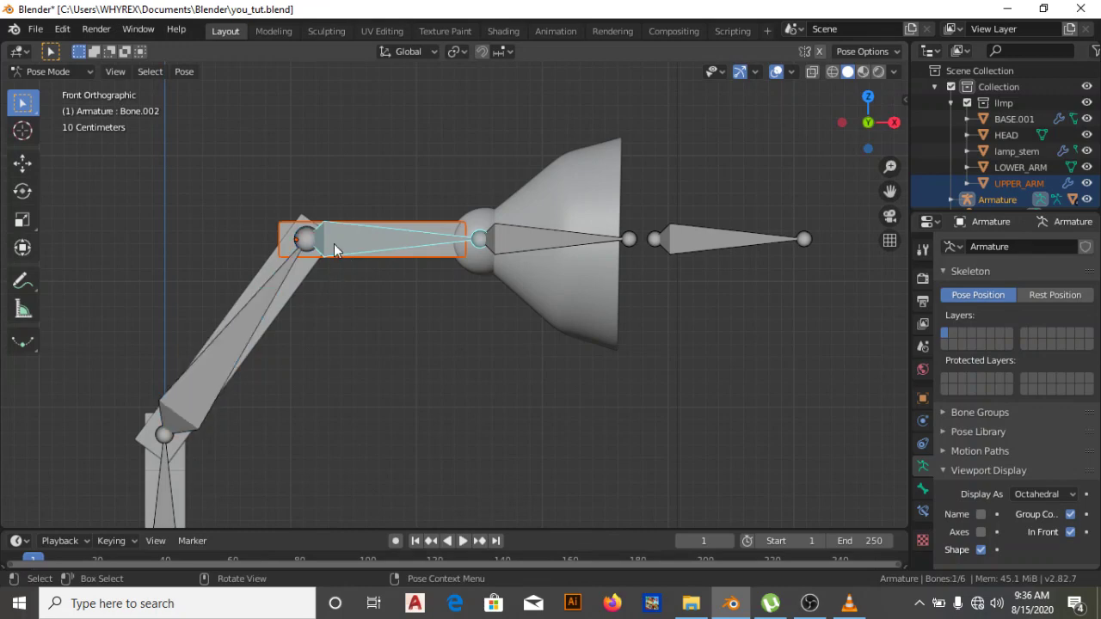
pyautogui.hotkey('ctrl', 'Tab')
pyautogui.click(401, 221)
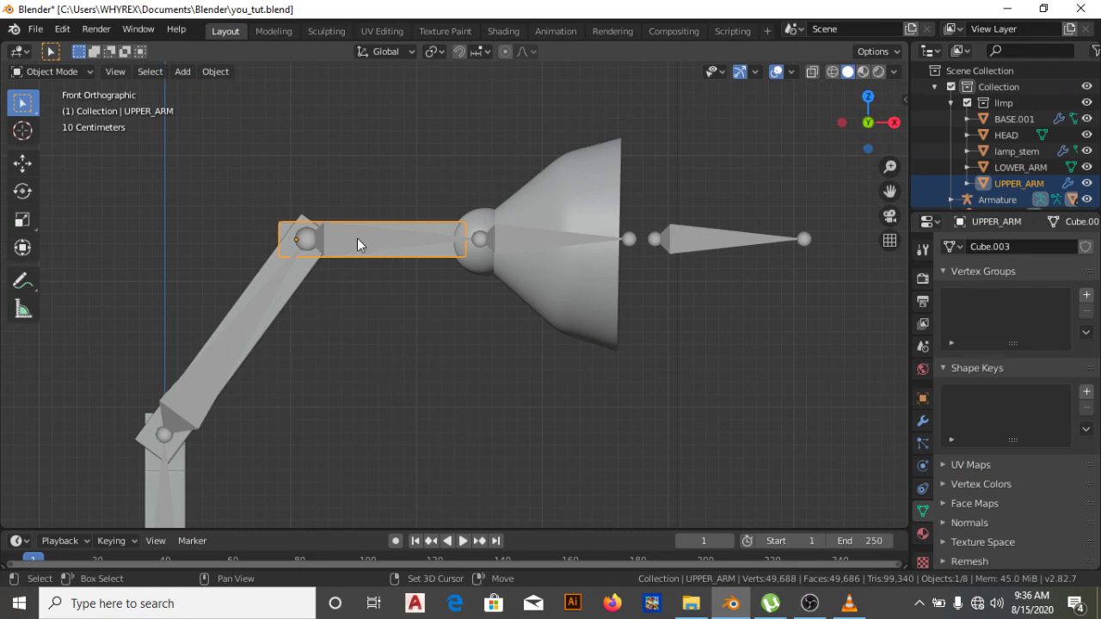
pyautogui.keyDown('shift'); pyautogui.click(357, 239); pyautogui.keyUp('shift')
pyautogui.hotkey('ctrl', 'Tab')
pyautogui.hotkey('ctrl', 'p')
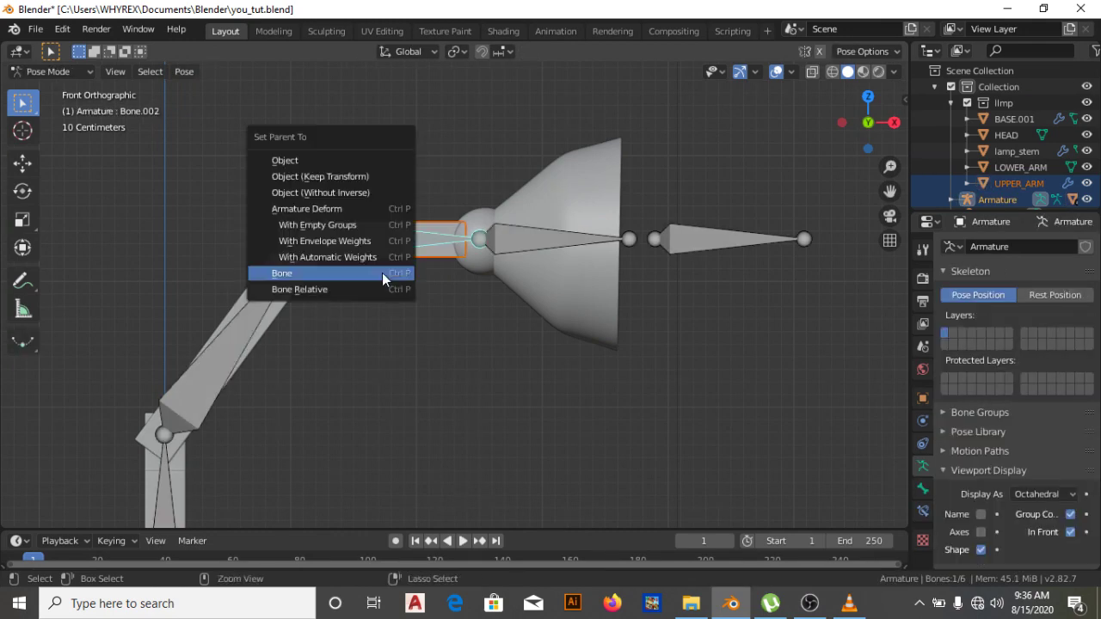
pyautogui.click(382, 272)
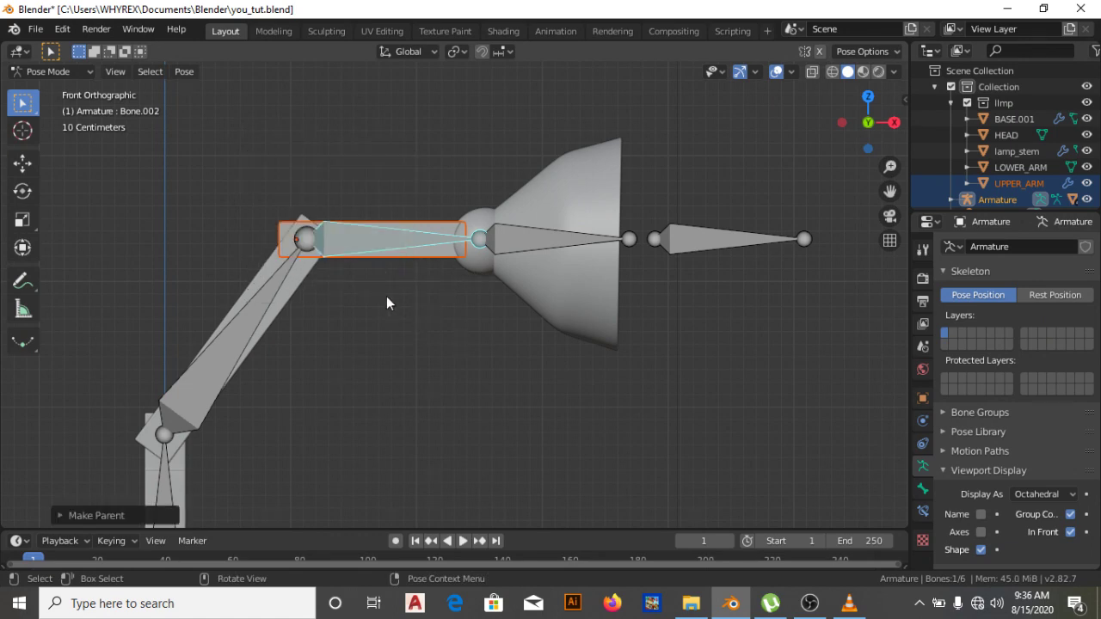
# Test whether the UPPER_ARM mesh follows a rotation of its bone, and discard the rotation.
pyautogui.hotkey('ctrl', 'z')
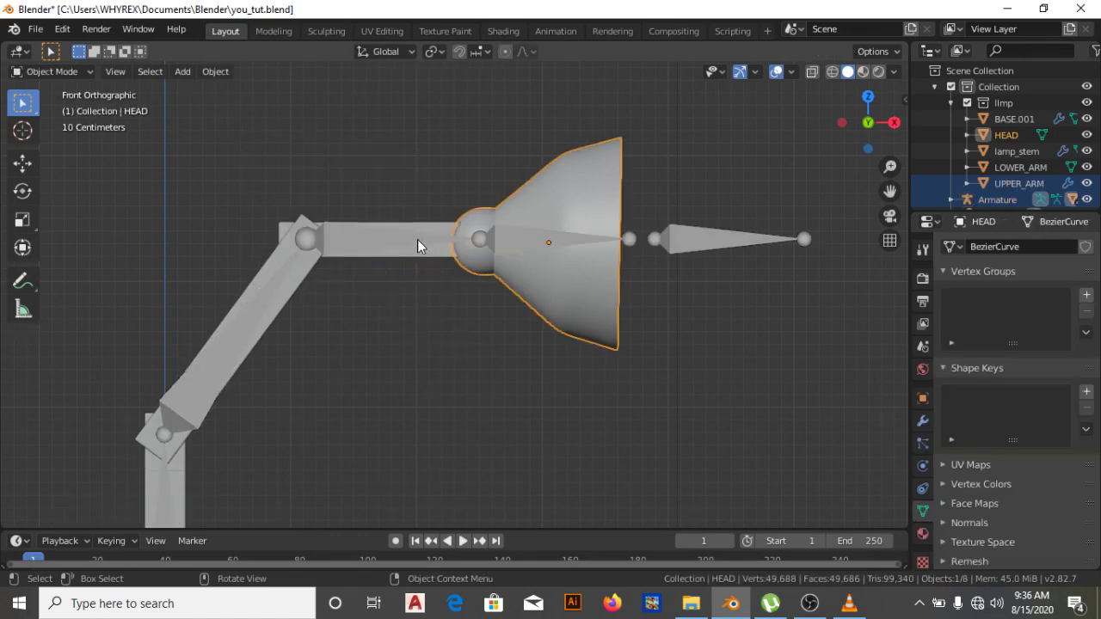
pyautogui.hotkey('ctrl', 'shift', 'z')
pyautogui.press('r')
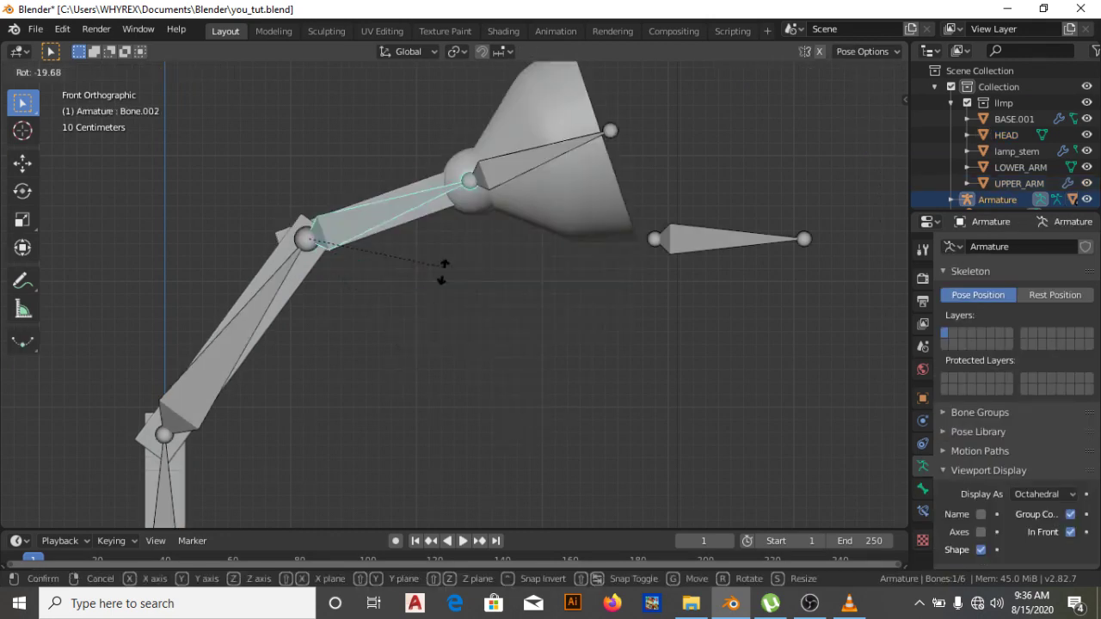
pyautogui.click(445, 323)
# Test-move the stem bone to check which lamp parts follow it, and cancel the move.
pyautogui.scroll(-3, 447, 325)
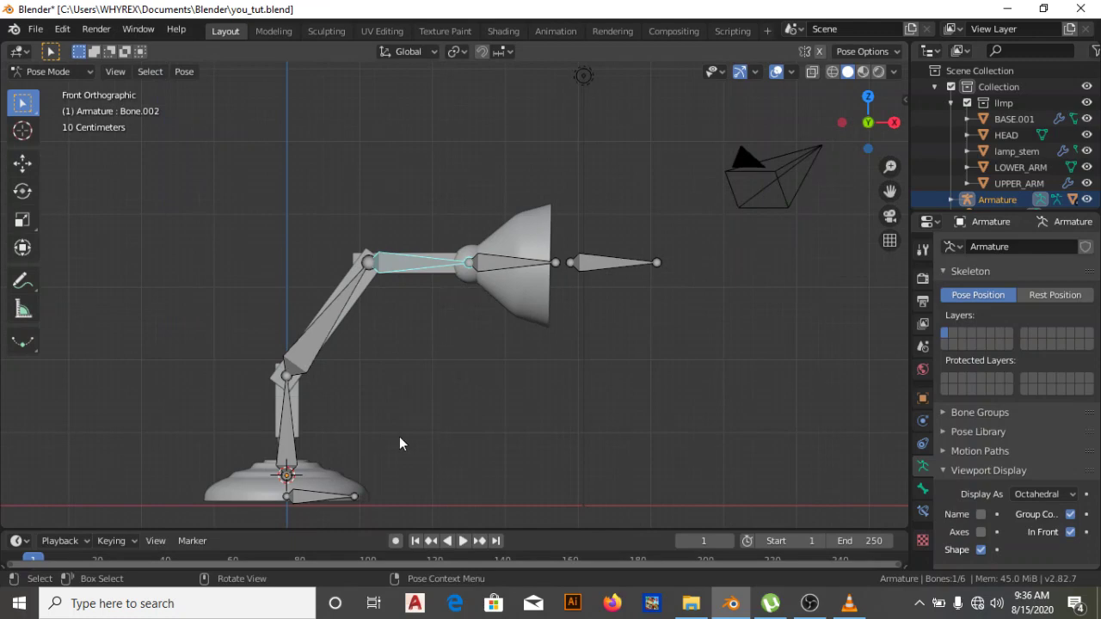
pyautogui.keyDown('shift'); pyautogui.moveTo(403, 438); pyautogui.dragTo(480, 405, button='middle'); pyautogui.keyUp('shift')
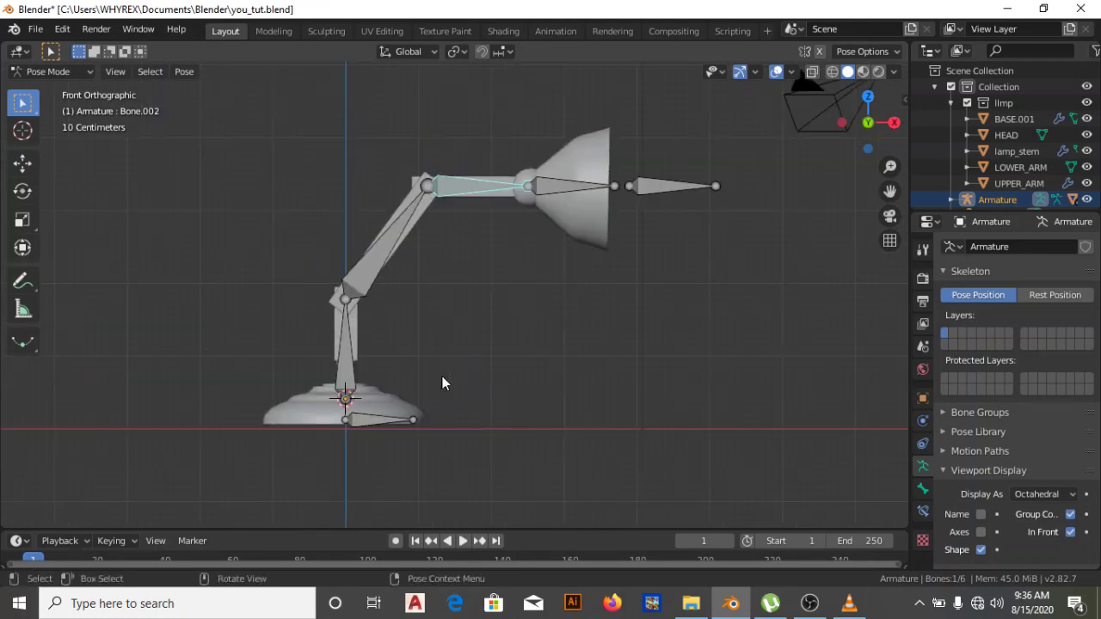
pyautogui.scroll(2, 441, 376)
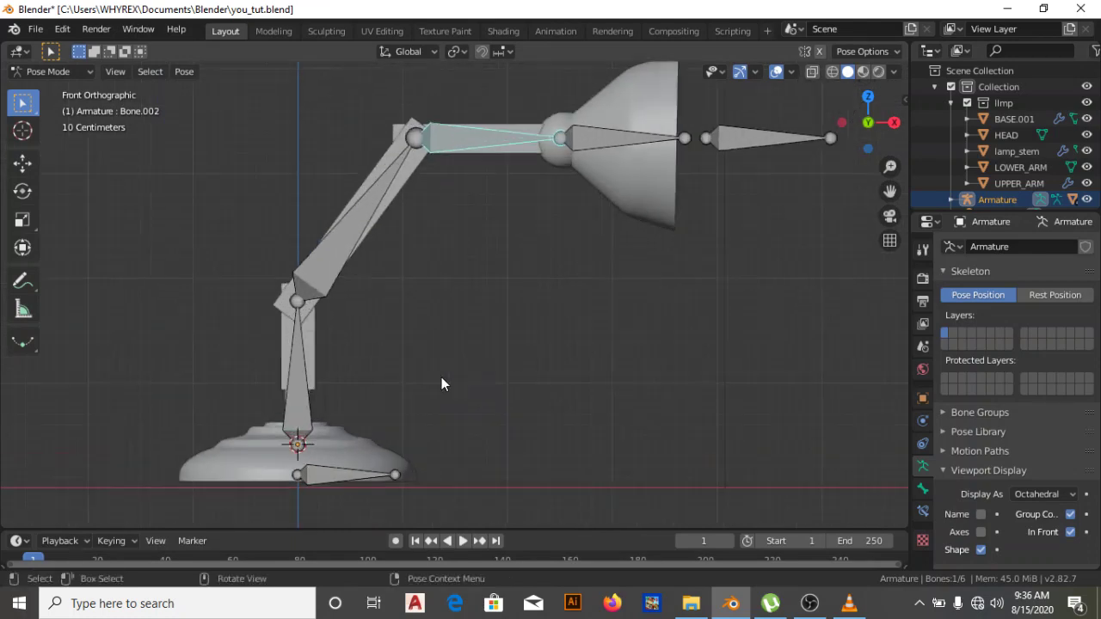
pyautogui.click(302, 411)
pyautogui.press('g')
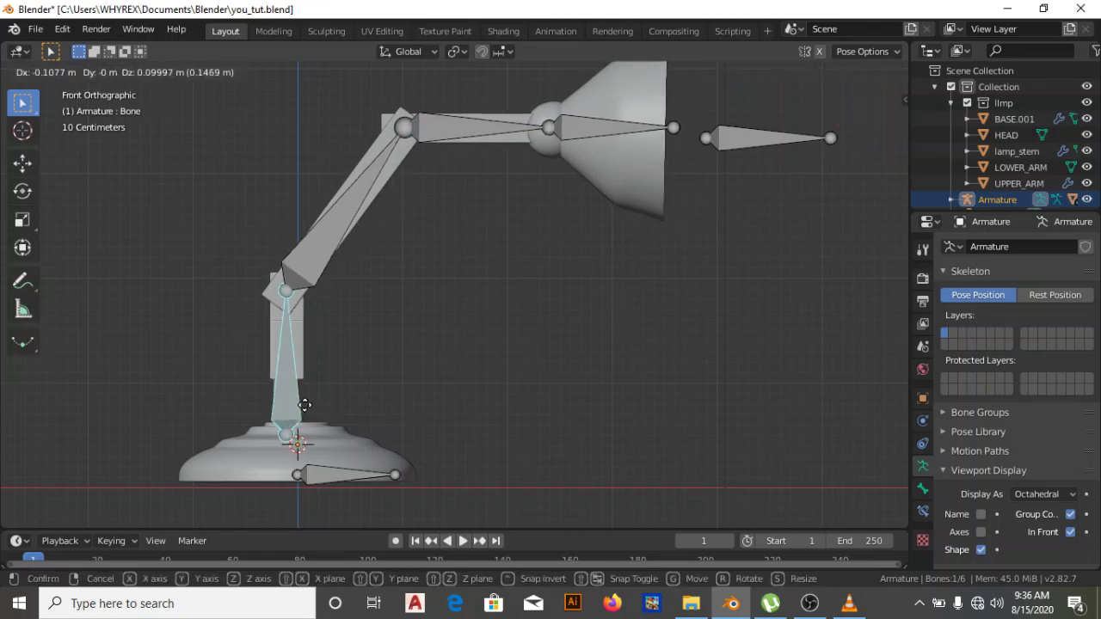
pyautogui.press('Escape')
# Parent the BASE.001 mesh to the horizontal bone inside the lamp base with the Bone option, with only that bone selected.
pyautogui.scroll(-2, 401, 427)
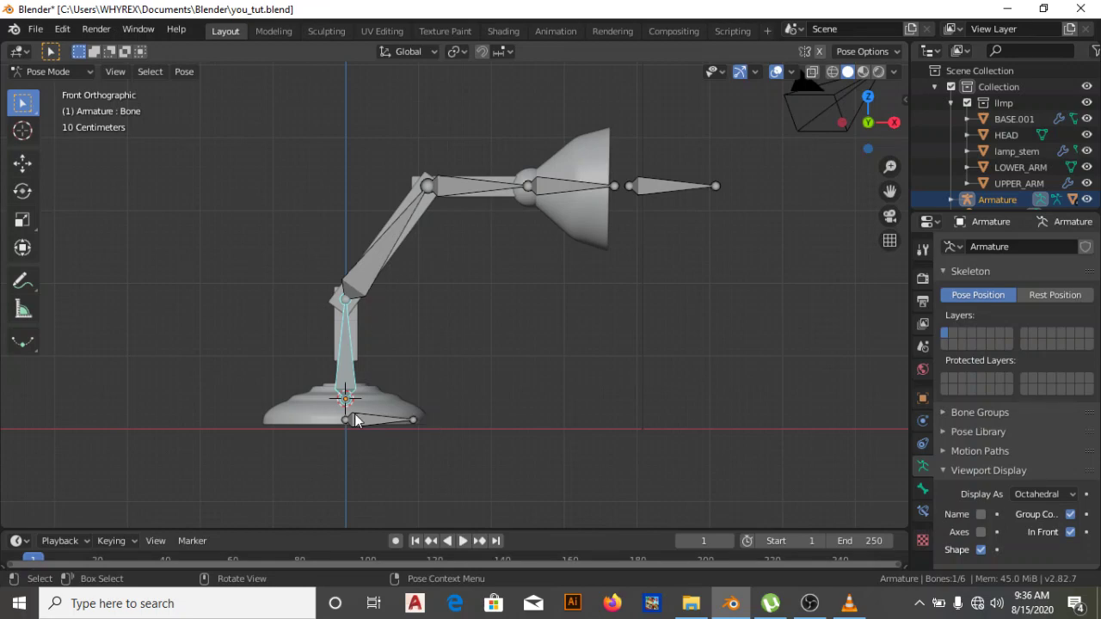
pyautogui.scroll(2, 357, 426)
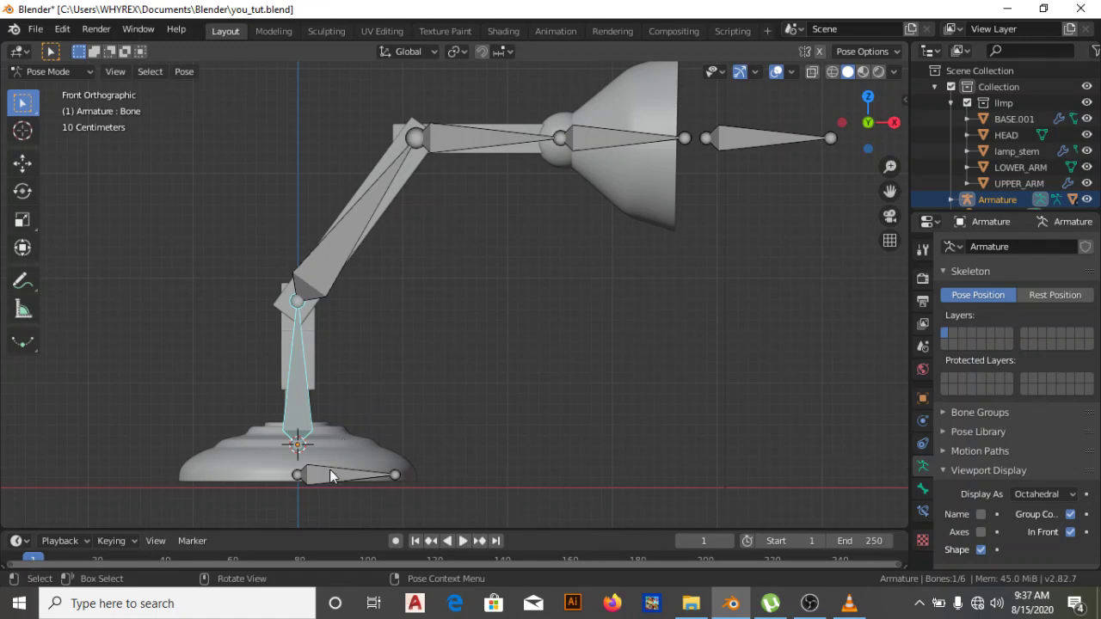
pyautogui.hotkey('ctrl', 'Tab')
pyautogui.click(327, 448)
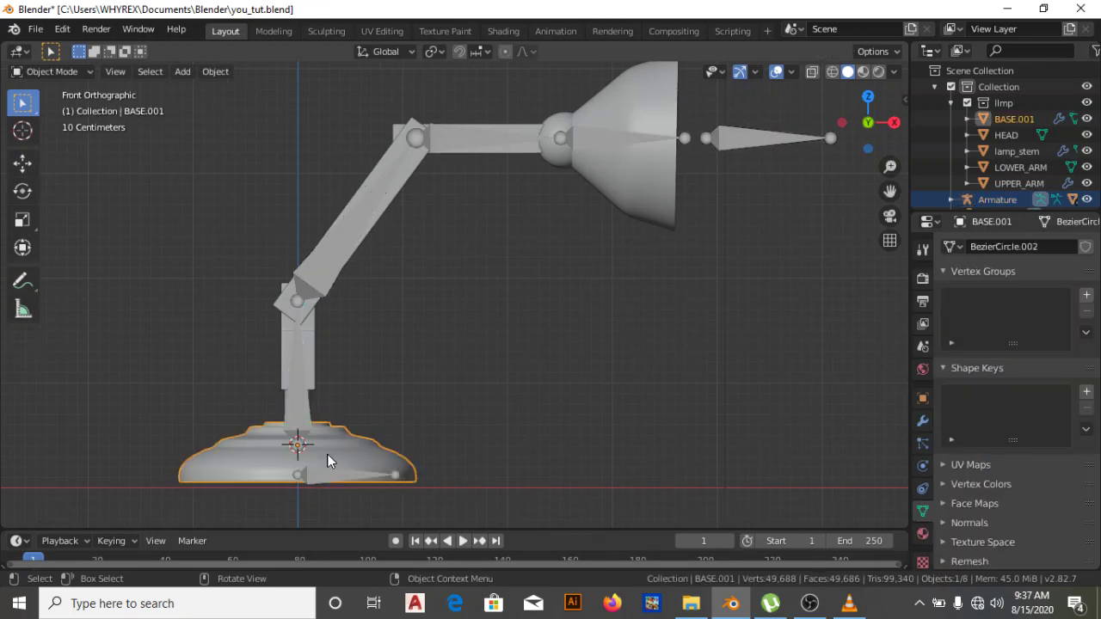
pyautogui.keyDown('shift'); pyautogui.click(323, 474); pyautogui.keyUp('shift')
pyautogui.hotkey('ctrl', 'Tab')
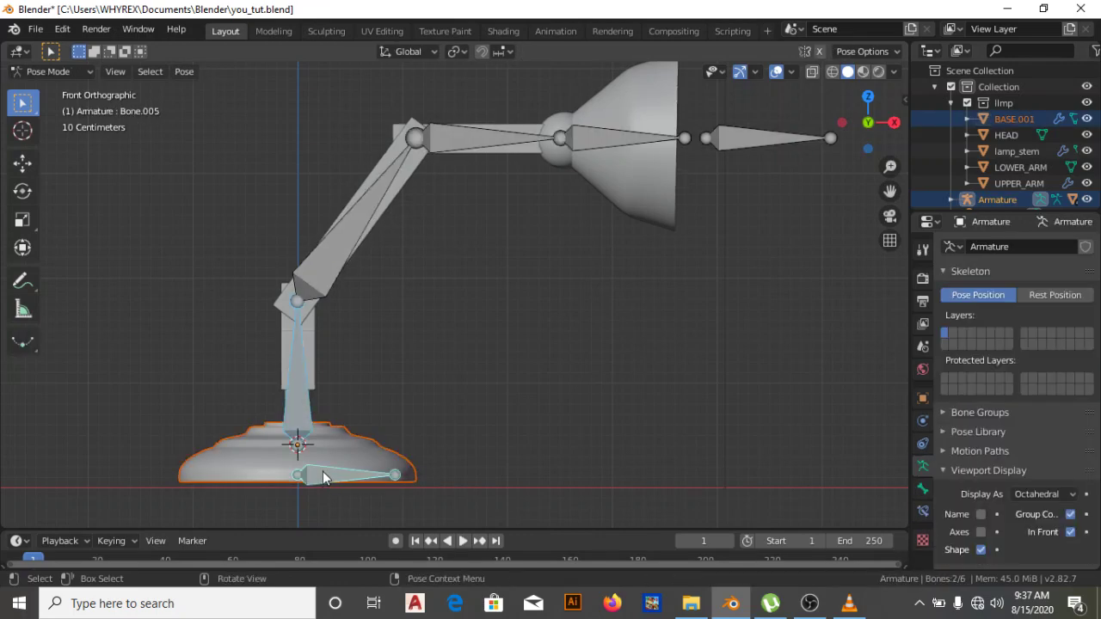
pyautogui.keyDown('shift'); pyautogui.click(303, 378); pyautogui.keyUp('shift')
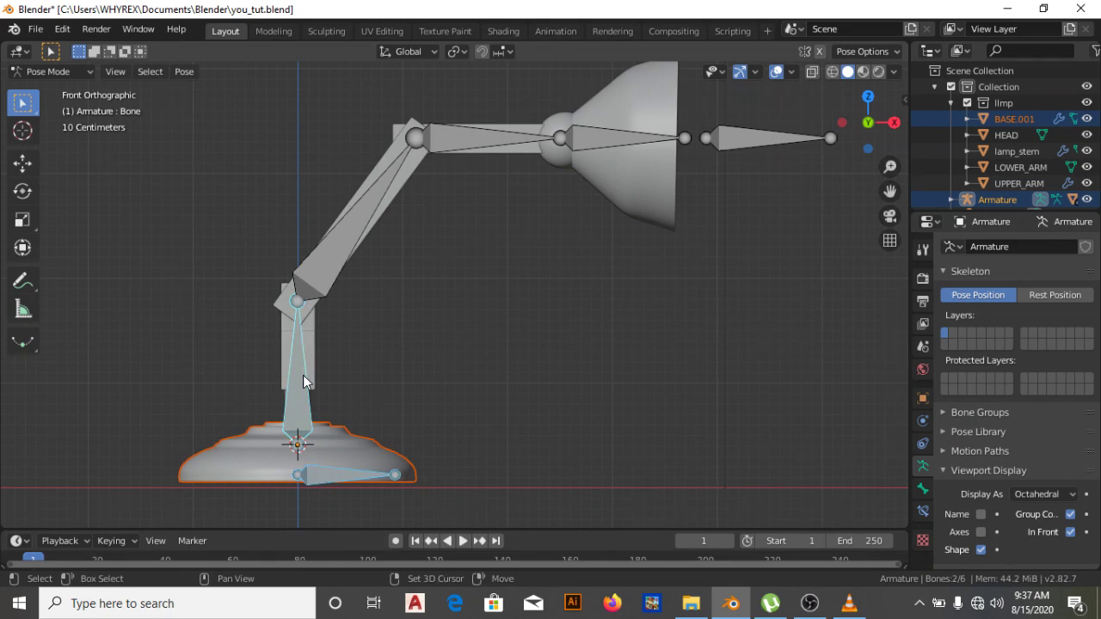
pyautogui.keyDown('shift'); pyautogui.click(303, 378); pyautogui.keyUp('shift')
pyautogui.hotkey('ctrl', 'Tab')
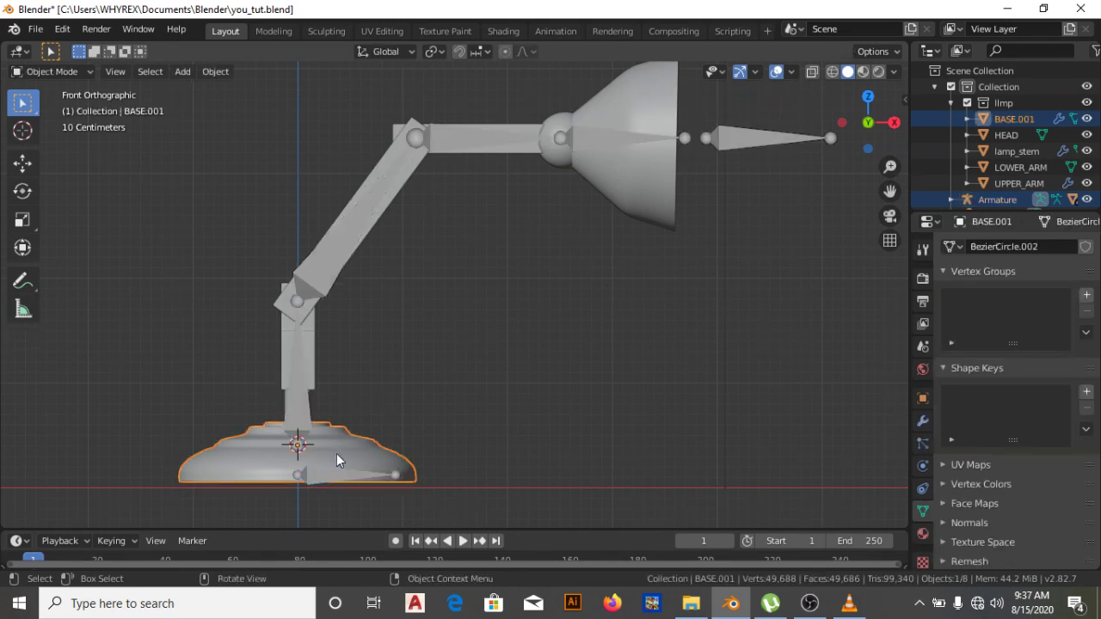
pyautogui.hotkey('ctrl', 'Tab')
pyautogui.click(338, 474)
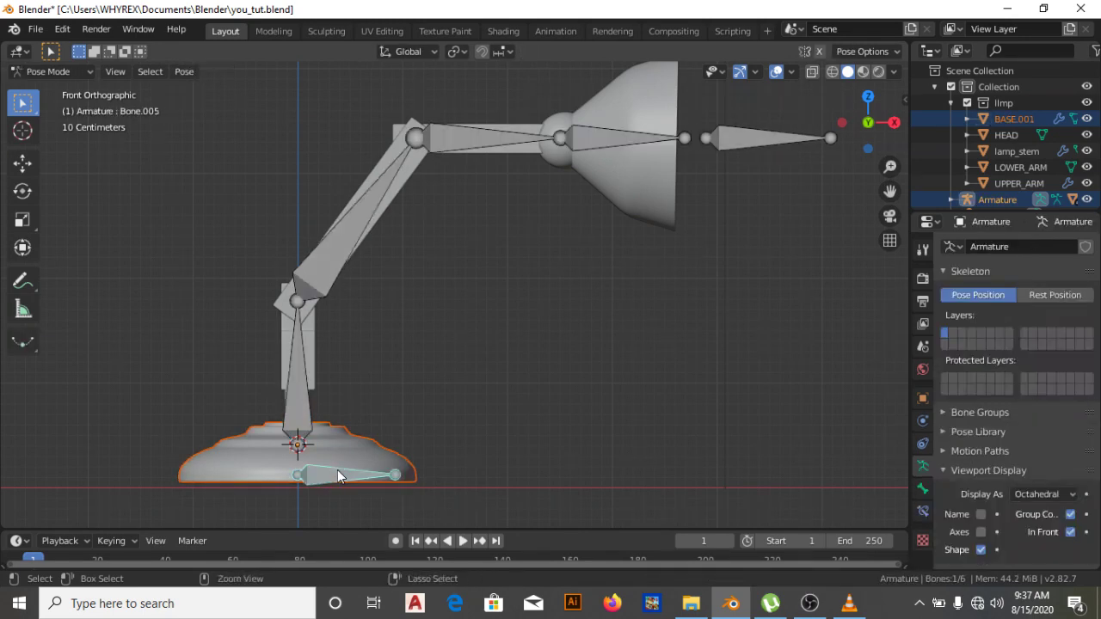
pyautogui.hotkey('ctrl', 'p')
pyautogui.click(337, 470)
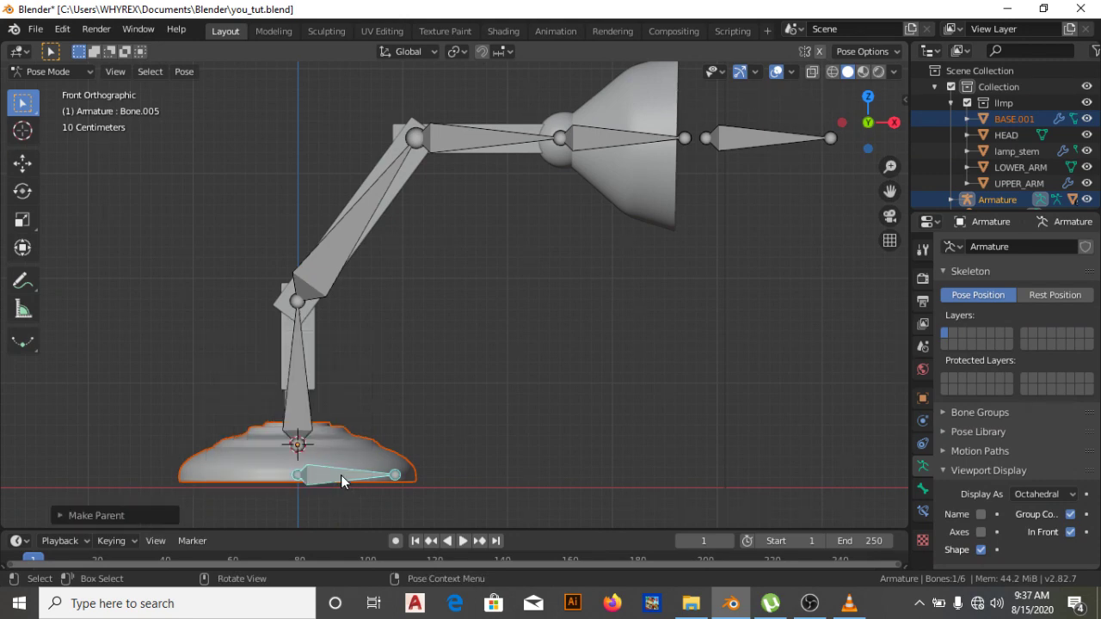
# Test whether the BASE.001 mesh follows when its bone is moved, cancelling each move.
pyautogui.press('g')
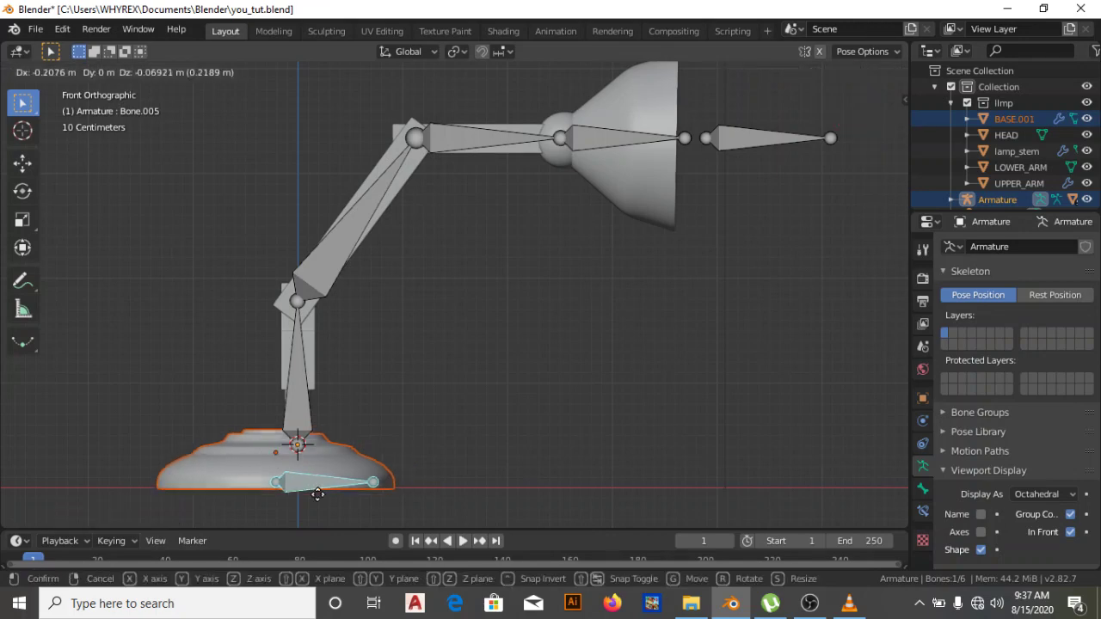
pyautogui.rightClick(392, 477)
pyautogui.scroll(2, 331, 431)
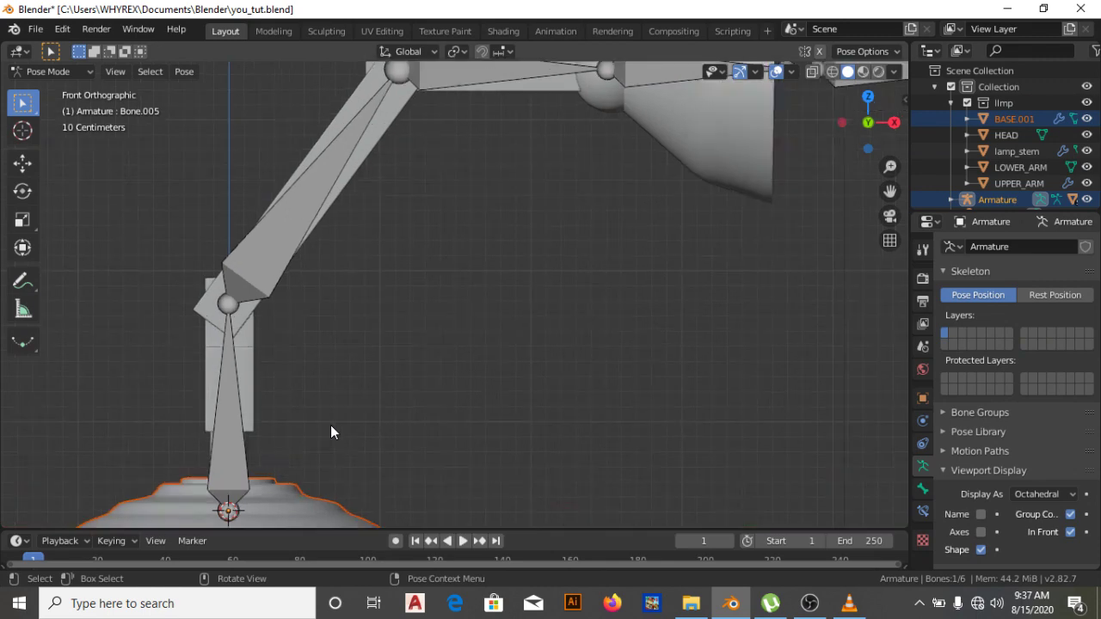
pyautogui.scroll(-2, 331, 432)
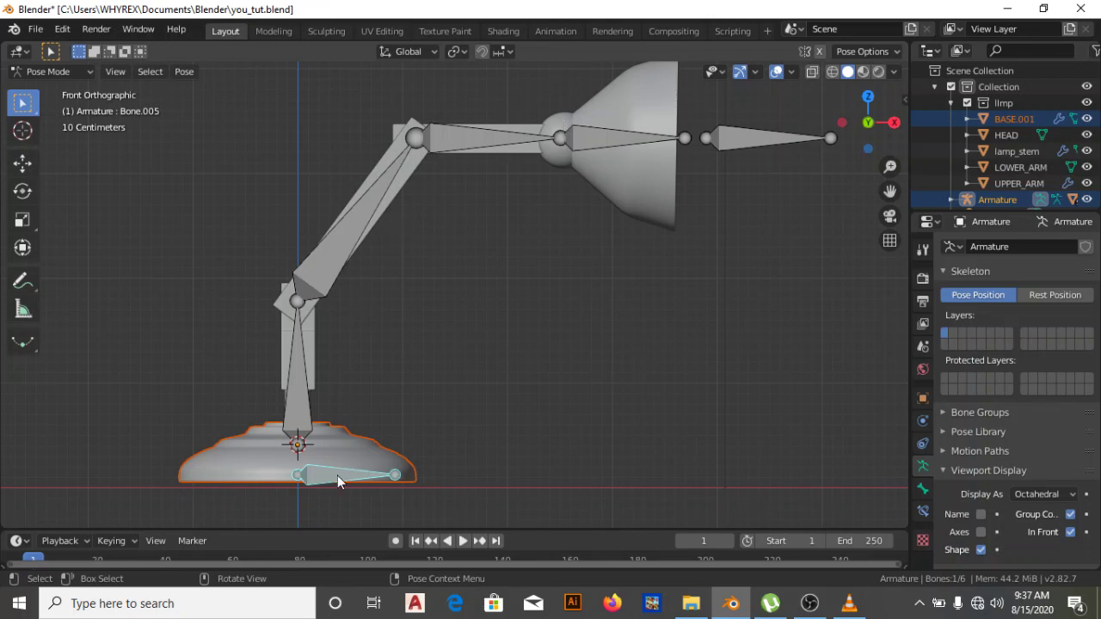
pyautogui.press('g')
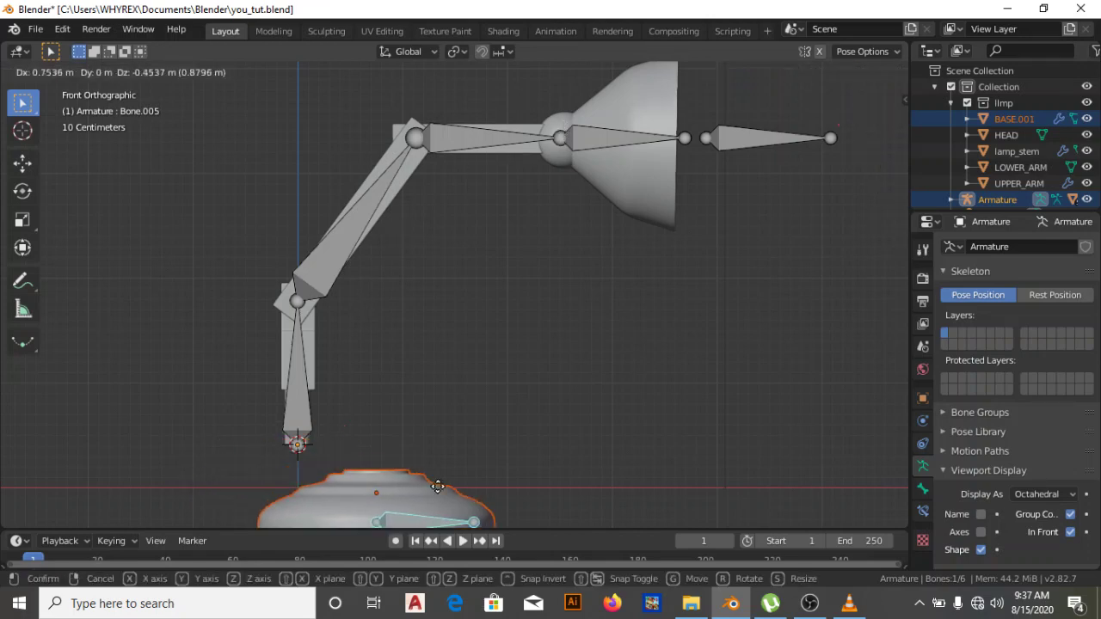
pyautogui.press('Escape')
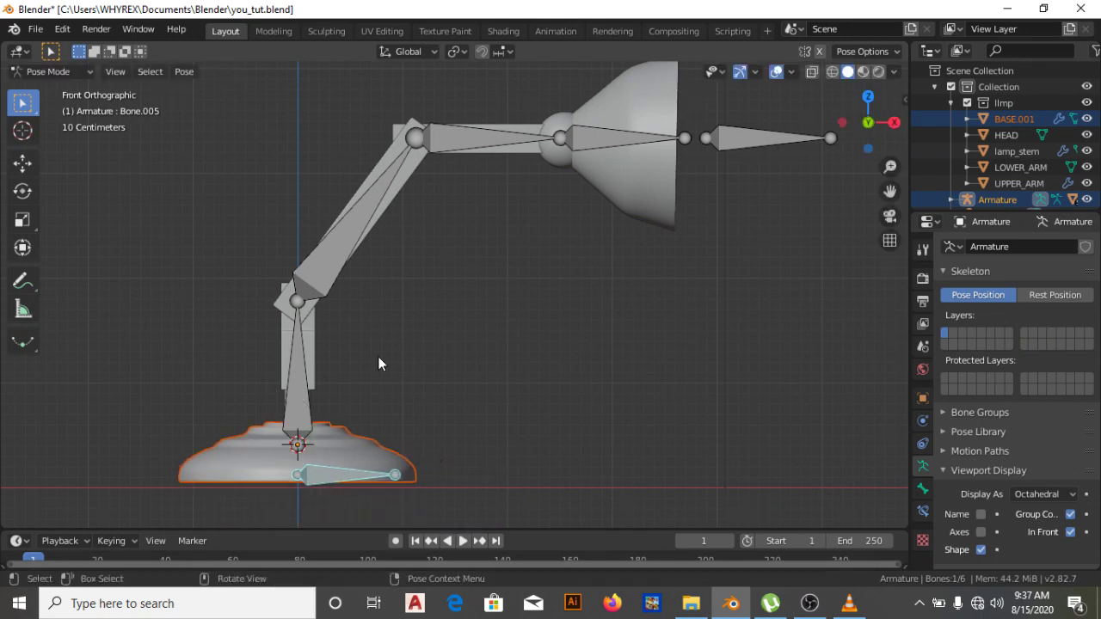
# Try to parent the stem bone to the base bone in Pose Mode using the Bone option, with no mesh selected.
pyautogui.click(297, 404)
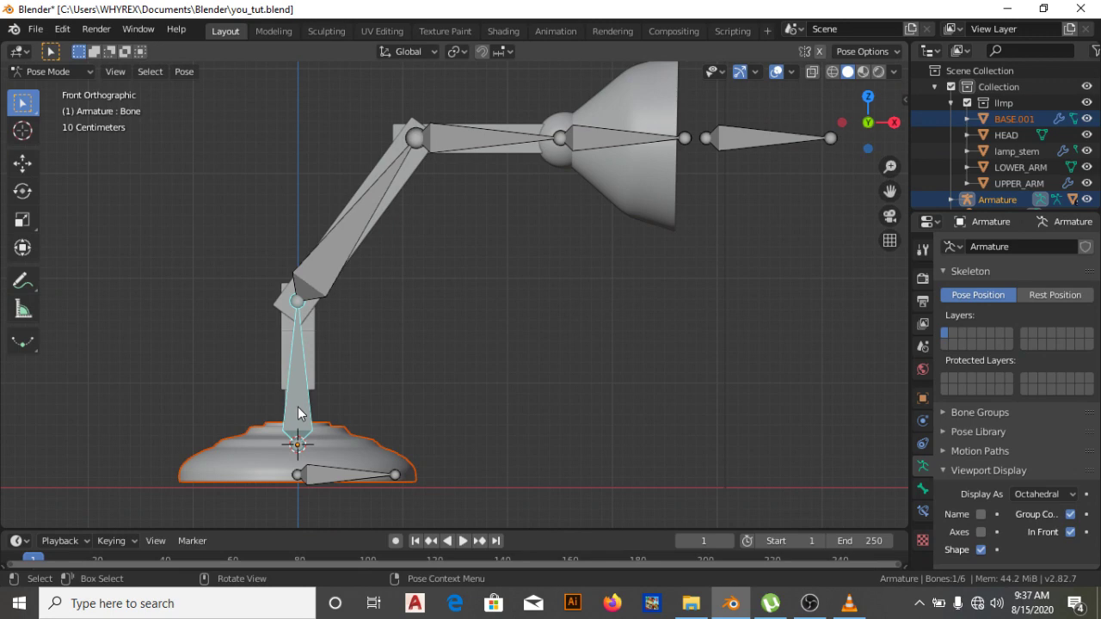
pyautogui.click(314, 471)
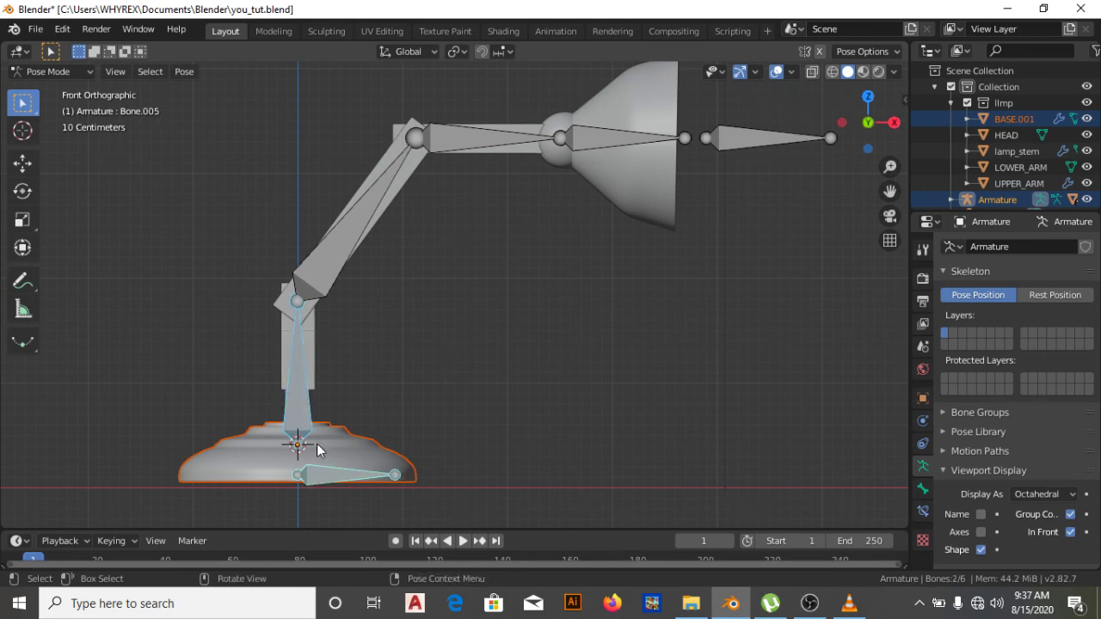
pyautogui.hotkey('ctrl', 'Tab')
pyautogui.click(319, 449)
pyautogui.click(305, 417)
pyautogui.hotkey('ctrl', 'Tab')
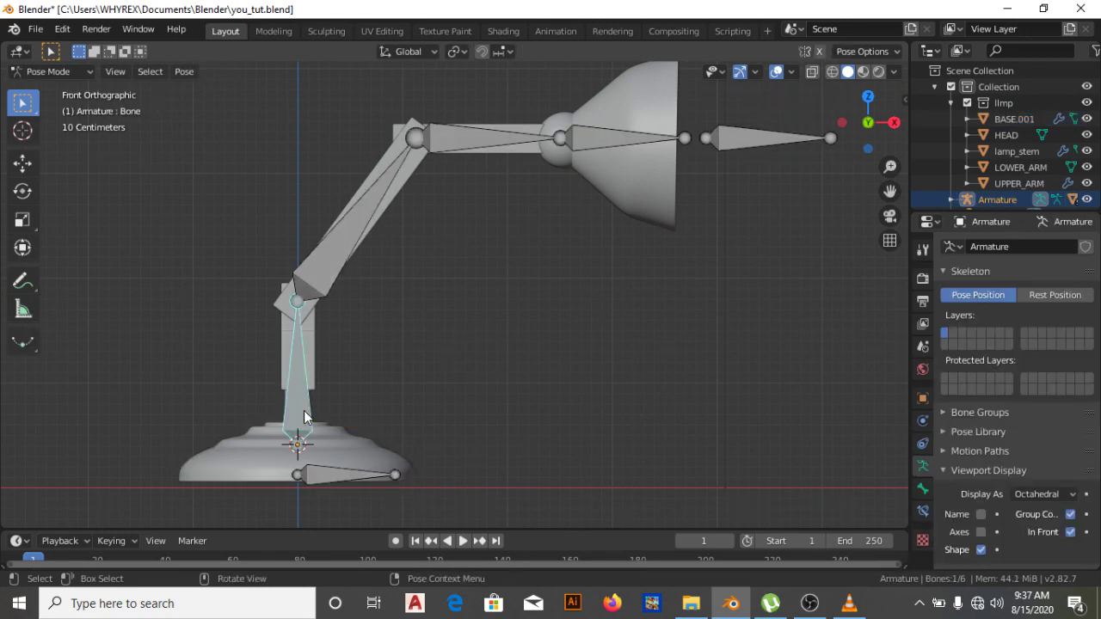
pyautogui.click(329, 476)
pyautogui.hotkey('ctrl', 'p')
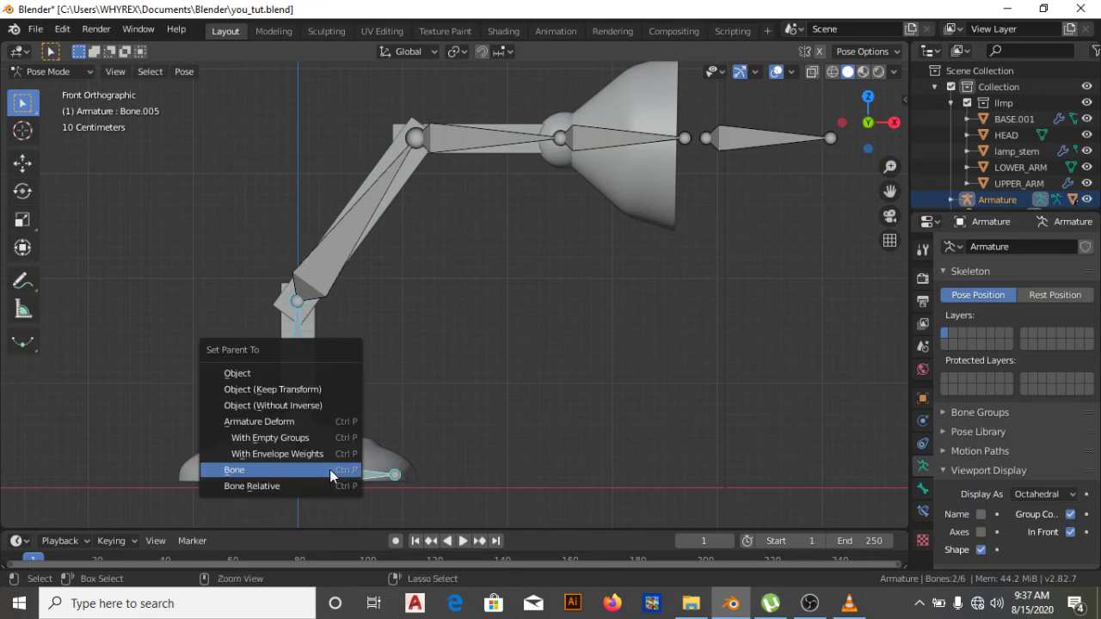
pyautogui.click(329, 469)
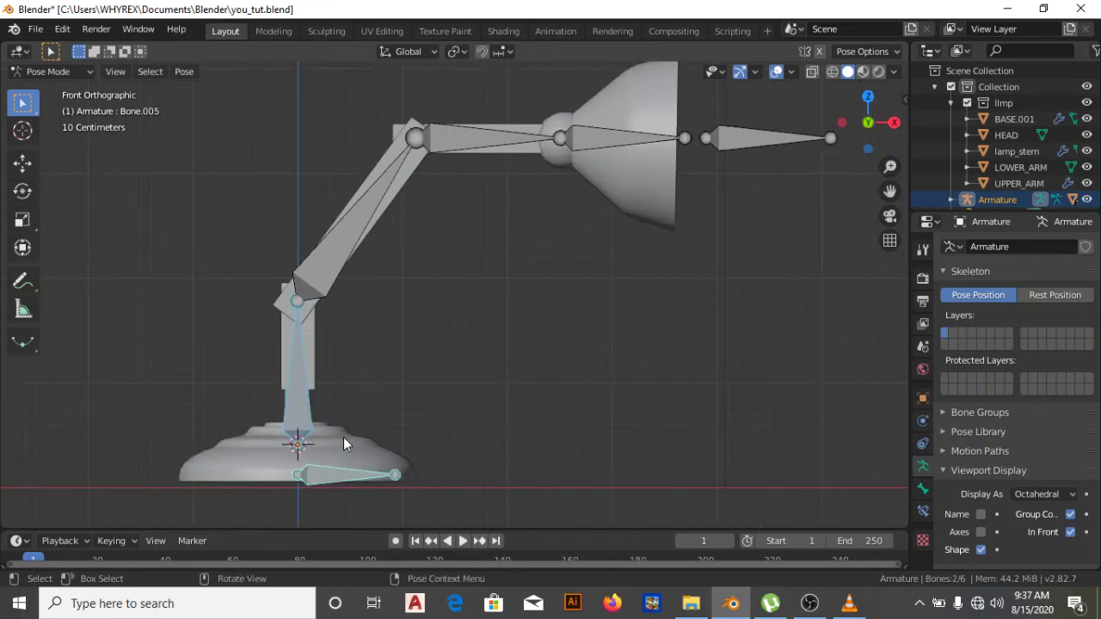
# Parent the stem bone to the base bone in Edit Mode with Keep Offset, and return to Pose Mode.
pyautogui.press('Tab')
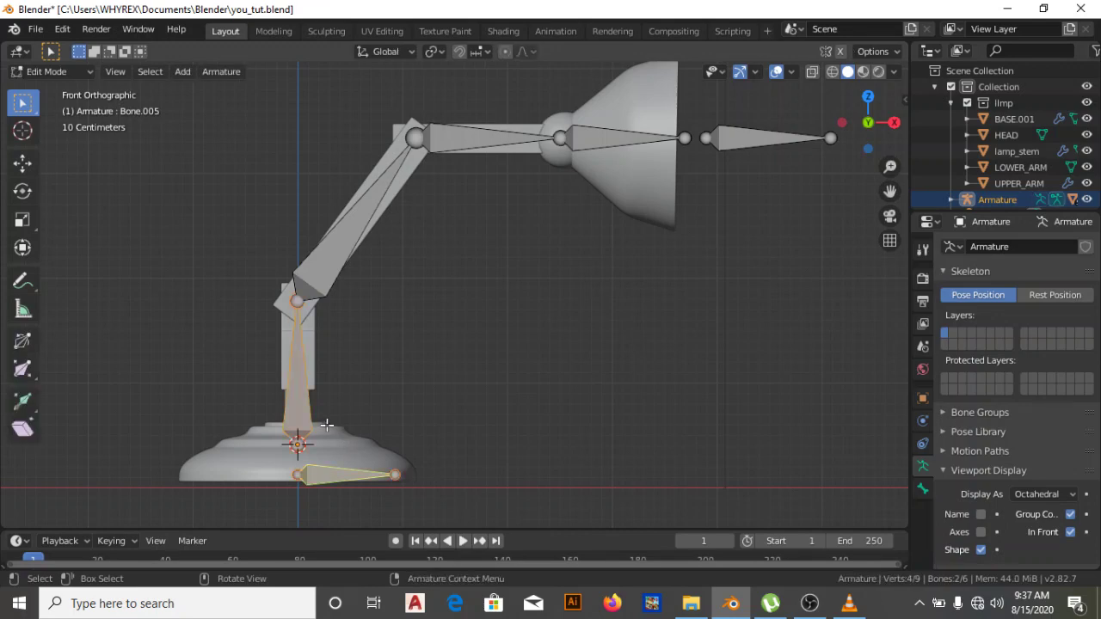
pyautogui.hotkey('ctrl', 'p')
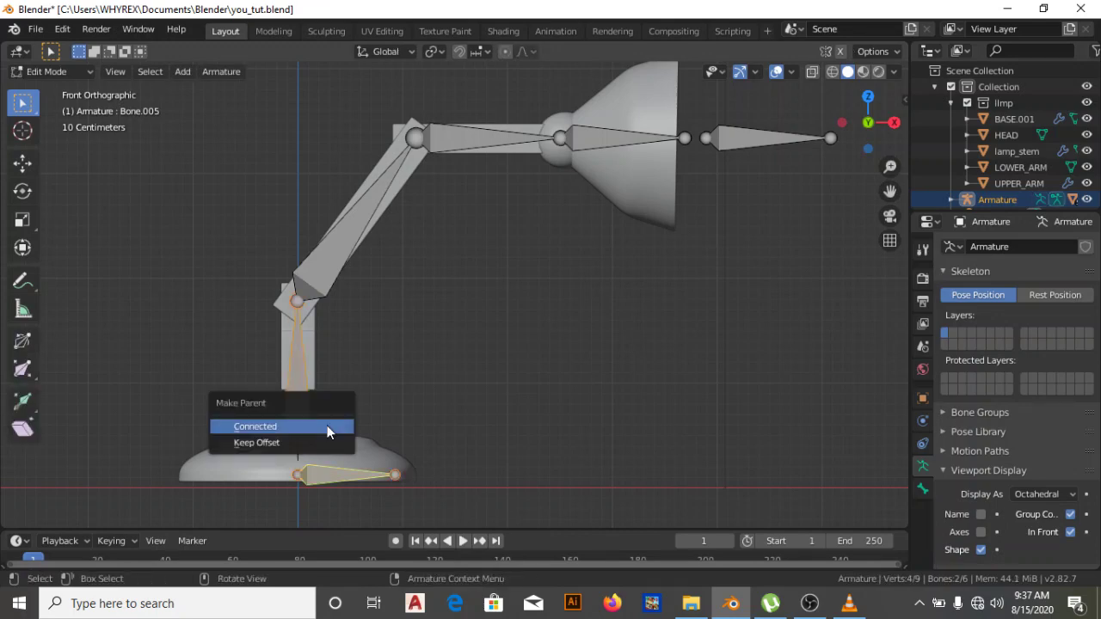
pyautogui.click(323, 443)
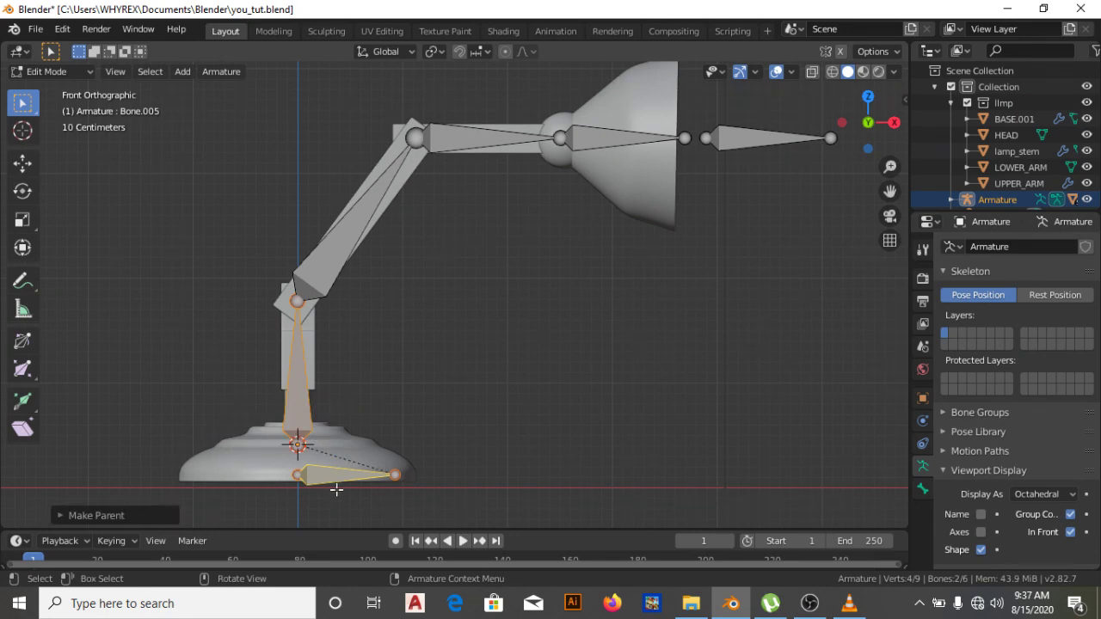
pyautogui.press('Tab')
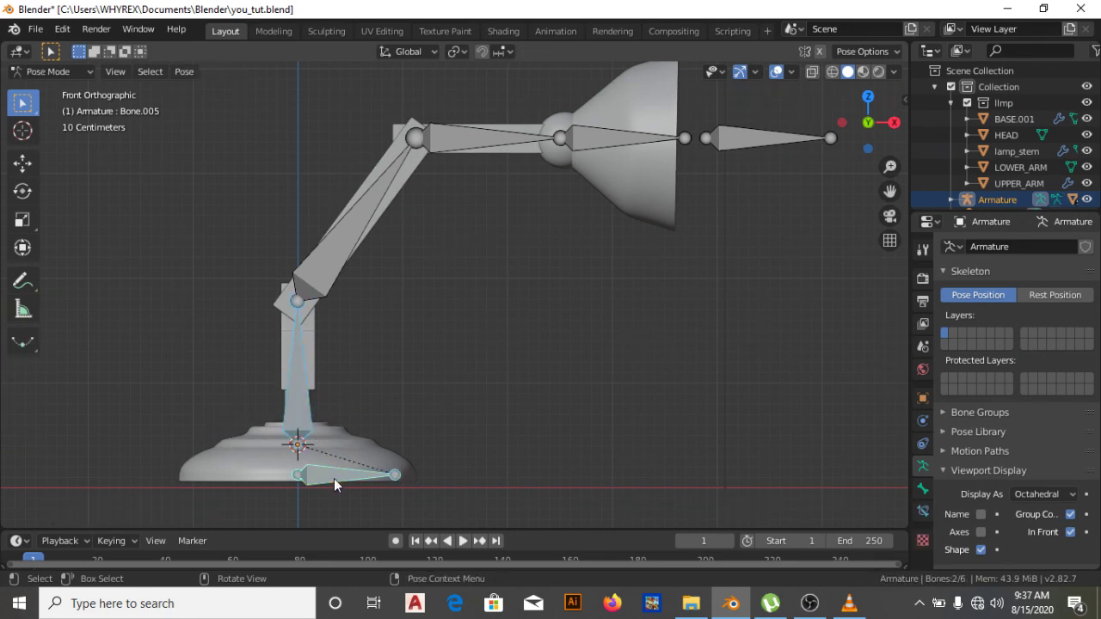
# Test-move the base bone to check that the whole lamp follows it, and revert the move.
pyautogui.click(334, 478)
pyautogui.press('g')
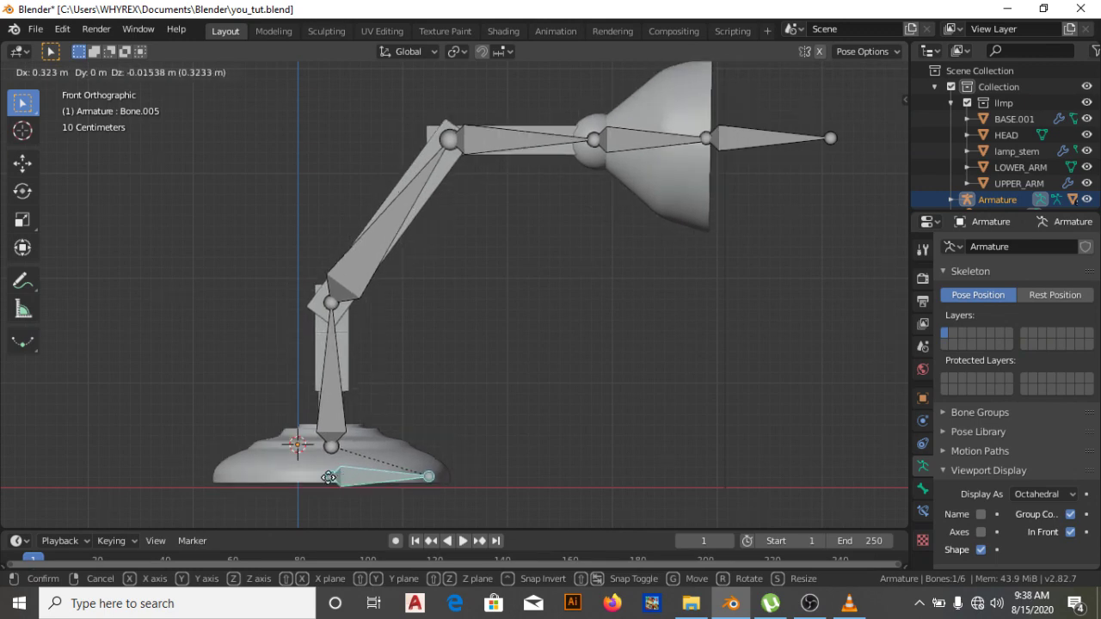
pyautogui.click(314, 465)
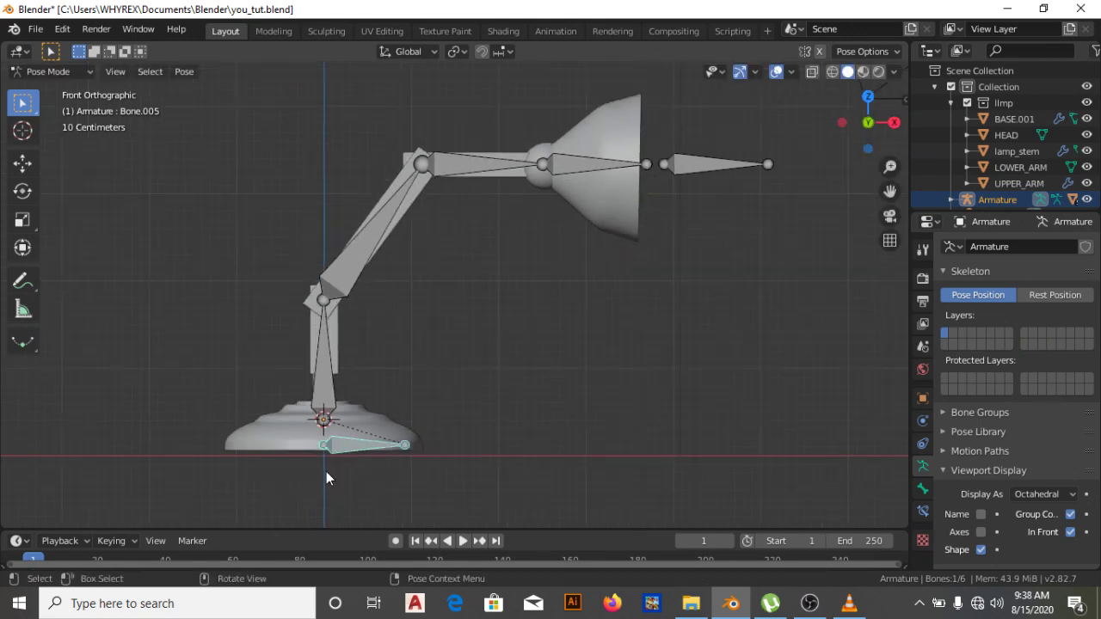
pyautogui.hotkey('ctrl', 'z')
pyautogui.hotkey('ctrl', 'shift', 'z')
pyautogui.keyDown('shift'); pyautogui.moveTo(471, 280); pyautogui.dragTo(447, 299, button='middle'); pyautogui.keyUp('shift')
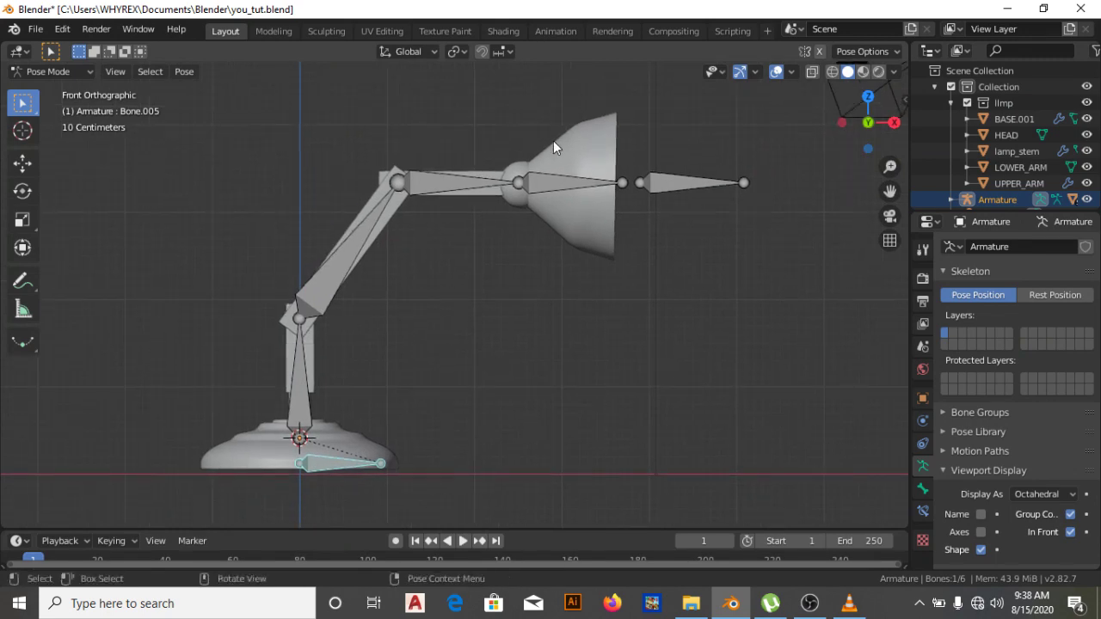
# Rename the detached bone in front of the lamp head to target.
pyautogui.click(671, 191)
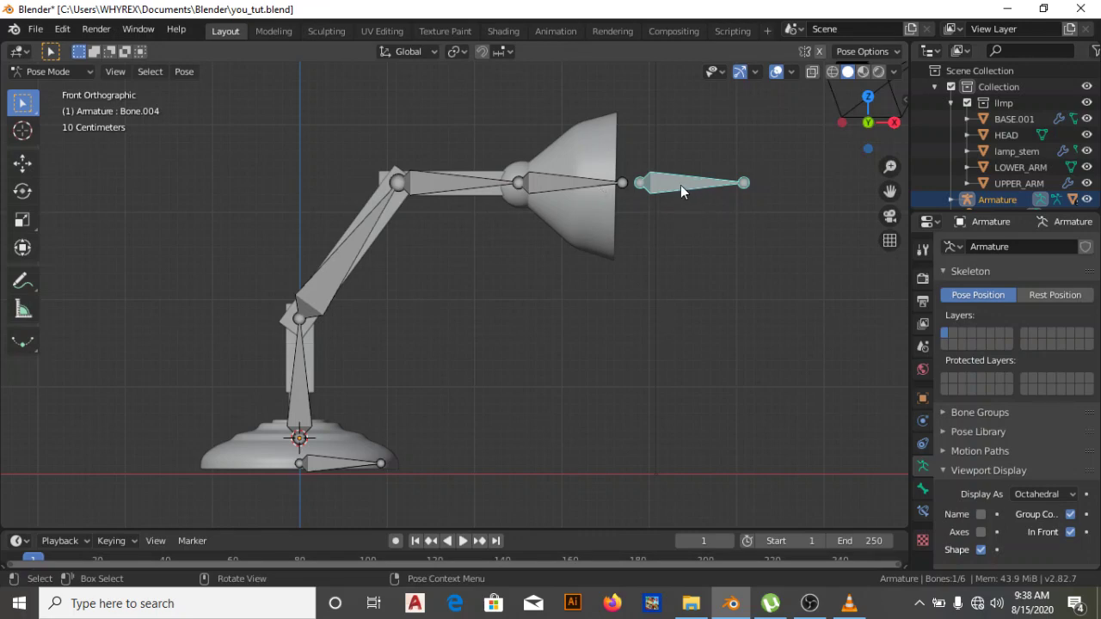
pyautogui.click(923, 489)
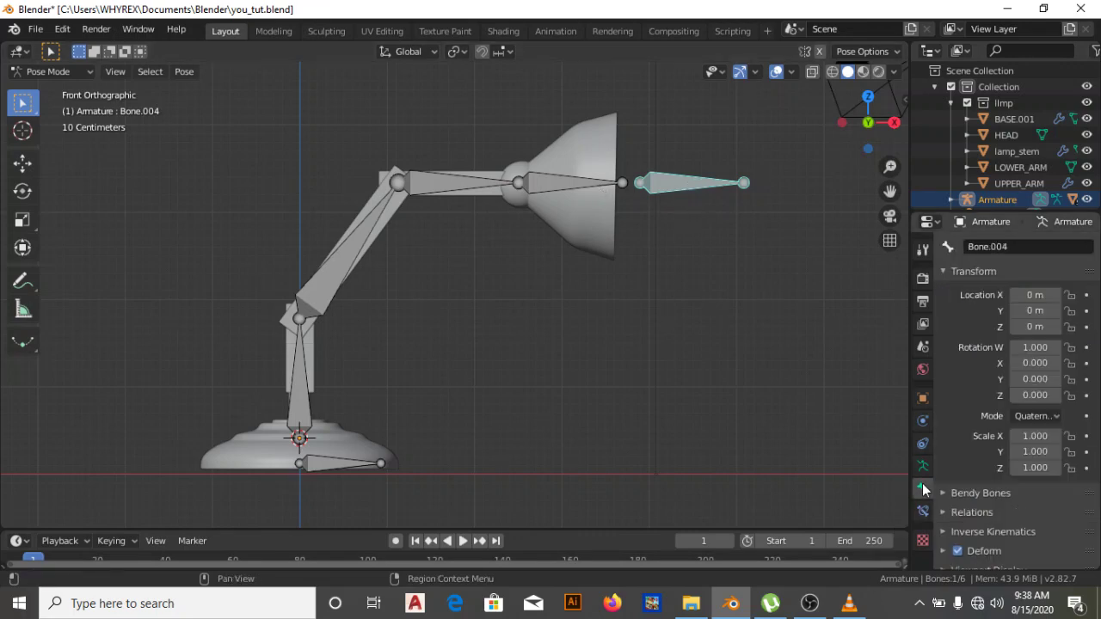
pyautogui.click(997, 246)
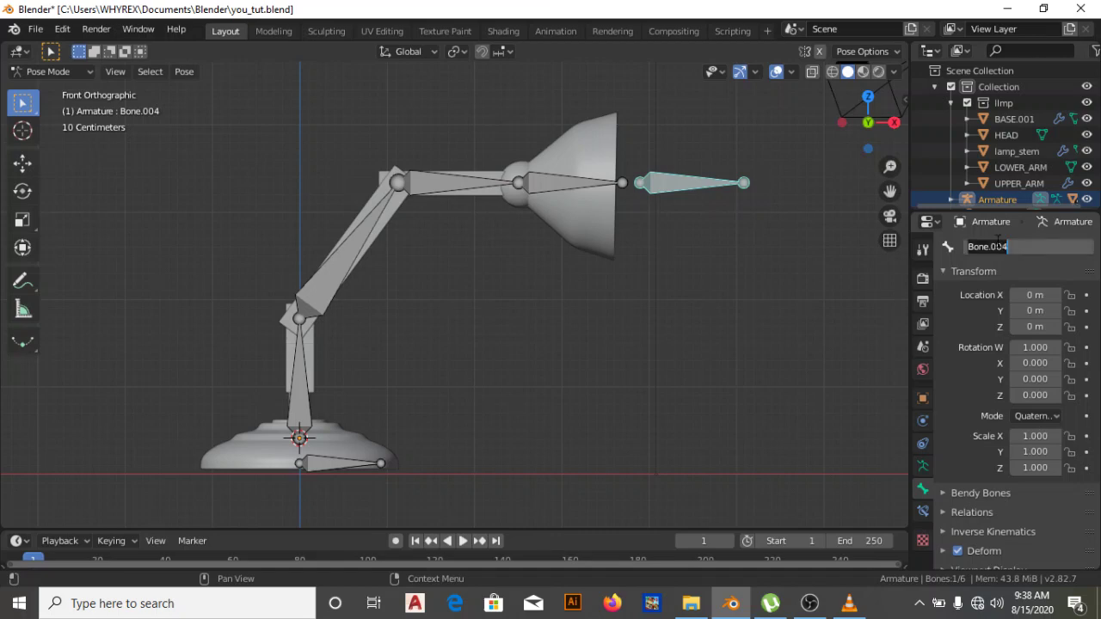
pyautogui.write('target')
pyautogui.press('Return')
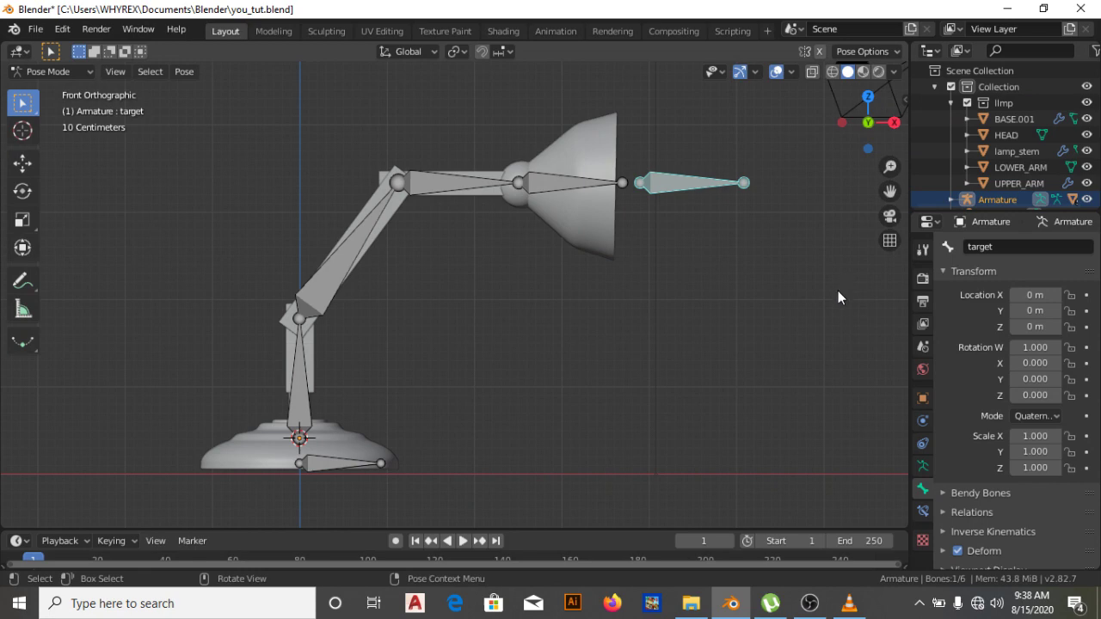
# Test-rotate the lamp head bone and the adjoining arm bone, cancel the arm's rotation, and clear the head bone's rotation.
pyautogui.click(556, 188)
pyautogui.press('r')
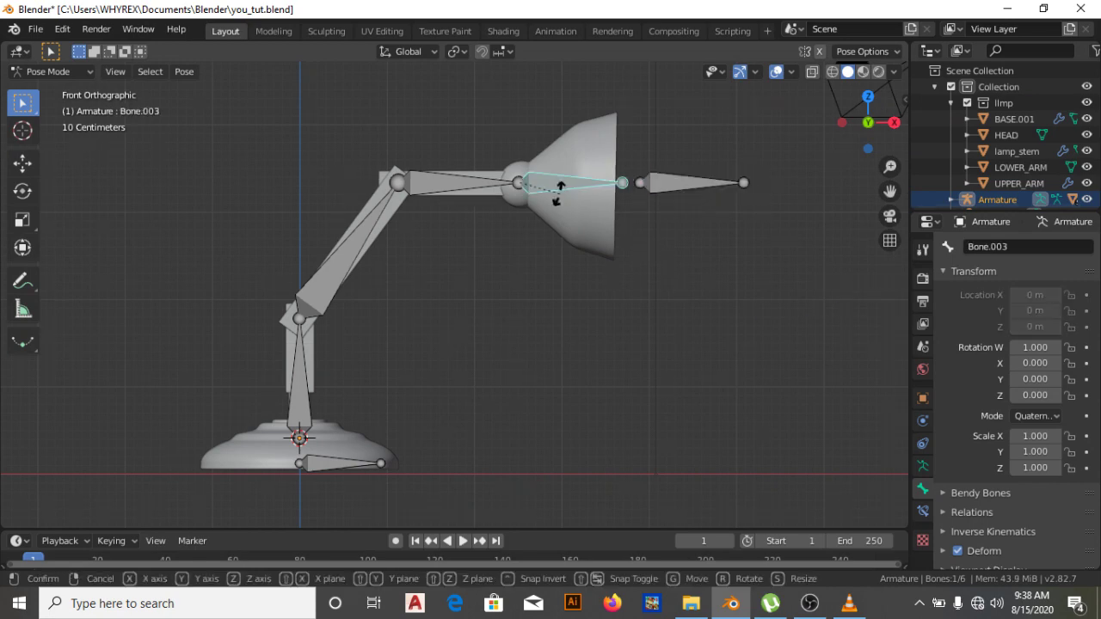
pyautogui.rightClick(559, 174)
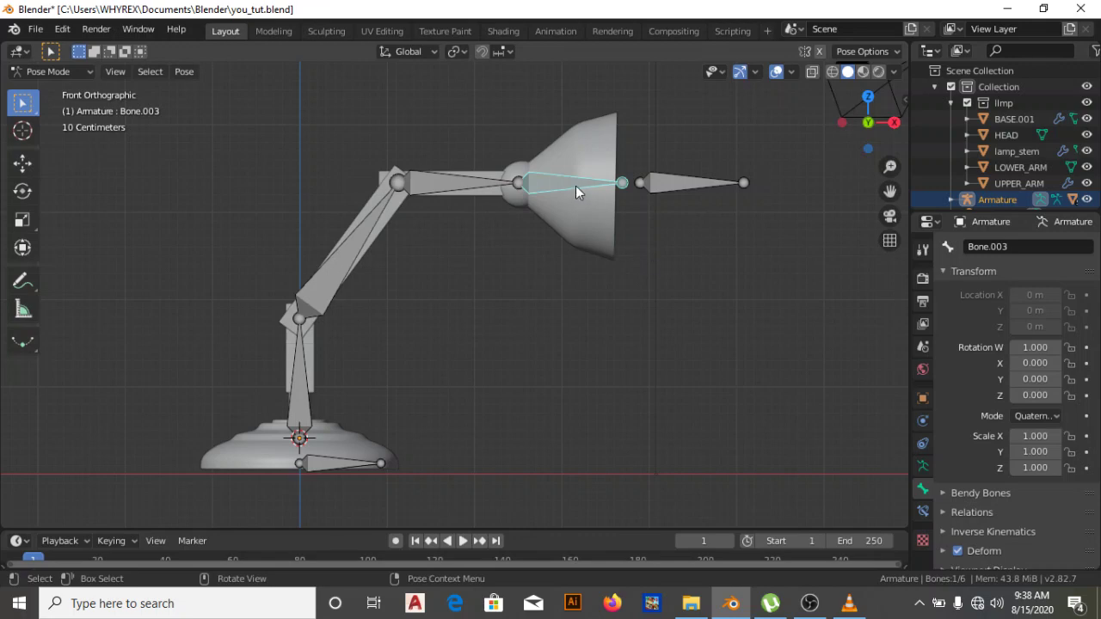
pyautogui.press('r')
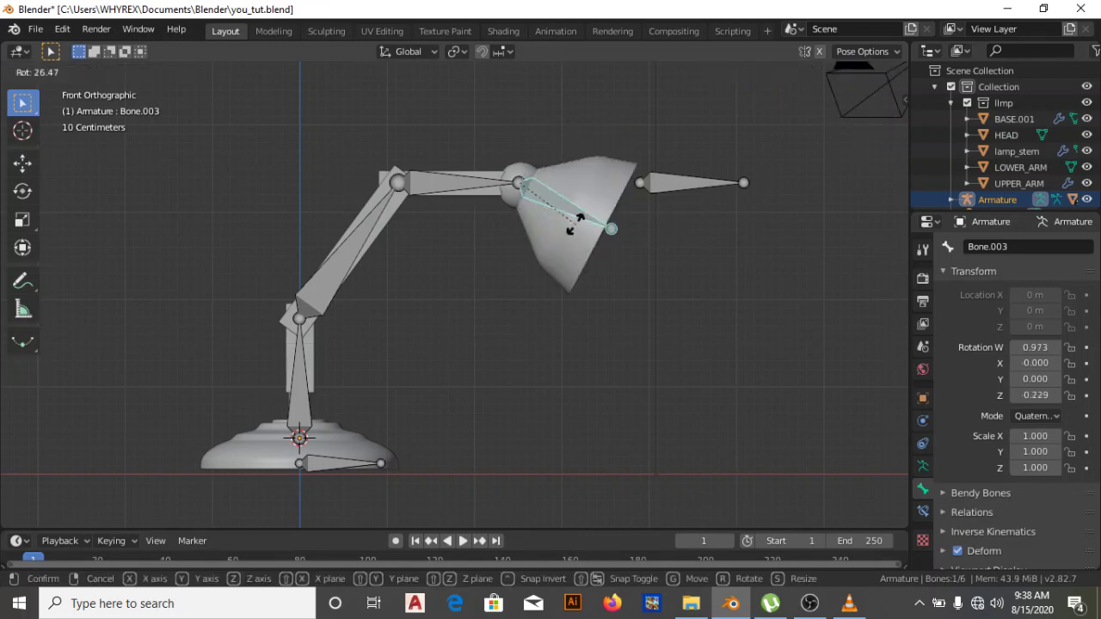
pyautogui.click(575, 224)
pyautogui.click(484, 183)
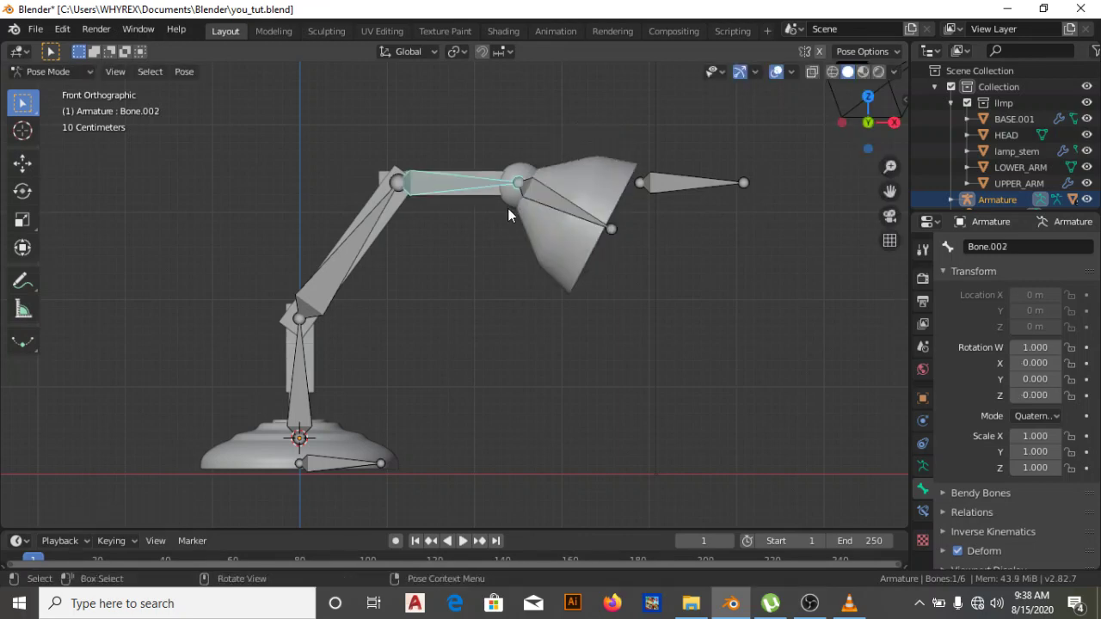
pyautogui.press('r')
pyautogui.press('Escape')
pyautogui.press('ctrl')
pyautogui.keyDown('ctrl'); pyautogui.click(568, 277); pyautogui.keyUp('ctrl')
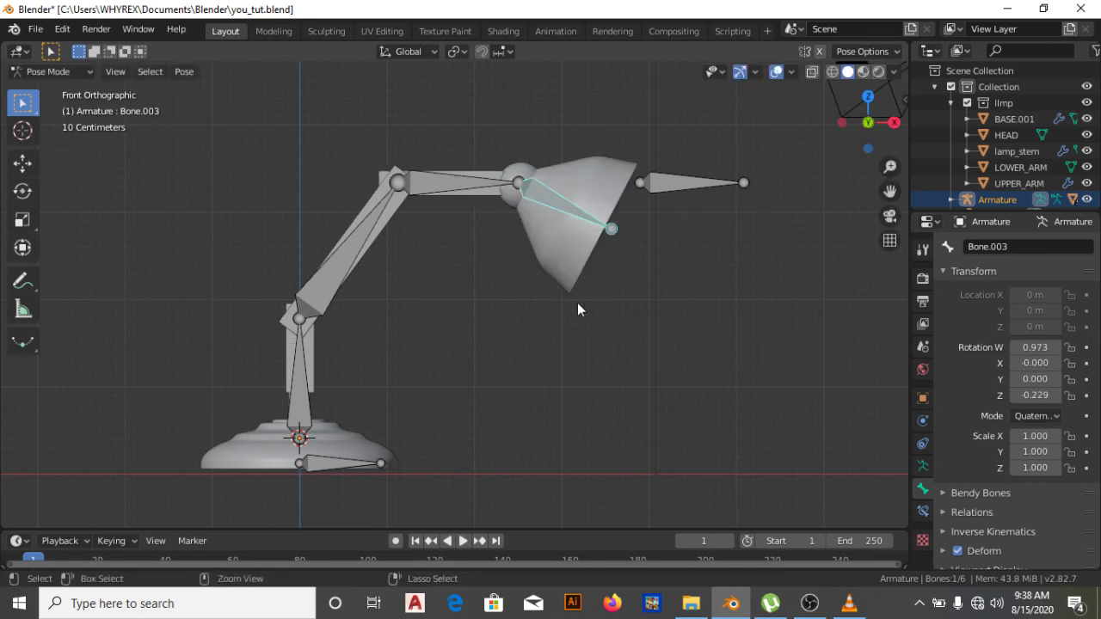
pyautogui.hotkey('alt', 'r')
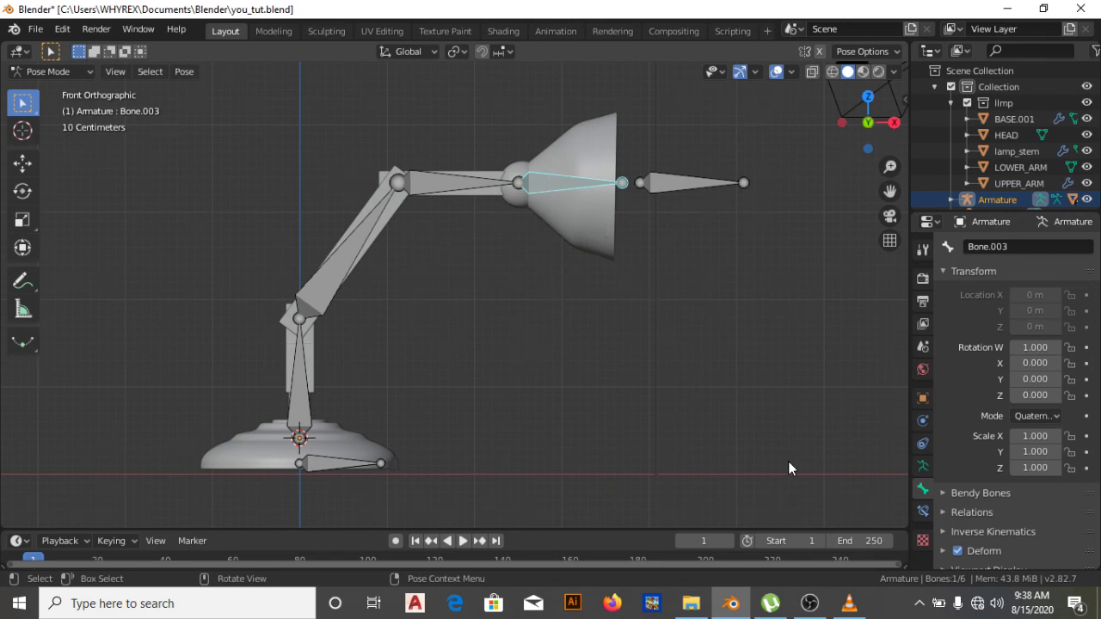
# Add an Inverse Kinematics constraint to the lamp head bone, with Armature as target and target as the bone.
pyautogui.click(921, 511)
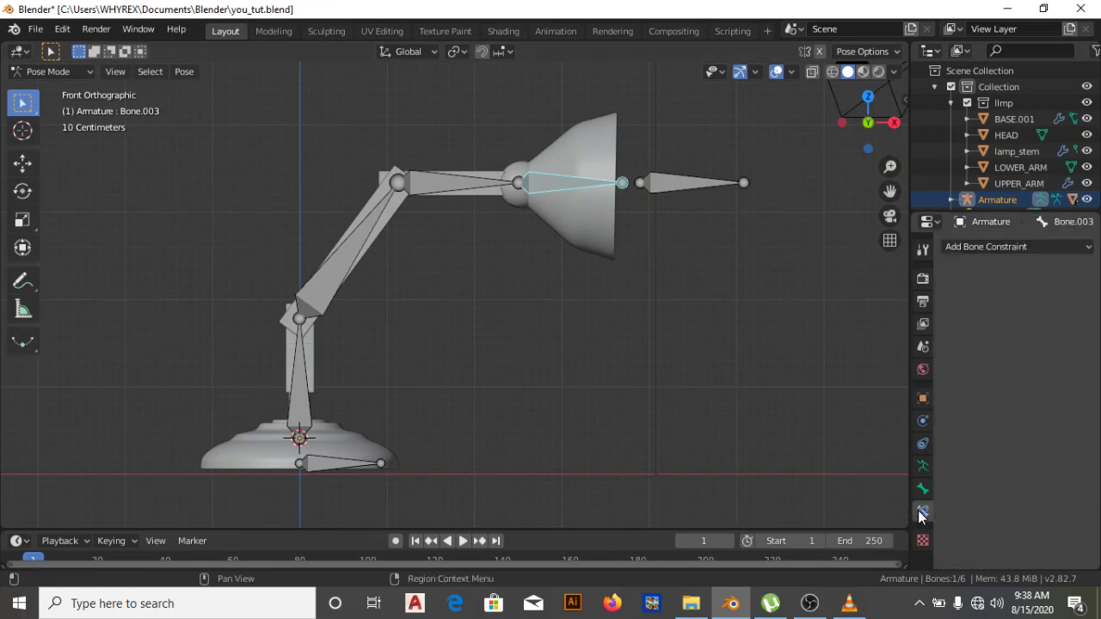
pyautogui.click(996, 245)
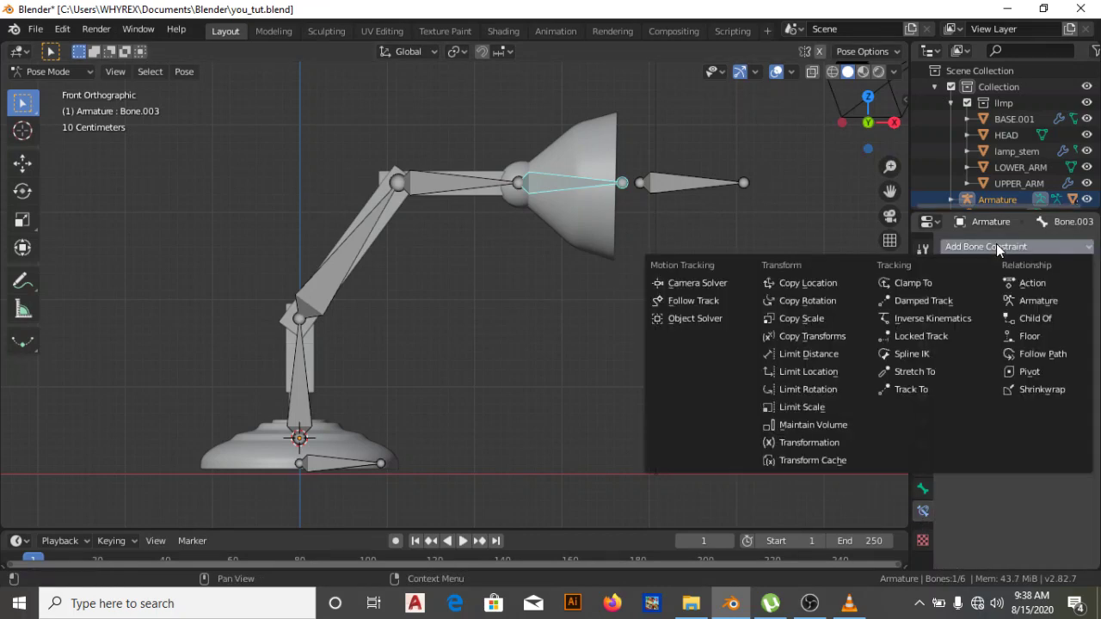
pyautogui.click(953, 322)
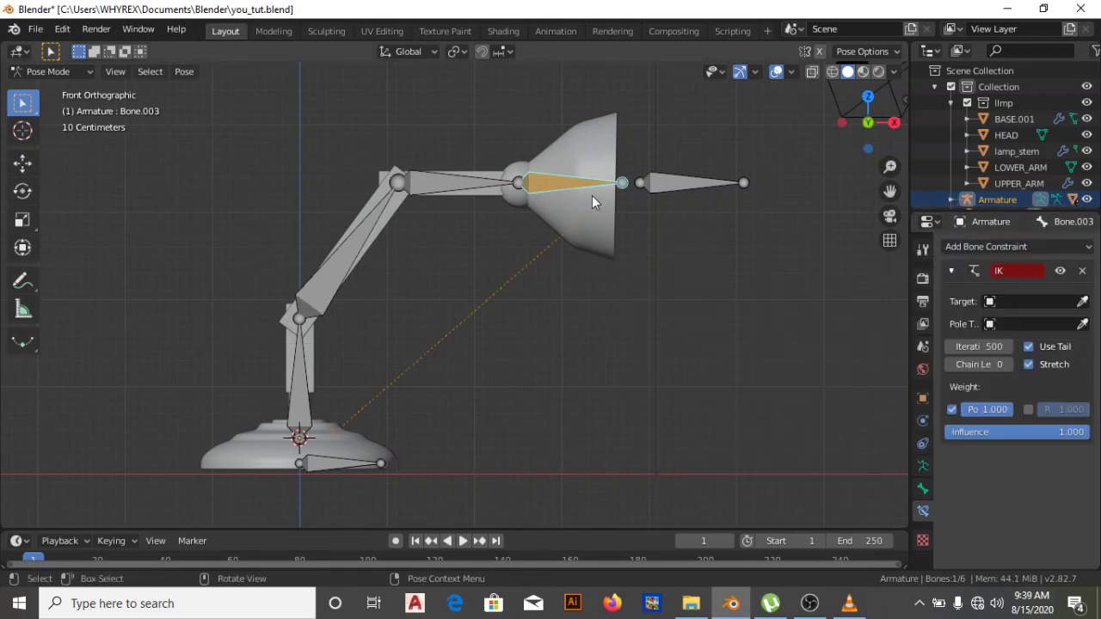
pyautogui.click(1012, 301)
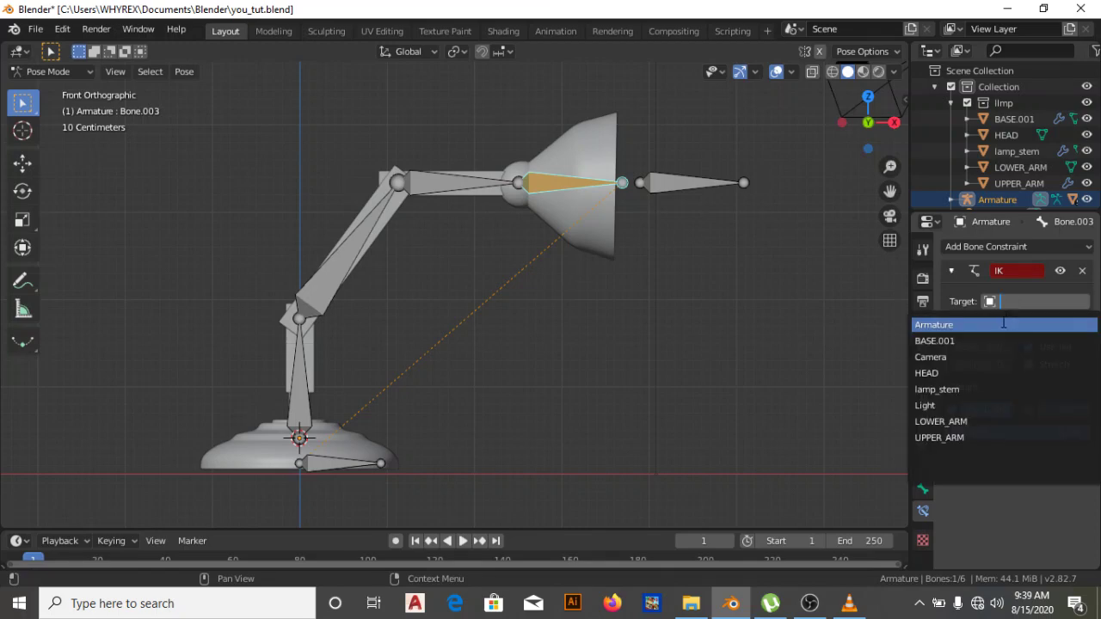
pyautogui.click(1002, 324)
pyautogui.click(1001, 323)
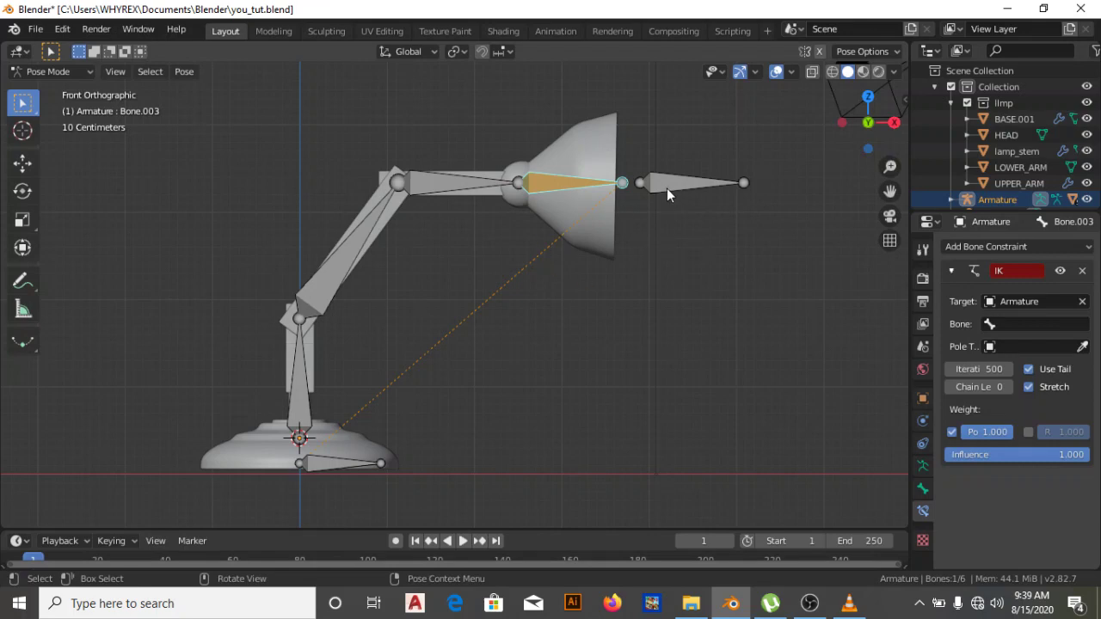
pyautogui.click(1018, 324)
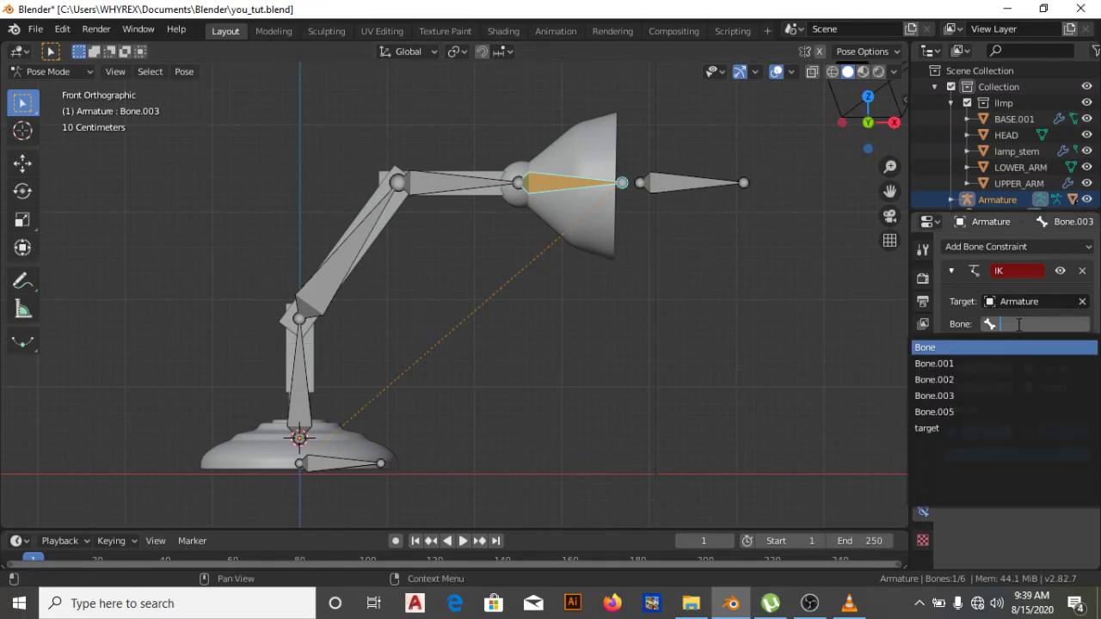
pyautogui.click(936, 431)
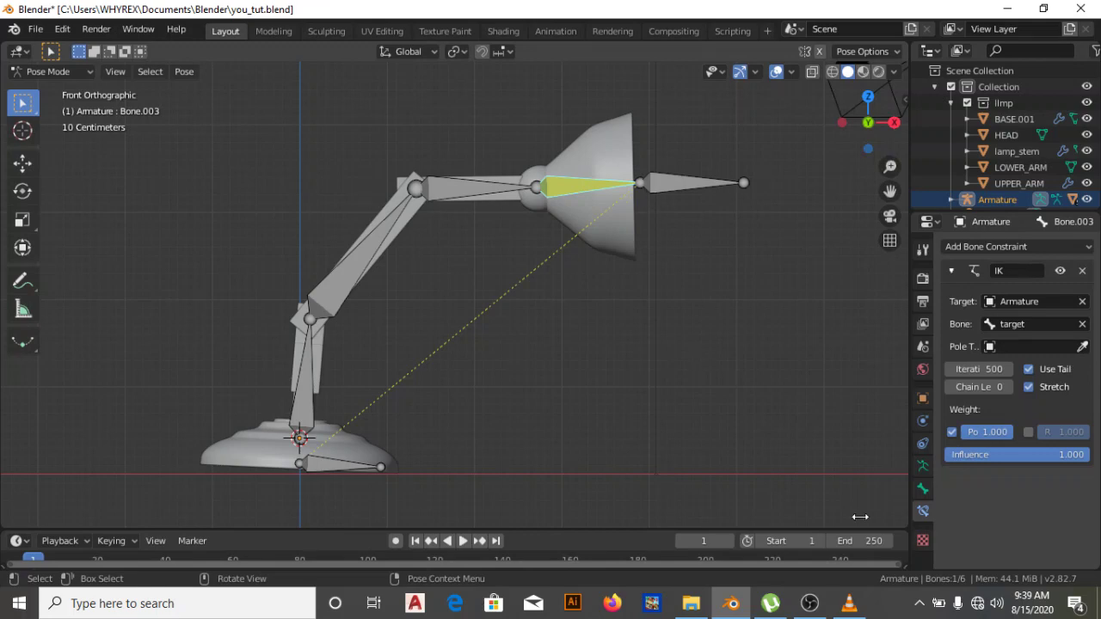
# Set the chain length of the head bone's IK constraint to 4.
pyautogui.click(1007, 387)
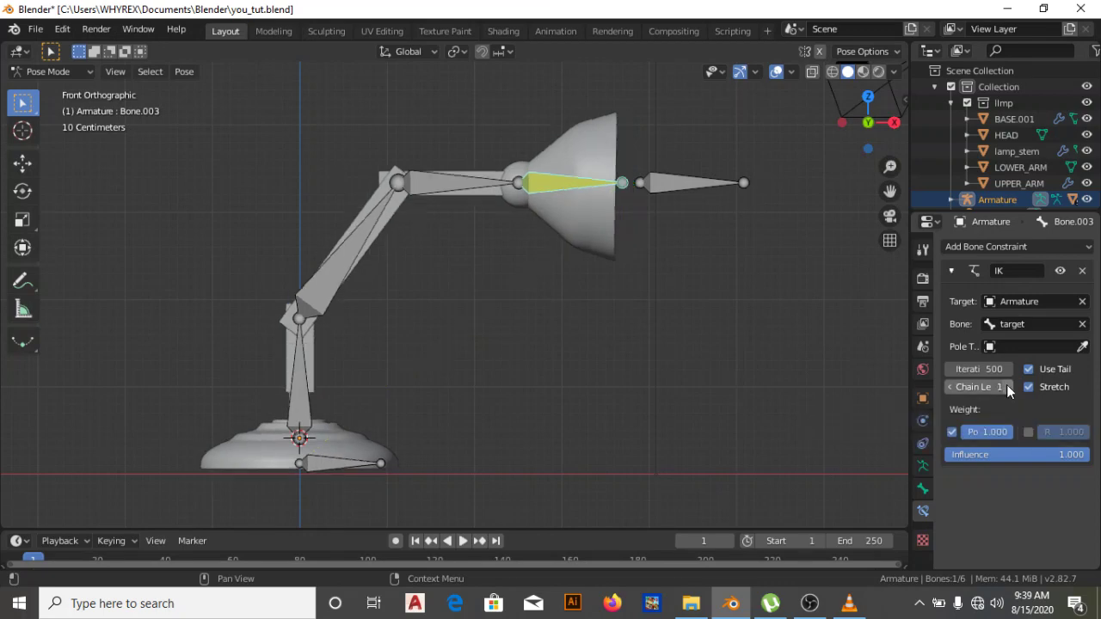
pyautogui.click(1006, 386)
pyautogui.click(1007, 386)
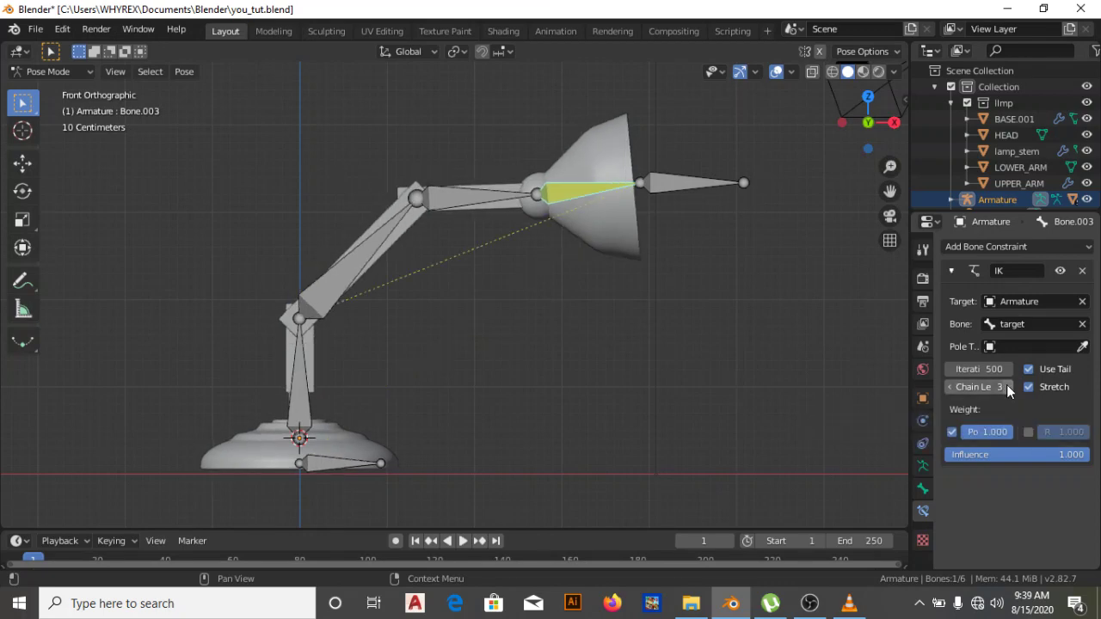
pyautogui.click(1006, 386)
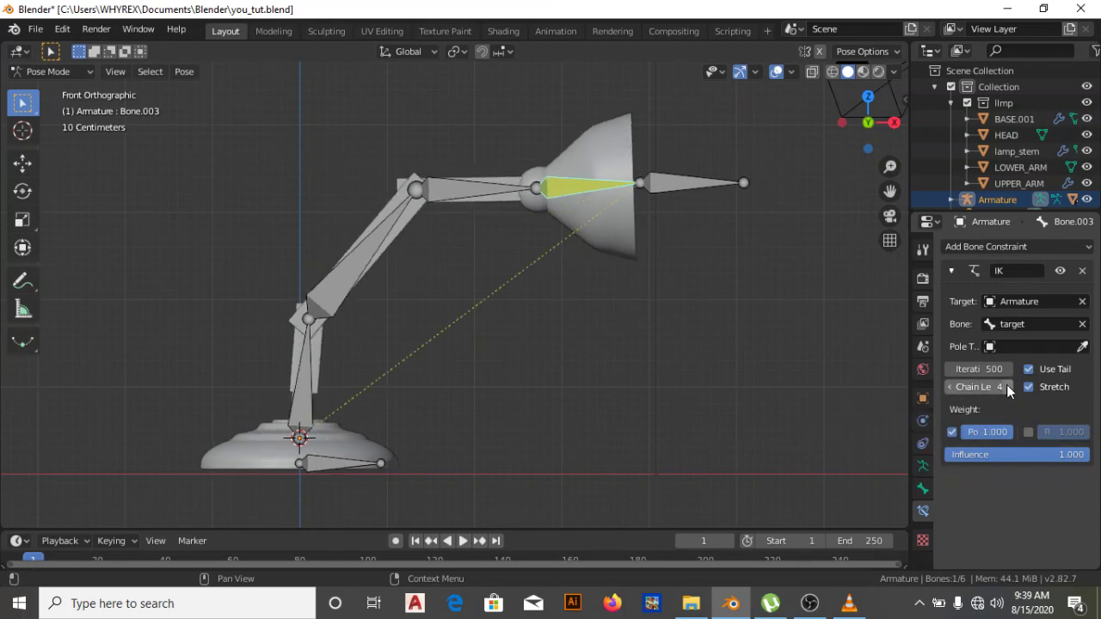
# Test-move the target bone to check how the lamp's bone chain follows it, and cancel the move.
pyautogui.click(674, 181)
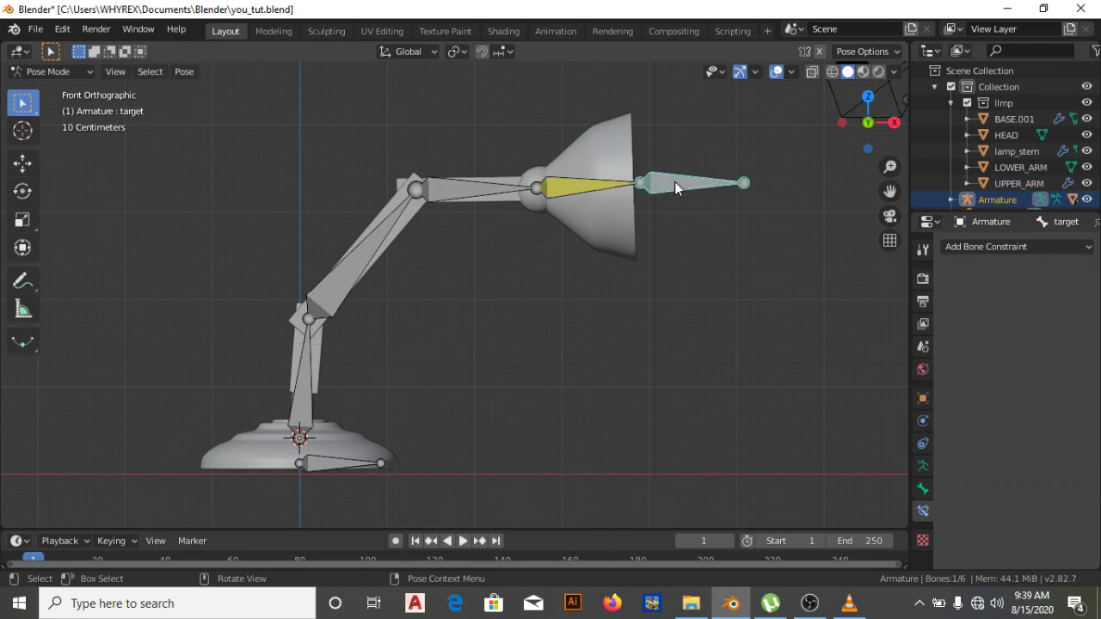
pyautogui.press('g')
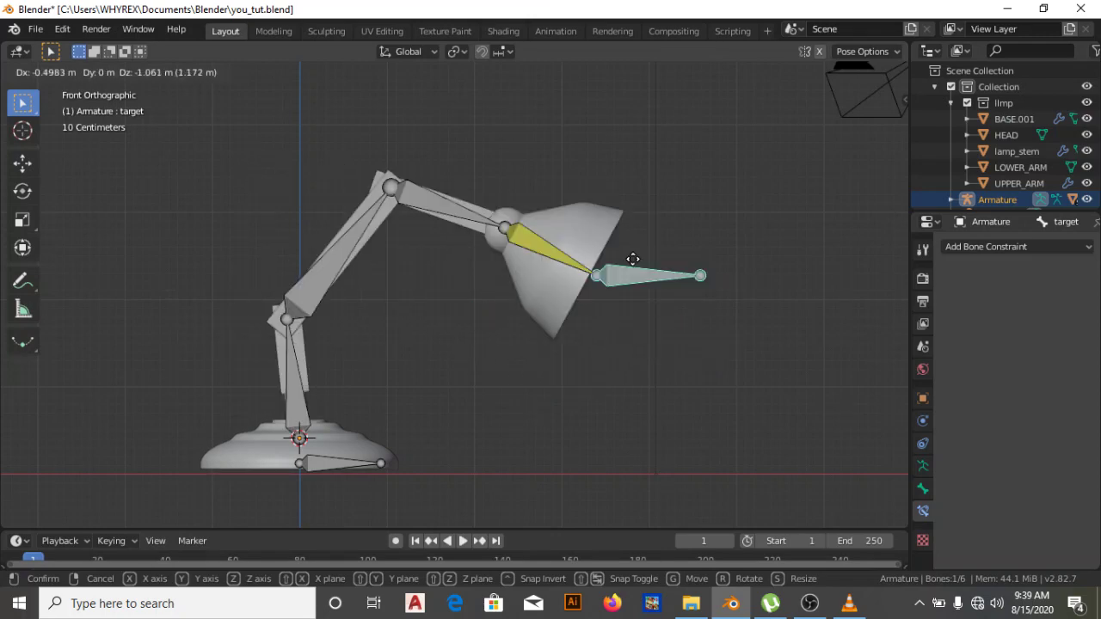
pyautogui.press('Escape')
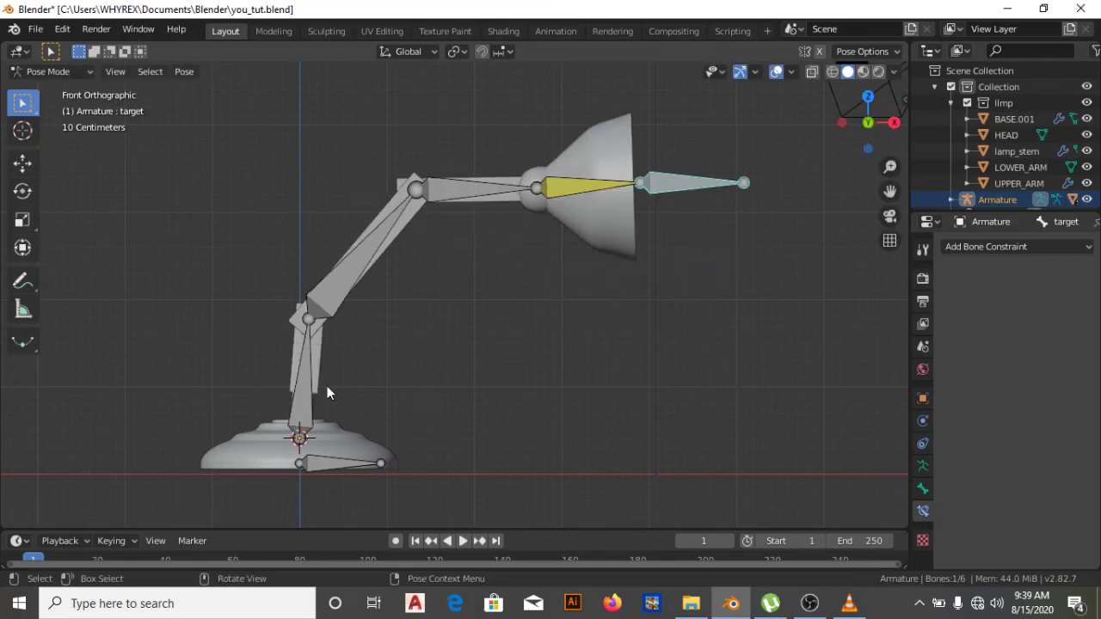
# Select the lamp stem bone above the base and look through its bone, constraint and armature properties for inverse kinematics settings.
pyautogui.click(311, 375)
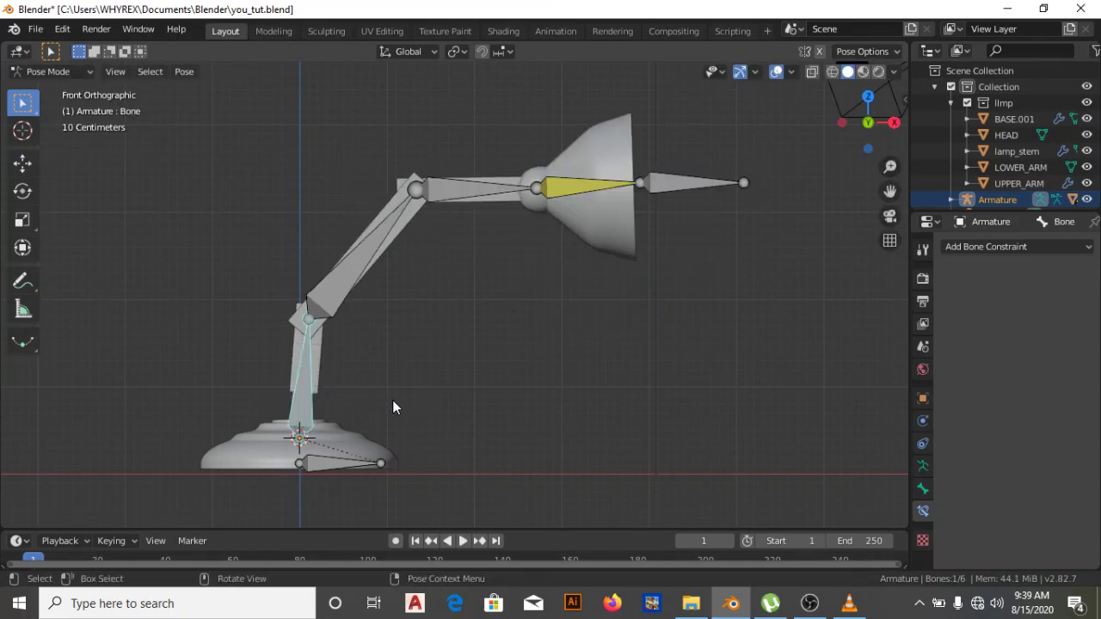
pyautogui.keyDown('shift'); pyautogui.moveTo(392, 404); pyautogui.dragTo(500, 380, button='middle'); pyautogui.keyUp('shift')
pyautogui.scroll(1, 501, 385)
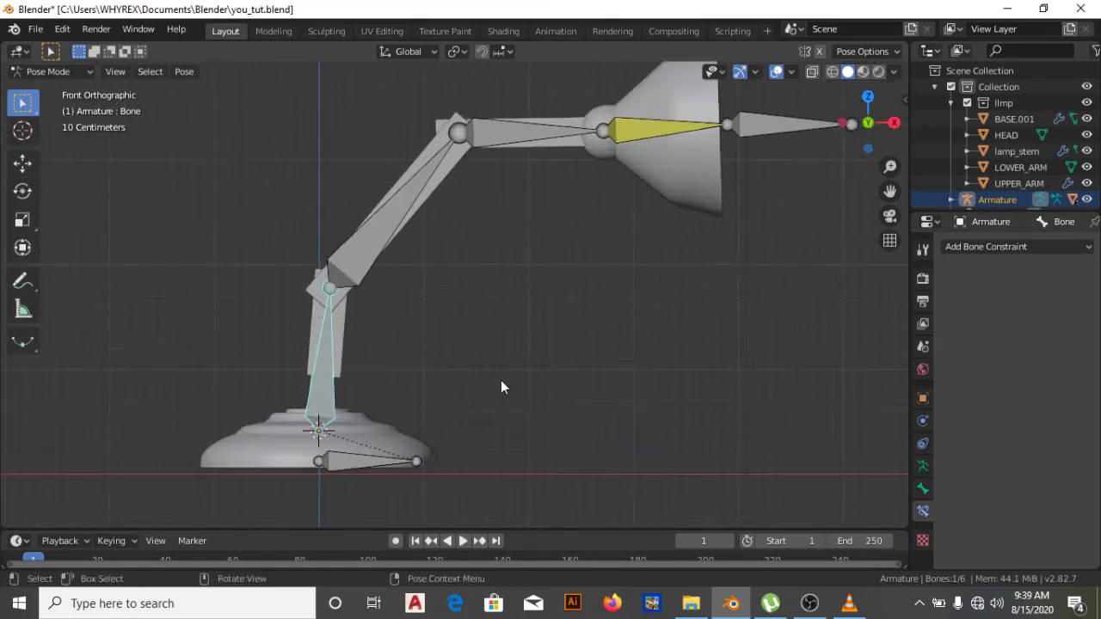
pyautogui.scroll(1, 448, 392)
pyautogui.scroll(-2, 369, 396)
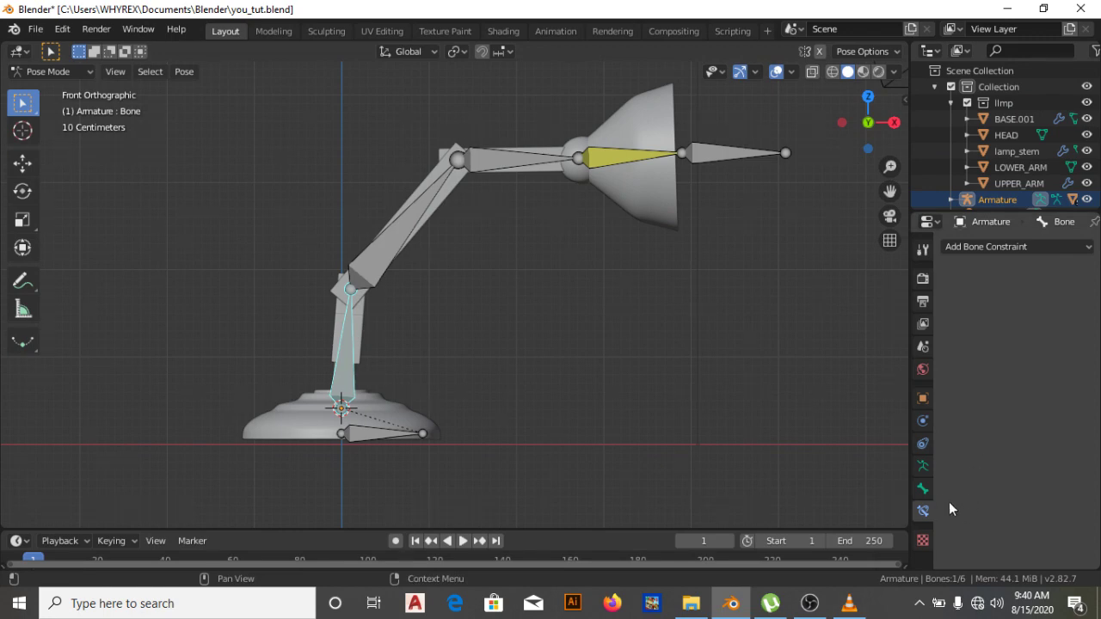
pyautogui.click(922, 488)
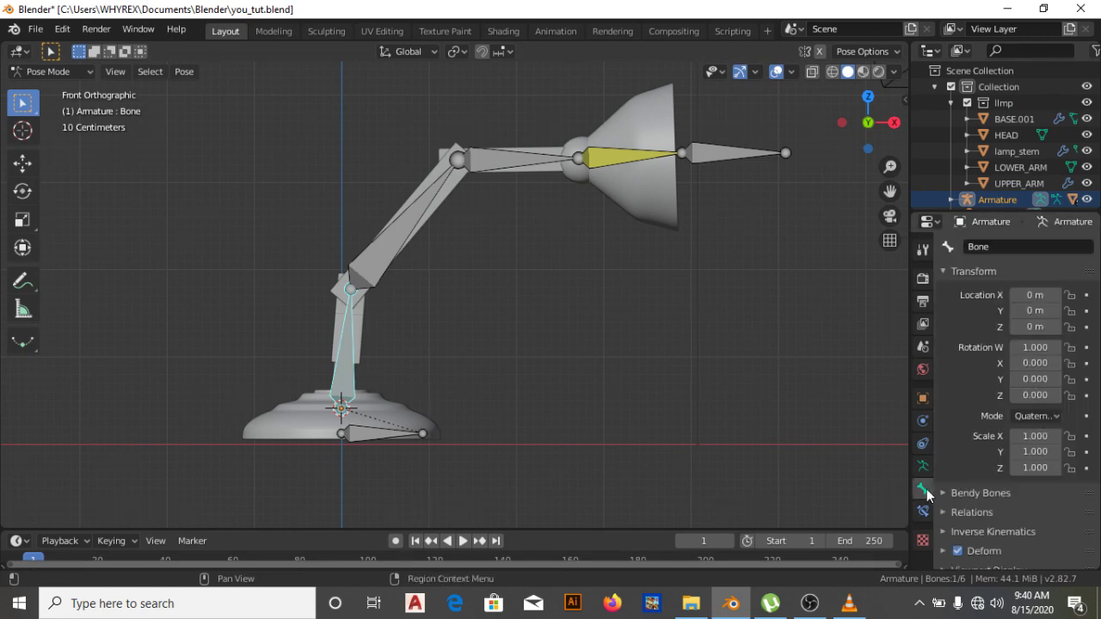
pyautogui.click(927, 469)
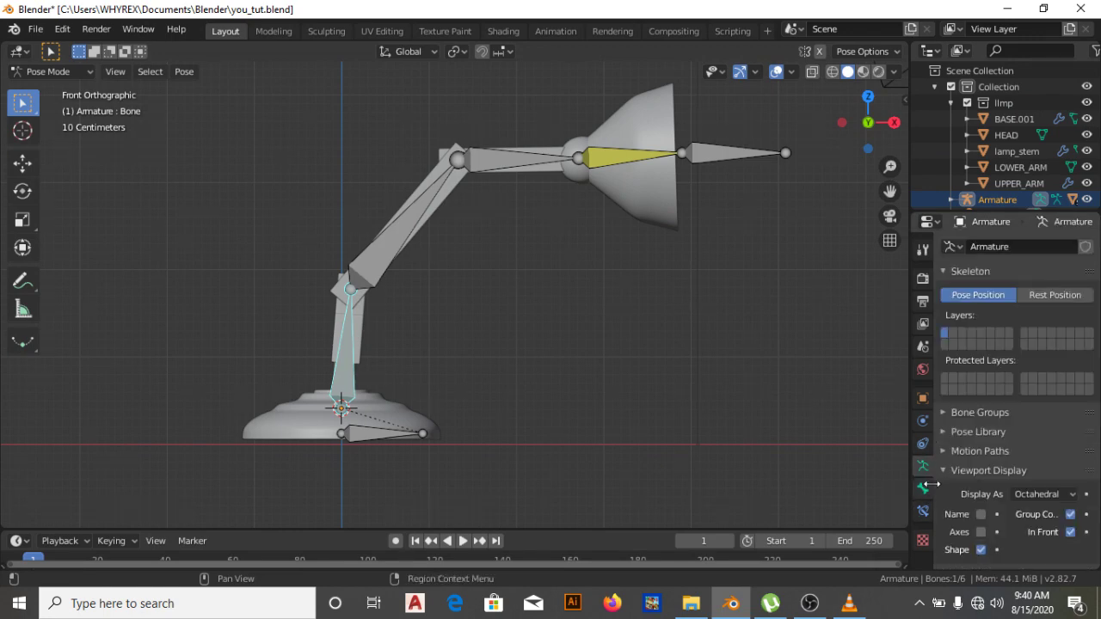
pyautogui.click(924, 509)
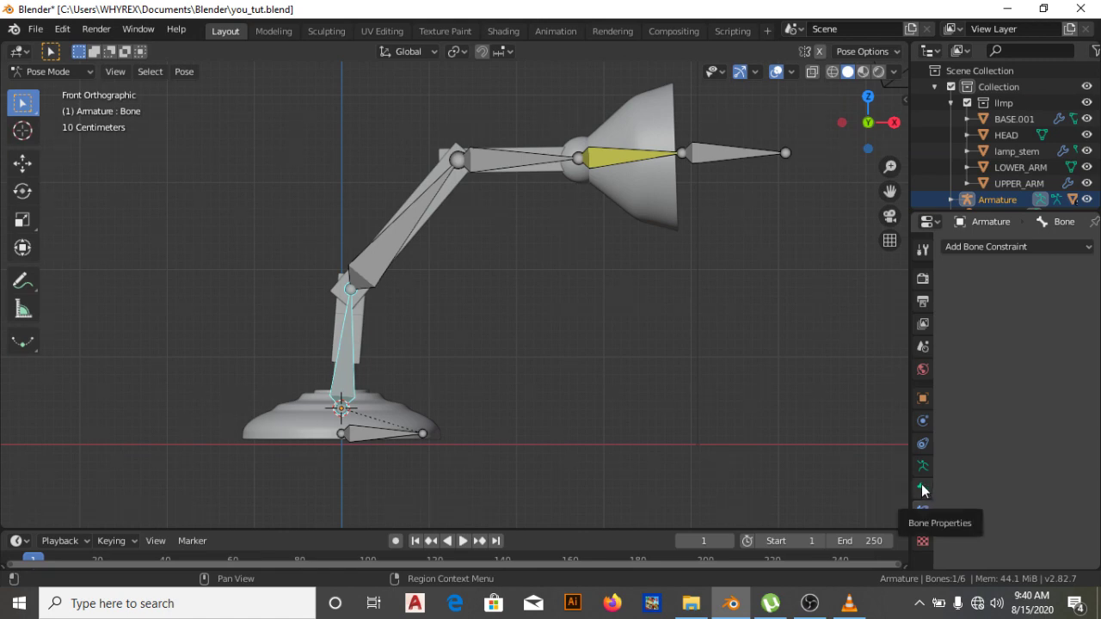
pyautogui.click(922, 490)
pyautogui.scroll(-1, 955, 457)
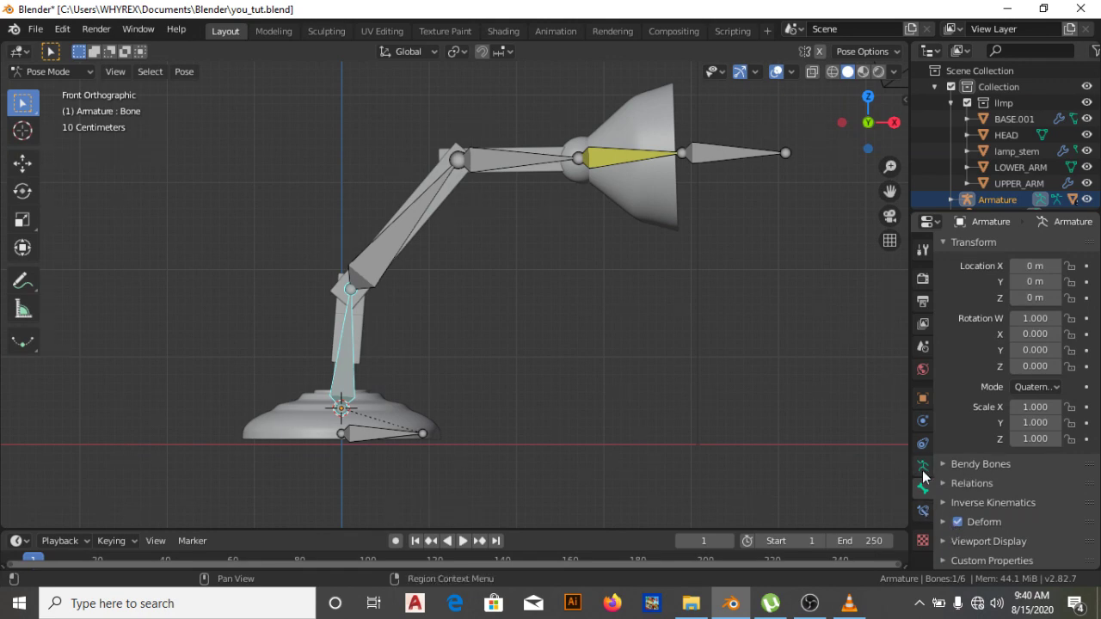
pyautogui.click(925, 512)
pyautogui.click(924, 495)
pyautogui.click(924, 467)
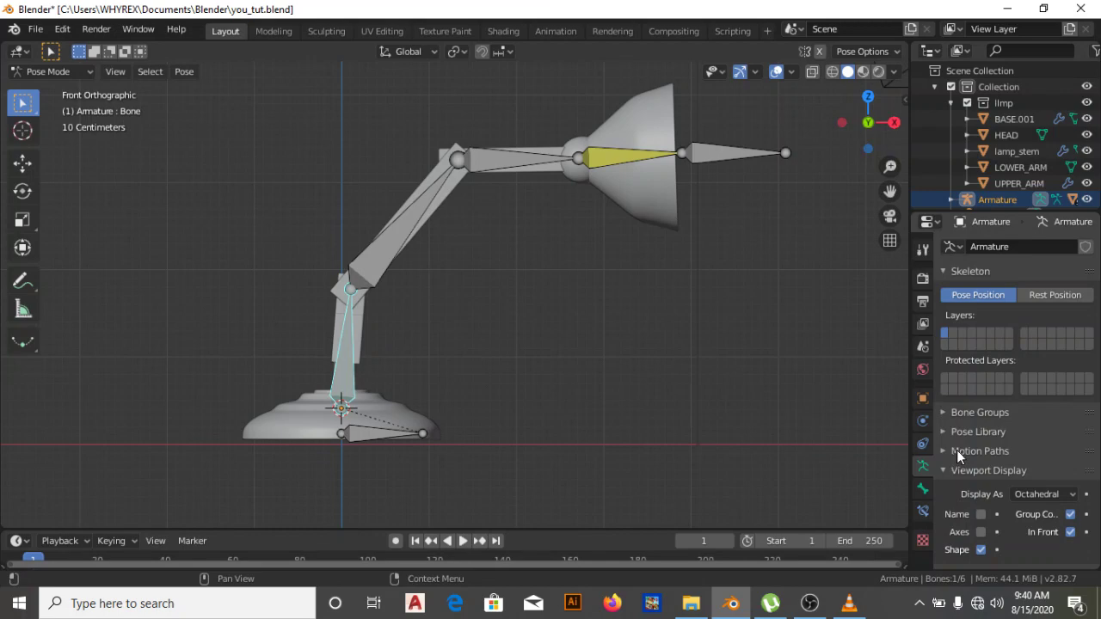
pyautogui.scroll(-1, 956, 450)
pyautogui.click(944, 542)
pyautogui.scroll(-1, 943, 542)
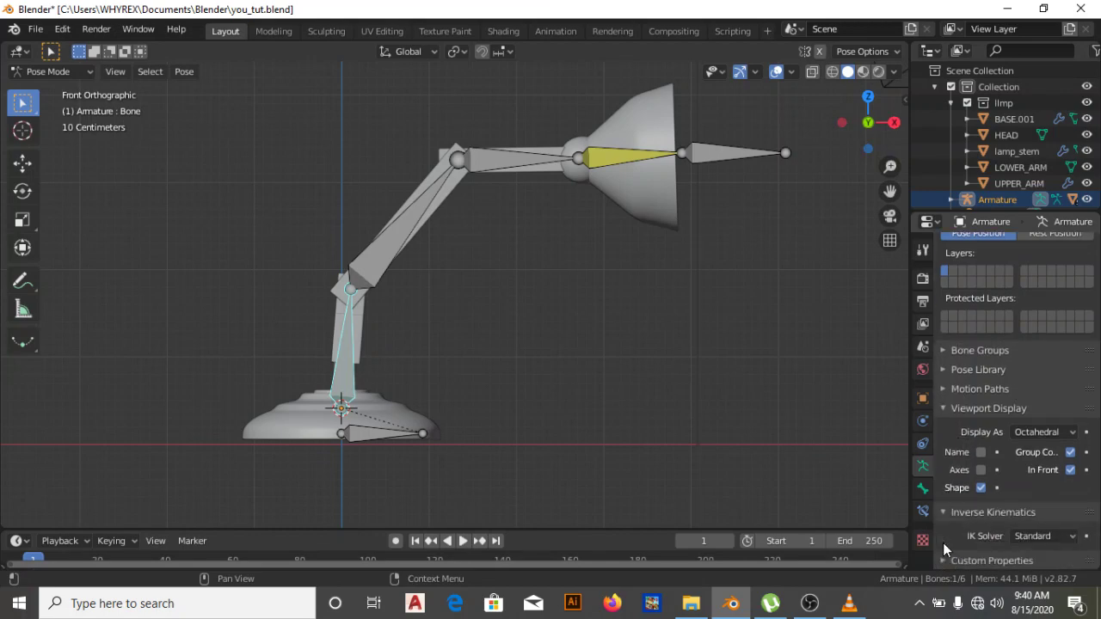
pyautogui.press('n')
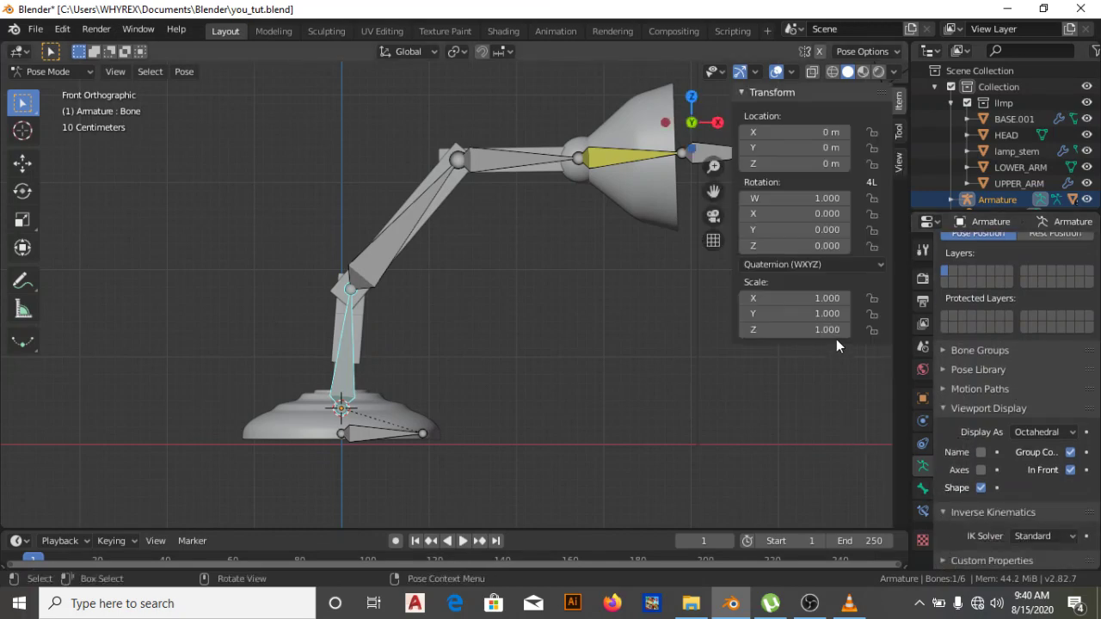
pyautogui.press('n')
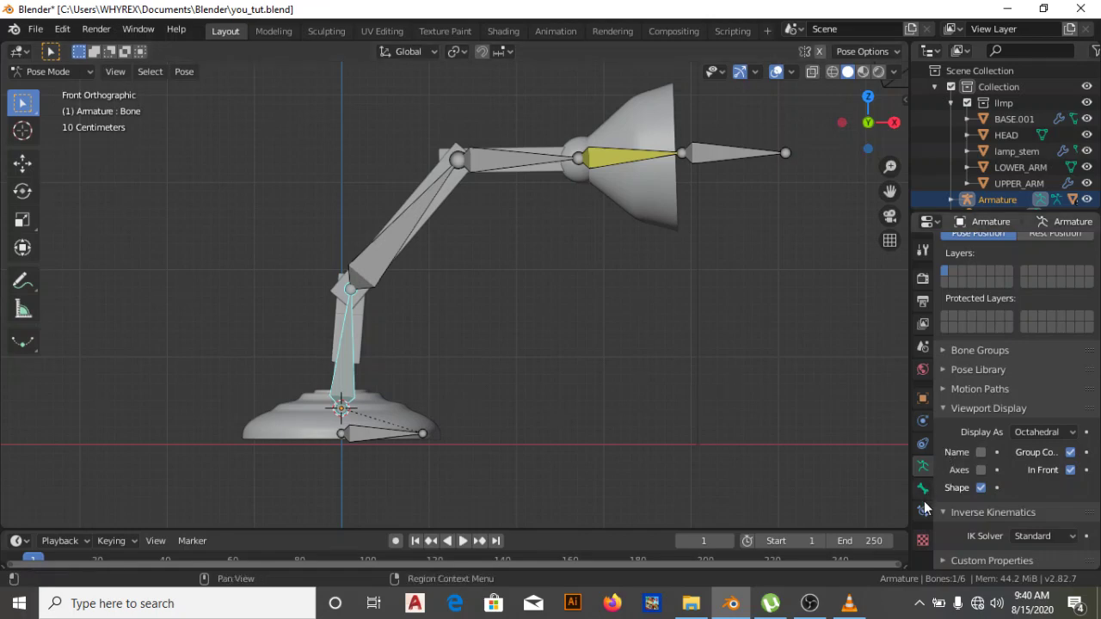
# Expand the Inverse Kinematics settings in the stem bone's properties and examine its lock, stiffness and limit options.
pyautogui.click(923, 488)
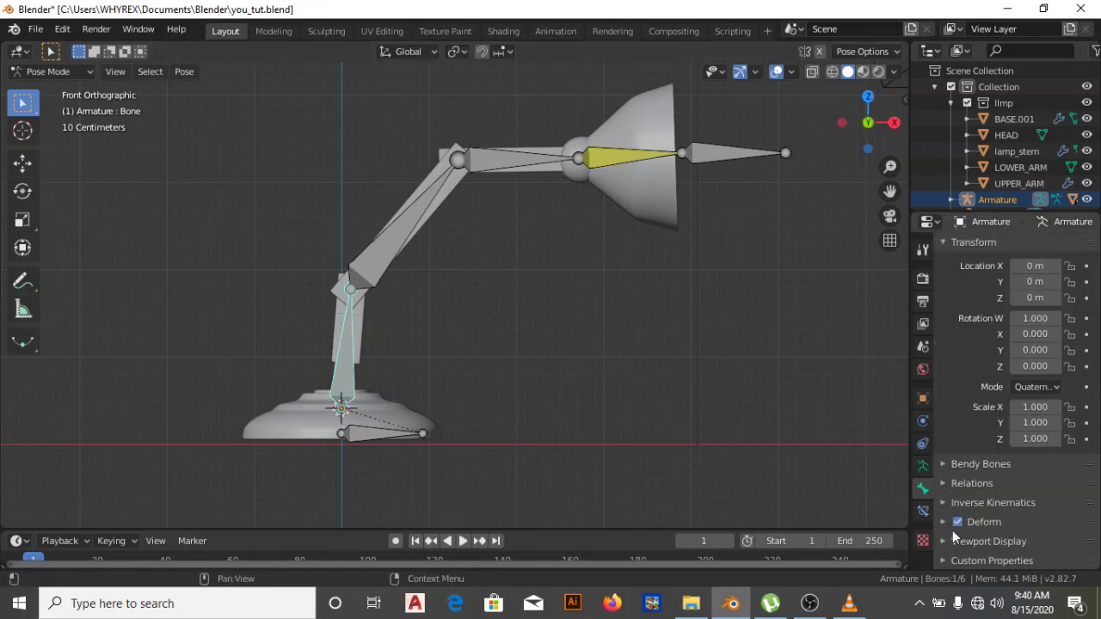
pyautogui.scroll(1, 955, 484)
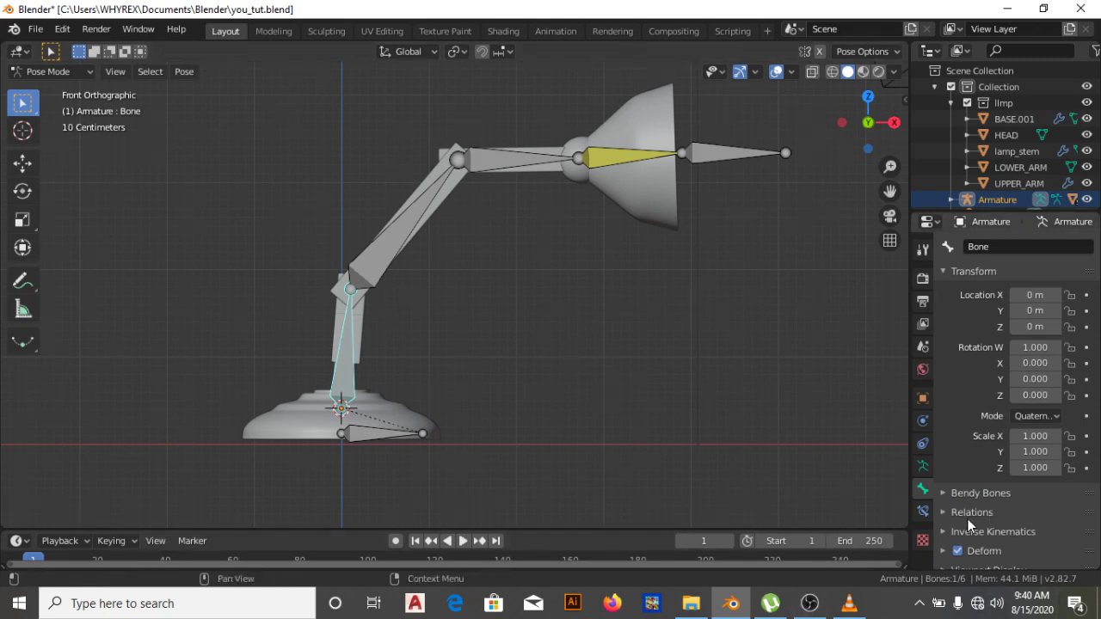
pyautogui.click(948, 529)
pyautogui.scroll(-4, 948, 530)
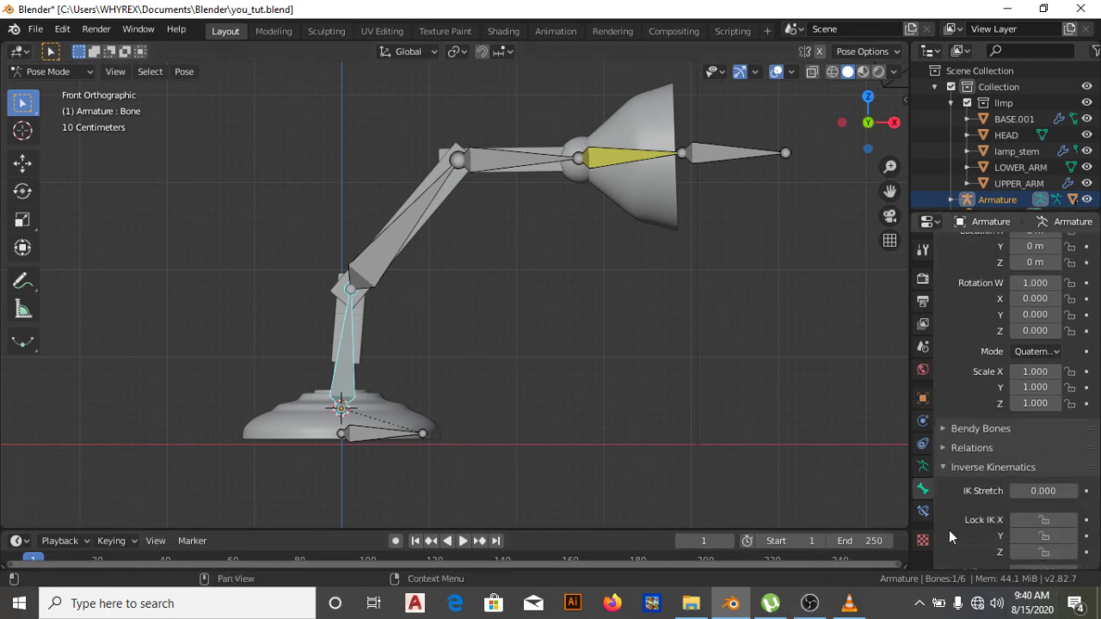
pyautogui.scroll(-5, 950, 487)
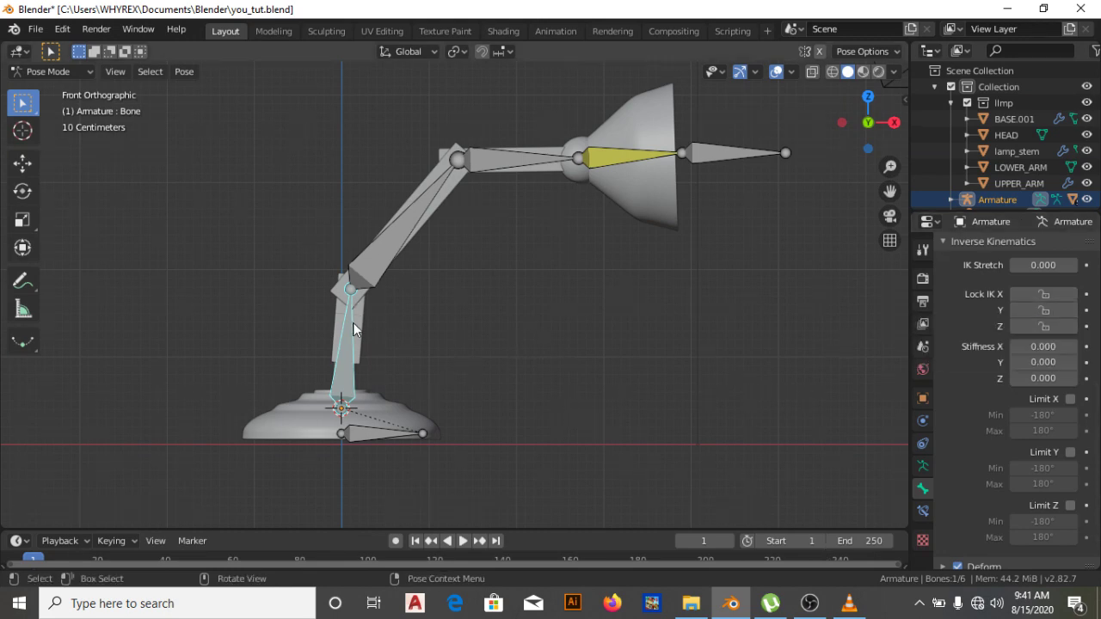
# Turn on the display of bone axes for the armature and examine the stem bone's axis directions.
pyautogui.click(927, 512)
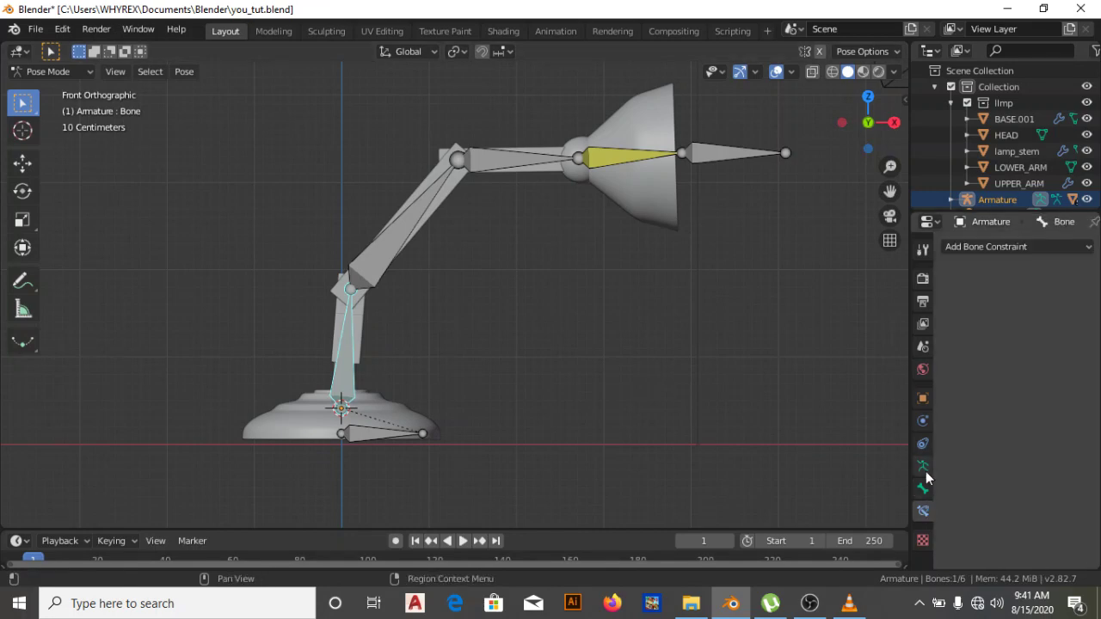
pyautogui.click(924, 469)
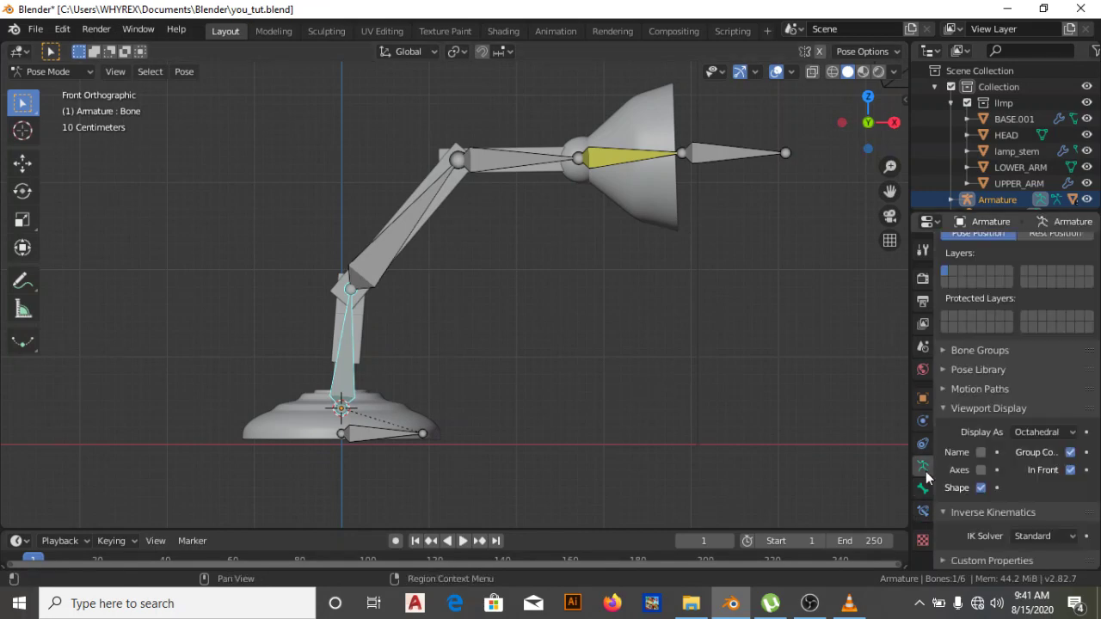
pyautogui.click(980, 470)
pyautogui.scroll(3, 391, 396)
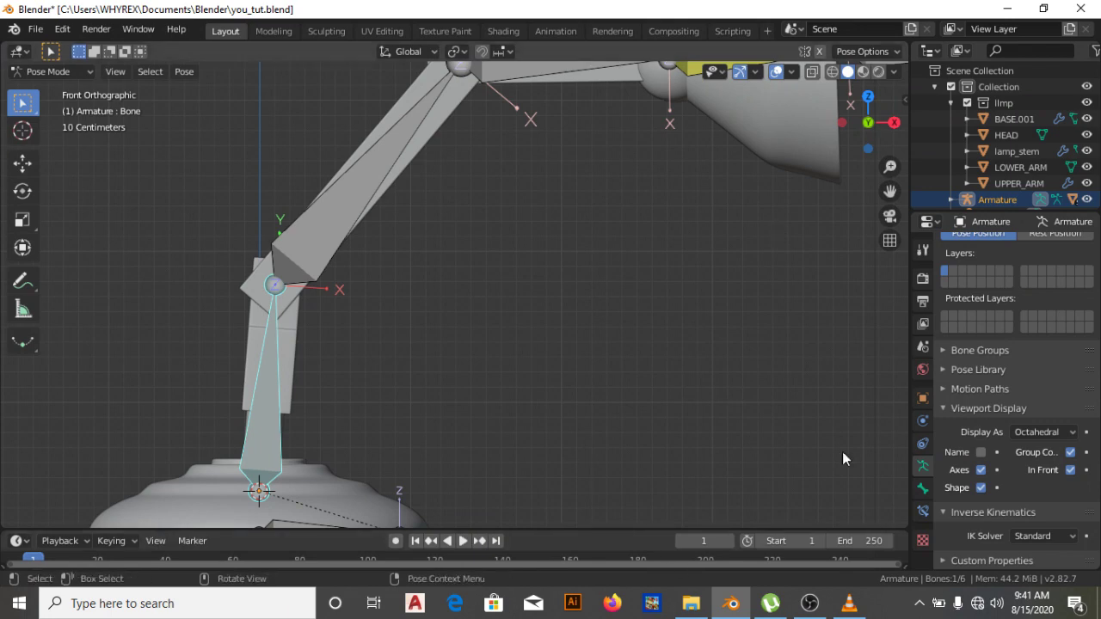
# Lock the stem bone's inverse kinematics rotation on the X and Z axes.
pyautogui.click(923, 489)
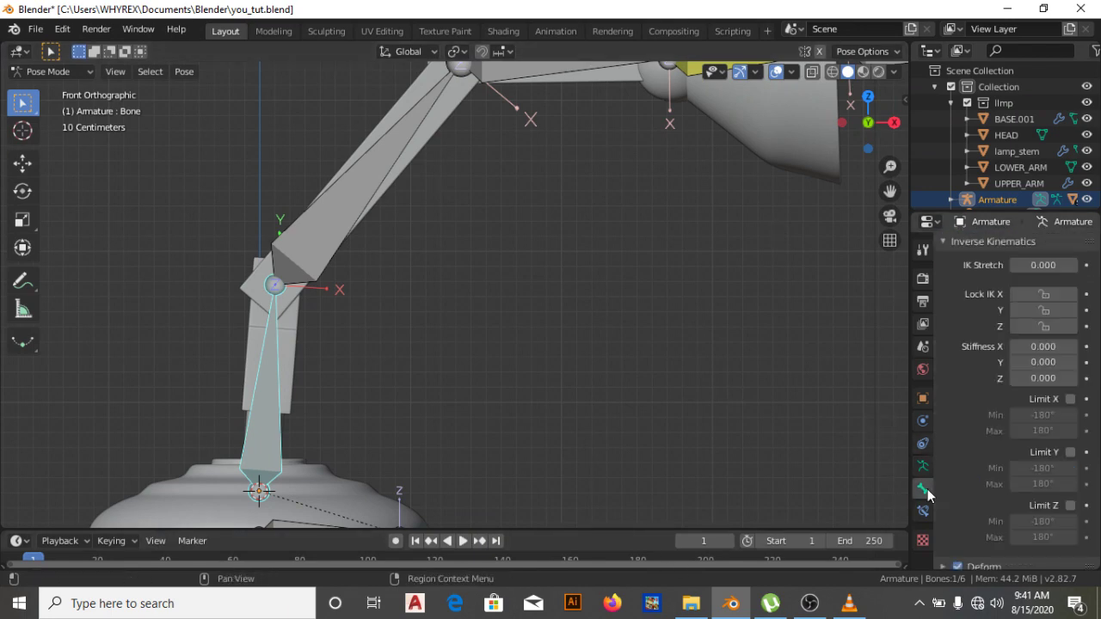
pyautogui.click(1044, 295)
pyautogui.click(1046, 325)
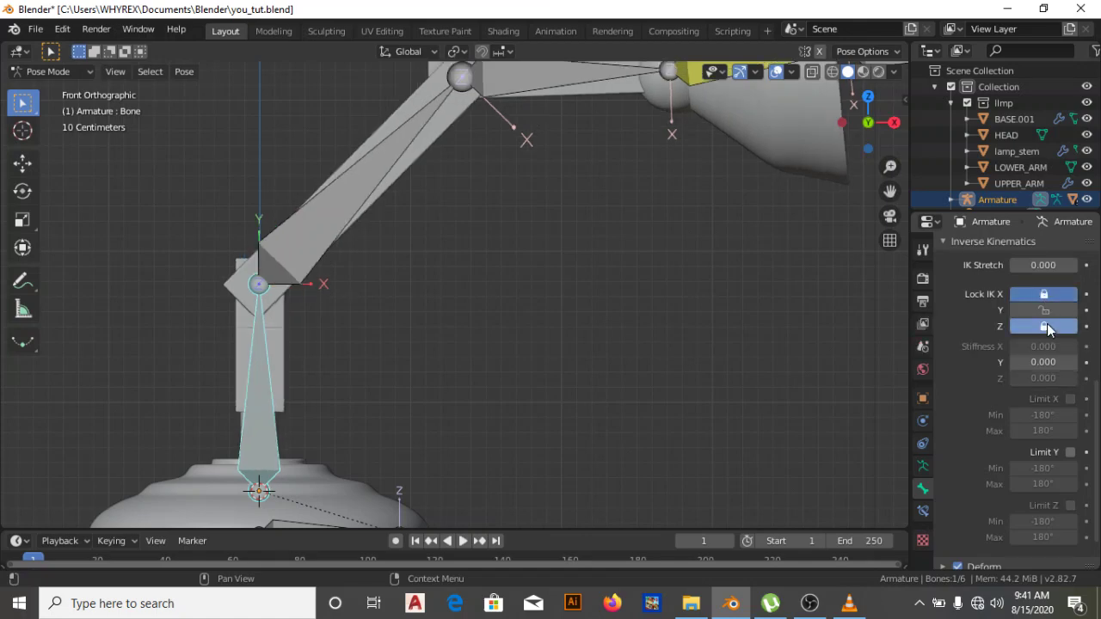
# Test-move the target bone in Pose Mode to check the chain with the stem bone locked, and cancel the move.
pyautogui.scroll(-2, 632, 461)
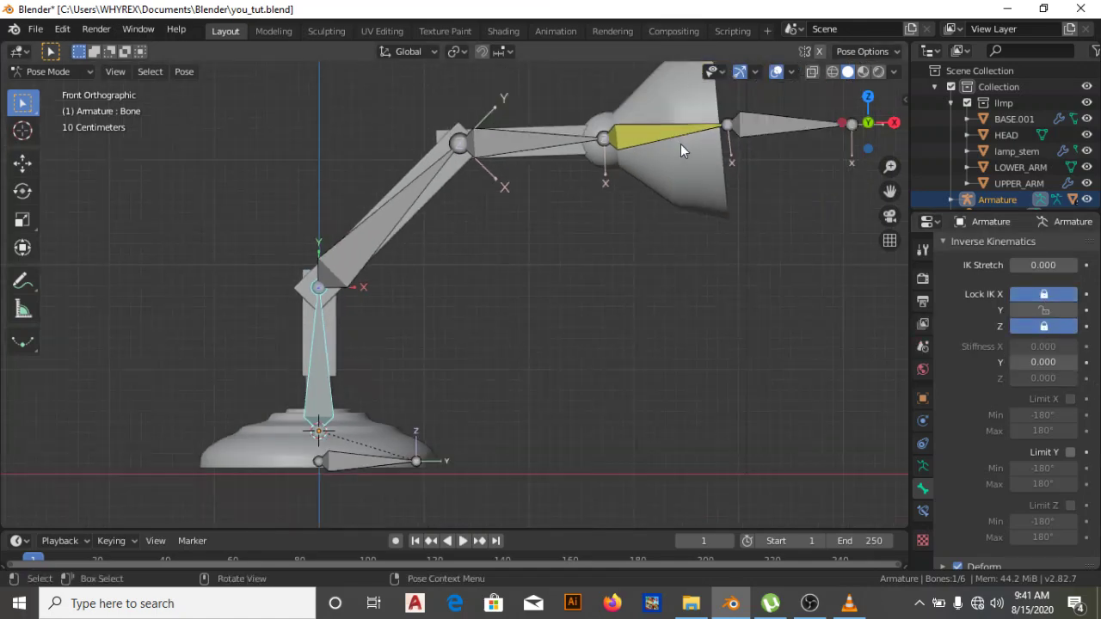
pyautogui.hotkey('ctrl', 'Tab')
pyautogui.click(677, 144)
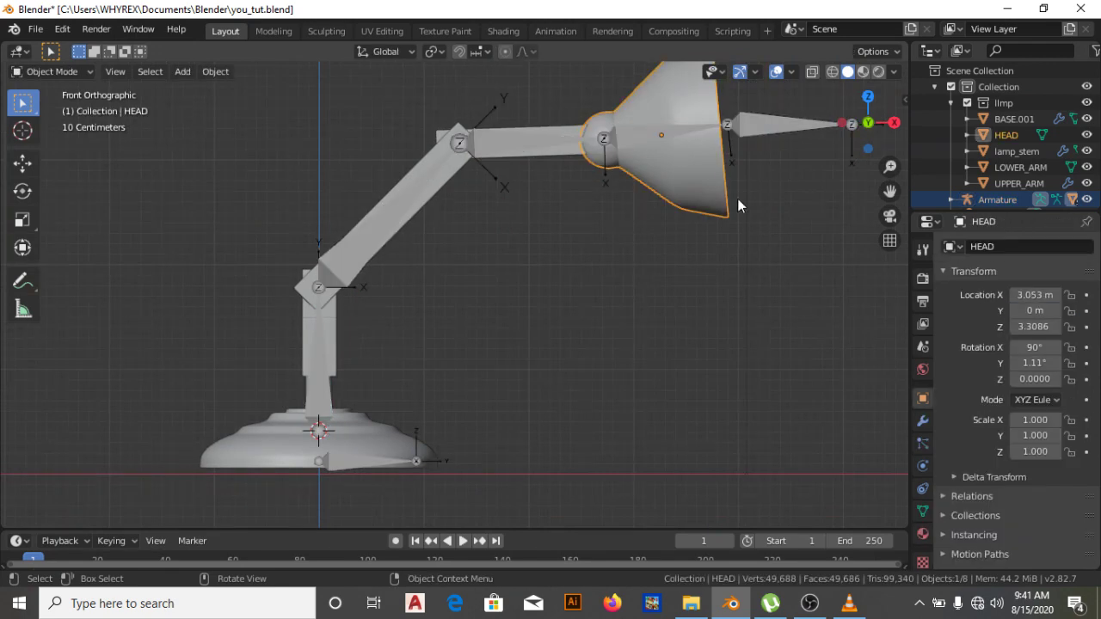
pyautogui.click(756, 121)
pyautogui.hotkey('ctrl', 'Tab')
pyautogui.press('g')
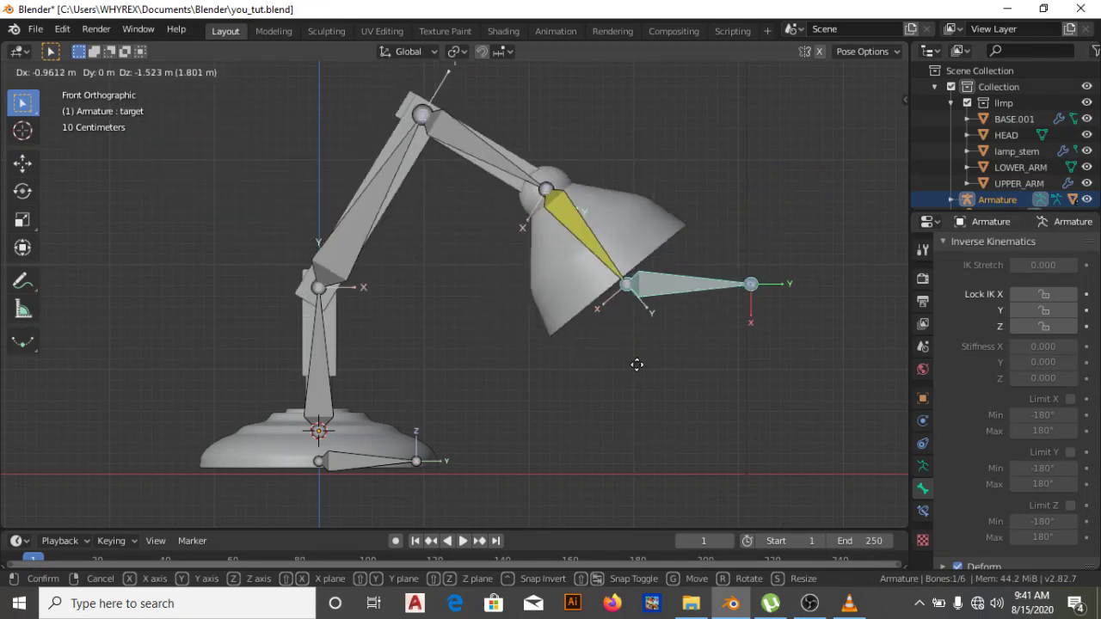
pyautogui.click(736, 209)
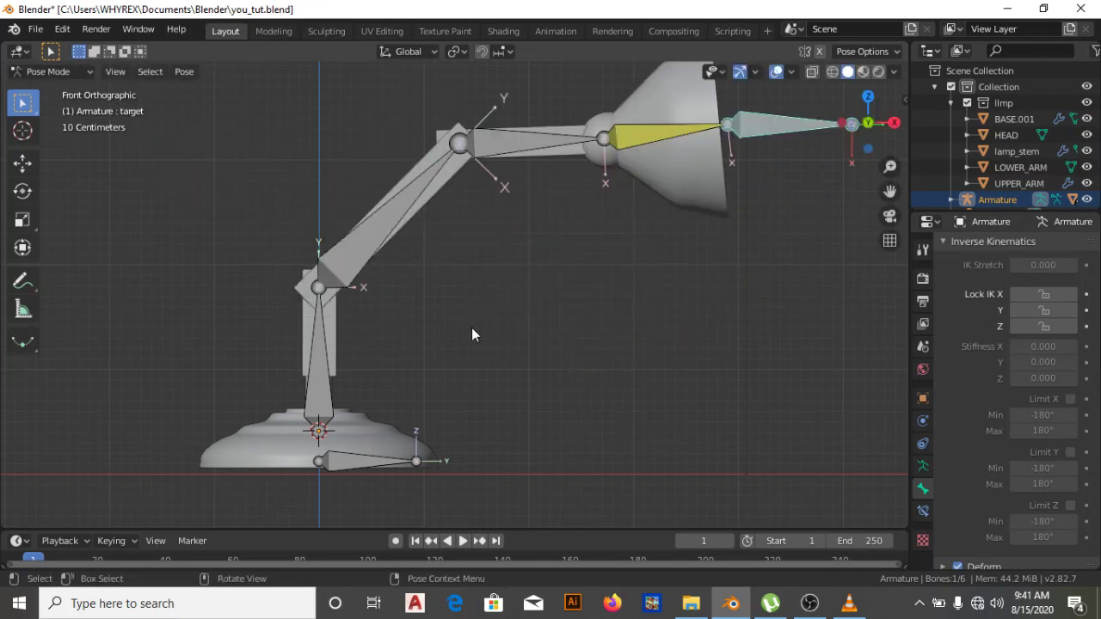
# Enable the Y rotation limit in the stem bone's inverse kinematics settings and set its minimum to -90°.
pyautogui.click(324, 353)
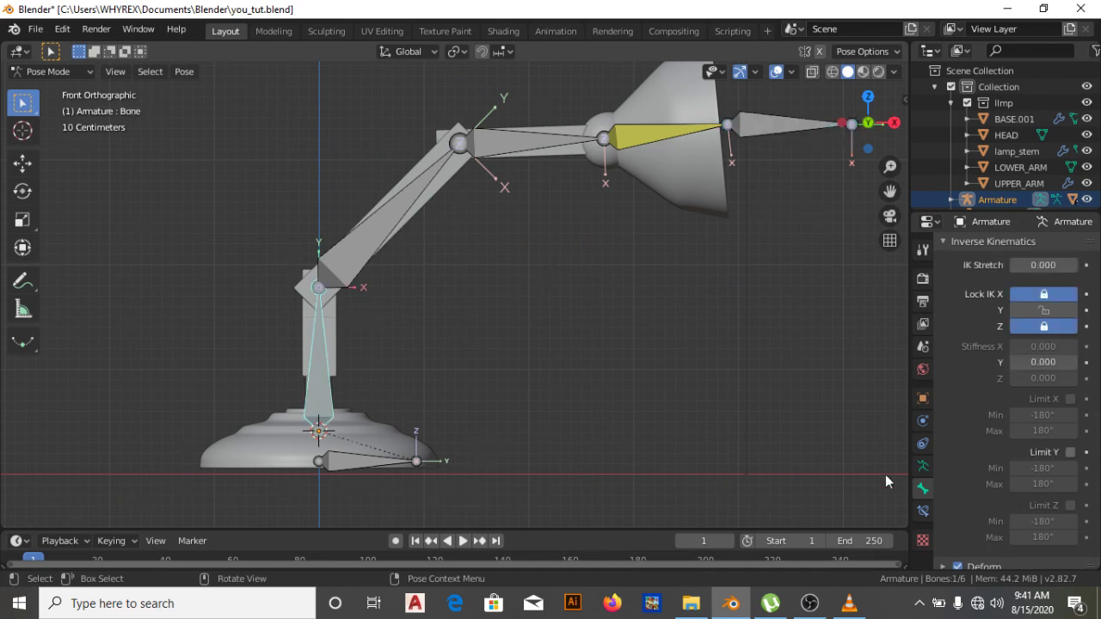
pyautogui.scroll(-2, 1057, 462)
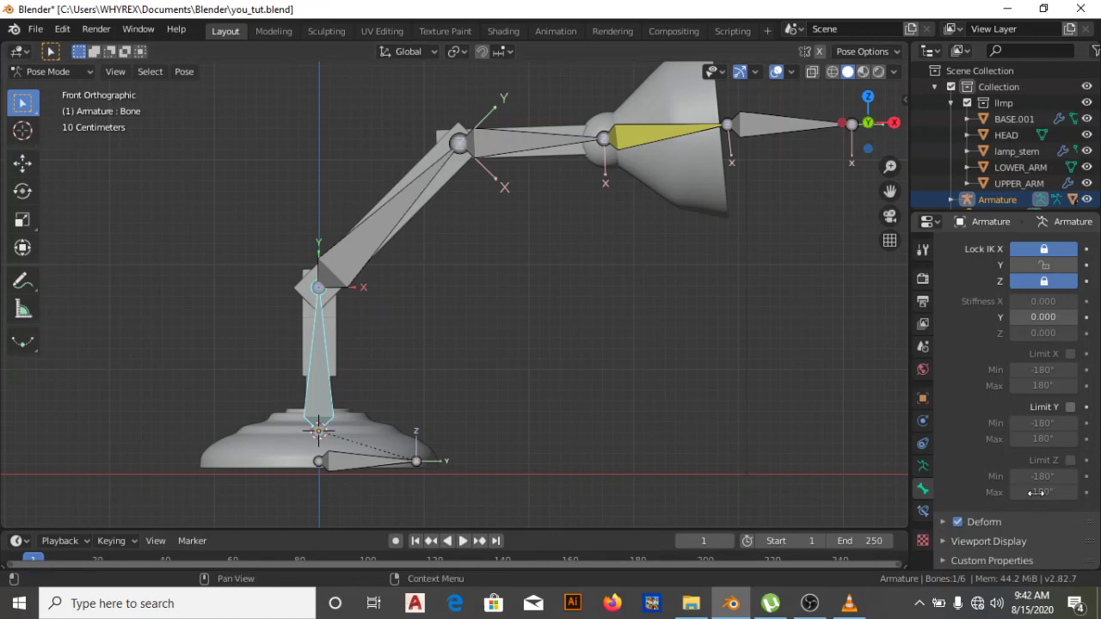
pyautogui.click(1068, 409)
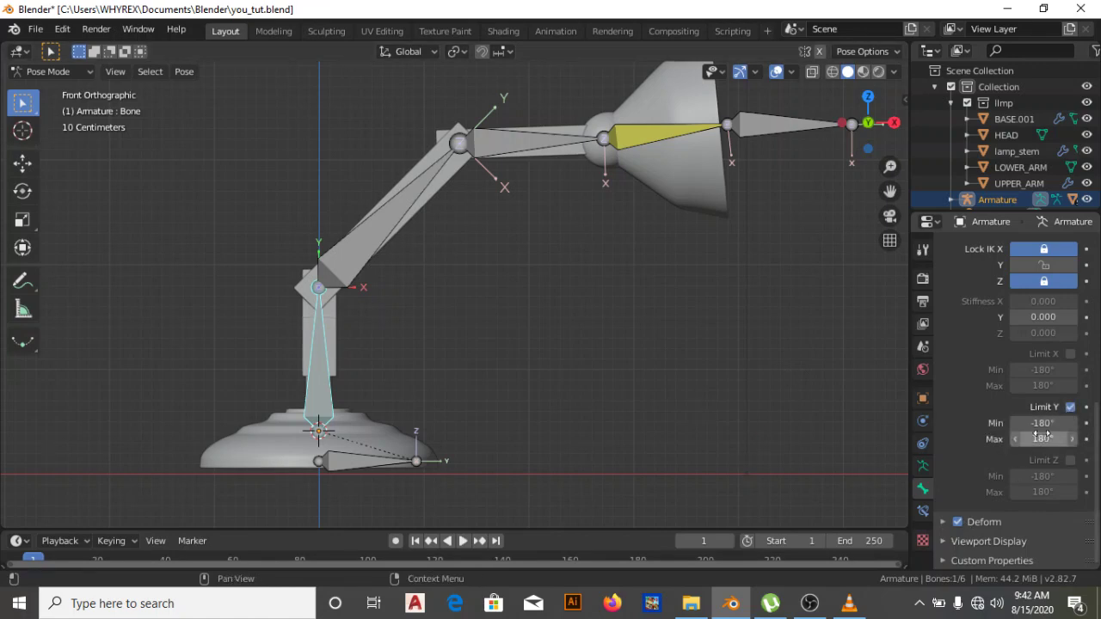
pyautogui.click(1043, 423)
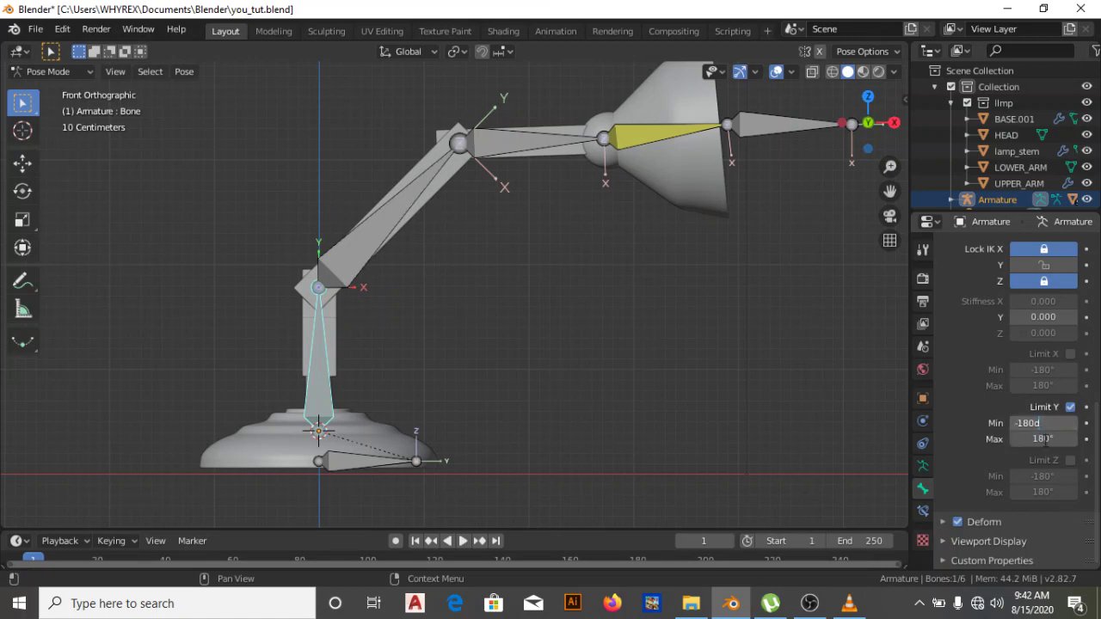
pyautogui.write('-90')
pyautogui.press('Left')
pyautogui.press('Left')
pyautogui.press('Left')
pyautogui.press('BackSpace')
pyautogui.press('BackSpace')
pyautogui.press('BackSpace')
pyautogui.press('BackSpace')
pyautogui.press('BackSpace')
pyautogui.press('Return')
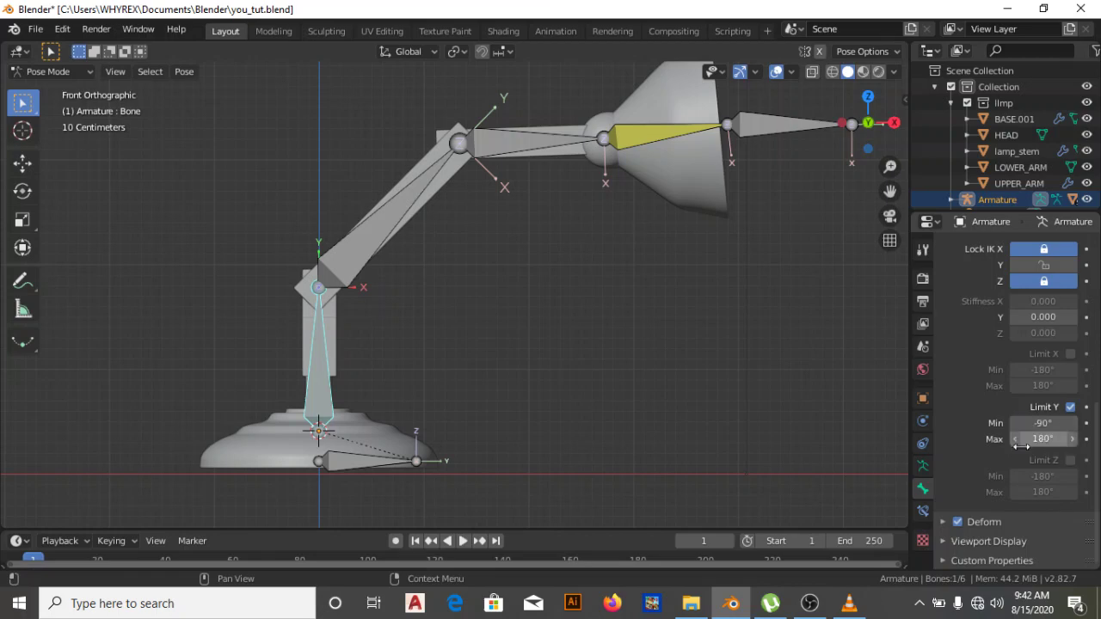
# Test-move the target bone in the front view to check the chain with the Y limit, and cancel the move.
pyautogui.click(792, 128)
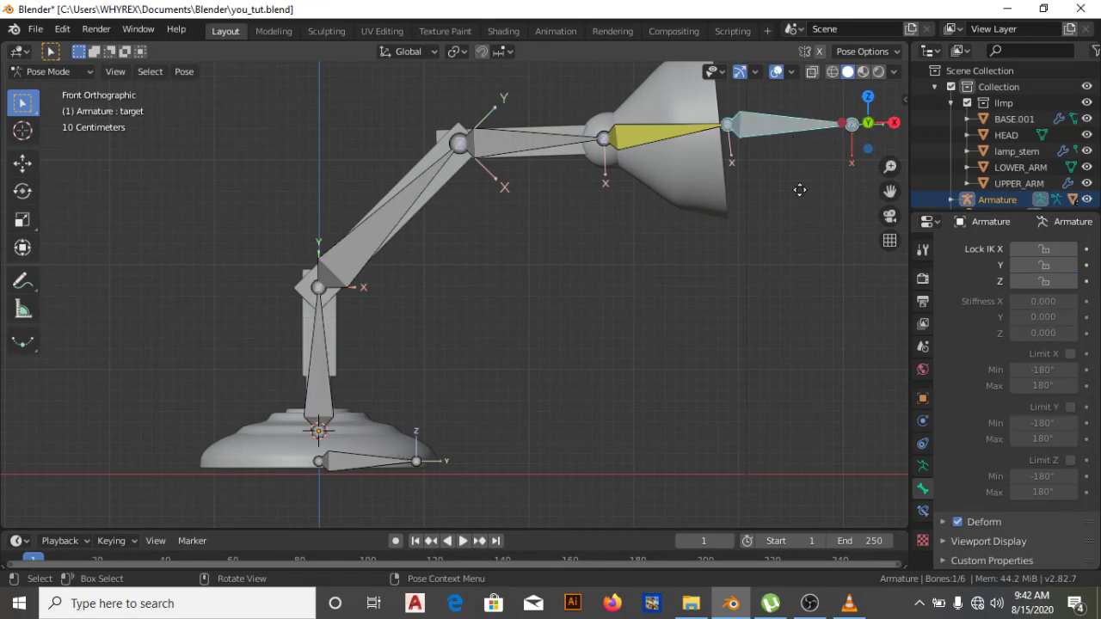
pyautogui.press('g')
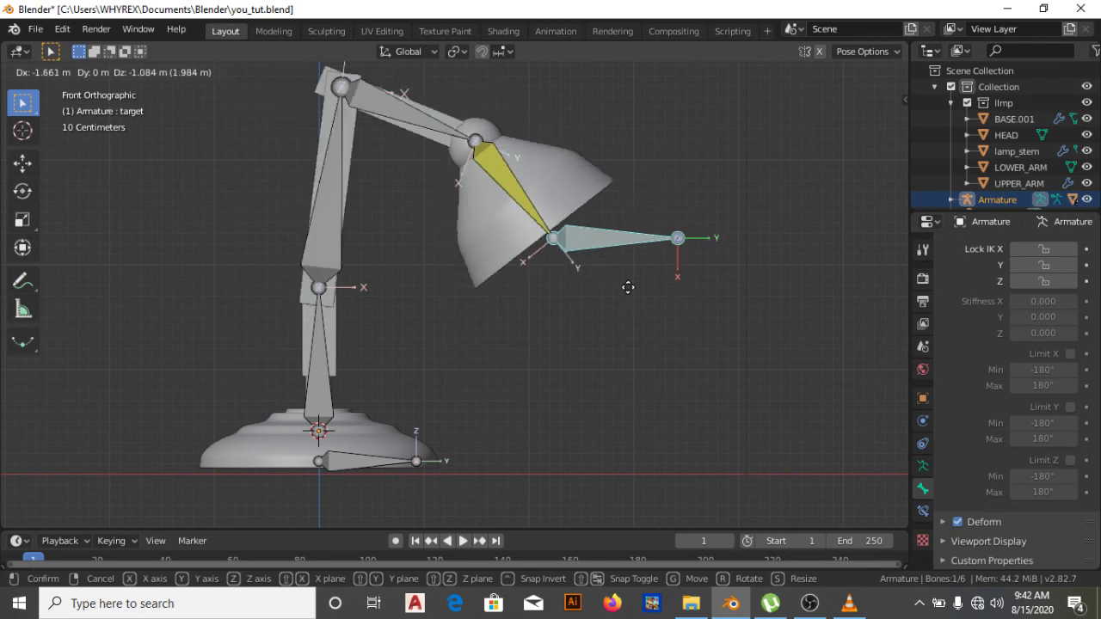
pyautogui.click(802, 172)
# Test-move the target bone in a perspective view to check the lamp's sideways turning, cancel it and return to the front view.
pyautogui.scroll(-1, 397, 391)
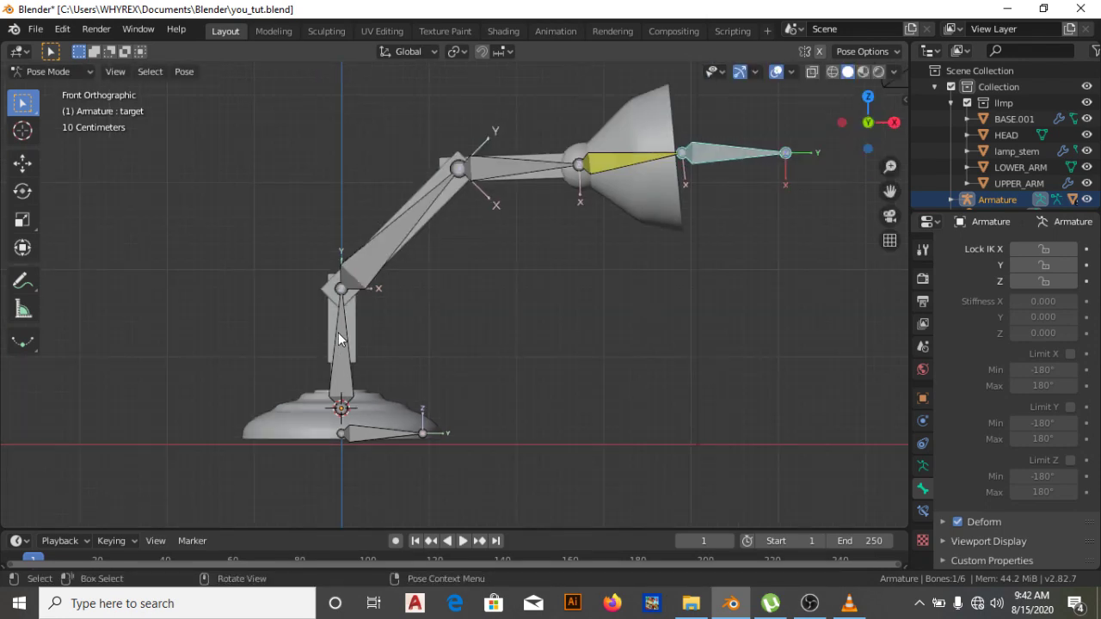
pyautogui.moveTo(396, 343); pyautogui.dragTo(572, 422, button='middle')
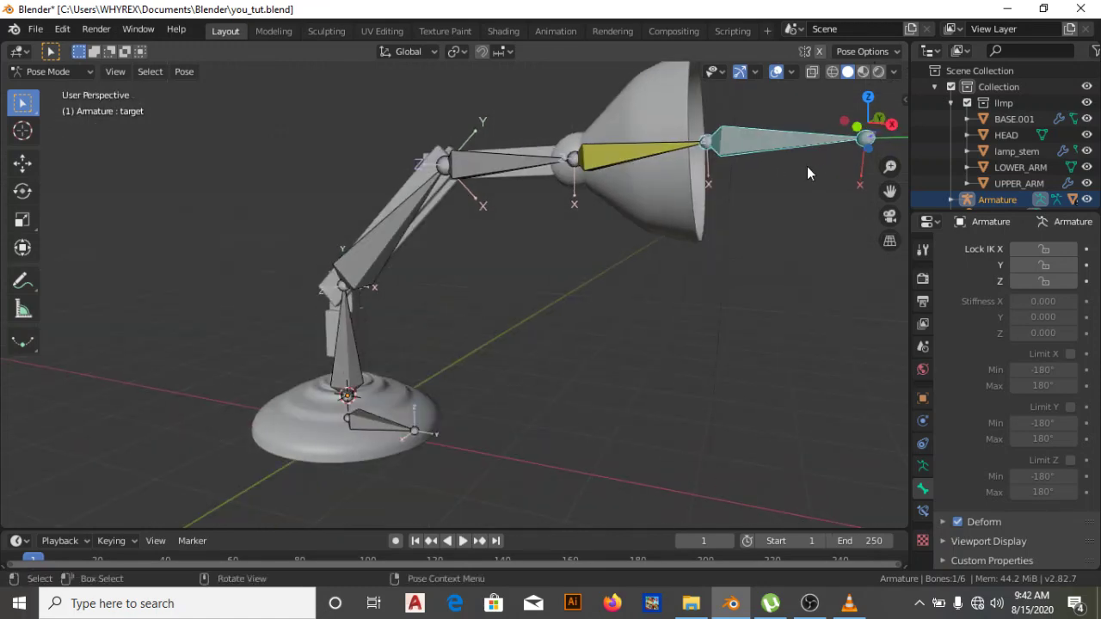
pyautogui.press('g')
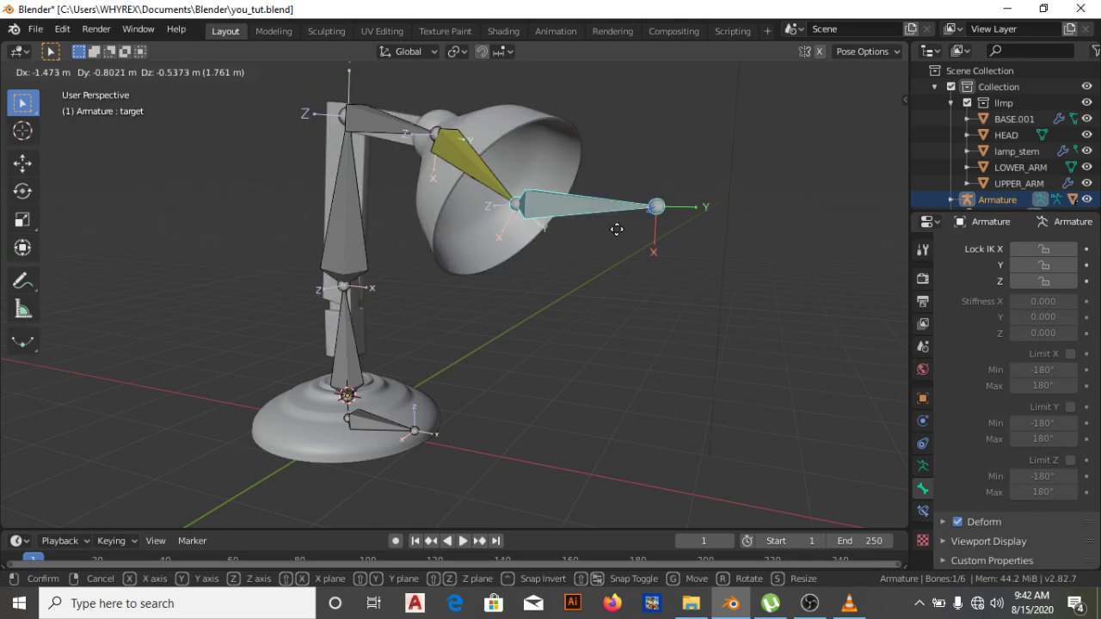
pyautogui.click(616, 229)
pyautogui.press('KP_1')
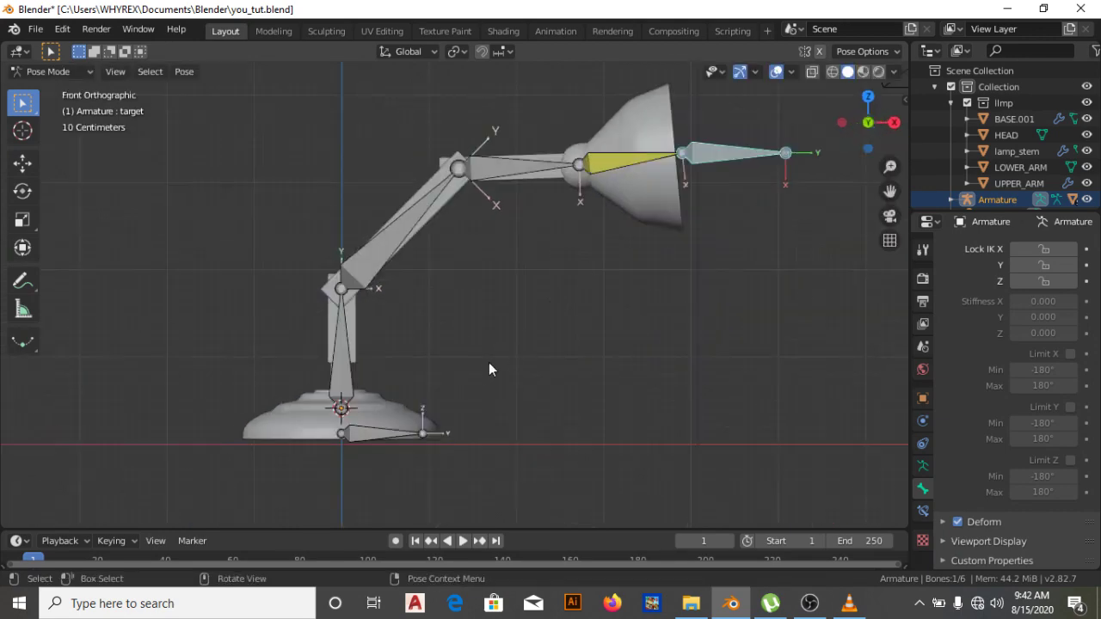
# Lock the lower arm bone's inverse kinematics rotation on the X and Y axes.
pyautogui.scroll(1, 353, 340)
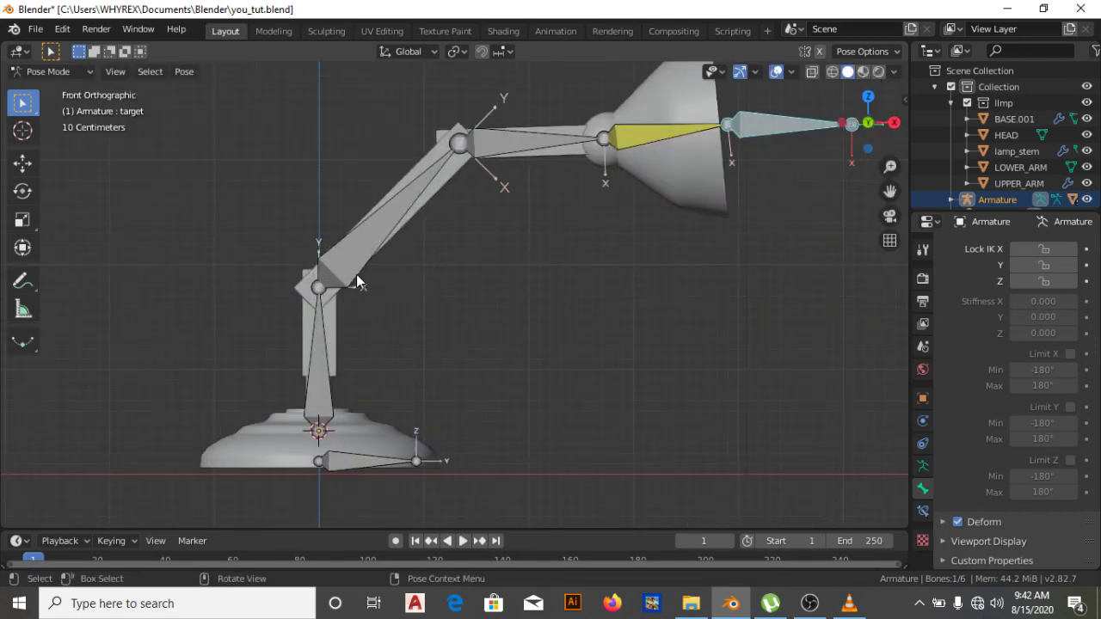
pyautogui.click(378, 229)
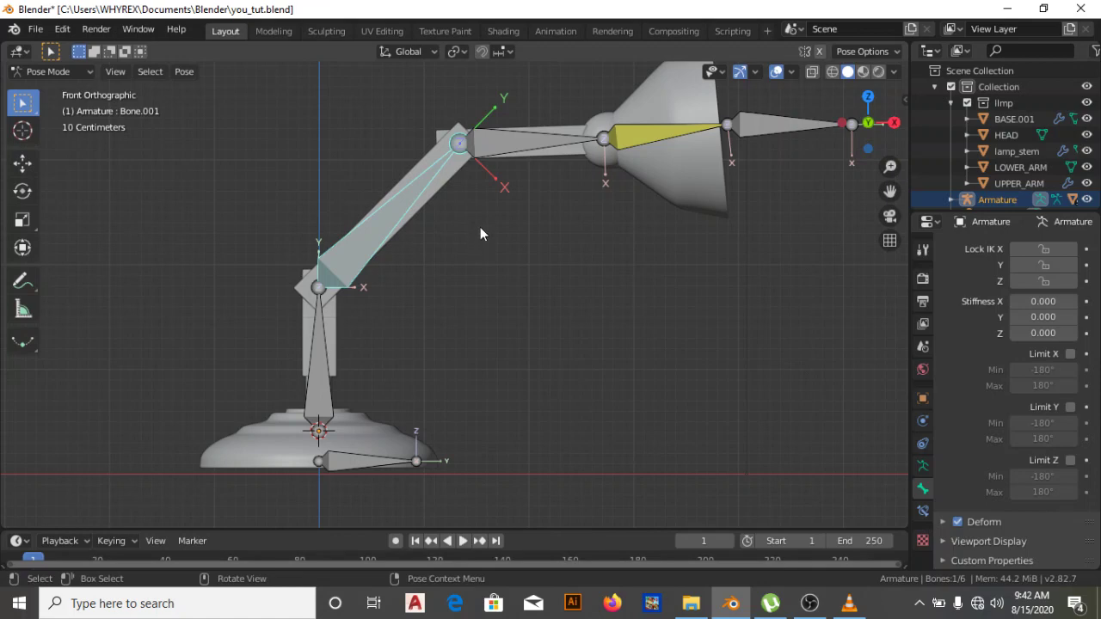
pyautogui.click(1046, 251)
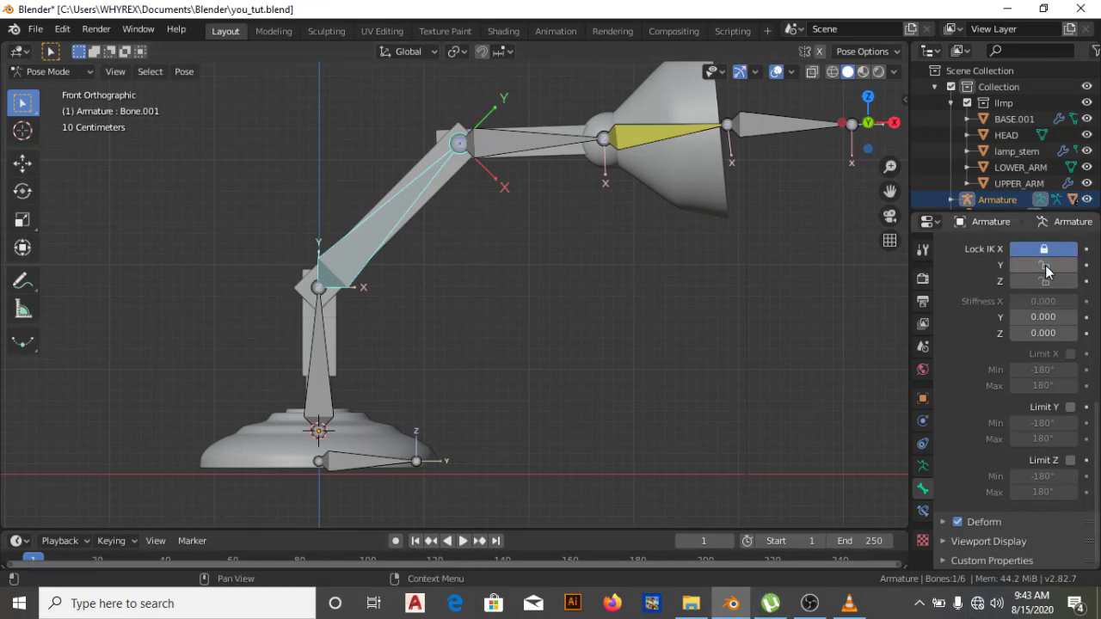
pyautogui.click(1044, 266)
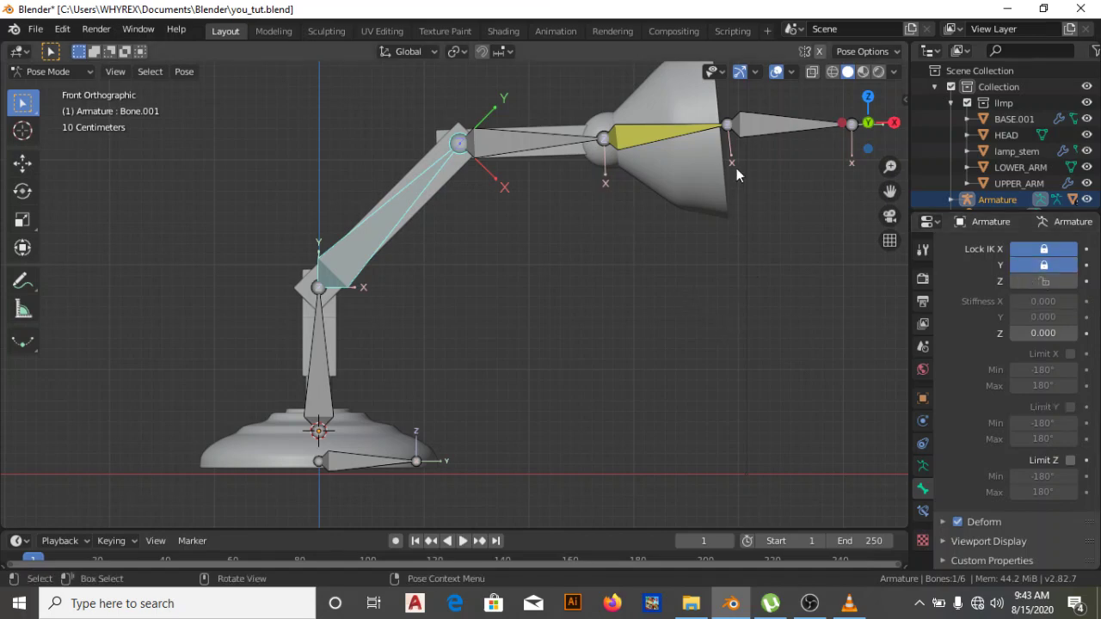
# Test-move the target bone in the front view to check the chain with the lower arm bone locked, and cancel the move.
pyautogui.click(768, 136)
pyautogui.press('g')
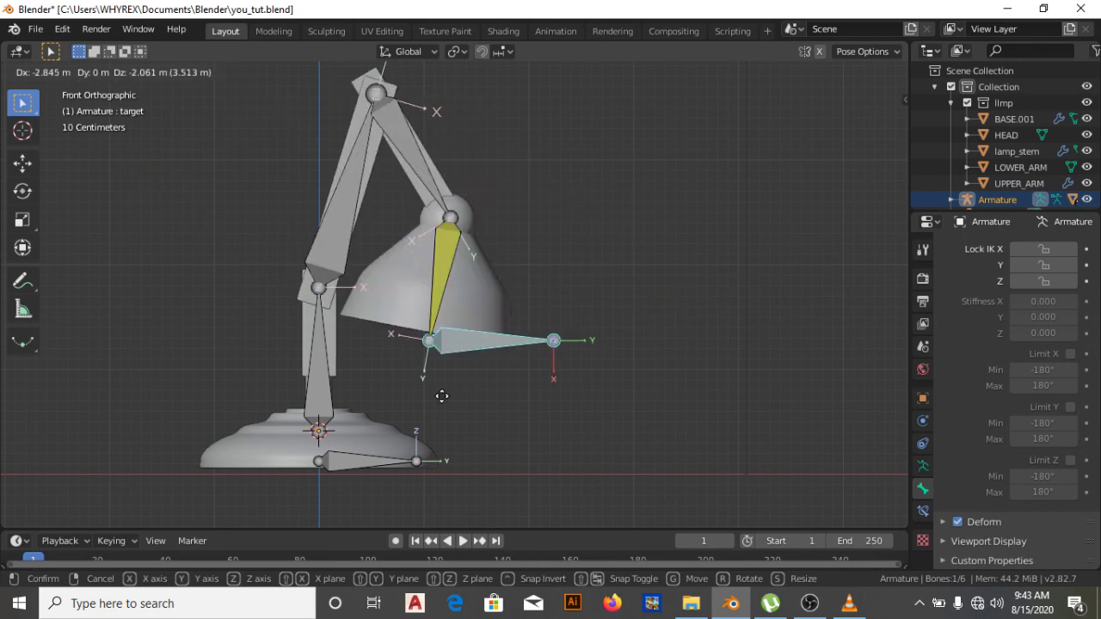
pyautogui.click(545, 362)
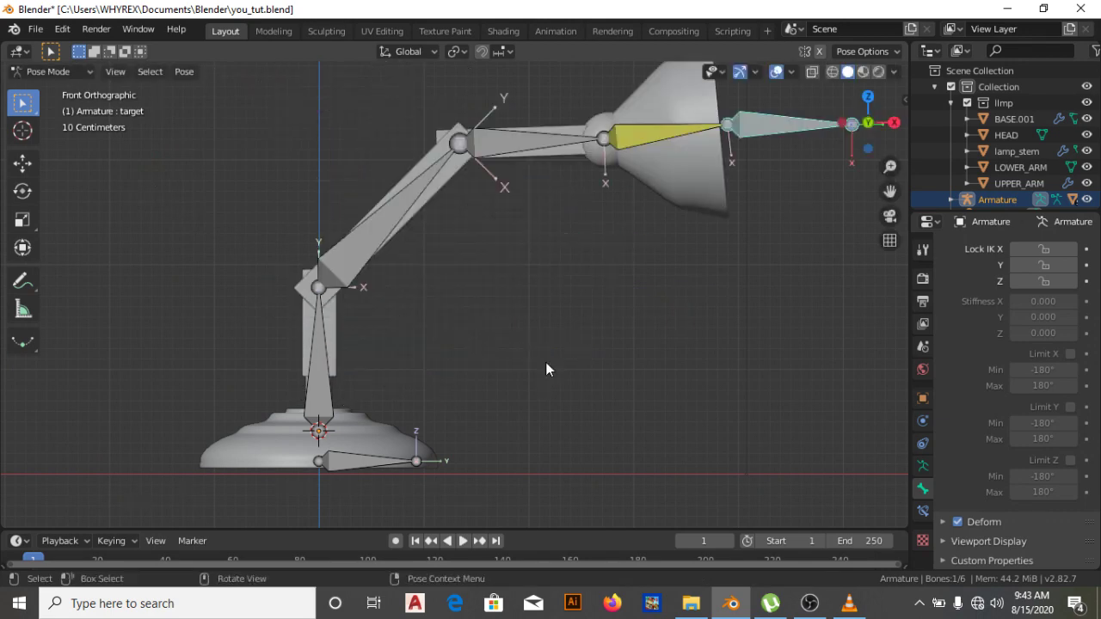
# Test-move the target bone in a perspective view to check the locked lower arm, cancel it and return to the front view.
pyautogui.moveTo(545, 362); pyautogui.dragTo(638, 366, button='middle')
pyautogui.scroll(-3, 638, 365)
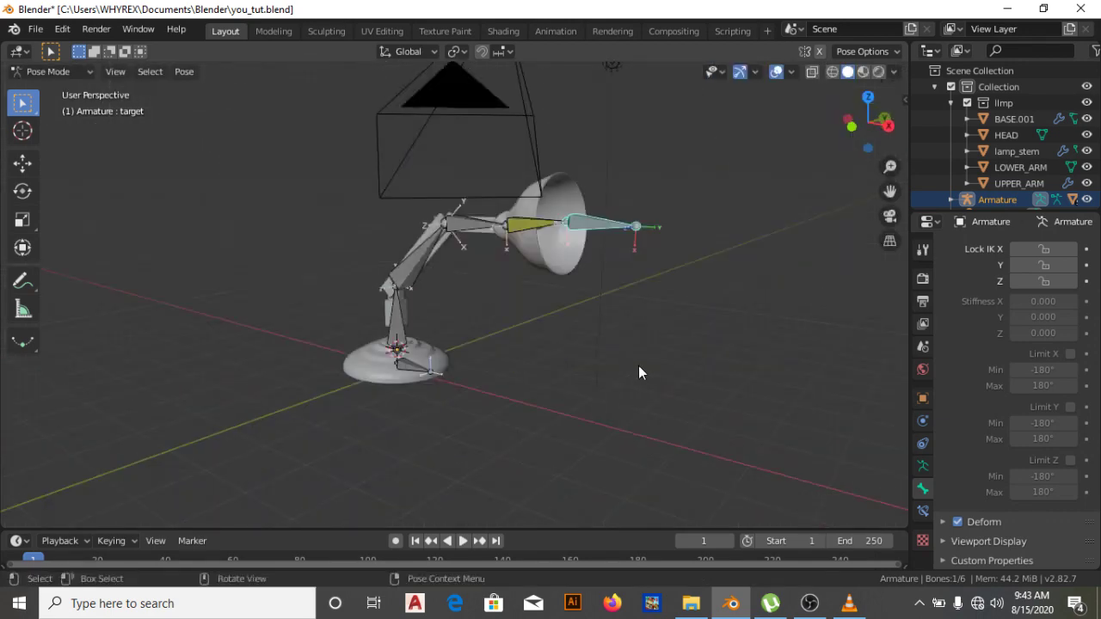
pyautogui.press('g')
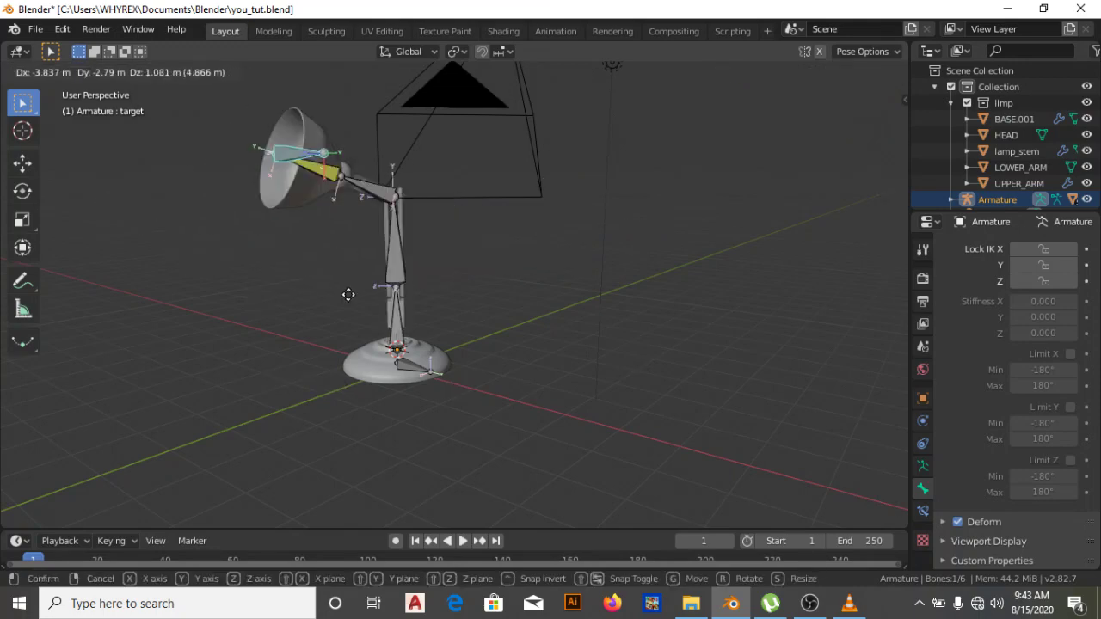
pyautogui.click(595, 327)
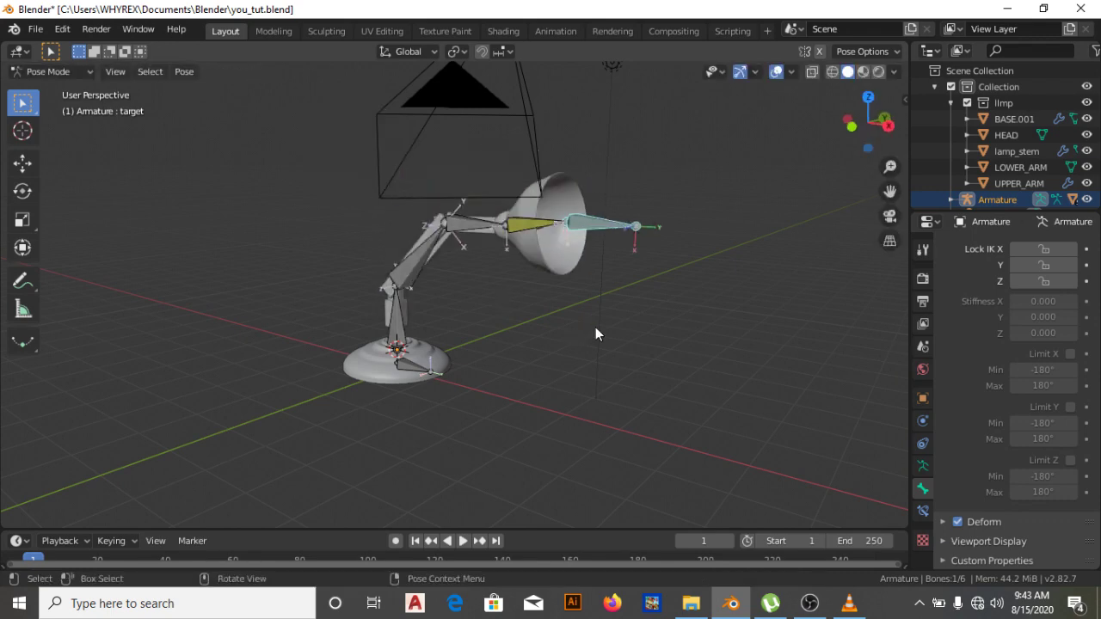
pyautogui.press('KP_1')
pyautogui.scroll(3, 602, 293)
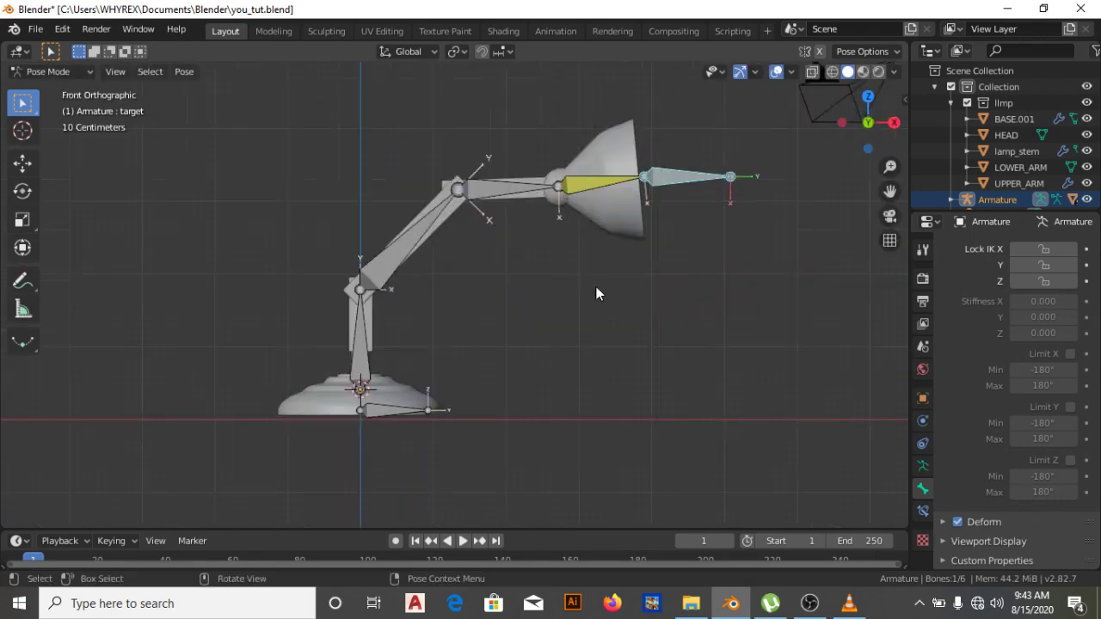
# Enable the Z rotation limit for the lower arm bone, then test-move the target bone and cancel the move.
pyautogui.click(421, 228)
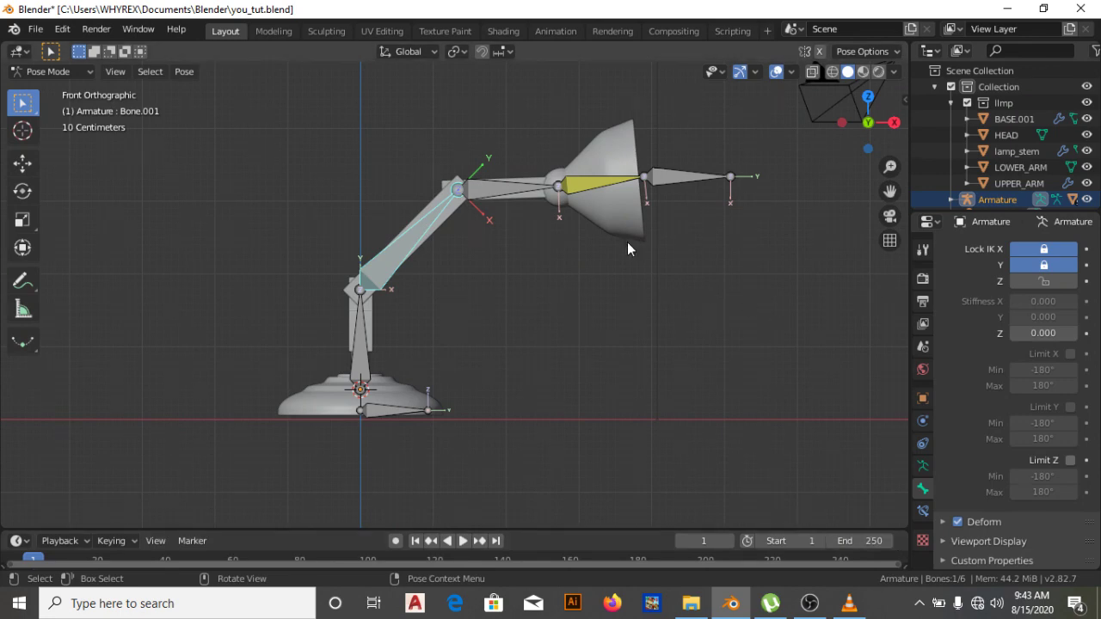
pyautogui.click(1072, 462)
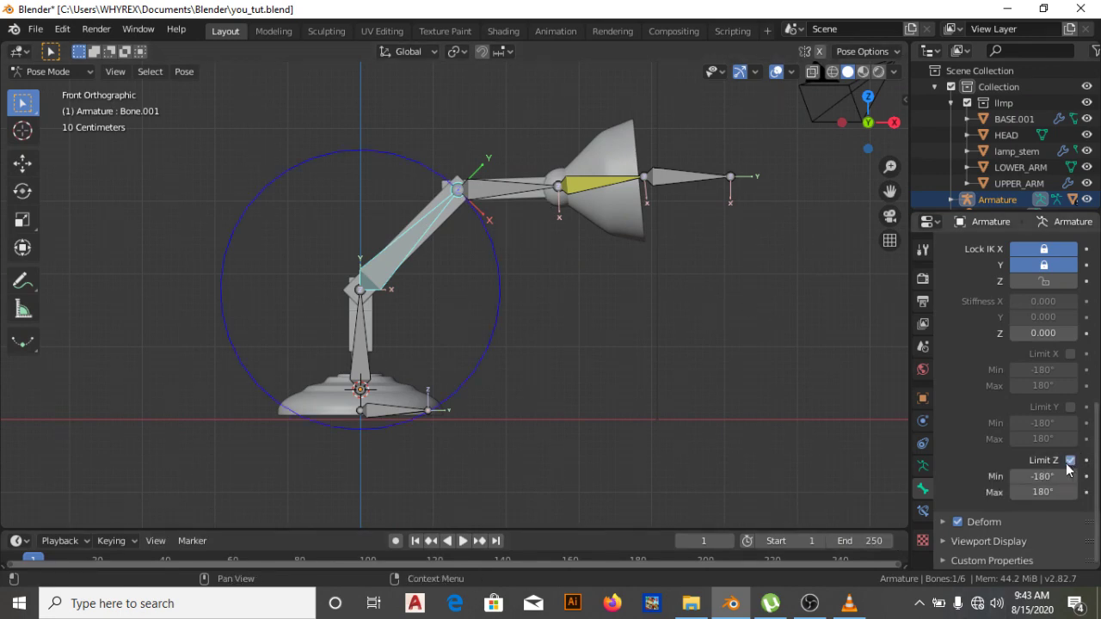
pyautogui.click(697, 177)
pyautogui.press('g')
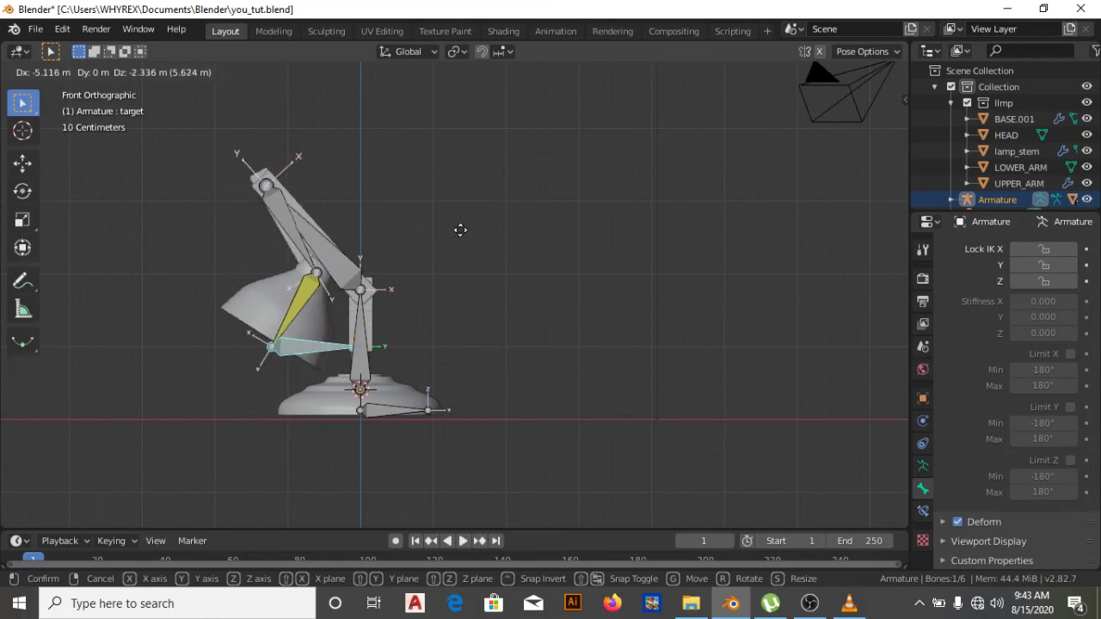
pyautogui.click(631, 302)
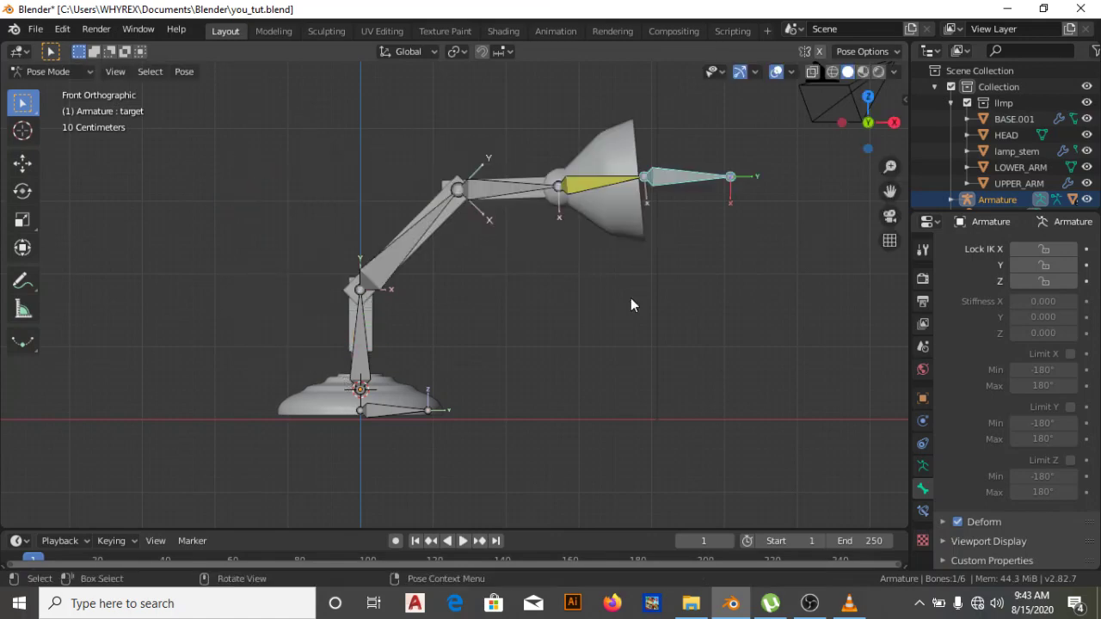
# Set the lower arm bone's IK Z limit to a minimum of -58.2° and a maximum of 82°.
pyautogui.click(422, 227)
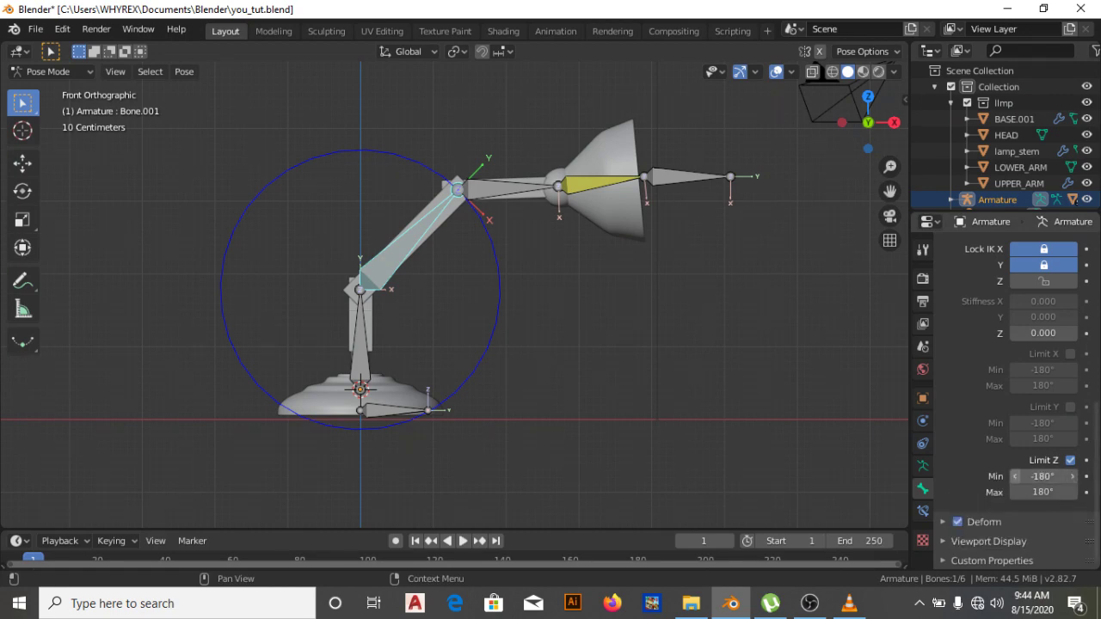
pyautogui.moveTo(1043, 475); pyautogui.dragTo(1096, 476)
pyautogui.moveTo(1042, 491); pyautogui.dragTo(1011, 491)
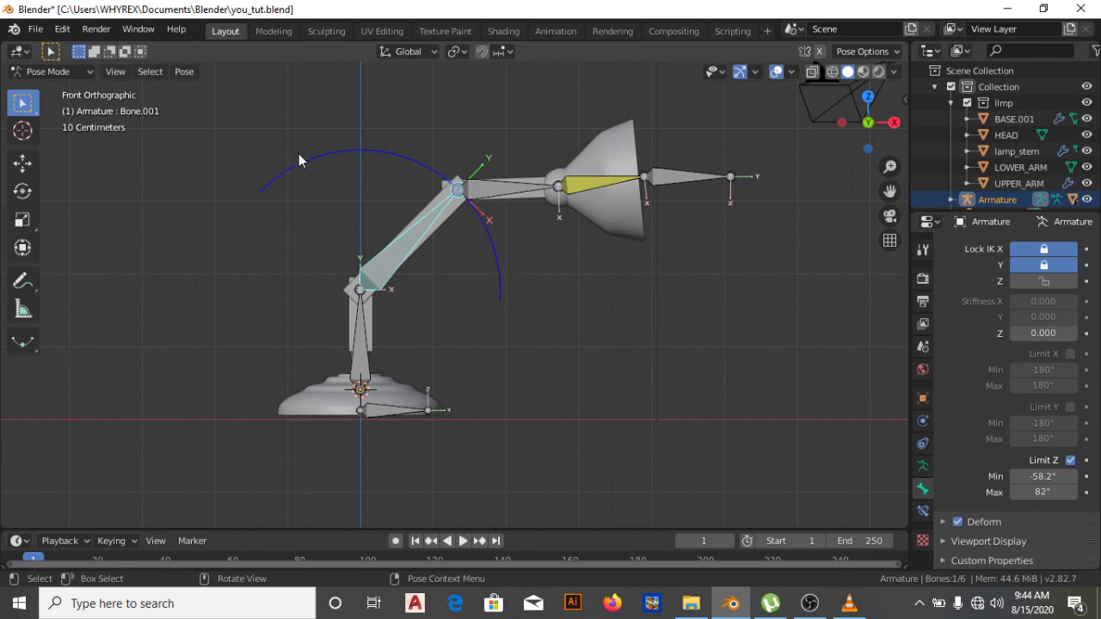
# Try moving the target bone straight down below the base to check the lower arm's Z limit, then undo the move.
pyautogui.click(663, 182)
pyautogui.press('g')
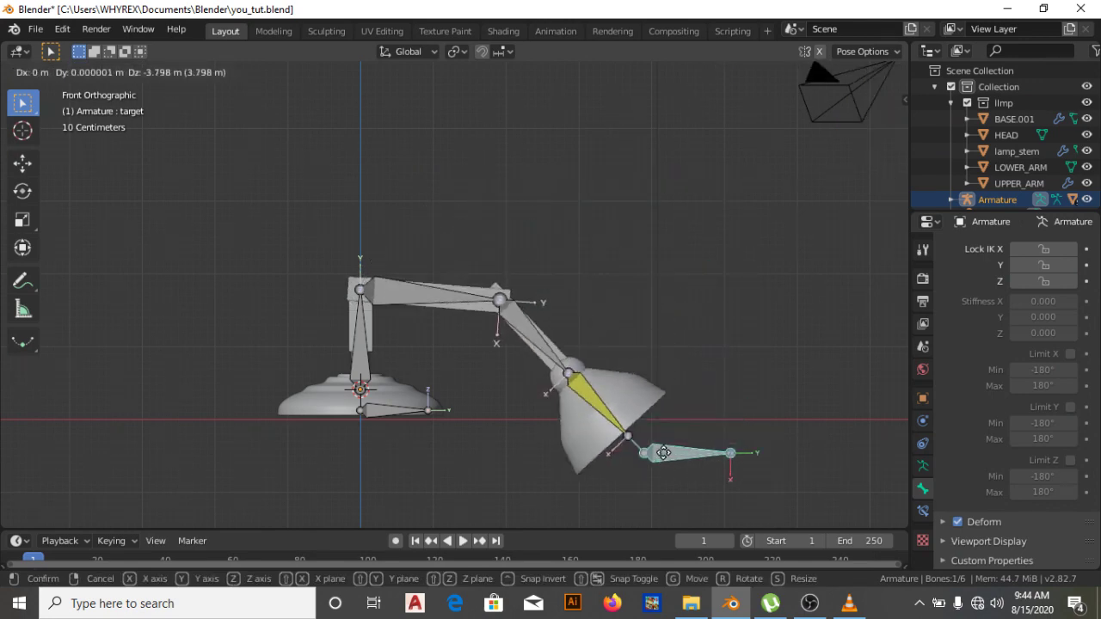
pyautogui.click(662, 438)
pyautogui.click(453, 302)
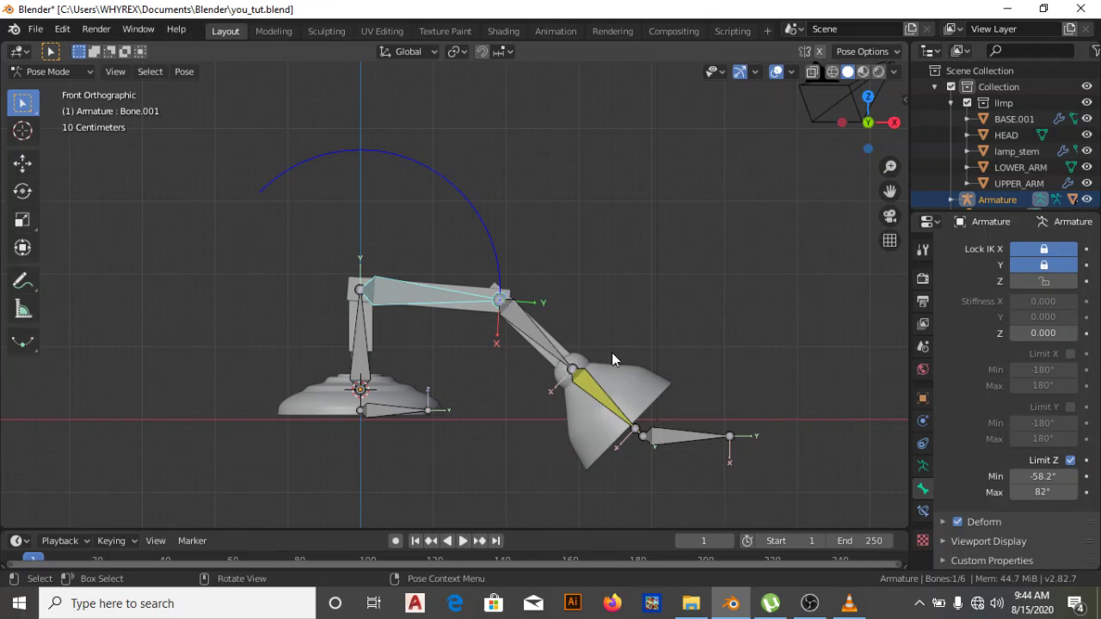
pyautogui.keyDown('ctrl'); pyautogui.click(583, 345); pyautogui.keyUp('ctrl')
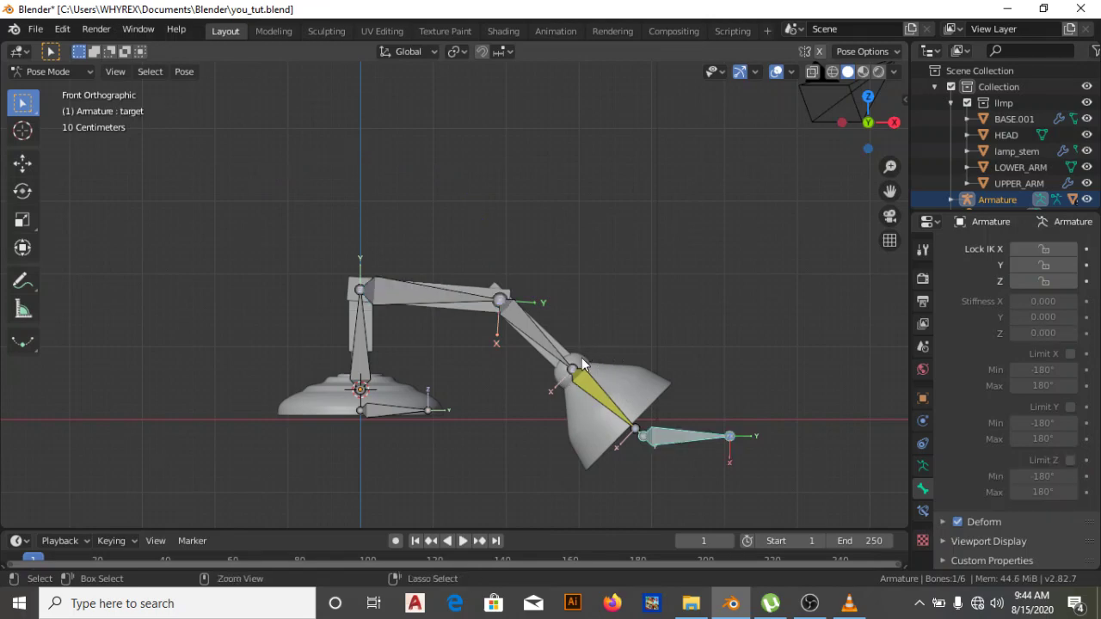
pyautogui.hotkey('ctrl', 'z')
pyautogui.click(403, 237)
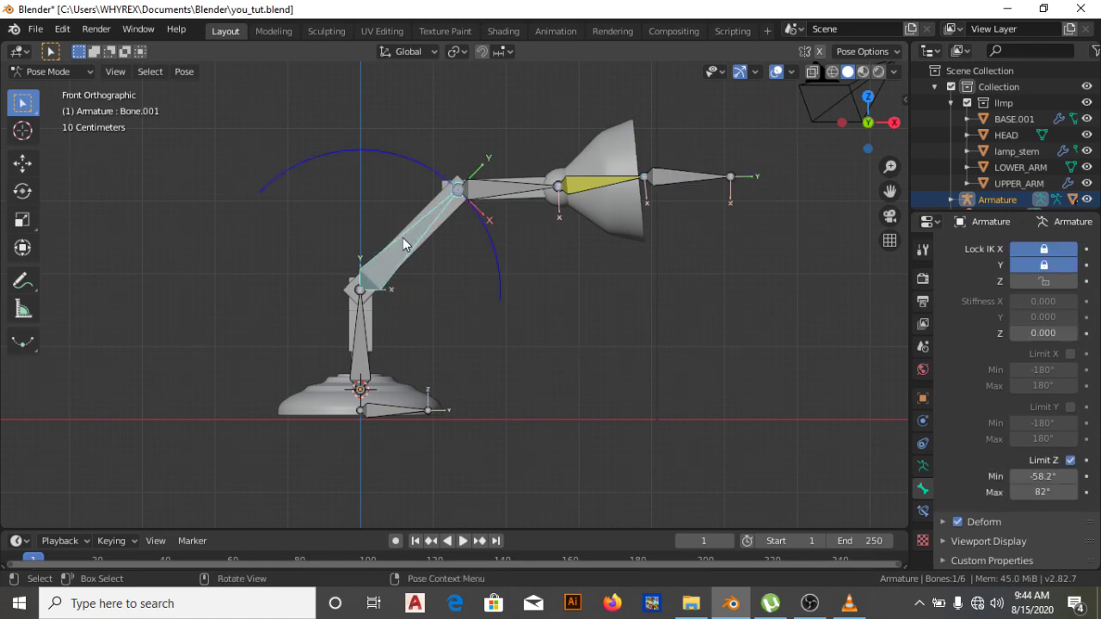
# Lock the upper arm bone's inverse kinematics rotation on the Y and X axes.
pyautogui.click(512, 193)
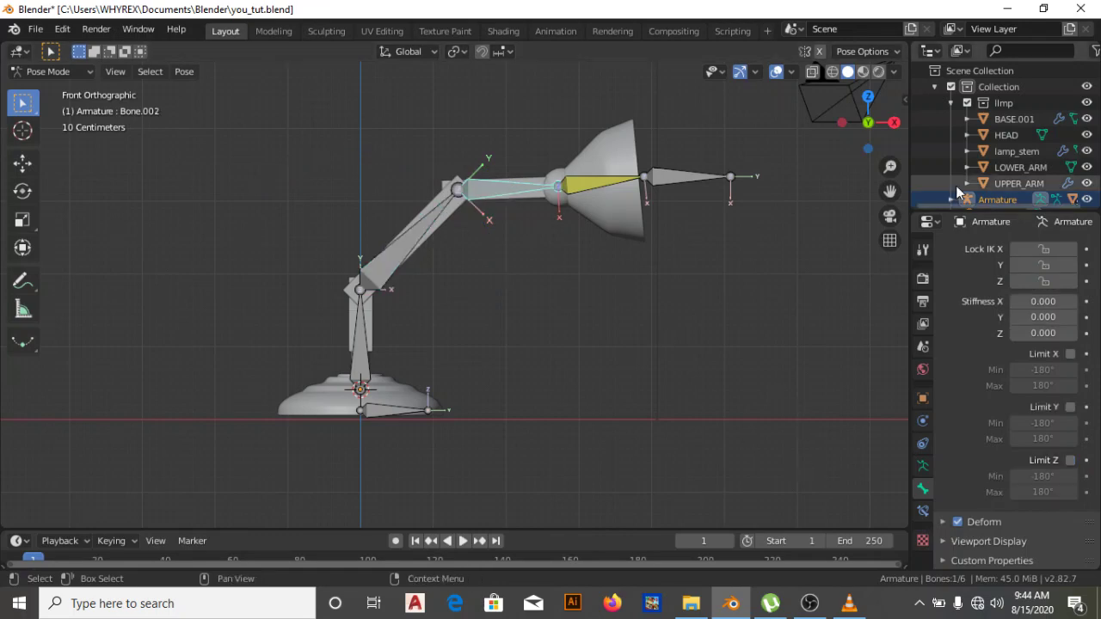
pyautogui.click(1038, 266)
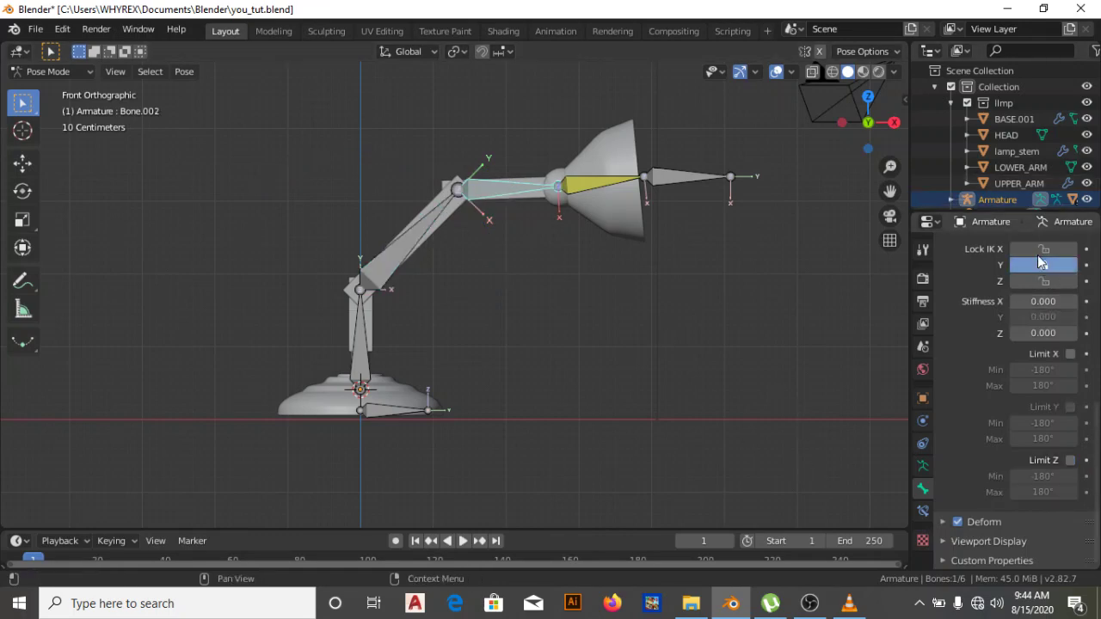
pyautogui.click(1042, 249)
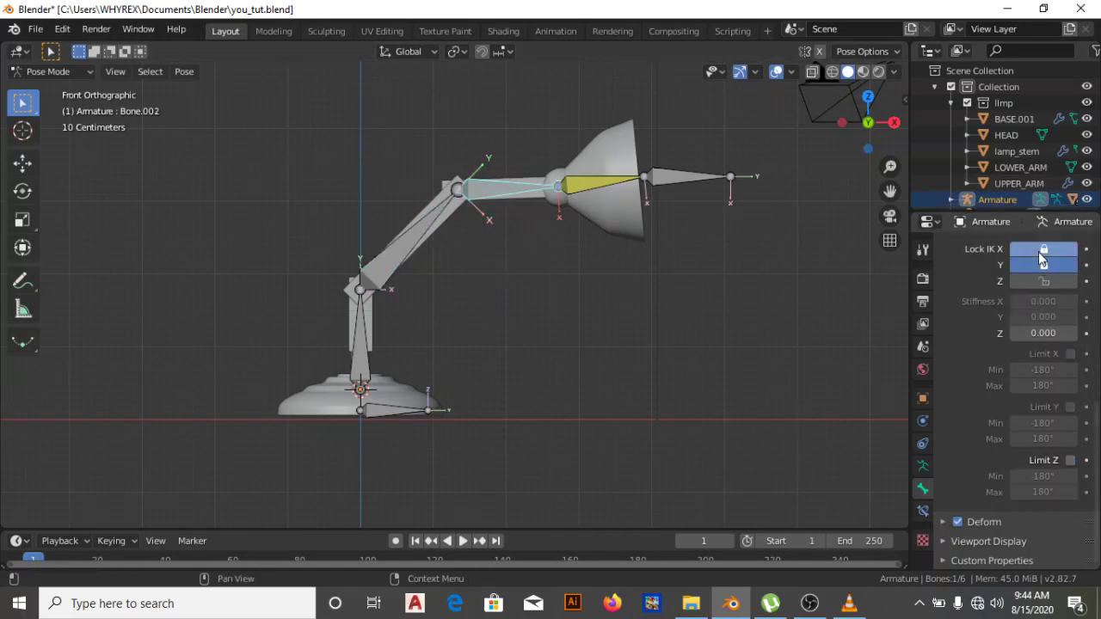
# Test-move the target bone to check the chain with the upper arm bone locked, and cancel the move.
pyautogui.click(695, 180)
pyautogui.press('g')
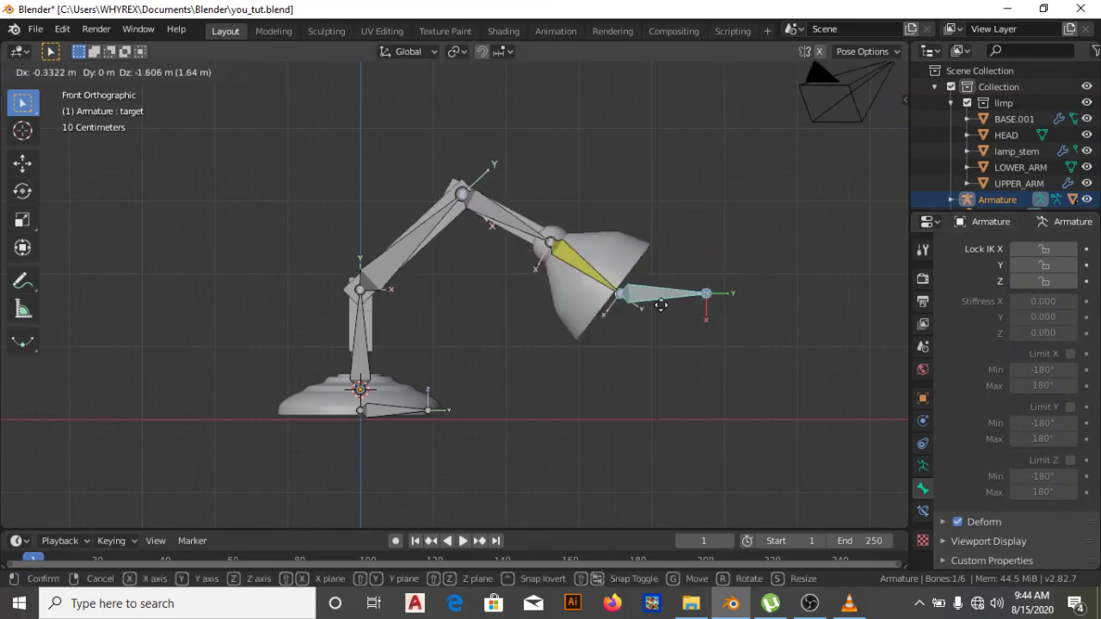
pyautogui.press('Escape')
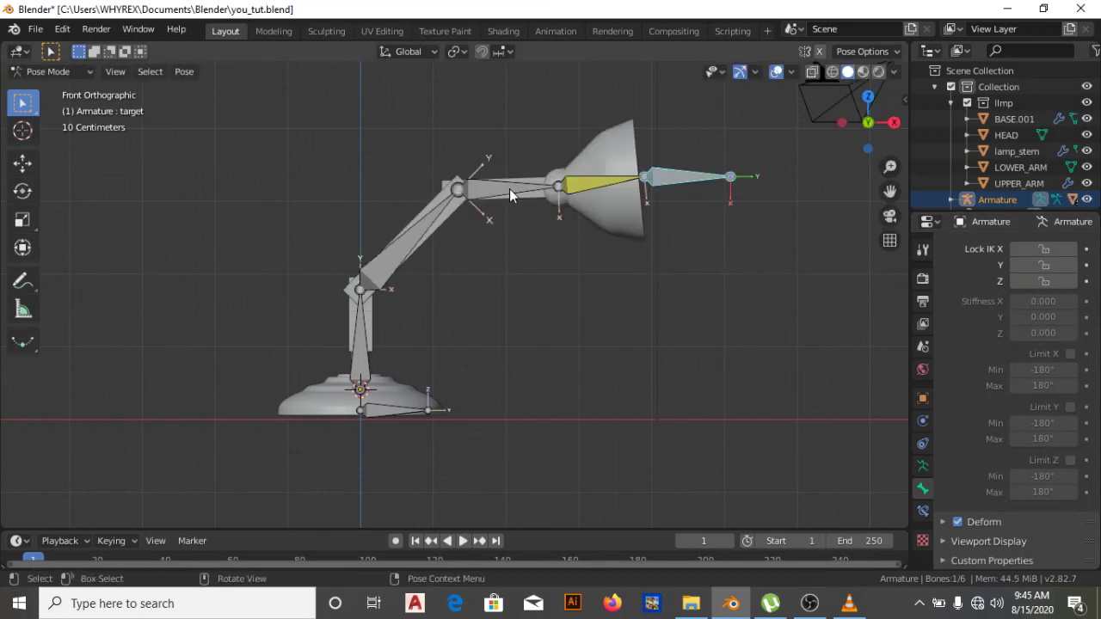
# Limit the upper arm bone's IK Z rotation to -61.9° minimum and 117° maximum, and test it by moving the target bone slightly toward the base.
pyautogui.click(509, 188)
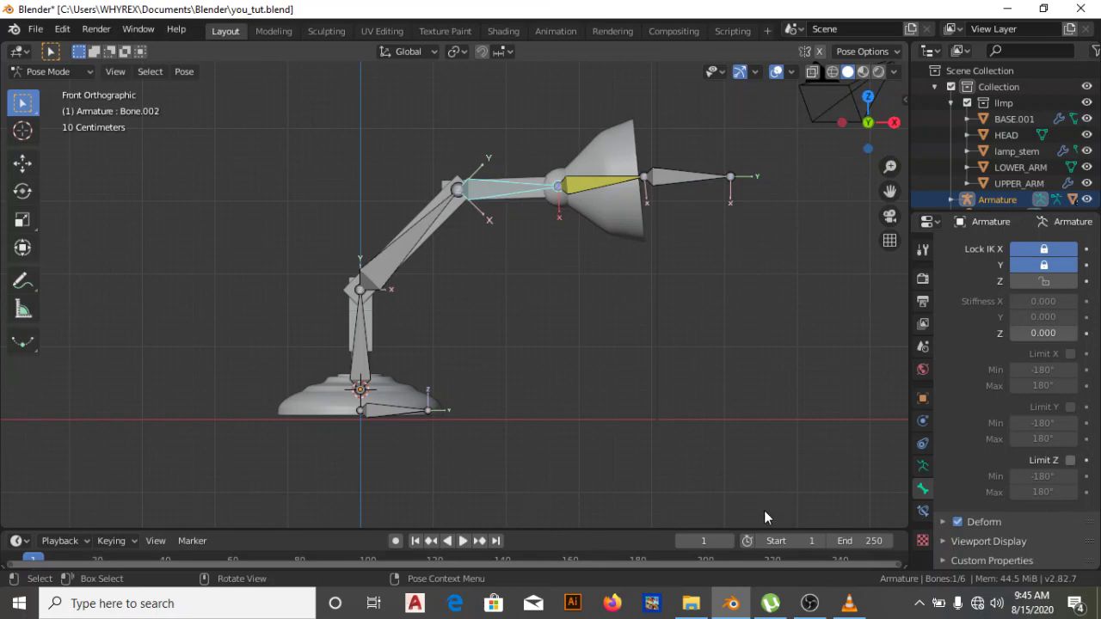
pyautogui.click(1069, 461)
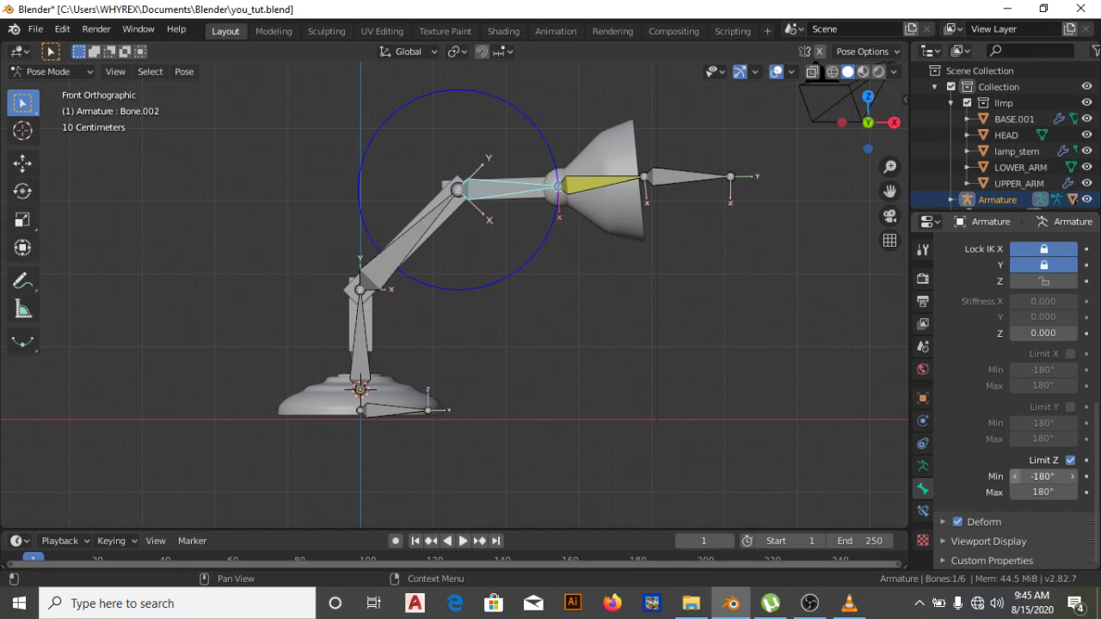
pyautogui.moveTo(1042, 476); pyautogui.dragTo(1087, 475)
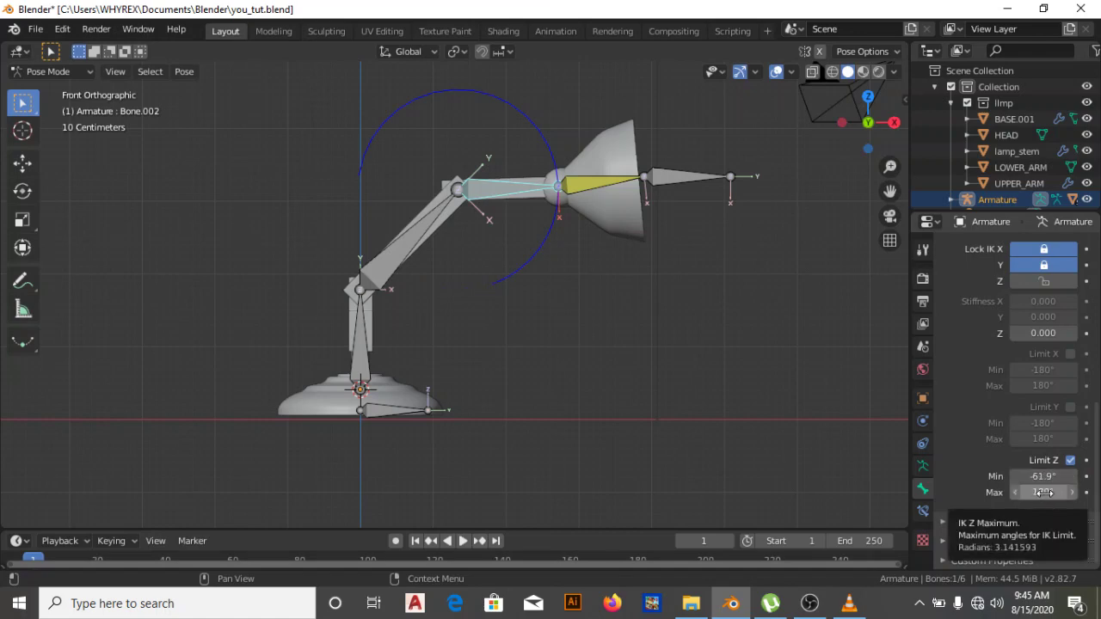
pyautogui.moveTo(1045, 492); pyautogui.dragTo(1022, 492)
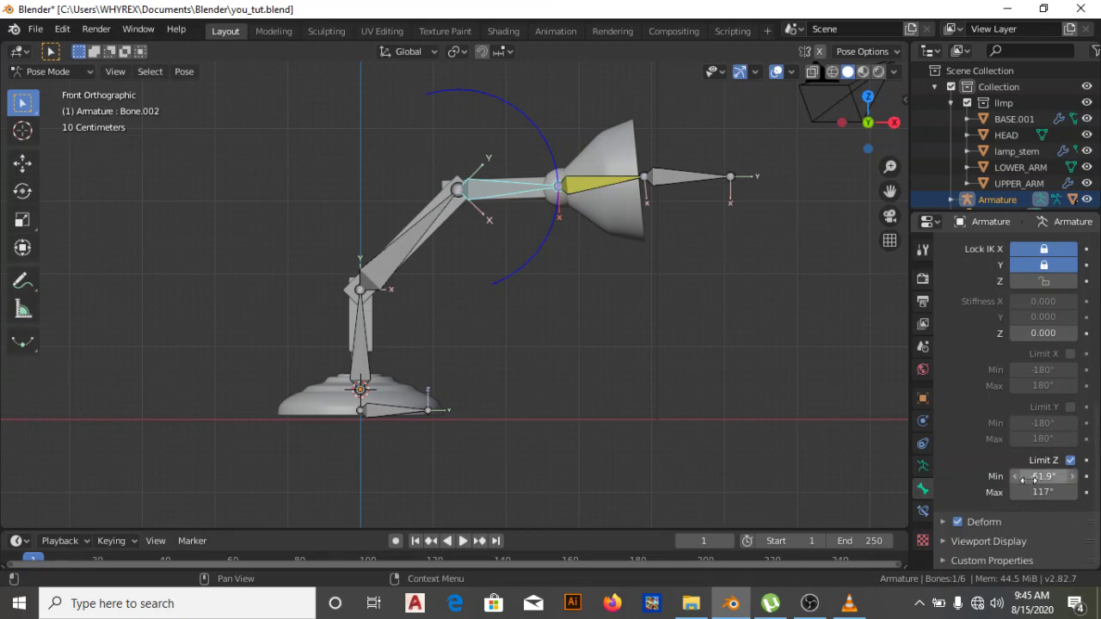
pyautogui.press('g')
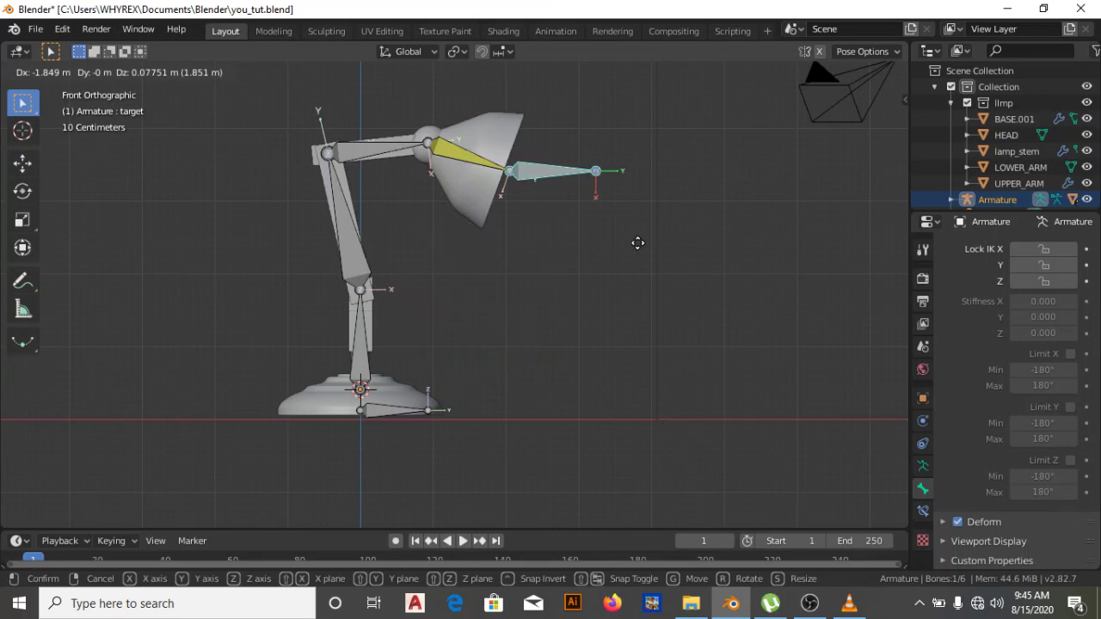
pyautogui.click(751, 257)
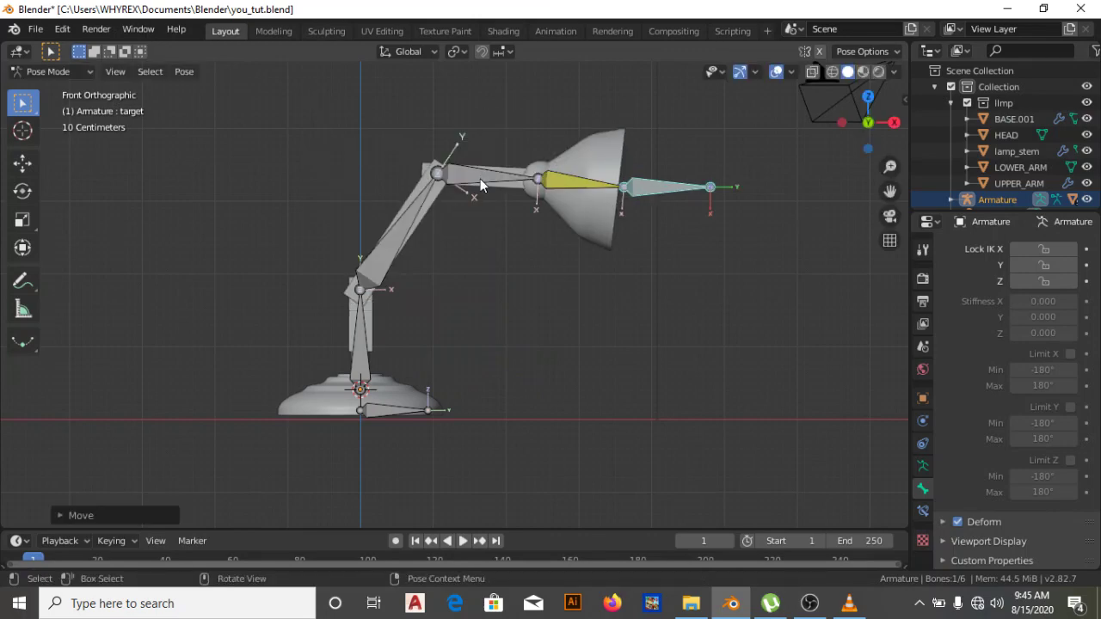
# Select the bone inside the lamp head and bring up its inverse kinematics lock settings.
pyautogui.click(584, 174)
pyautogui.click(564, 178)
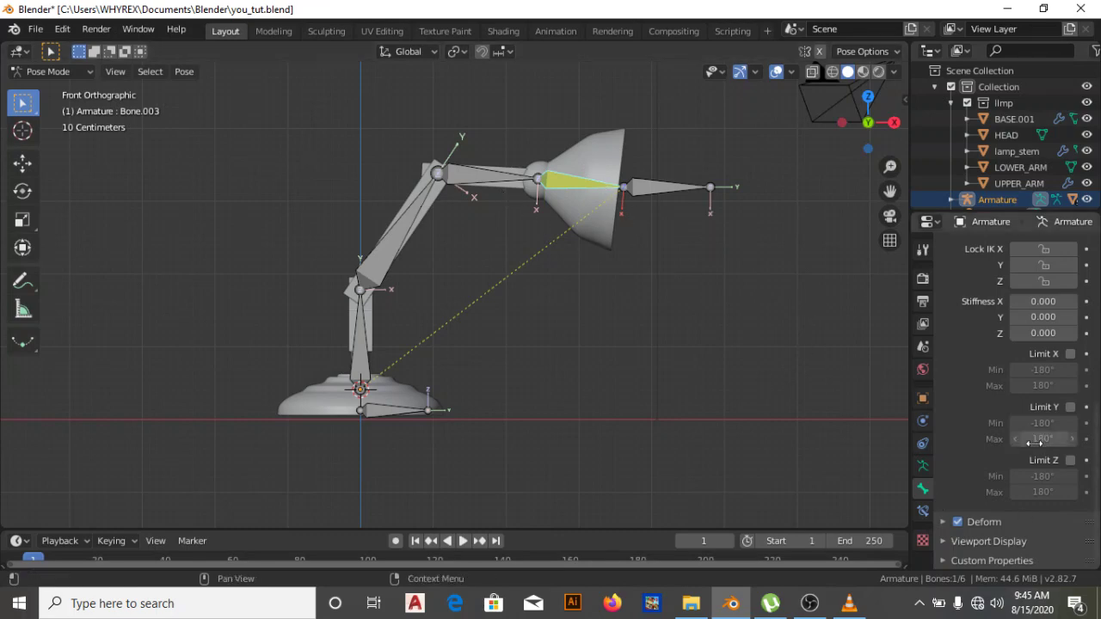
pyautogui.scroll(3, 1054, 326)
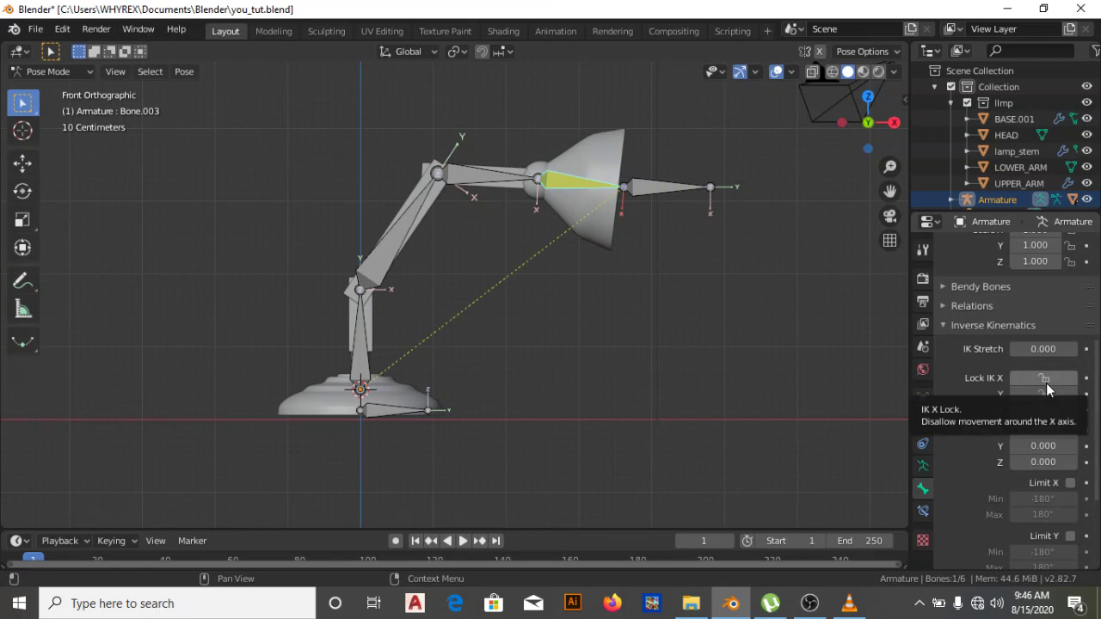
# Examine the lamp head mesh in Object Mode, then return to the armature's Pose Mode with the head bone selected.
pyautogui.hotkey('ctrl', 'Tab')
pyautogui.click(536, 171)
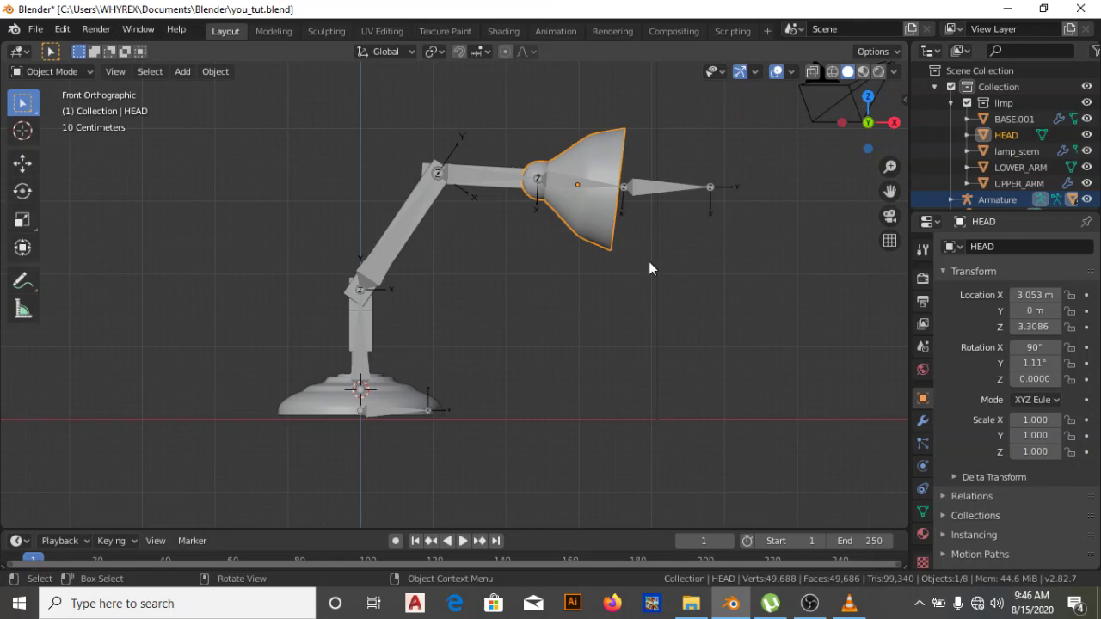
pyautogui.click(578, 186)
pyautogui.hotkey('ctrl', 'Tab')
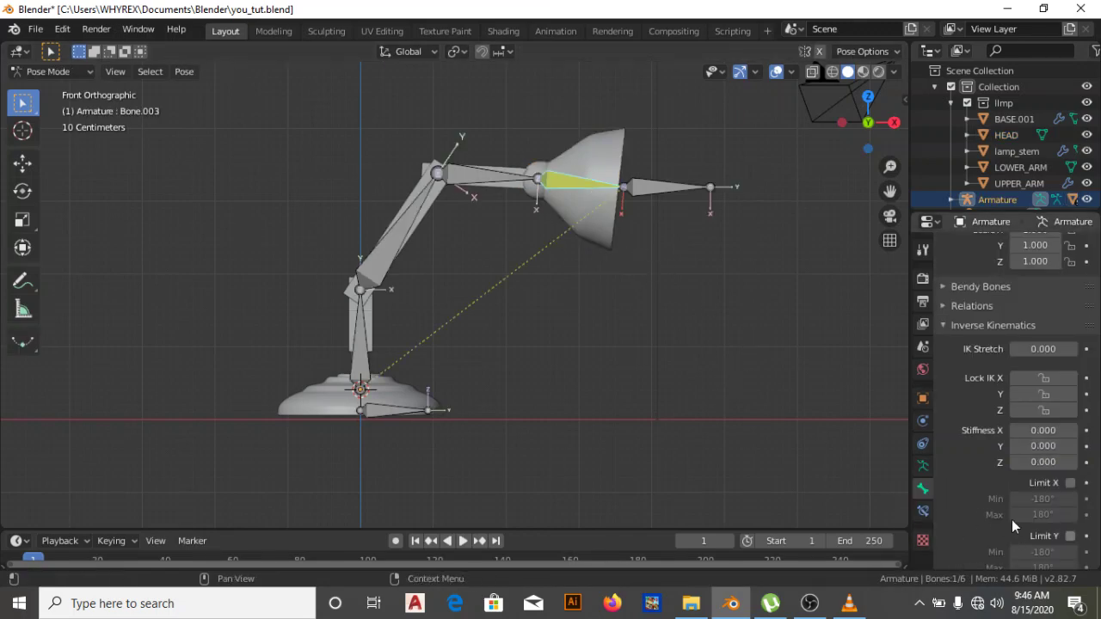
# Limit the lamp head bone's IK Z rotation to -50.7° minimum and 48.5° maximum, leaving X and Y unlimited.
pyautogui.scroll(-3, 1098, 468)
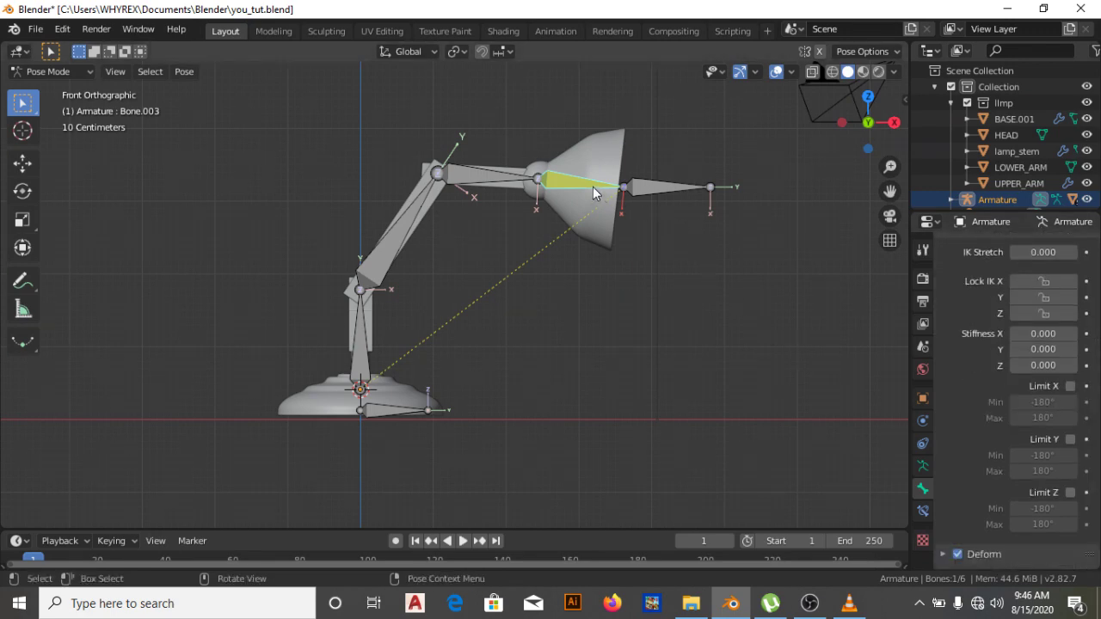
pyautogui.click(1070, 439)
pyautogui.click(1070, 439)
pyautogui.click(1070, 387)
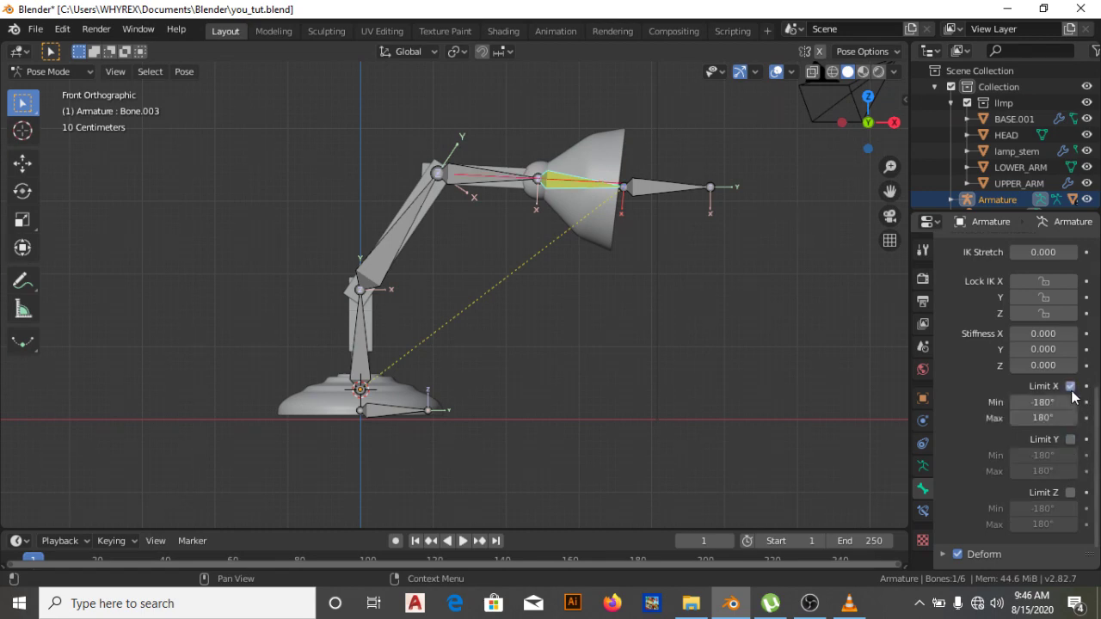
pyautogui.click(1070, 387)
pyautogui.click(1070, 493)
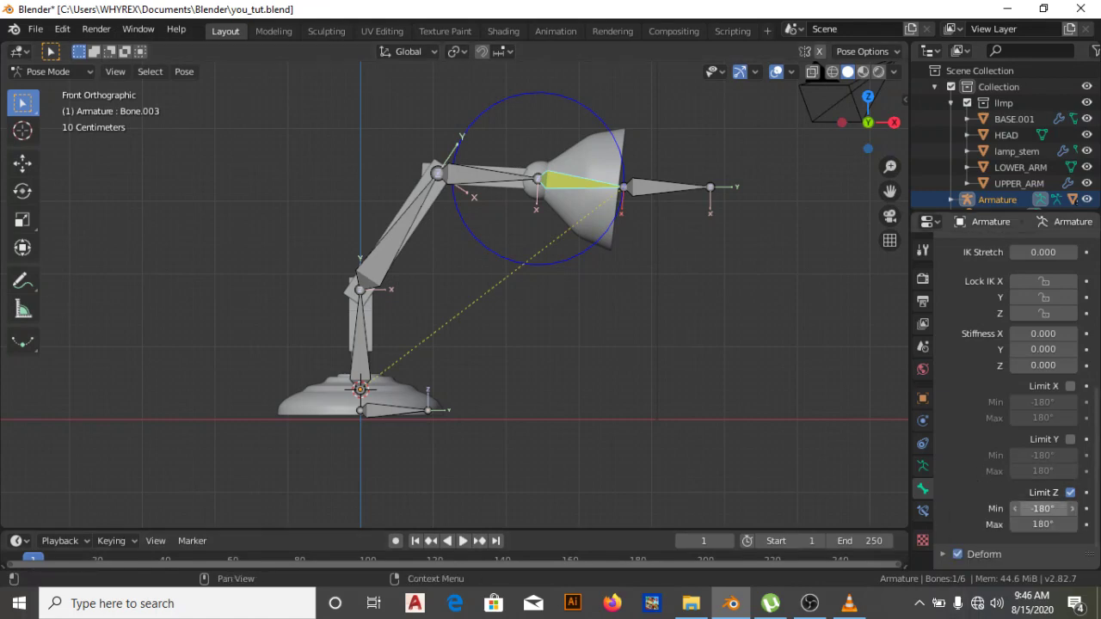
pyautogui.moveTo(1040, 509); pyautogui.dragTo(1012, 524)
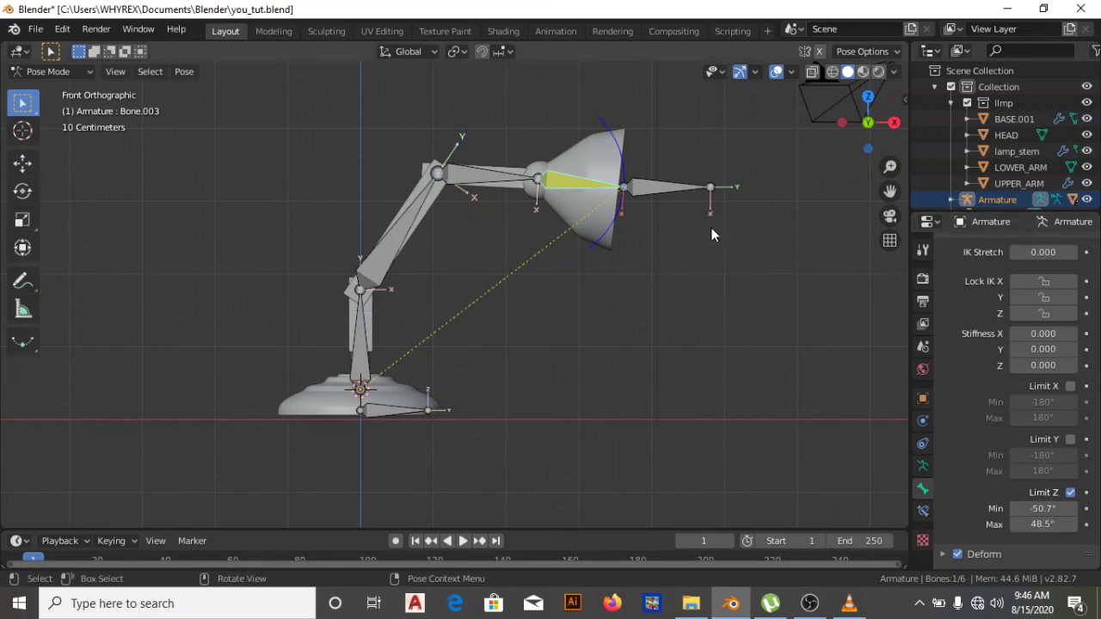
# Test-move the target bone down toward the base to check the head bone's rotation limit, and cancel the move.
pyautogui.click(665, 187)
pyautogui.press('g')
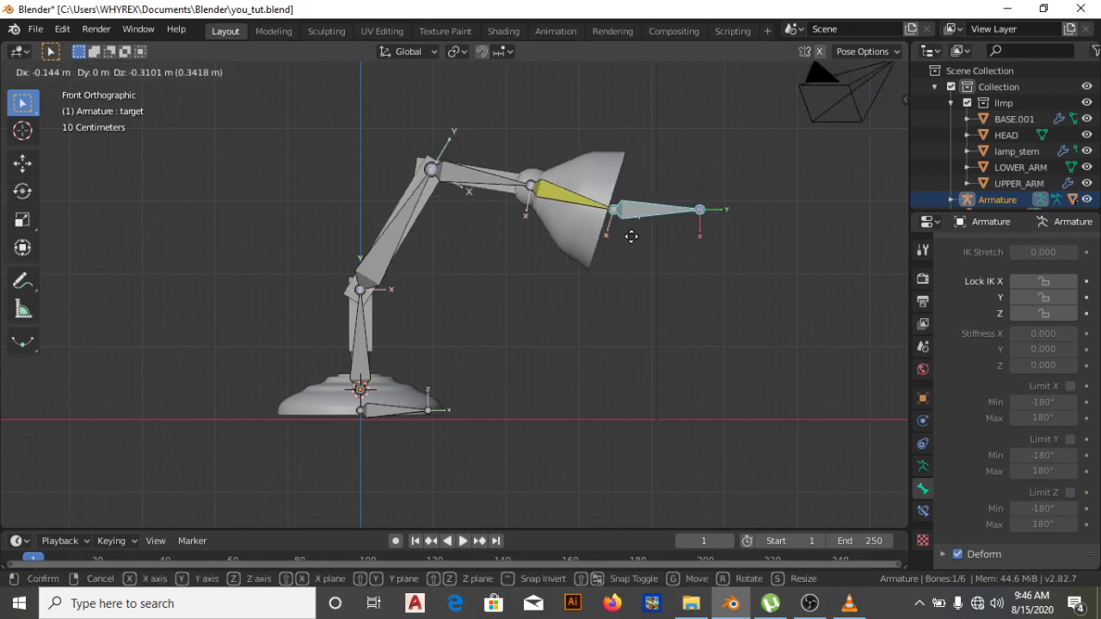
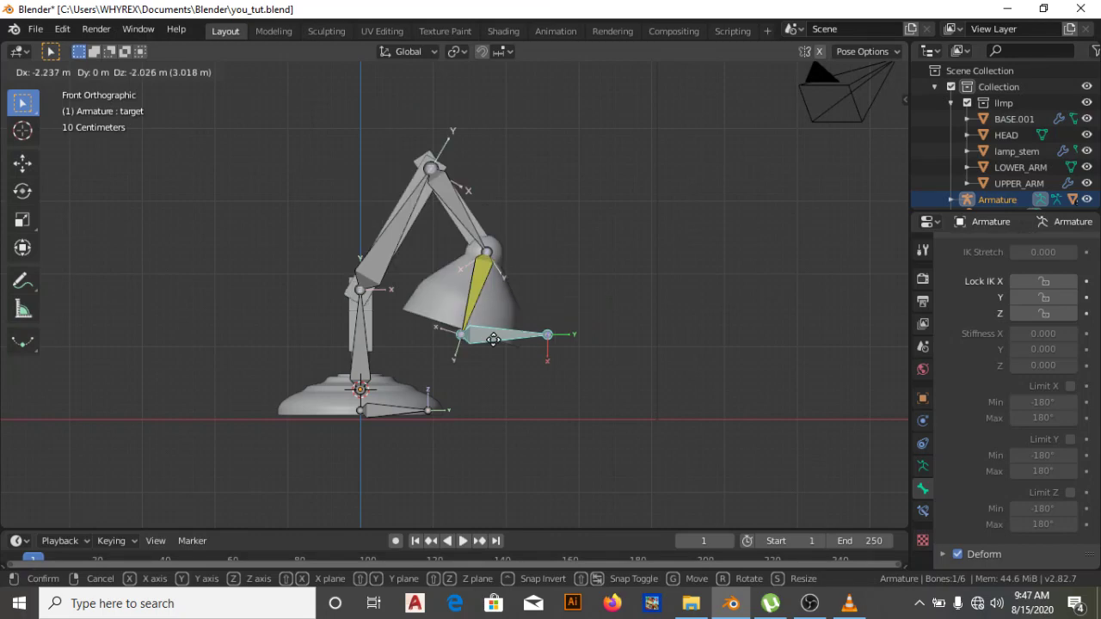
pyautogui.press('Escape')
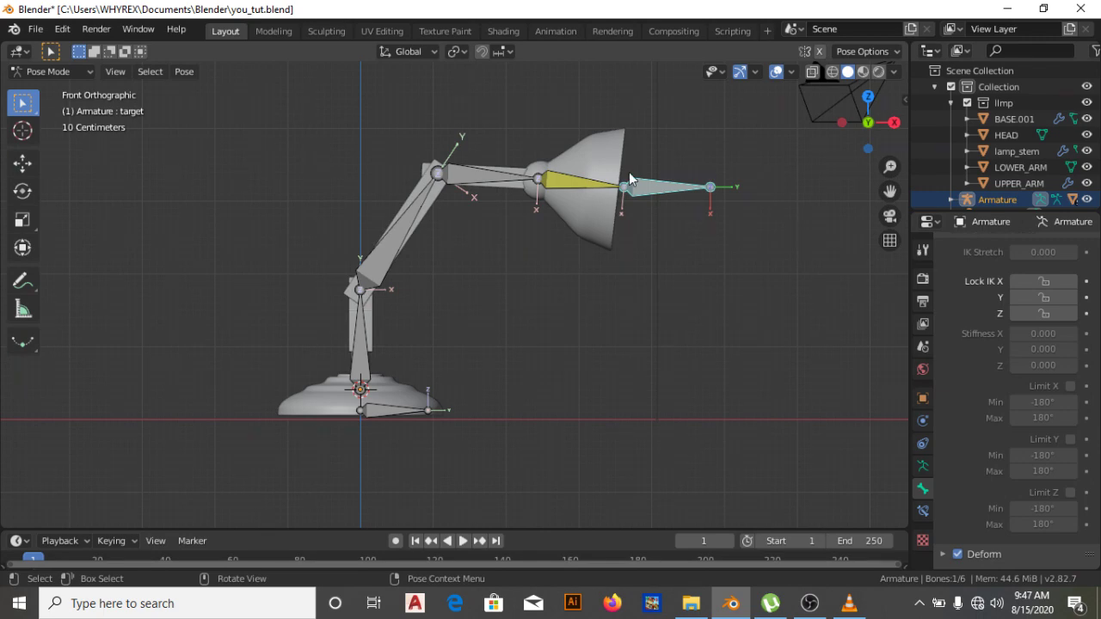
# Select the target bone beyond the lamp head and bring up its viewport display settings.
pyautogui.click(398, 409)
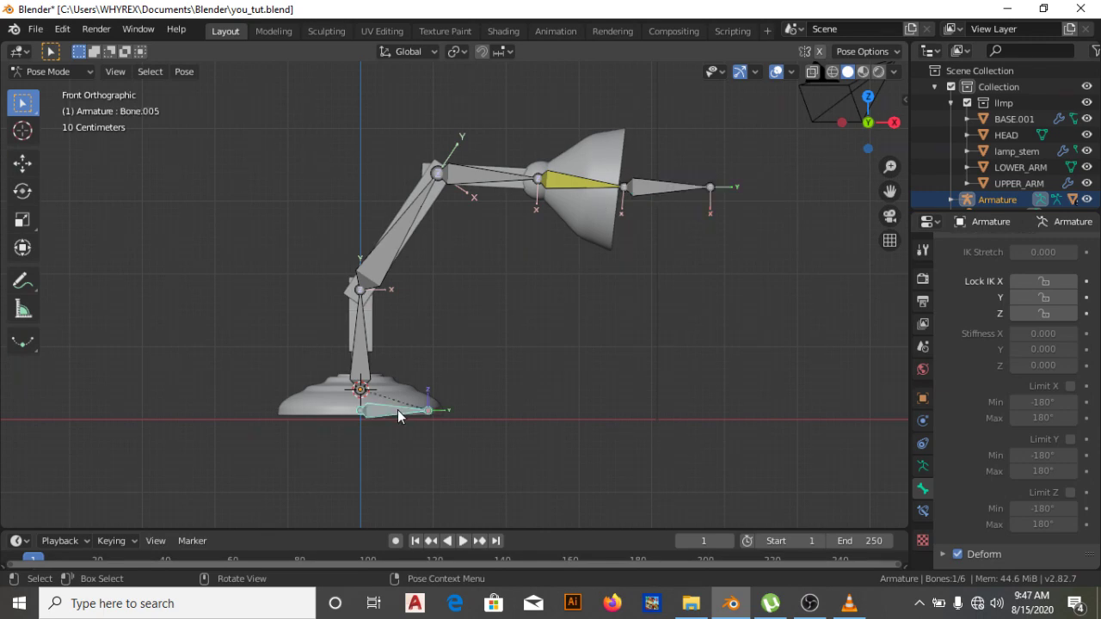
pyautogui.click(640, 197)
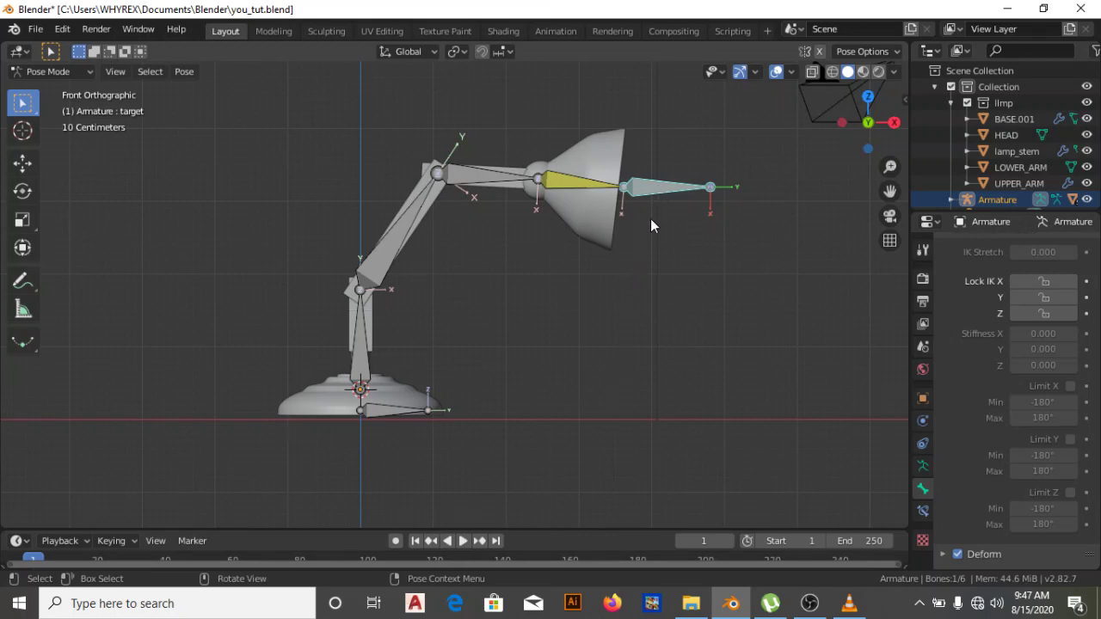
pyautogui.click(922, 510)
pyautogui.click(922, 489)
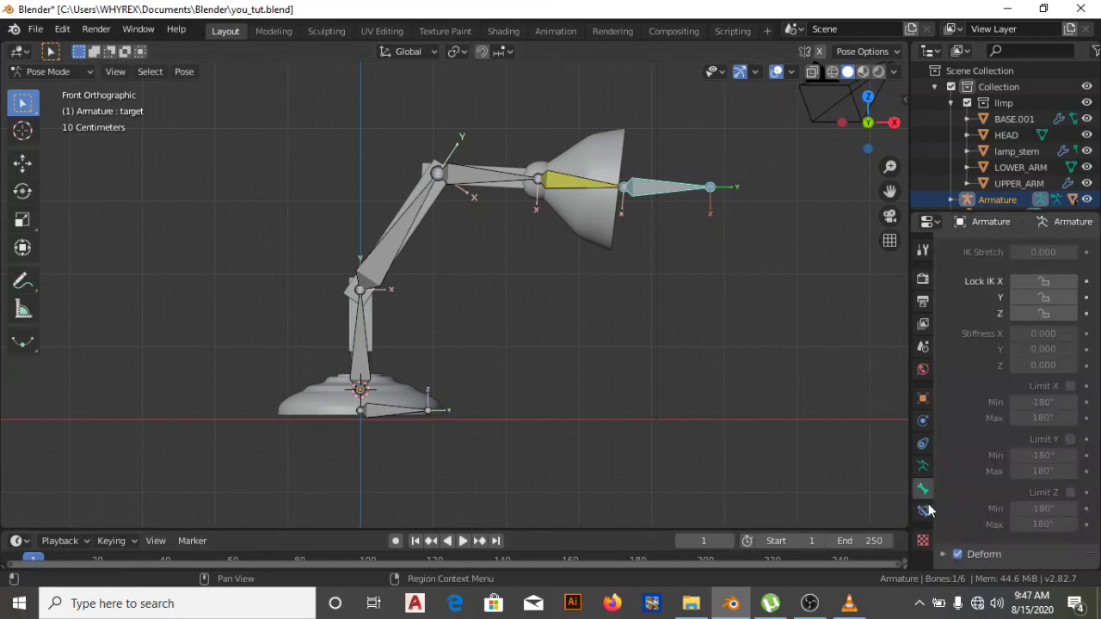
pyautogui.scroll(-1, 941, 490)
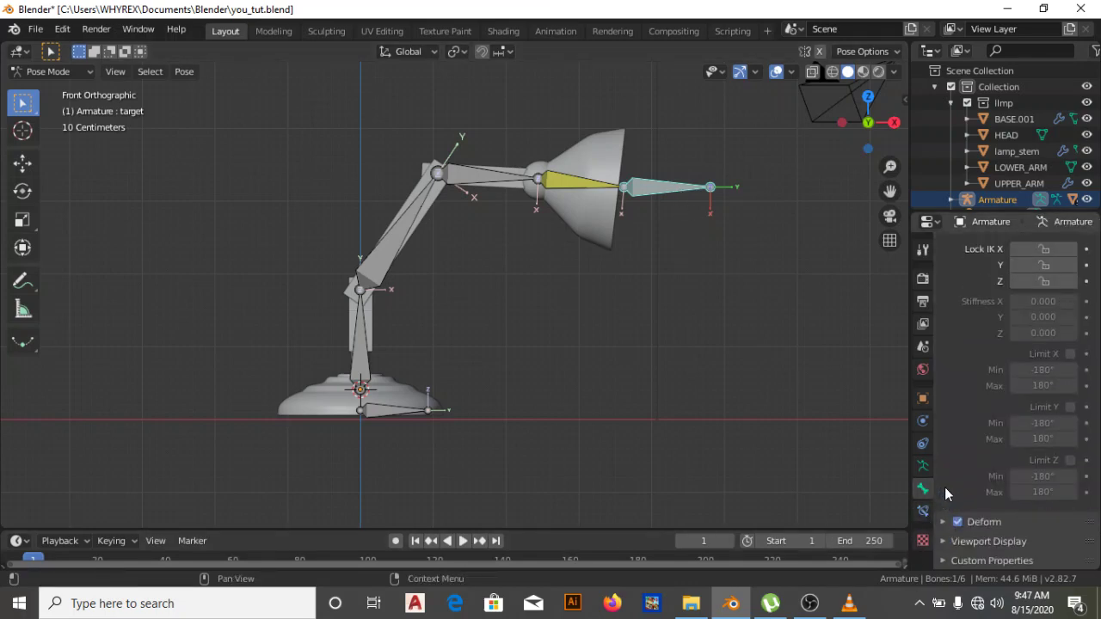
pyautogui.click(945, 540)
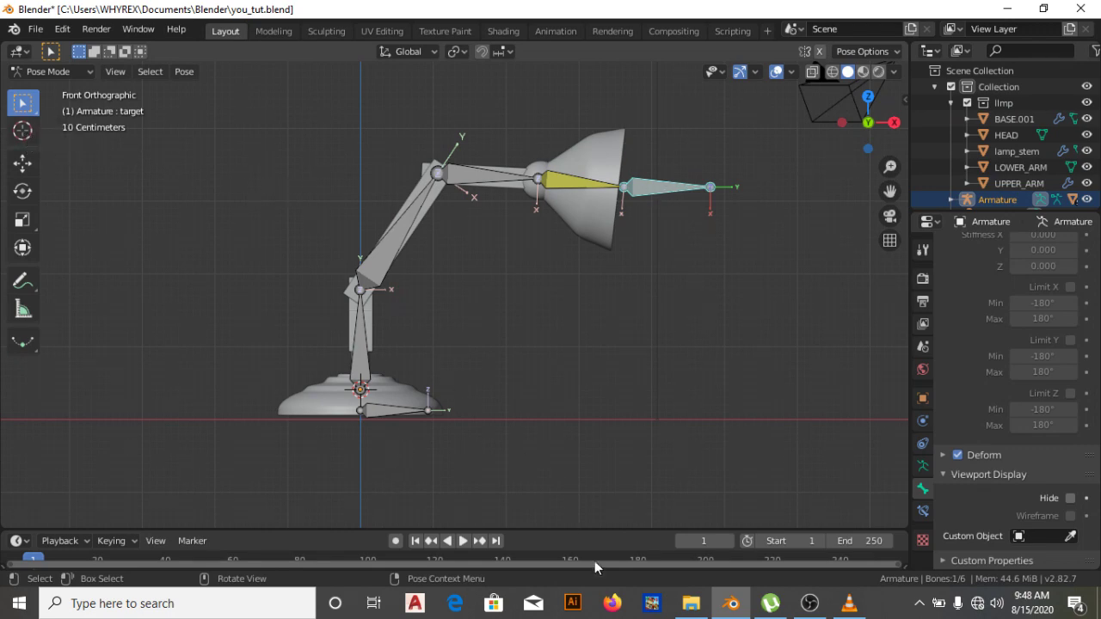
# Place the 3D cursor on the target bone and add a UV sphere there, scaled down to about 0.292.
pyautogui.rightClick(655, 188)
pyautogui.press('Escape')
pyautogui.click(29, 138)
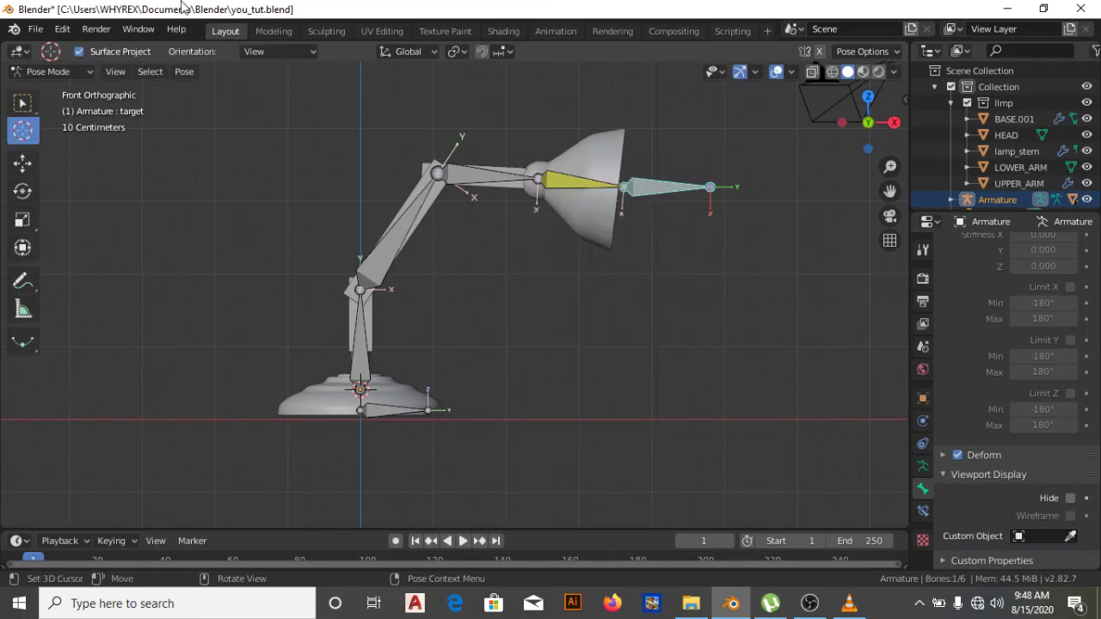
pyautogui.click(660, 190)
pyautogui.hotkey('shift', 'a')
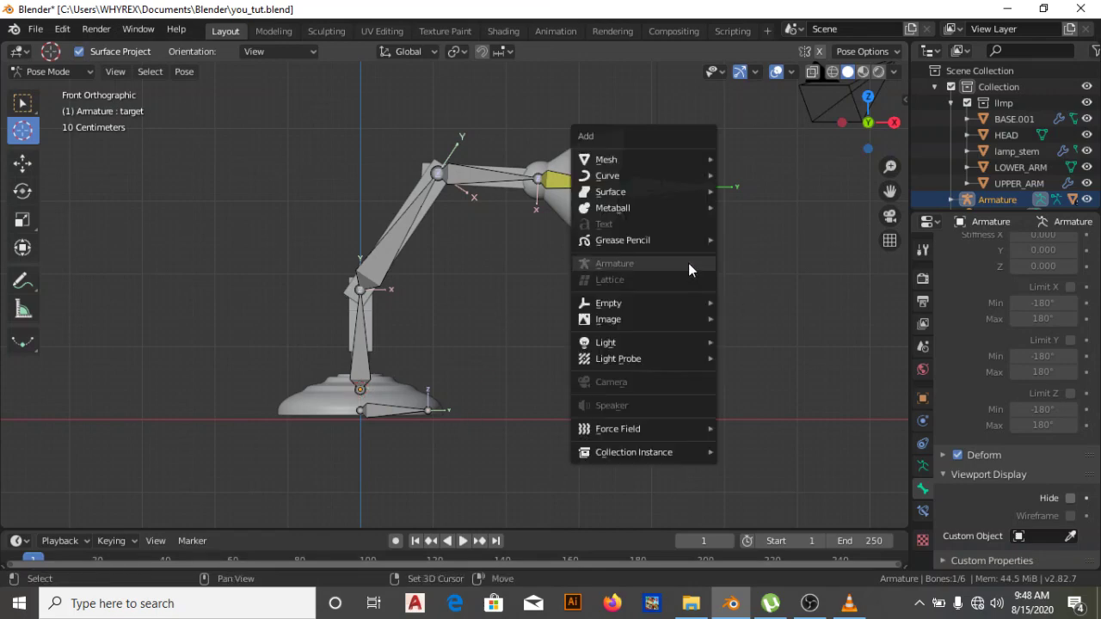
pyautogui.moveTo(710, 160)
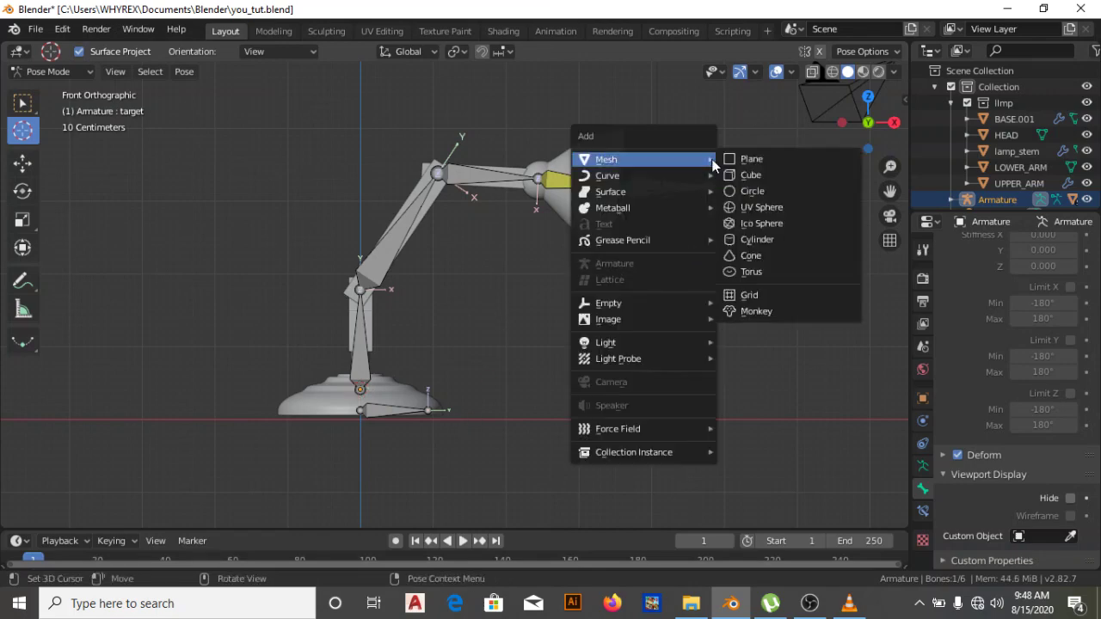
pyautogui.click(766, 207)
pyautogui.press('s')
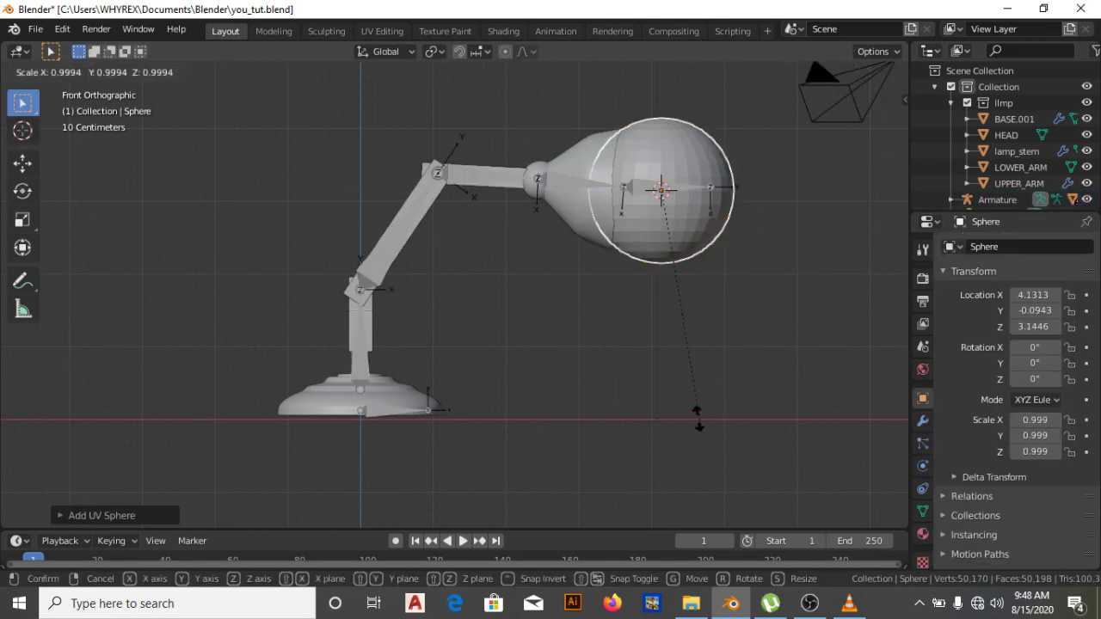
pyautogui.click(672, 250)
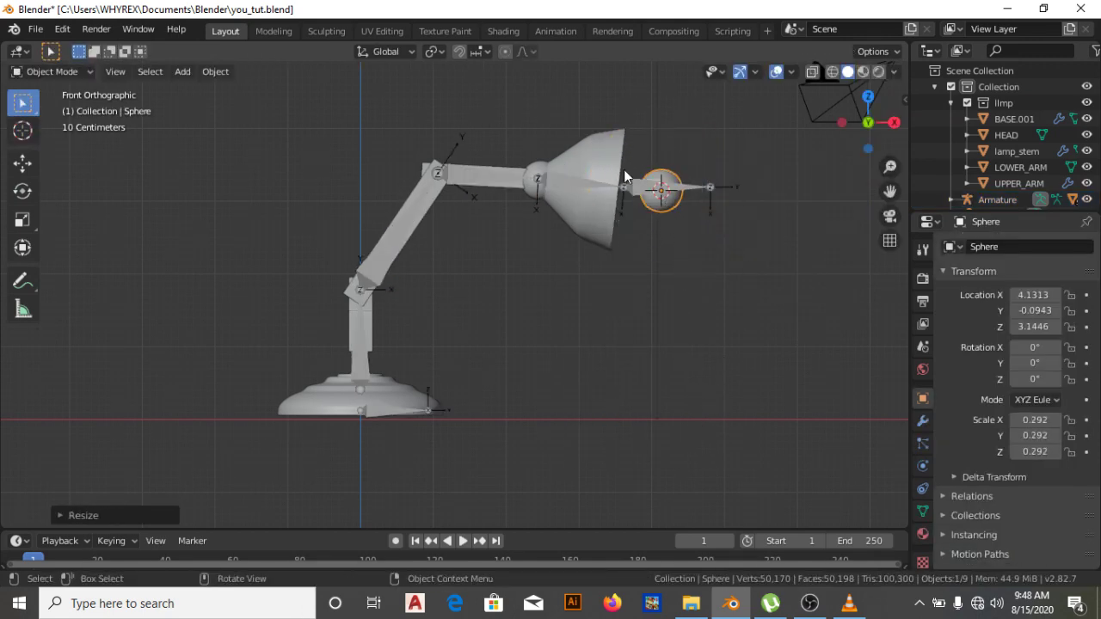
# Return to the armature's Pose Mode and assign the new sphere as the target bone's custom object.
pyautogui.click(634, 185)
pyautogui.hotkey('ctrl', 'Tab')
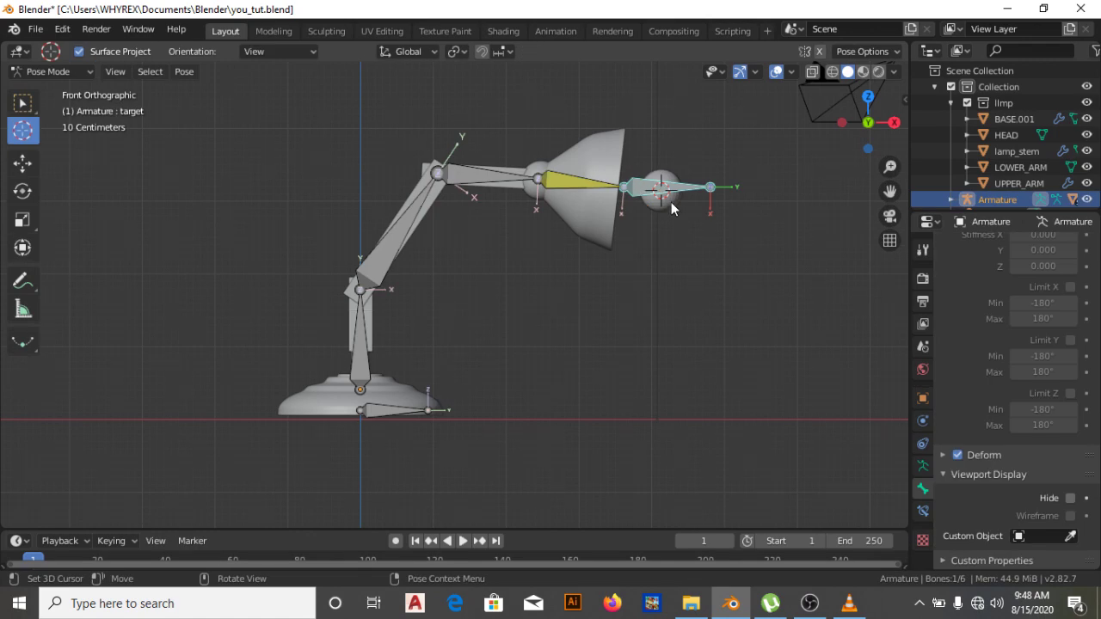
pyautogui.click(655, 196)
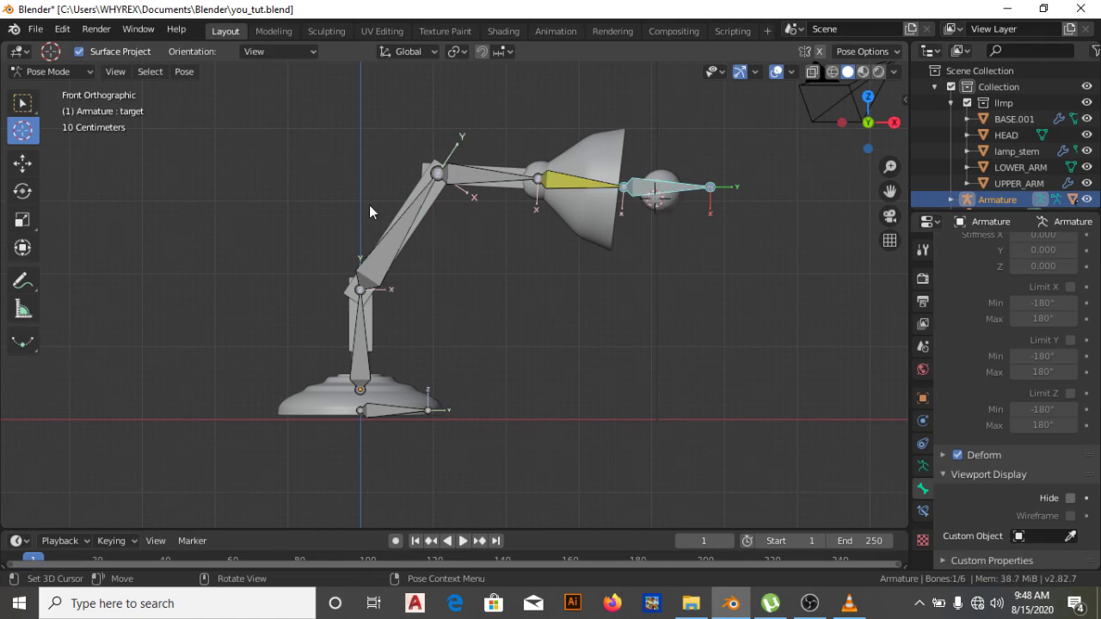
pyautogui.click(22, 102)
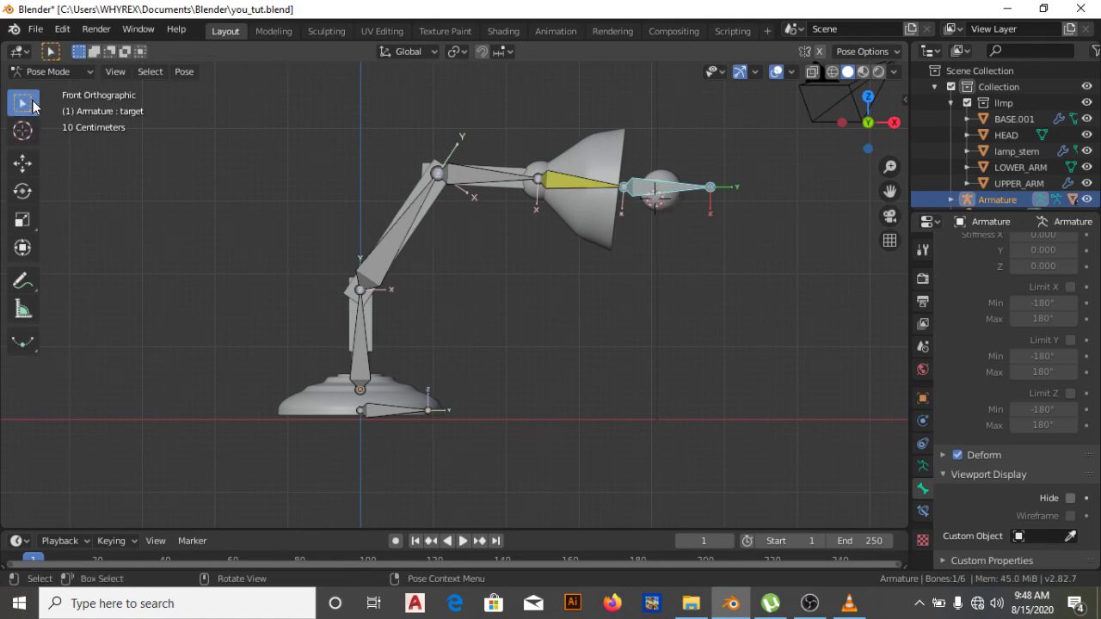
pyautogui.hotkey('ctrl', 'Tab')
pyautogui.click(669, 206)
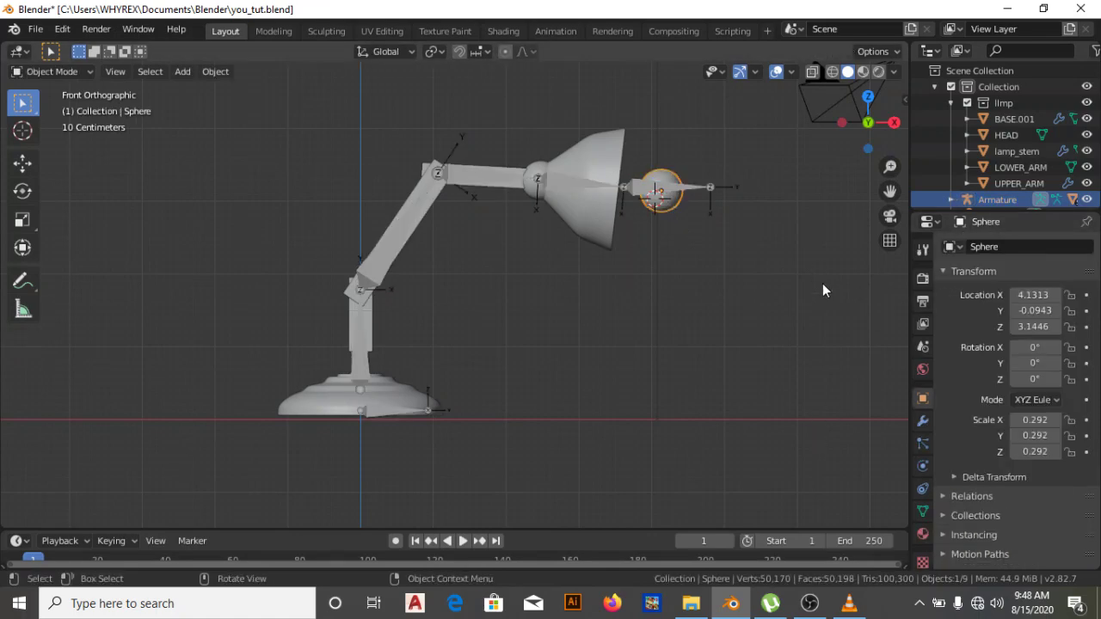
pyautogui.click(687, 187)
pyautogui.hotkey('ctrl', 'Tab')
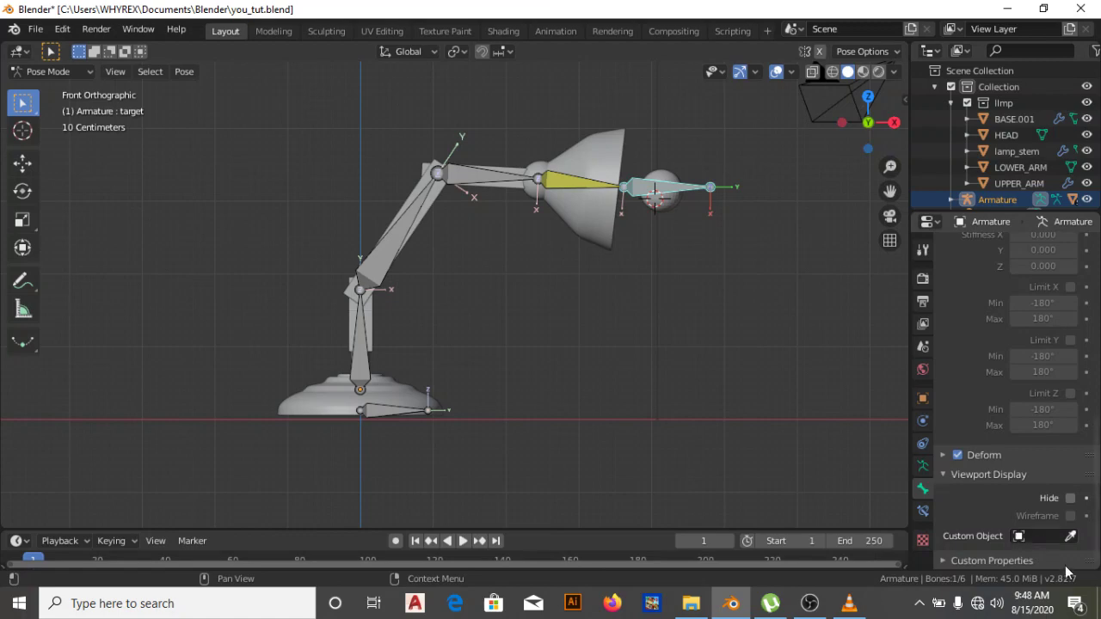
pyautogui.click(1071, 537)
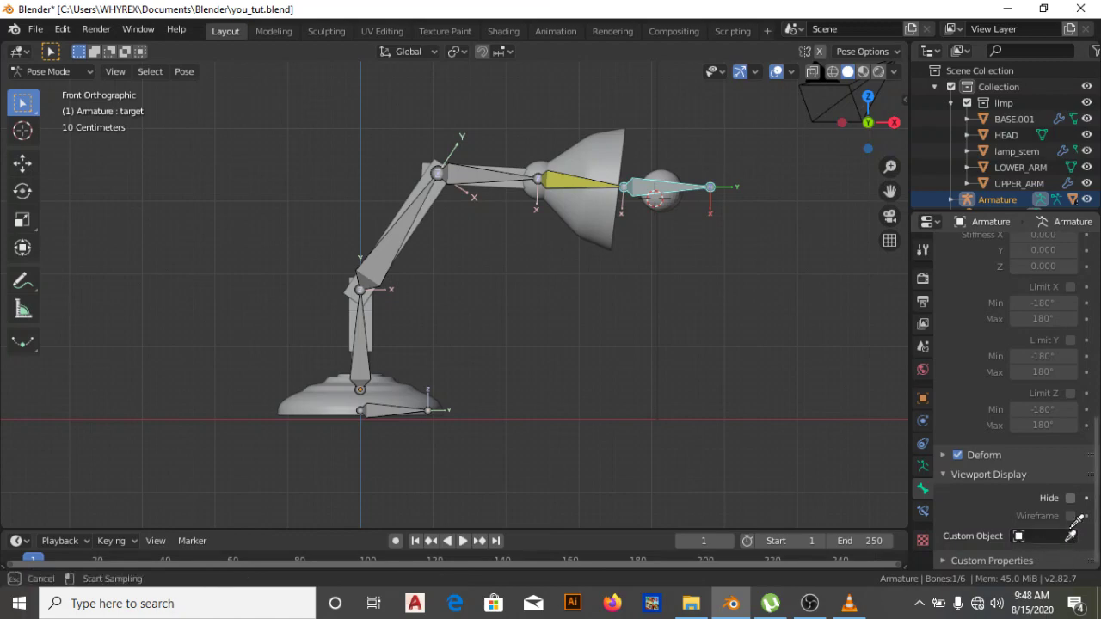
pyautogui.click(672, 170)
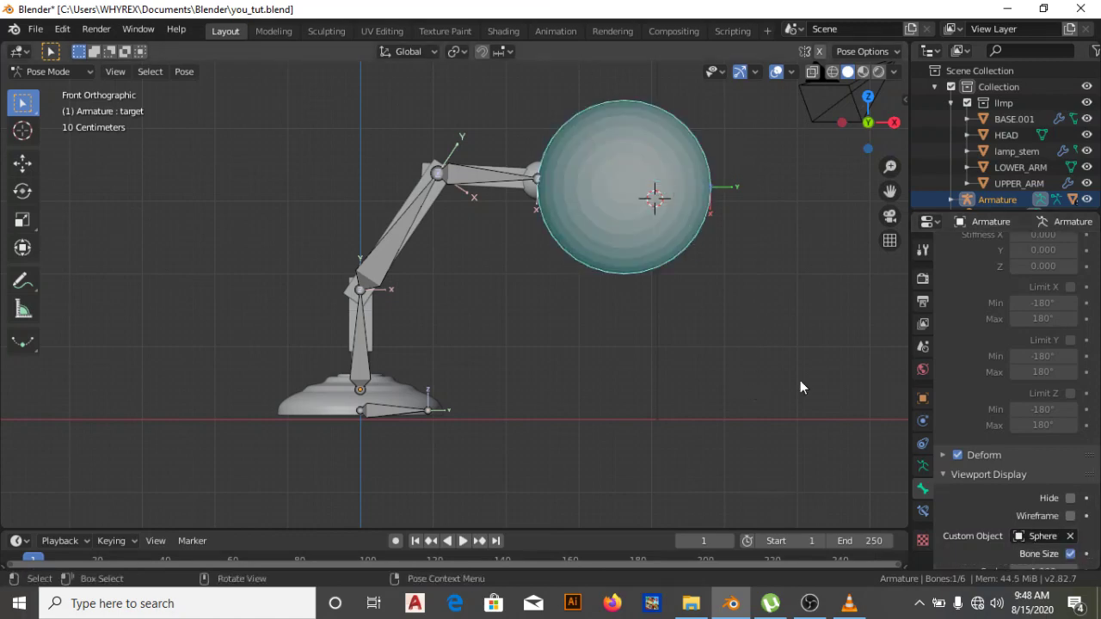
# Set the target bone's custom shape scale to 0.2, and then increase it to 0.3.
pyautogui.scroll(-2, 1057, 542)
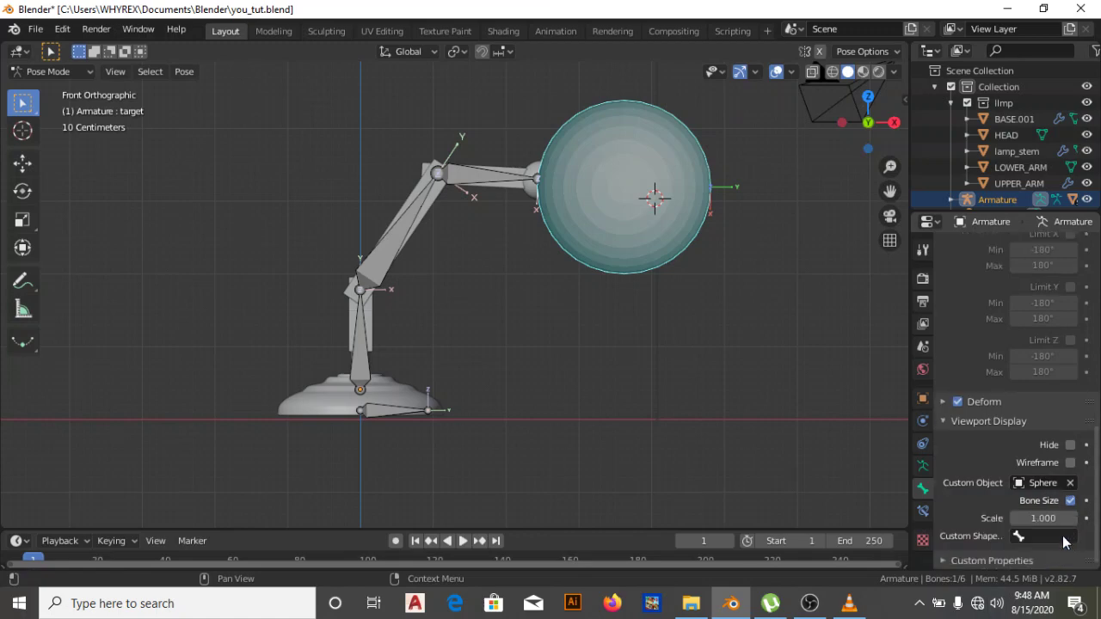
pyautogui.doubleClick(1042, 519)
pyautogui.write('0.2')
pyautogui.press('Return')
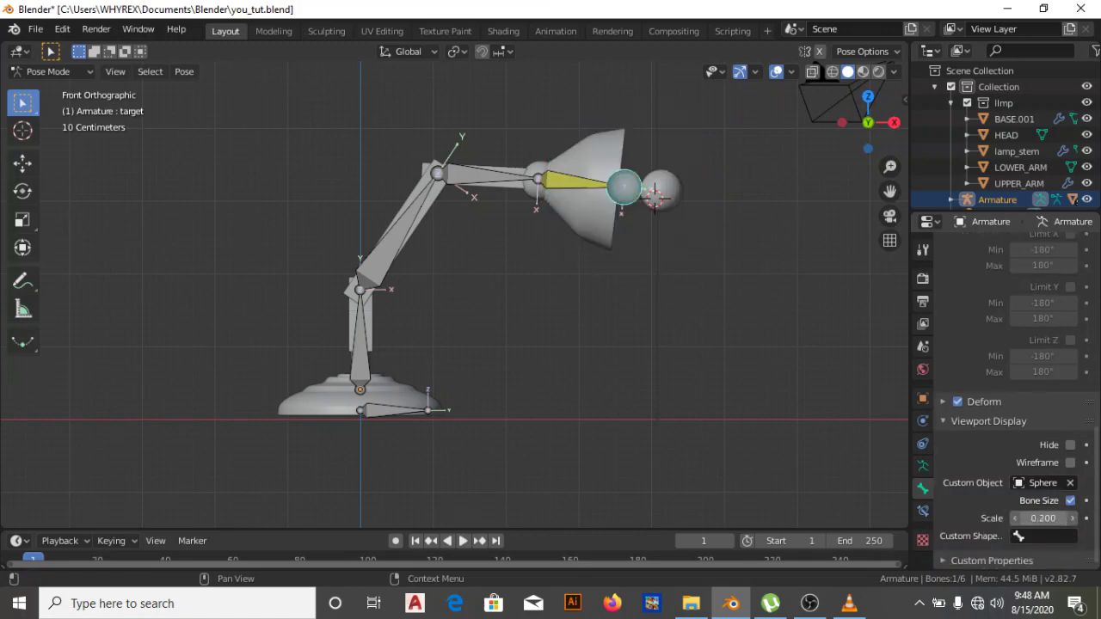
pyautogui.moveTo(1043, 518)
pyautogui.mouseDown()
pyautogui.moveTo(1066, 519)
pyautogui.moveTo(1014, 518)
pyautogui.moveTo(1044, 518)
pyautogui.mouseUp()
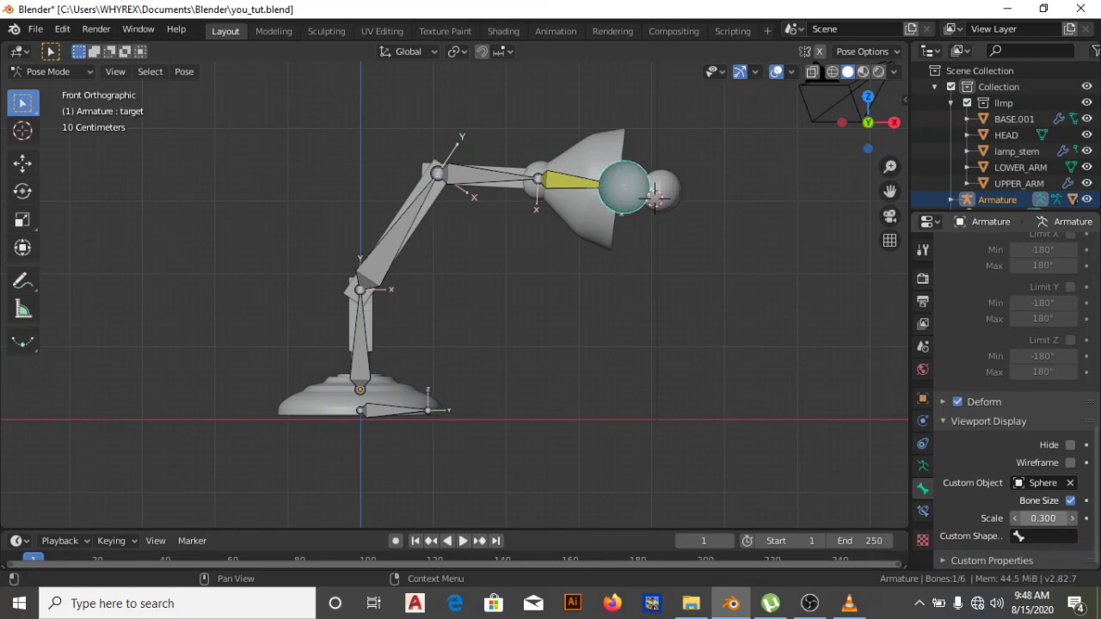
# Delete the original sphere object in Object Mode and return the armature to Pose Mode.
pyautogui.hotkey('ctrl', 'Tab')
pyautogui.click(675, 188)
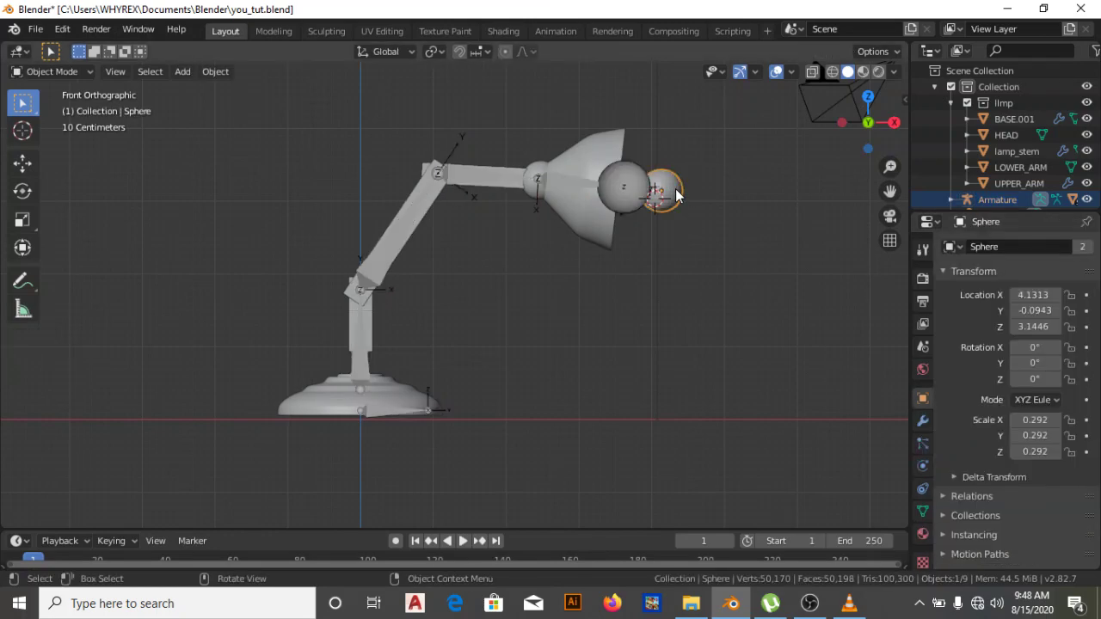
pyautogui.press('Delete')
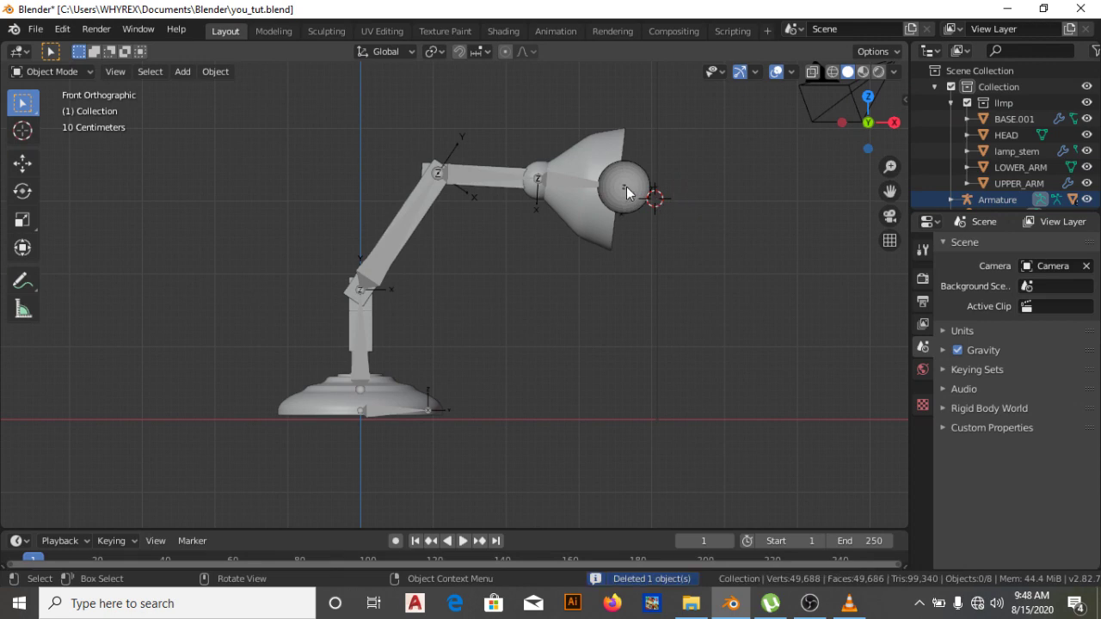
pyautogui.hotkey('ctrl', 'Tab')
# Test-move the sphere-shaped target bone and the bone at the lamp base one after the other, and cancel both moves.
pyautogui.click(650, 200)
pyautogui.press('g')
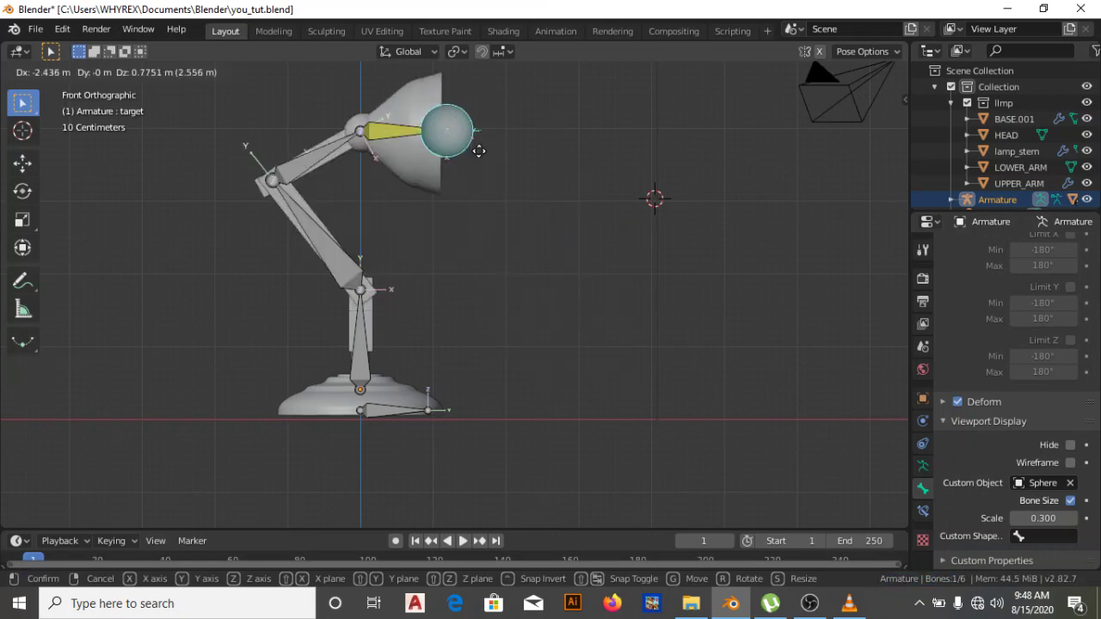
pyautogui.click(655, 205)
pyautogui.click(382, 414)
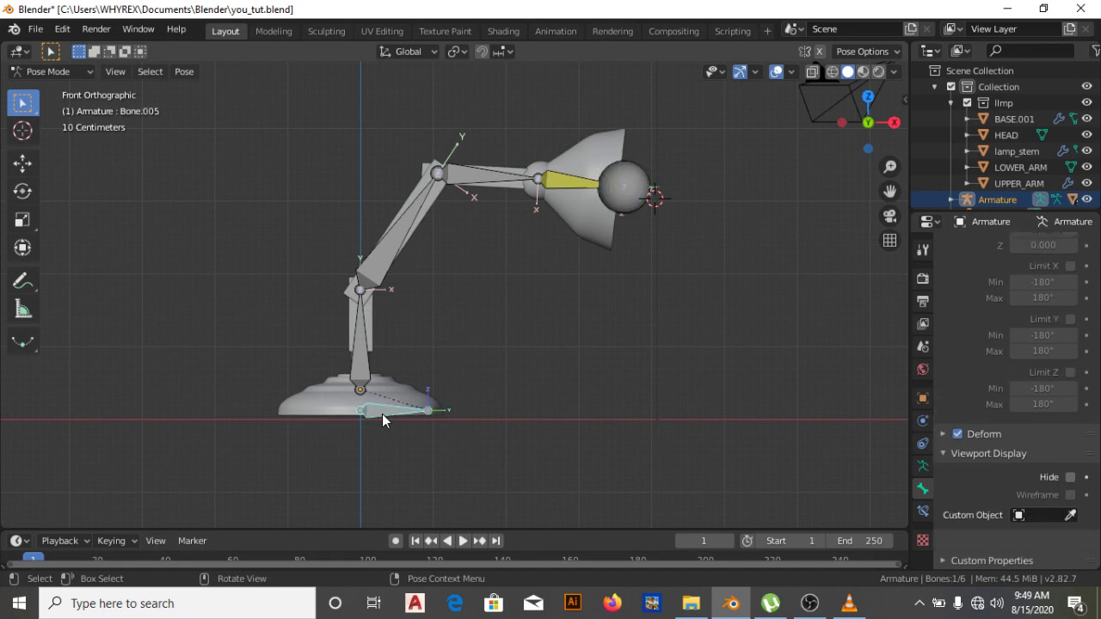
pyautogui.press('g')
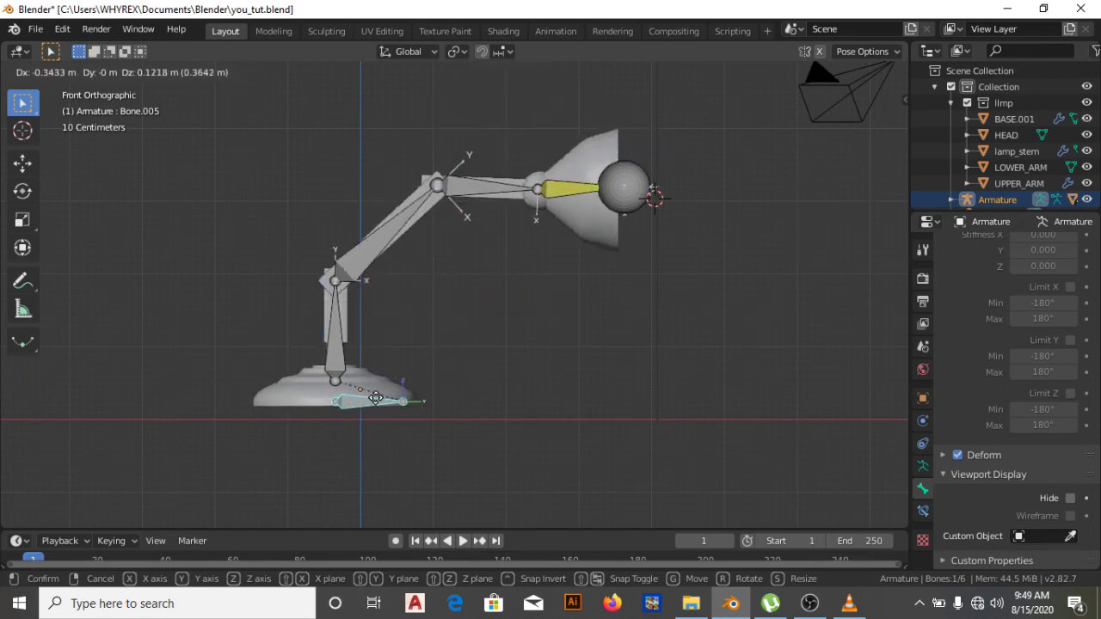
pyautogui.click(422, 445)
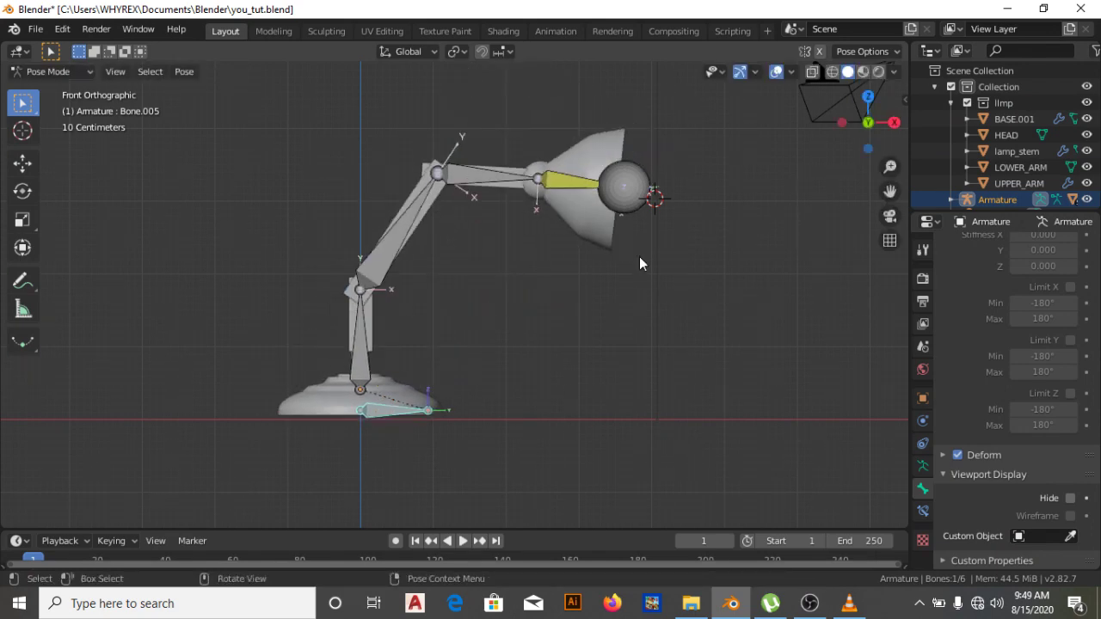
# Try to parent the sphere-shaped target bone to the bone at the lamp base in Pose Mode.
pyautogui.click(631, 202)
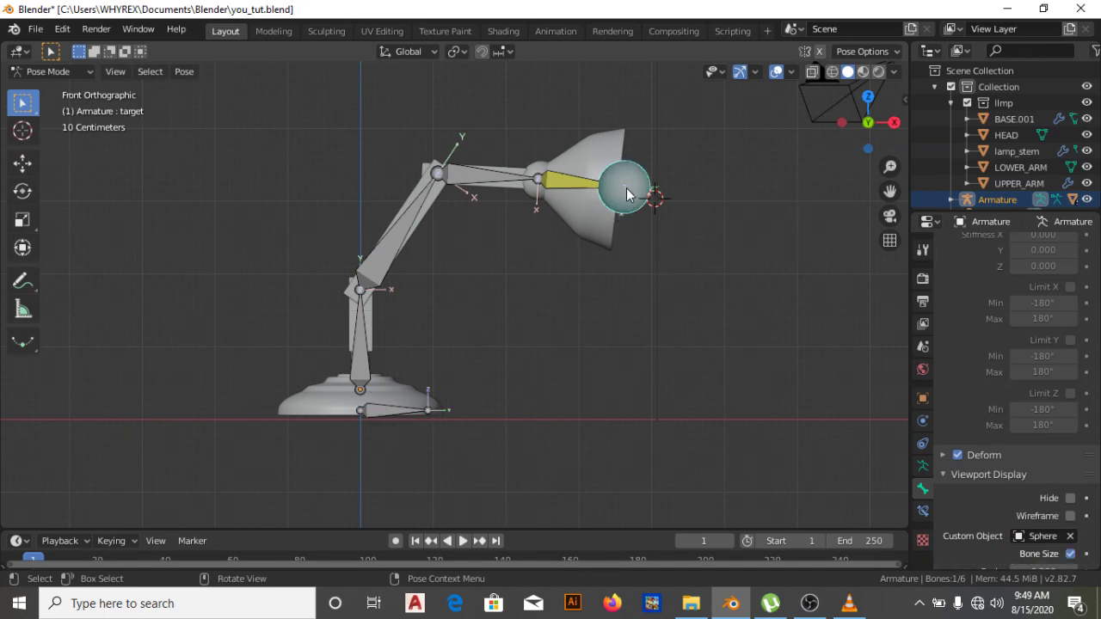
pyautogui.keyDown('shift'); pyautogui.click(387, 411); pyautogui.keyUp('shift')
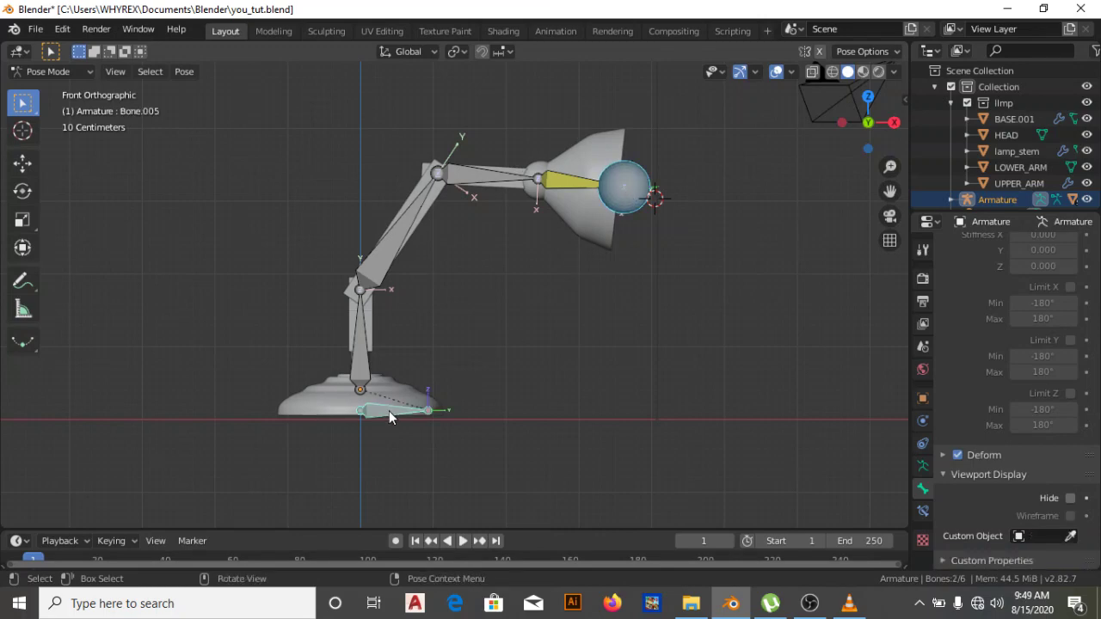
pyautogui.hotkey('ctrl', 'p')
pyautogui.click(389, 410)
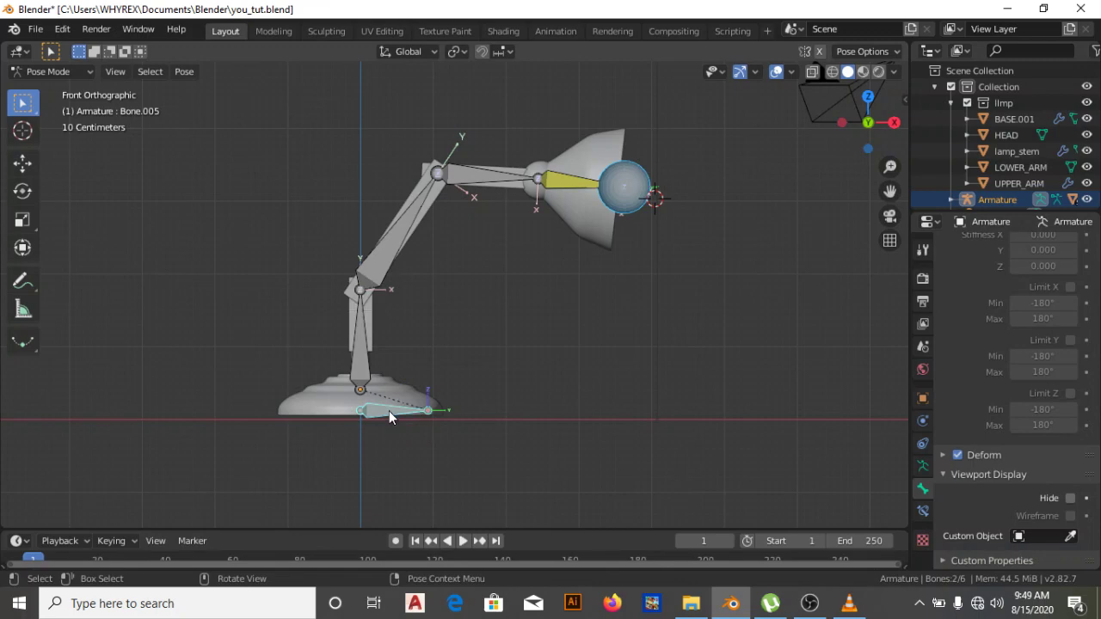
# In the armature's Edit Mode, parent the target bone to the lamp-base bone with Keep Offset, and return to Pose Mode.
pyautogui.click(54, 72)
pyautogui.click(57, 90)
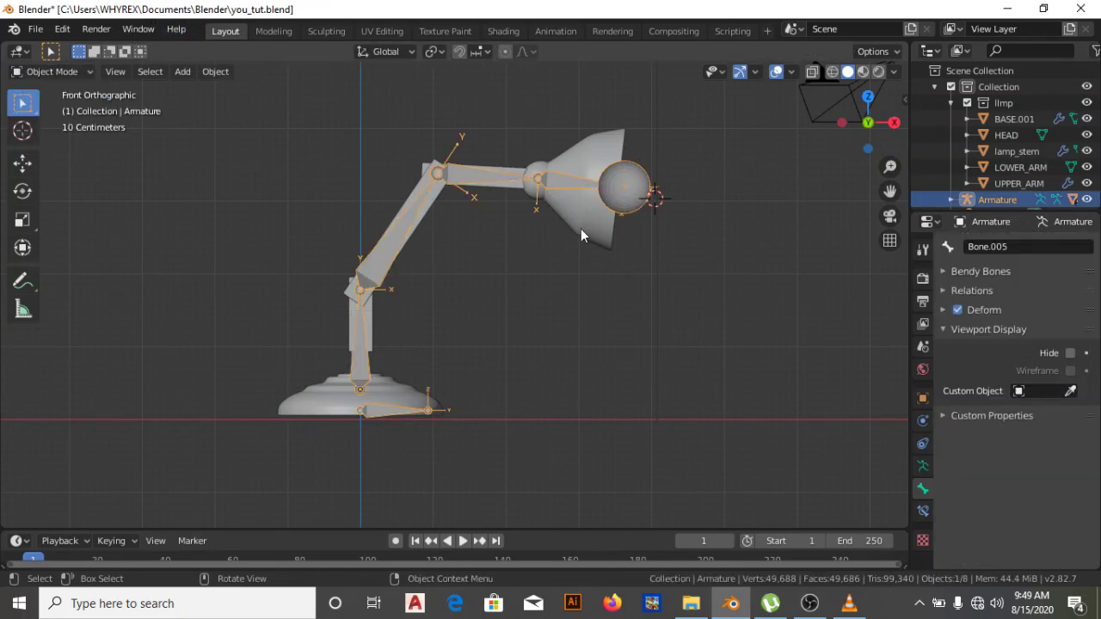
pyautogui.press('Tab')
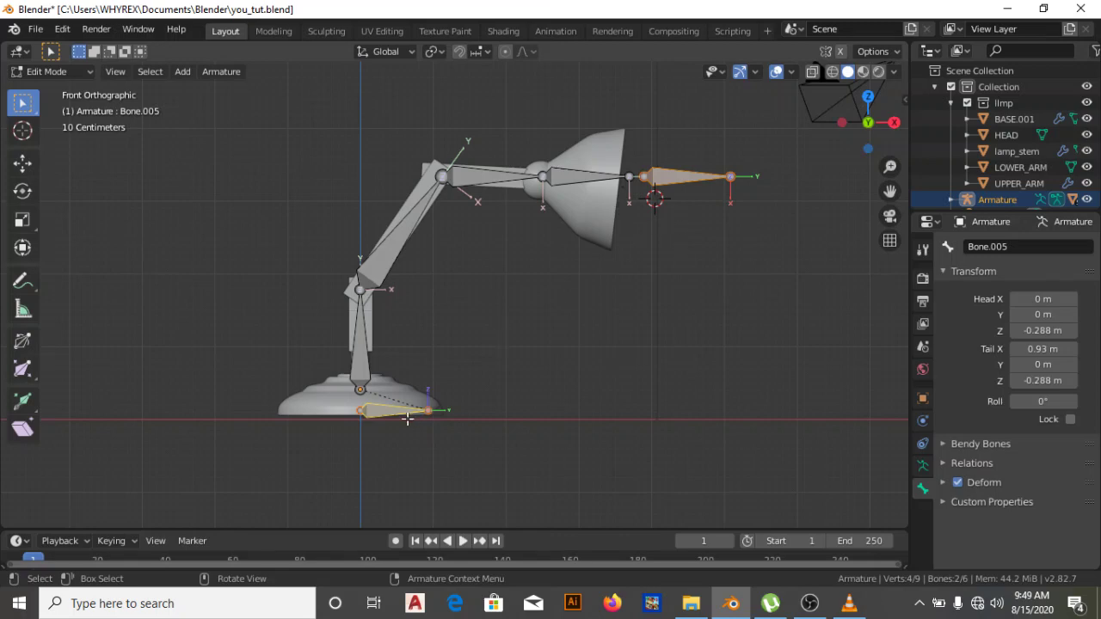
pyautogui.click(666, 179)
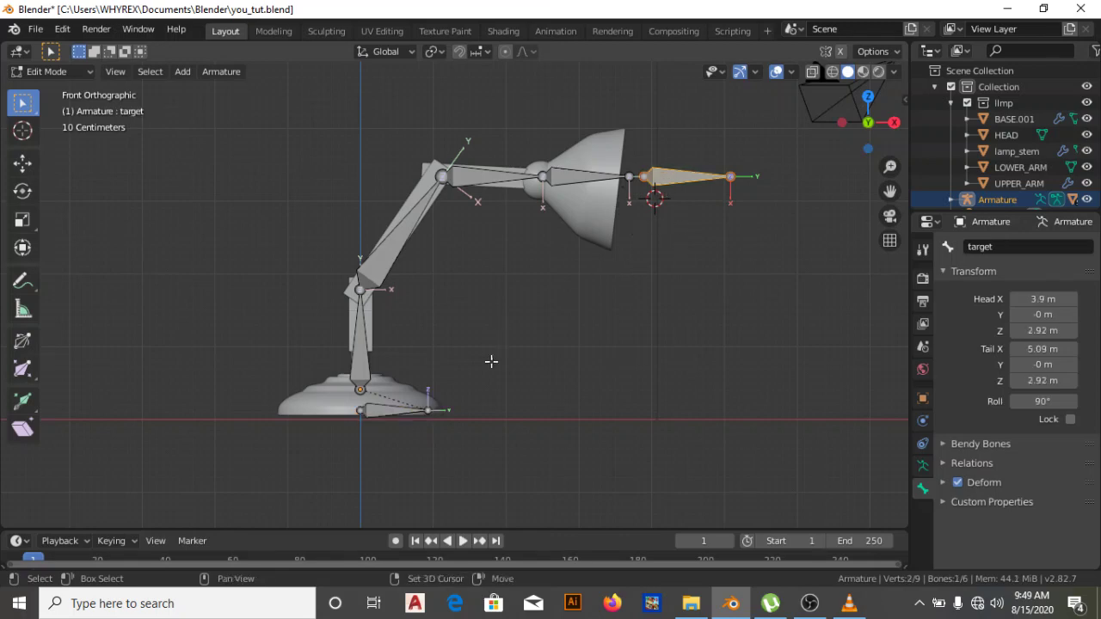
pyautogui.keyDown('shift'); pyautogui.click(379, 406); pyautogui.keyUp('shift')
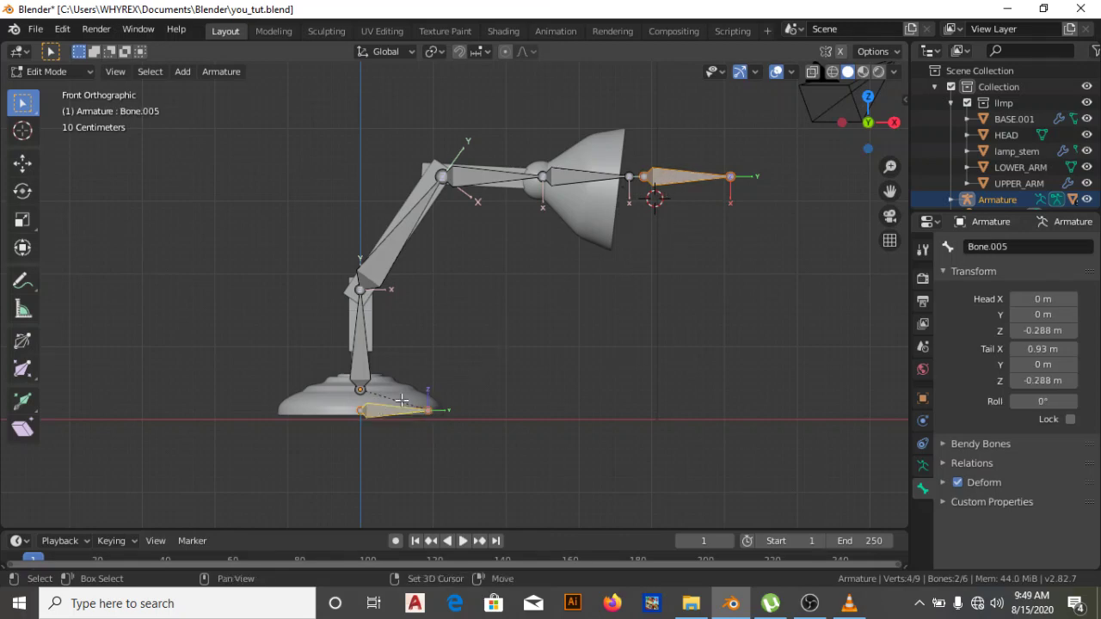
pyautogui.hotkey('ctrl', 'p')
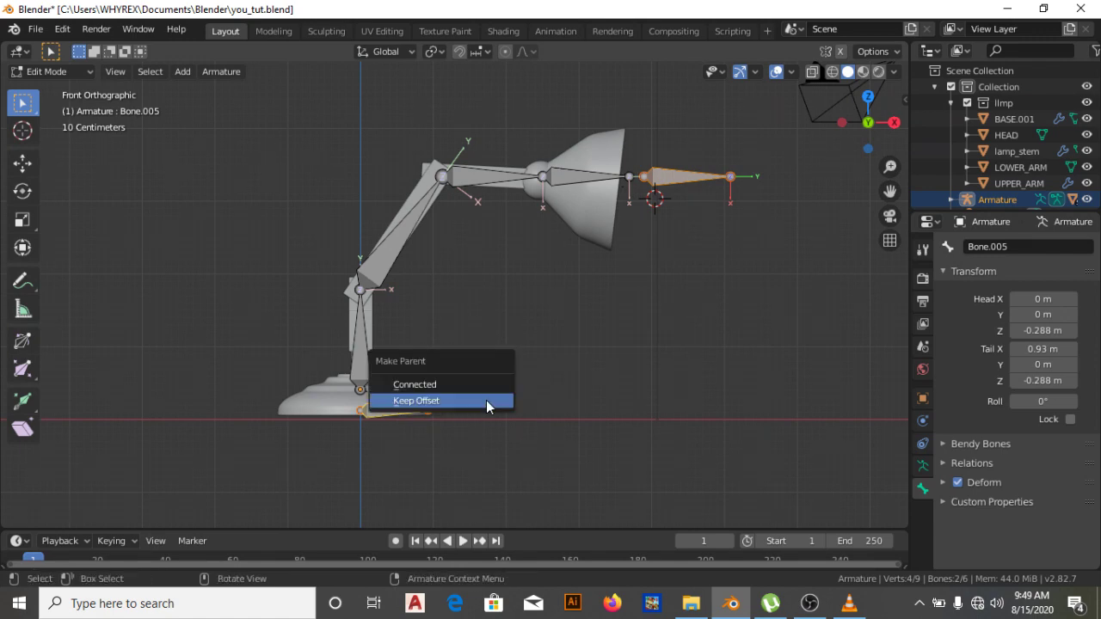
pyautogui.click(485, 402)
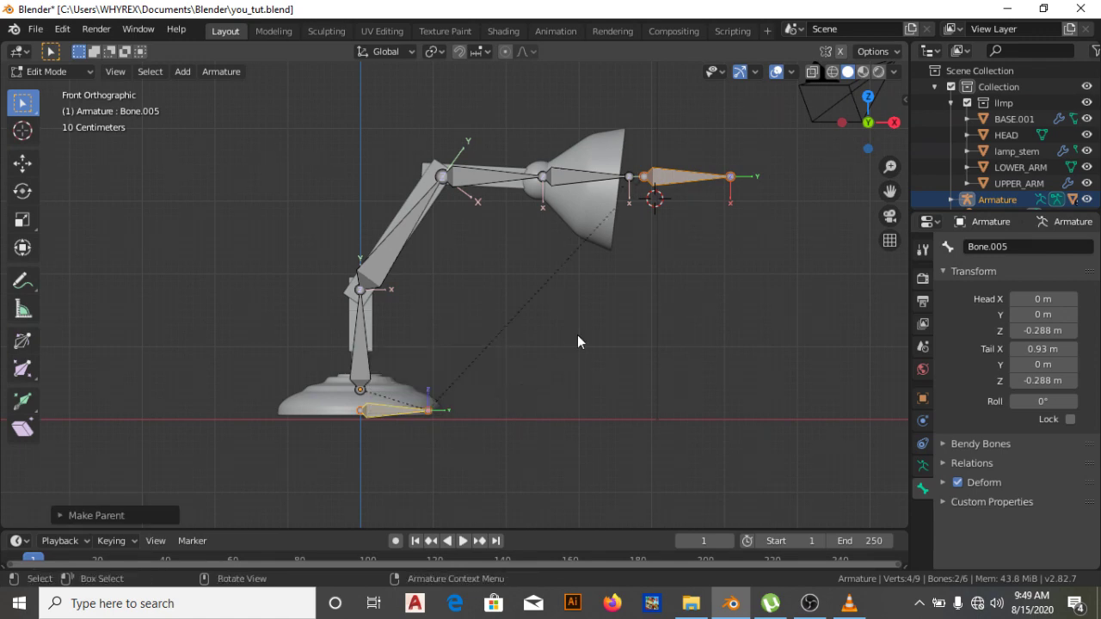
pyautogui.press('Tab')
pyautogui.press('Tab')
pyautogui.click(51, 71)
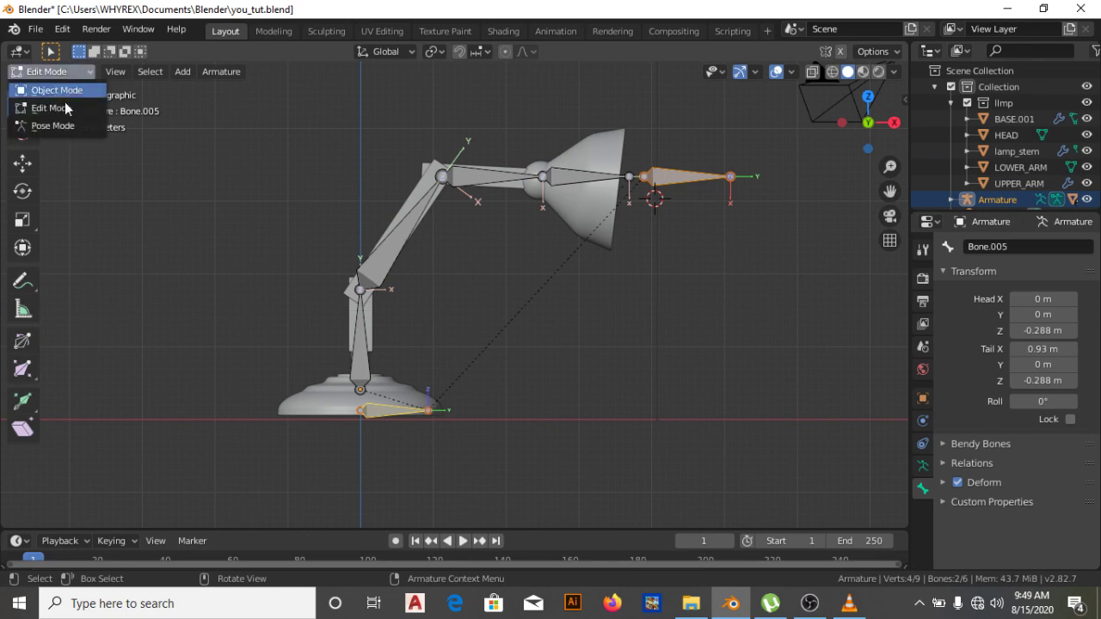
pyautogui.click(54, 125)
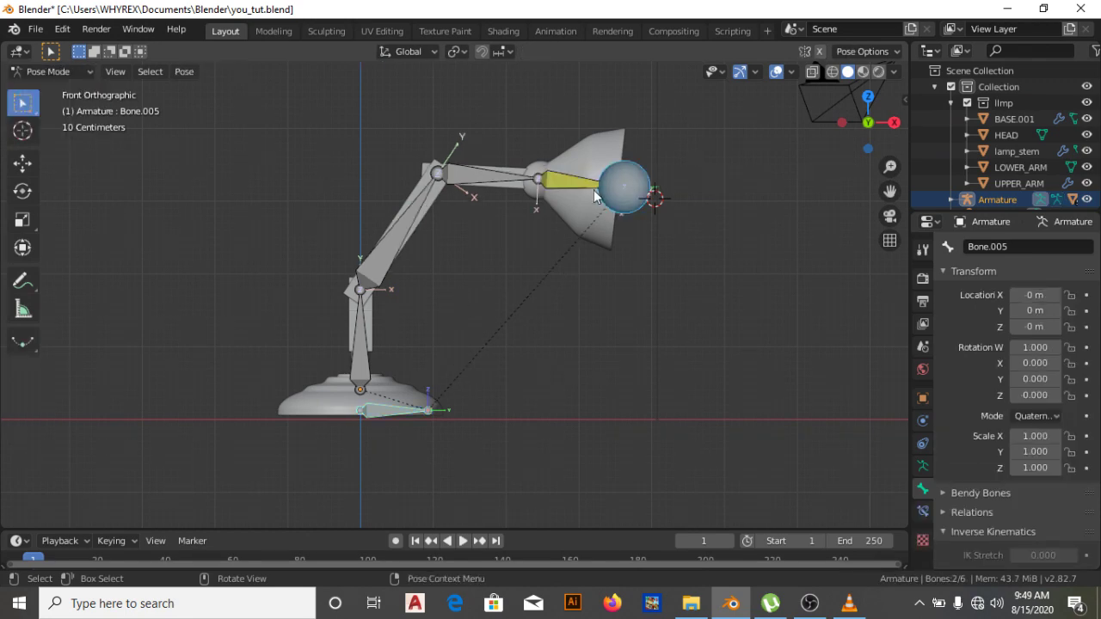
# Test-move the lamp-base bone to check that the whole rig follows it, and cancel the move.
pyautogui.click(397, 410)
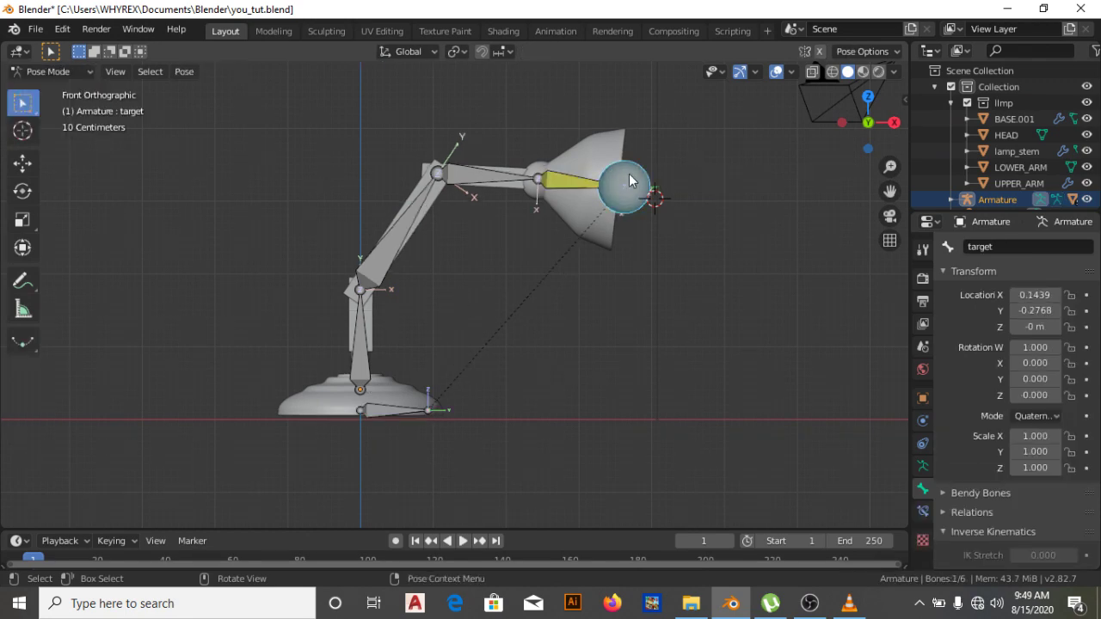
pyautogui.click(397, 410)
pyautogui.press('g')
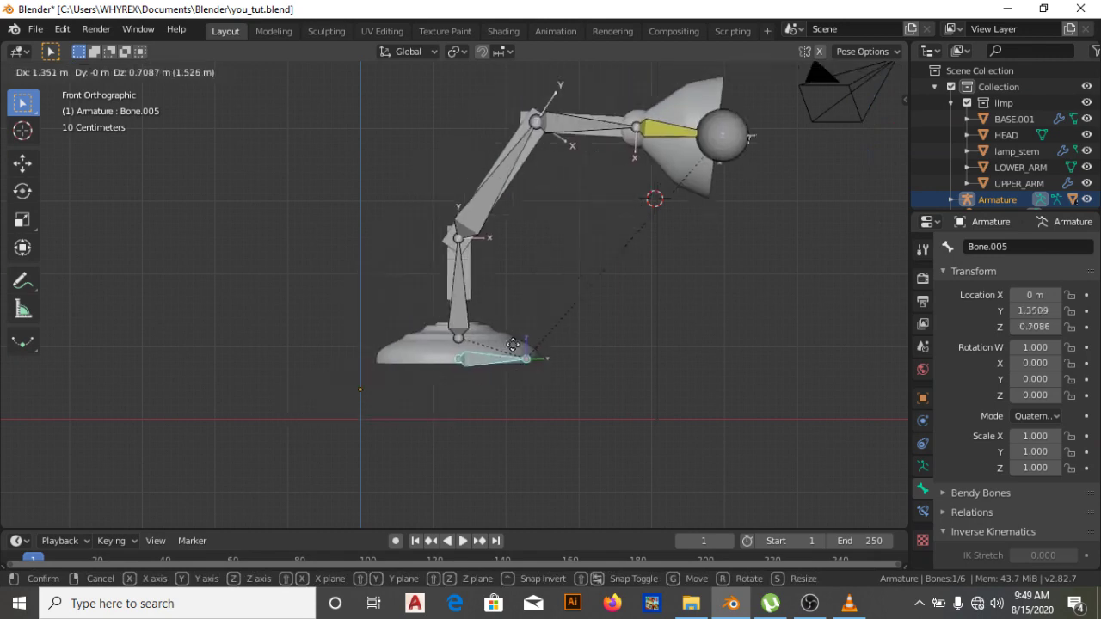
pyautogui.rightClick(382, 410)
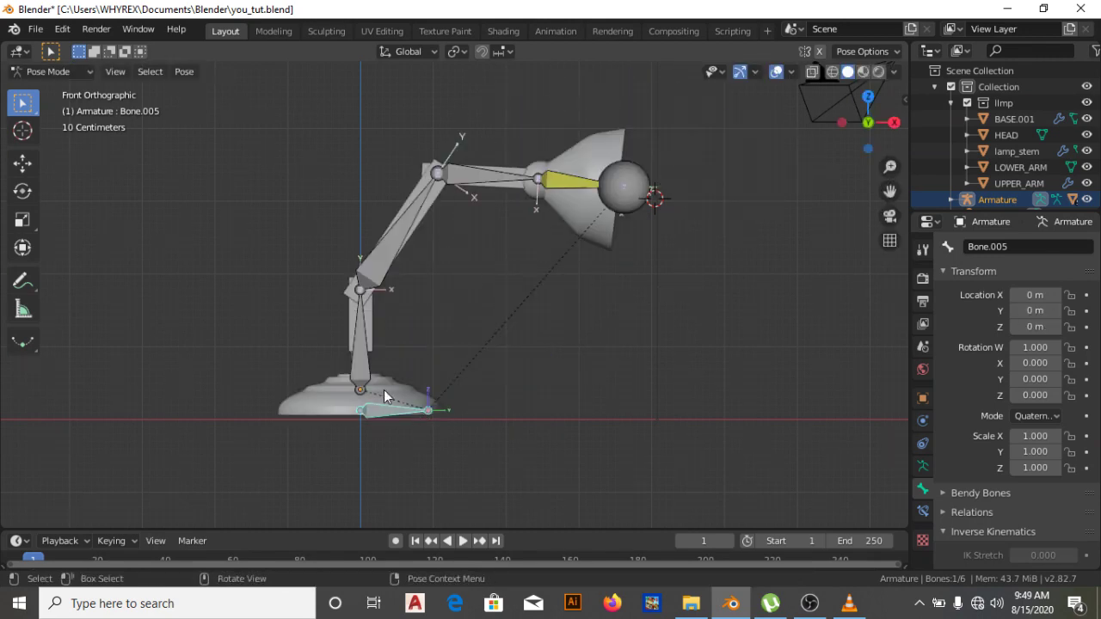
# Move the sphere-shaped target bone closer to the lamp stem, to about X 0.354 m and Y -1.55 m.
pyautogui.click(619, 194)
pyautogui.press('g')
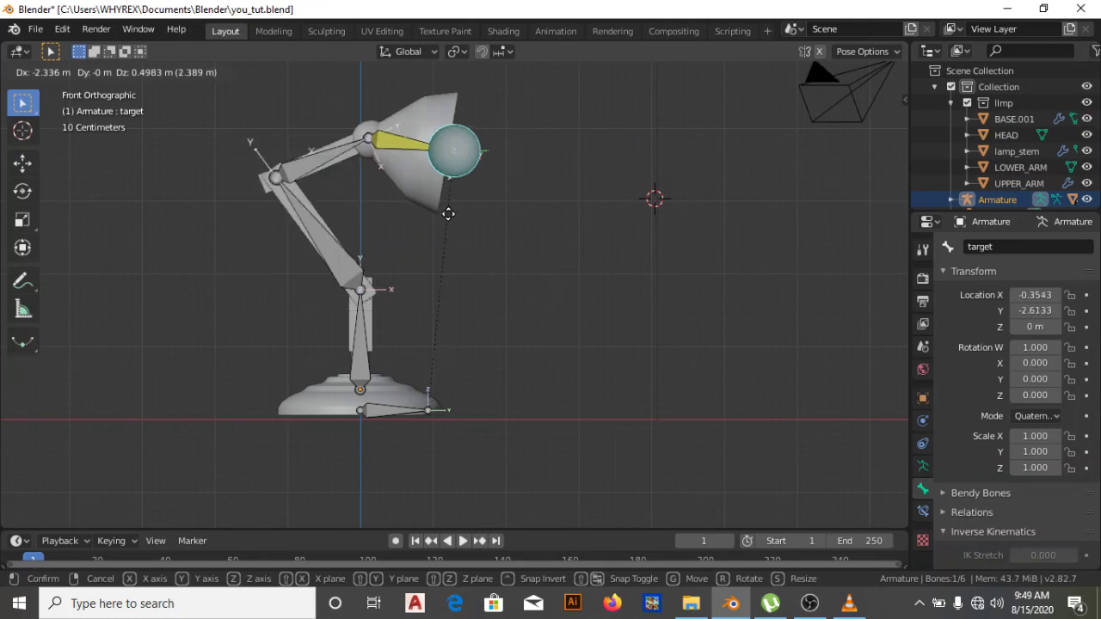
pyautogui.click(534, 265)
pyautogui.rightClick(548, 349)
pyautogui.moveTo(587, 330); pyautogui.dragTo(542, 335, button='middle')
pyautogui.press('Escape')
pyautogui.scroll(3, 527, 347)
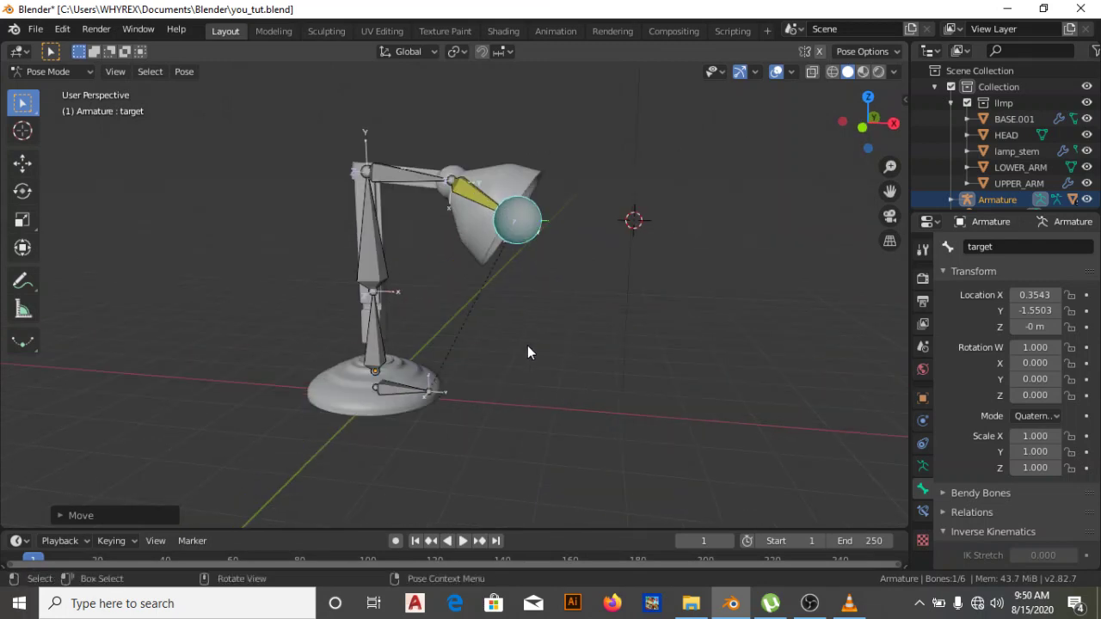
# Enlarge the timeline, show the lamp-base bone's transform values in the viewport, and keyframe its location at frame 1.
pyautogui.click(401, 392)
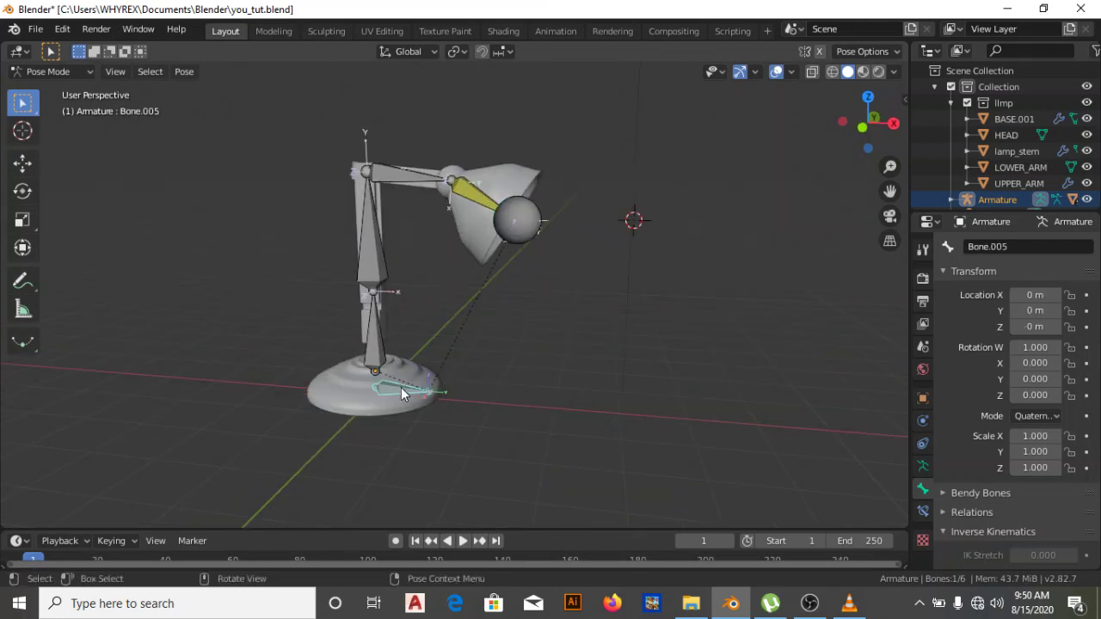
pyautogui.moveTo(339, 529); pyautogui.dragTo(346, 445)
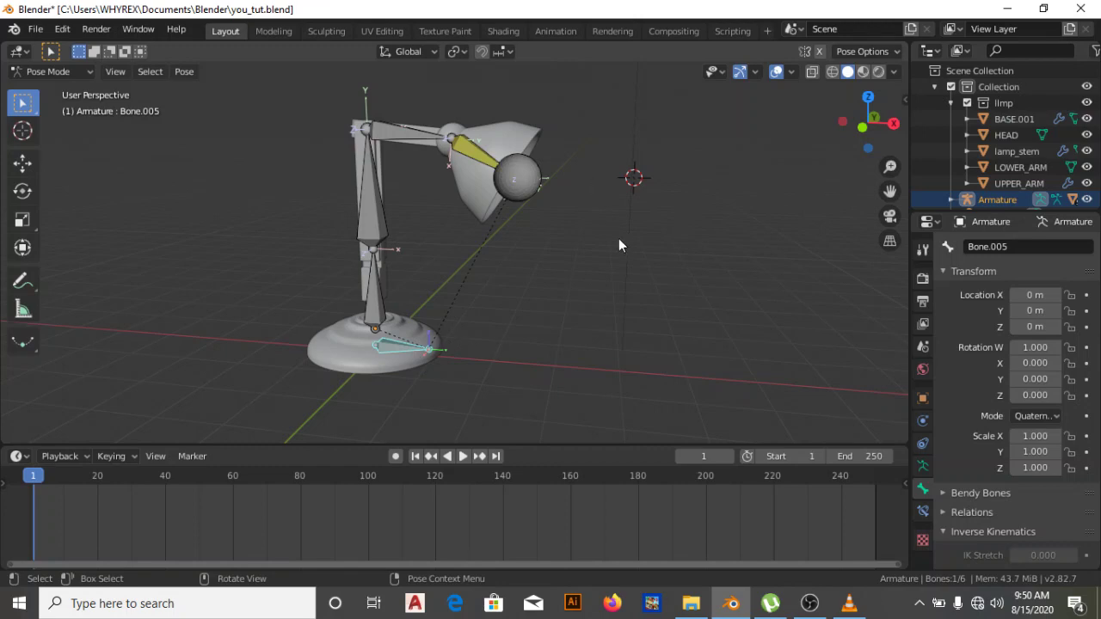
pyautogui.press('n')
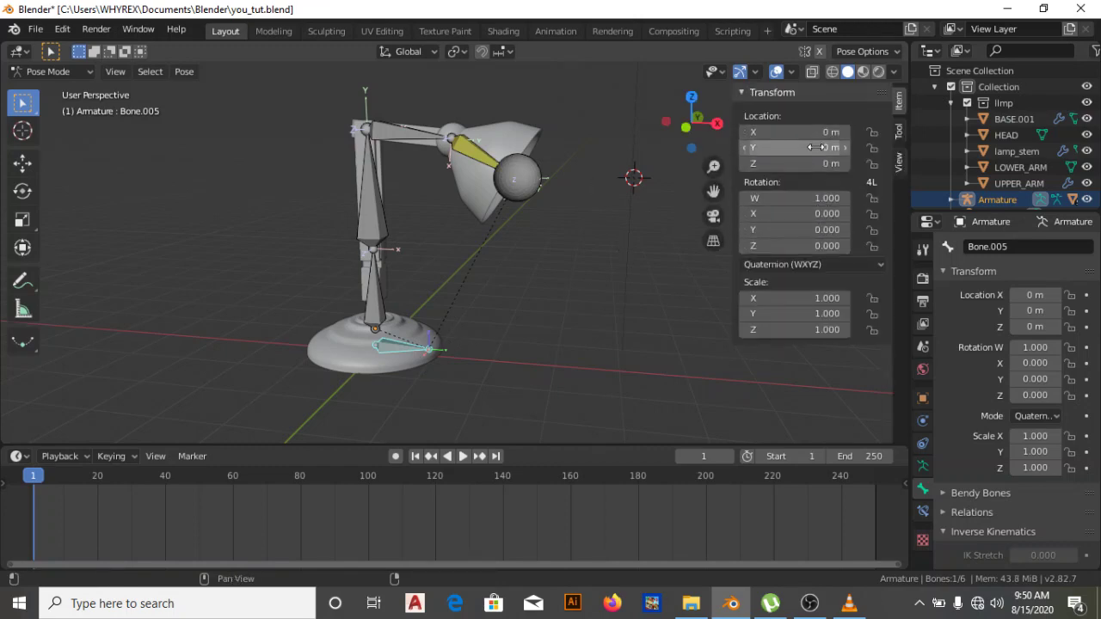
pyautogui.press('i')
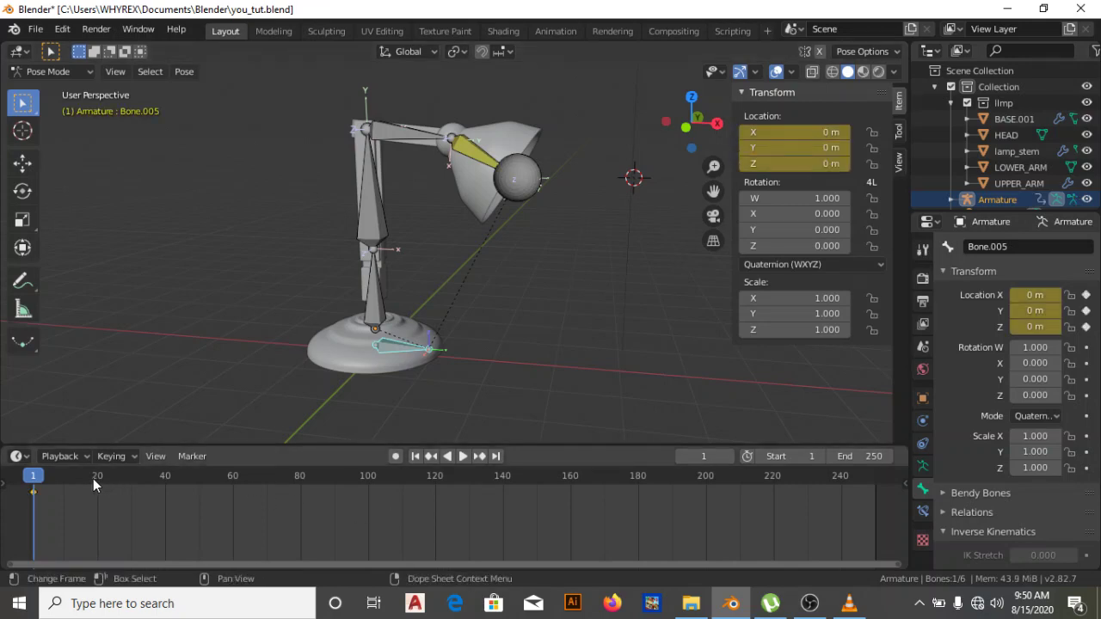
# At frame 39, raise the lamp-base bone to about Y 1.794 m and Z 1.621 m in front view and keyframe its location.
pyautogui.click(164, 477)
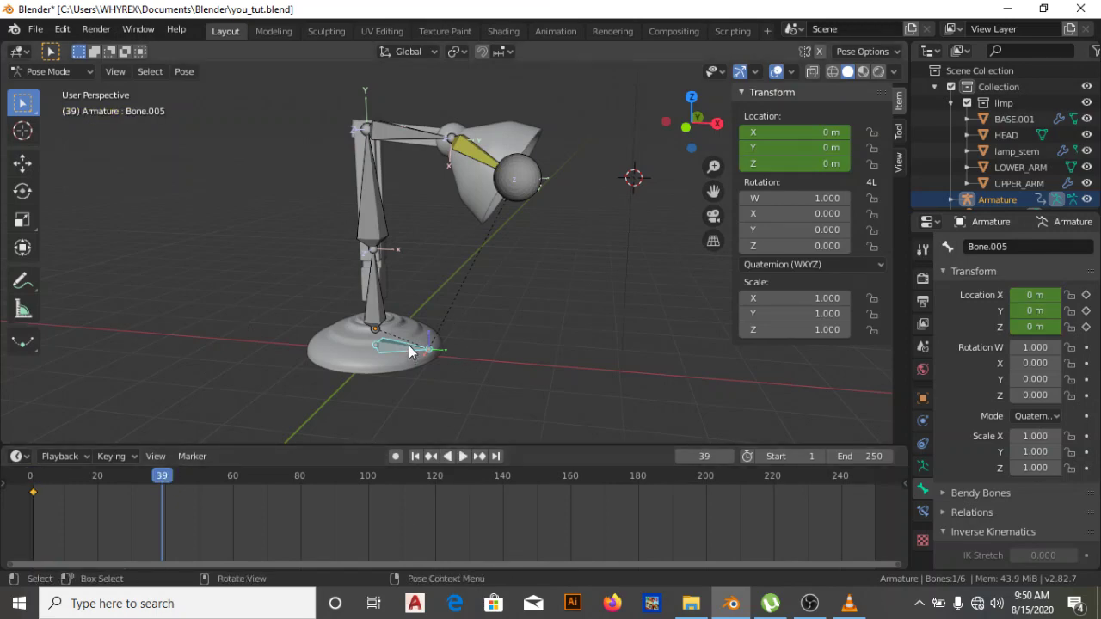
pyautogui.press('KP_1')
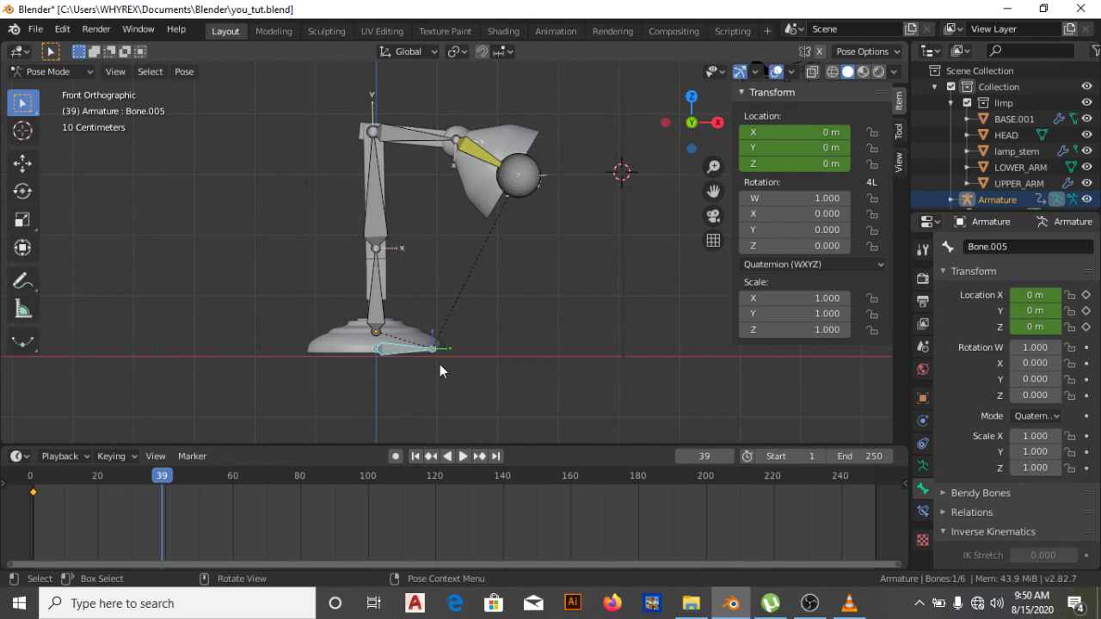
pyautogui.press('g')
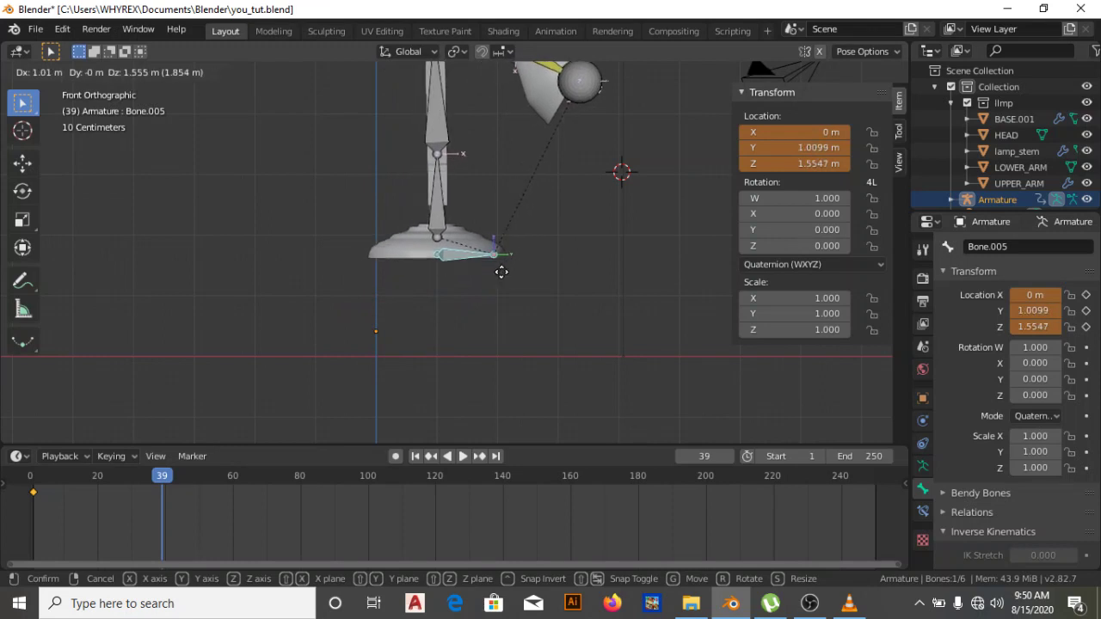
pyautogui.click(552, 271)
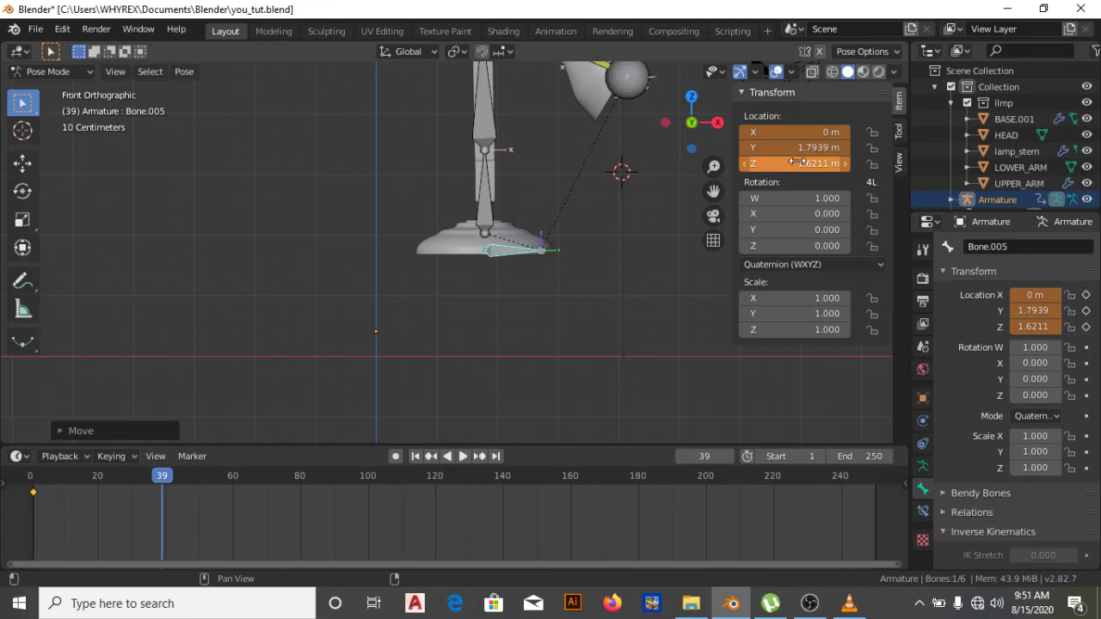
pyautogui.press('i')
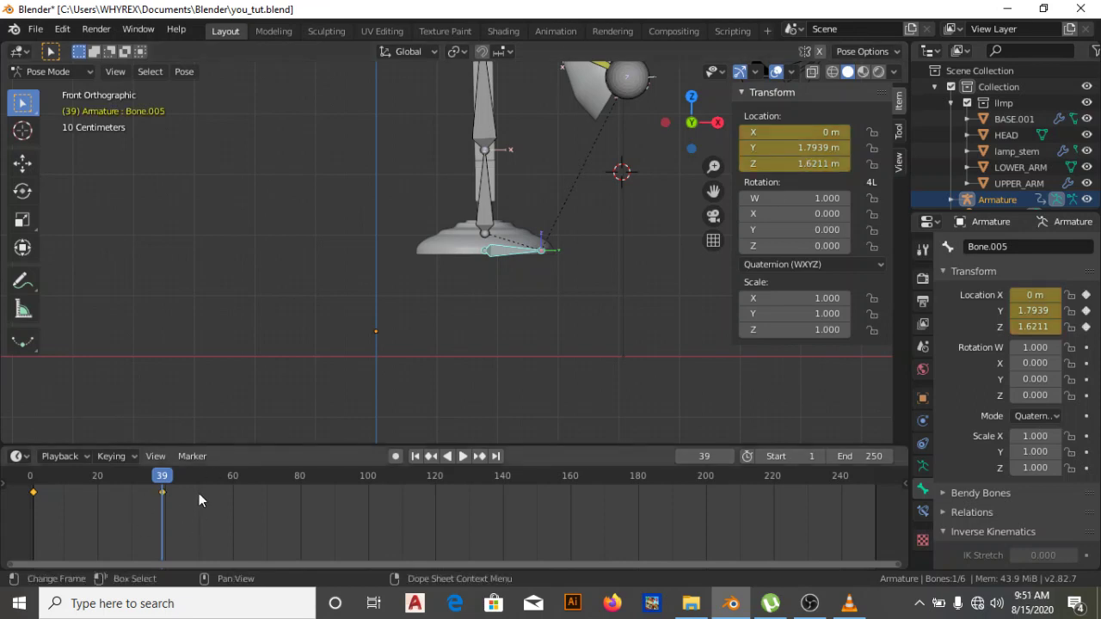
# At frame 62, lower the lamp-base bone to about Y 2.977 m and Z -0.053 m and keyframe its location.
pyautogui.click(239, 474)
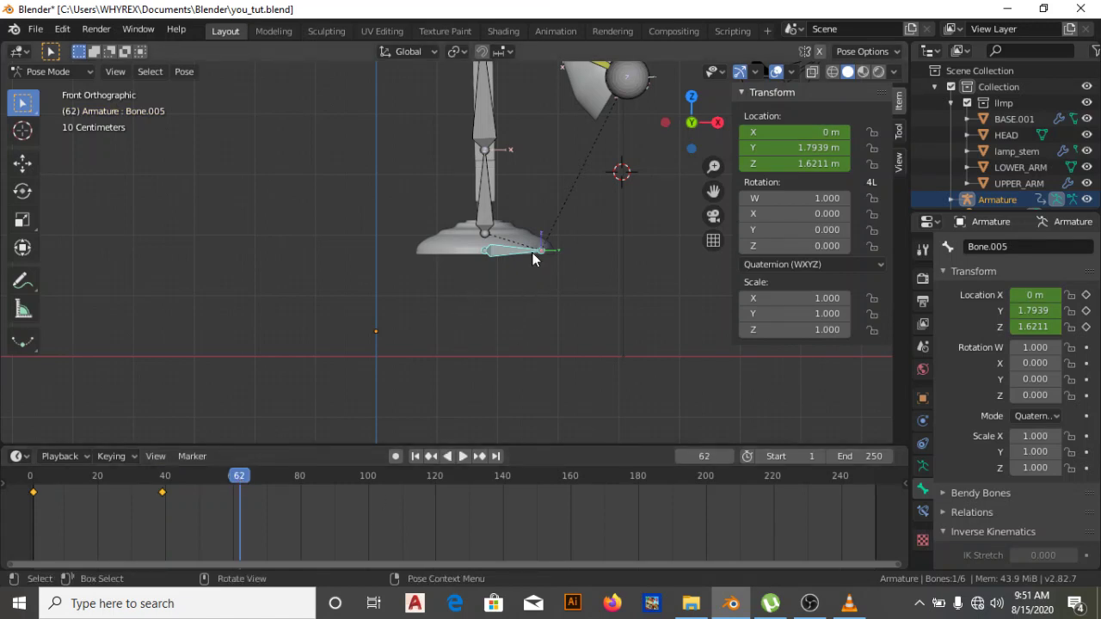
pyautogui.press('g')
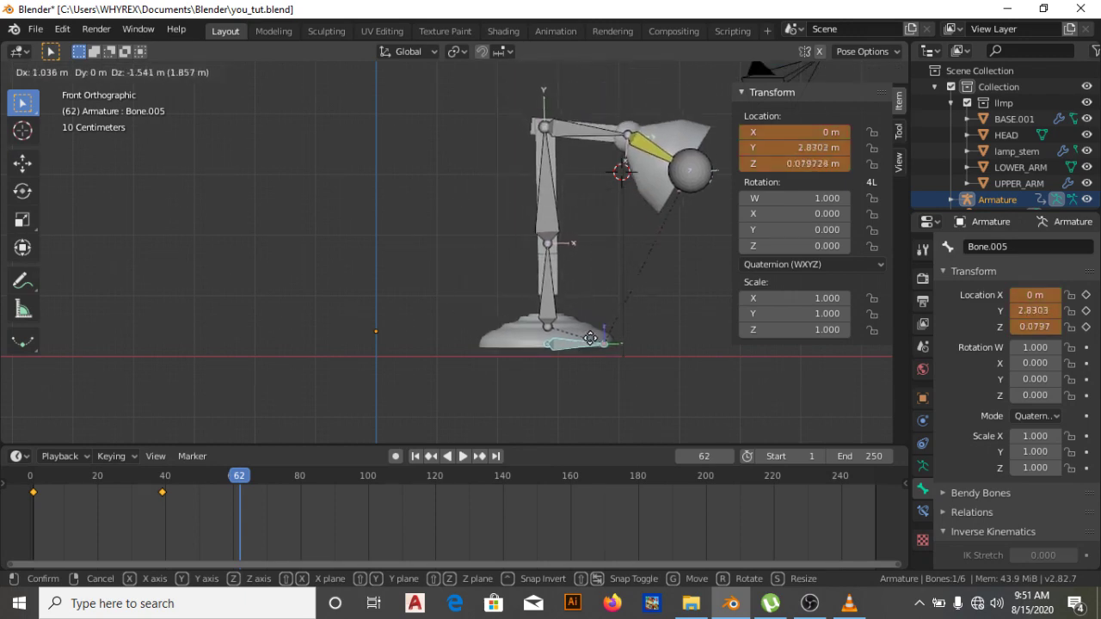
pyautogui.click(596, 346)
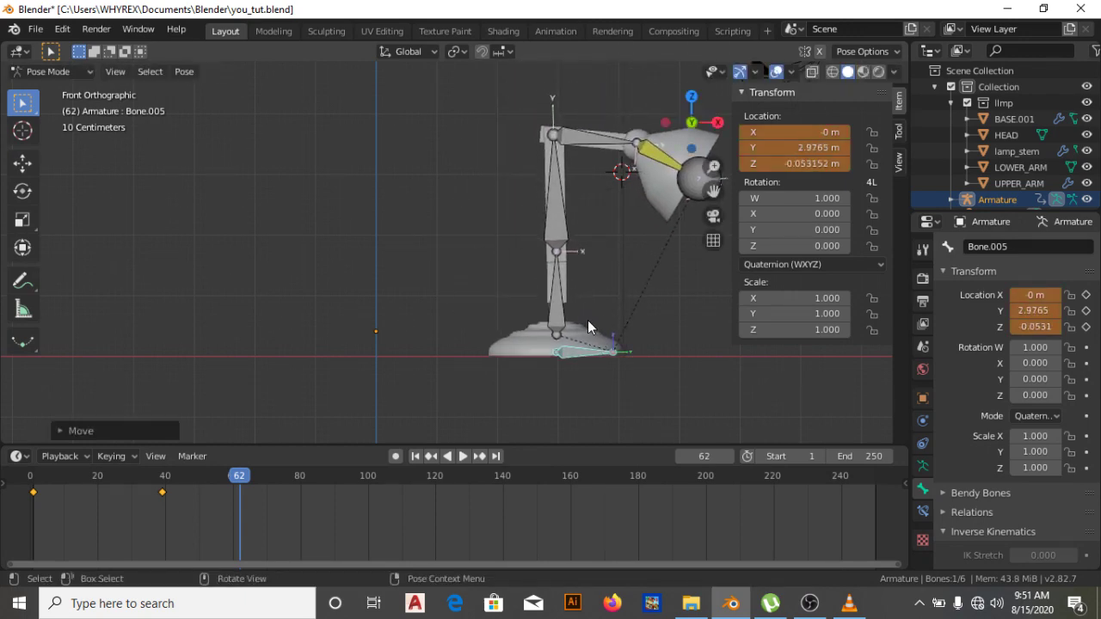
pyautogui.press('i')
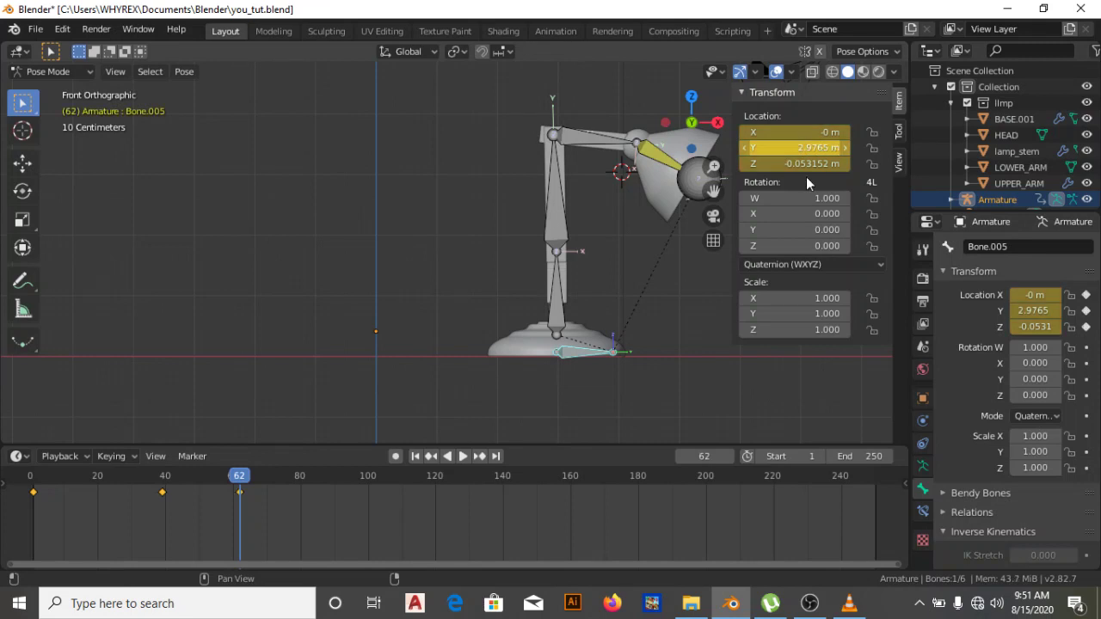
# Play the lamp's jump animation from frame 1, stop it, and return to the first frame.
pyautogui.click(34, 478)
pyautogui.press('space')
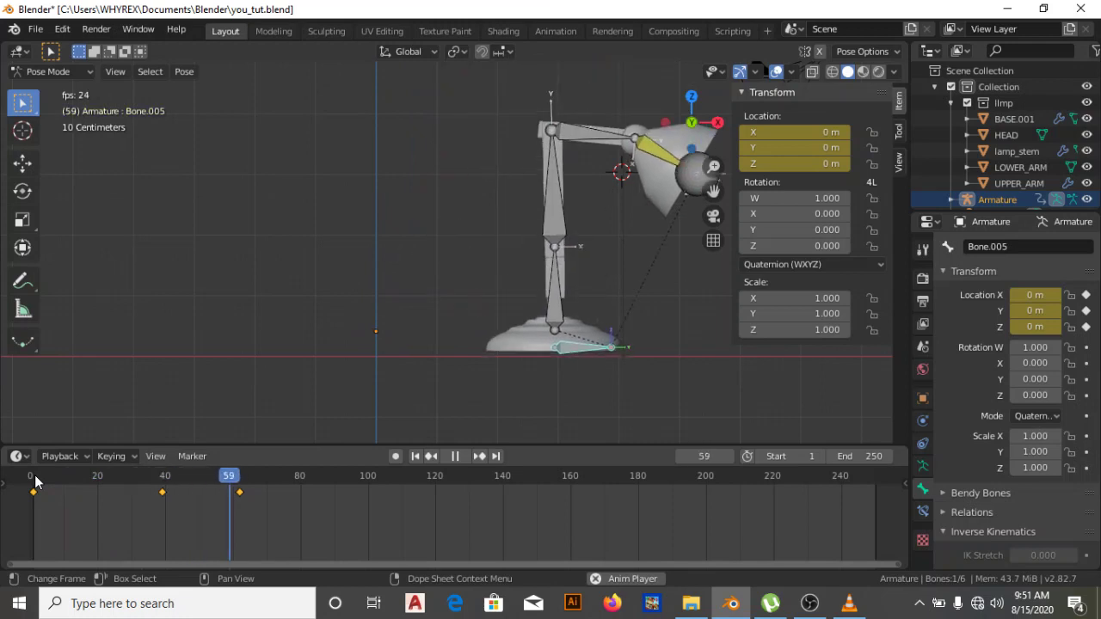
pyautogui.press('space')
pyautogui.click(34, 481)
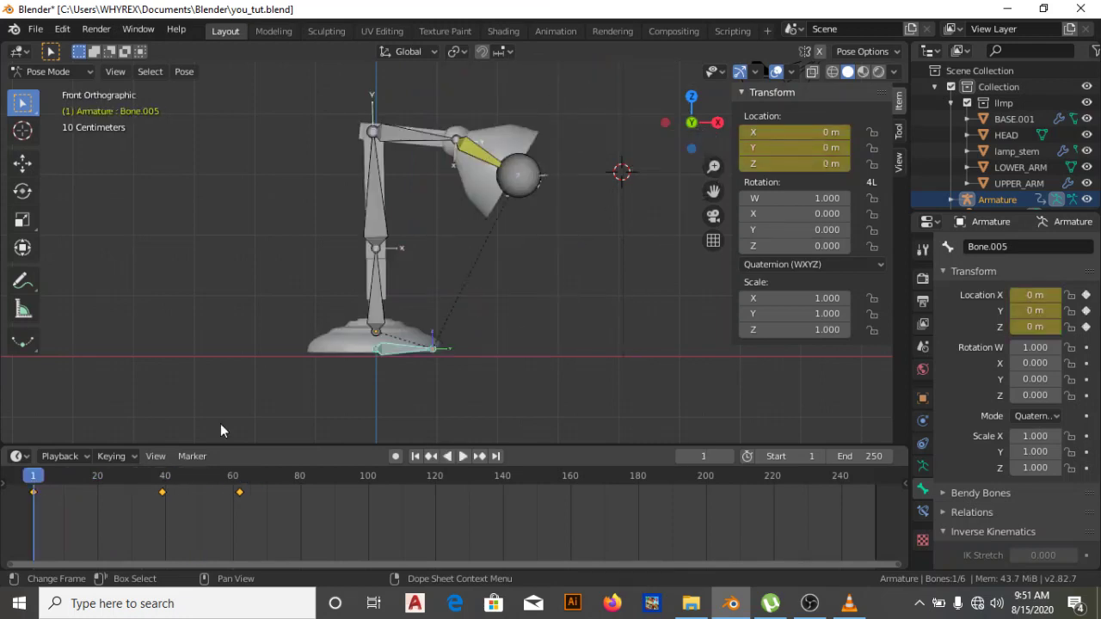
# At frame 84, lower the lamp head's target bone to about X 2.332 m and Y -0.721 m and keyframe its location.
pyautogui.click(237, 481)
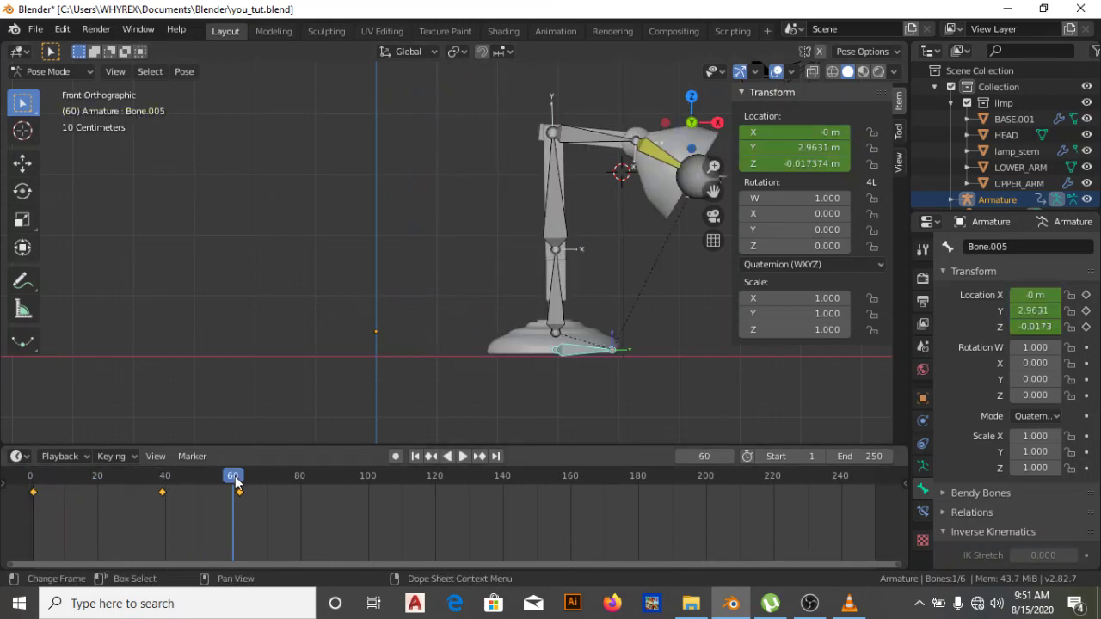
pyautogui.scroll(-1, 377, 315)
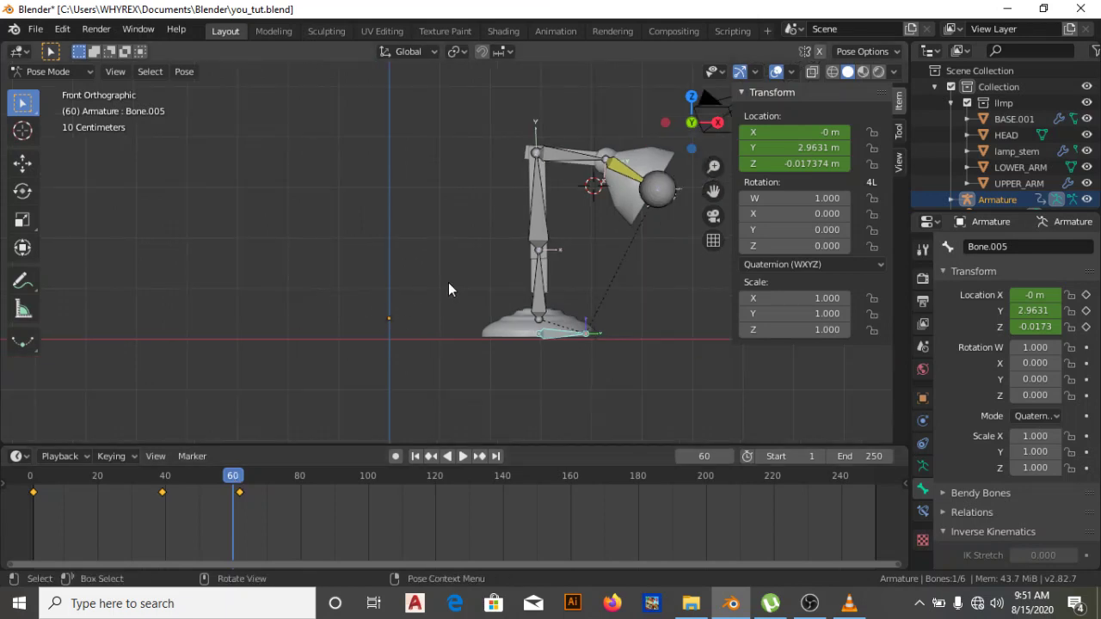
pyautogui.keyDown('shift'); pyautogui.moveTo(448, 282); pyautogui.dragTo(395, 367, button='middle'); pyautogui.keyUp('shift')
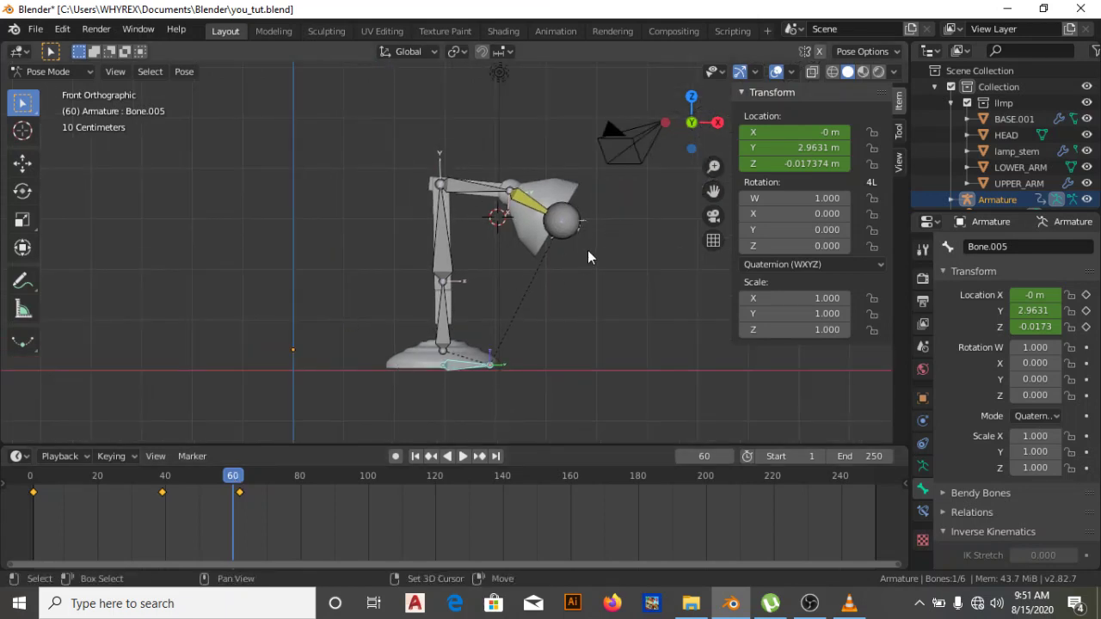
pyautogui.keyDown('shift'); pyautogui.moveTo(587, 256); pyautogui.dragTo(482, 280, button='middle'); pyautogui.keyUp('shift')
pyautogui.click(475, 256)
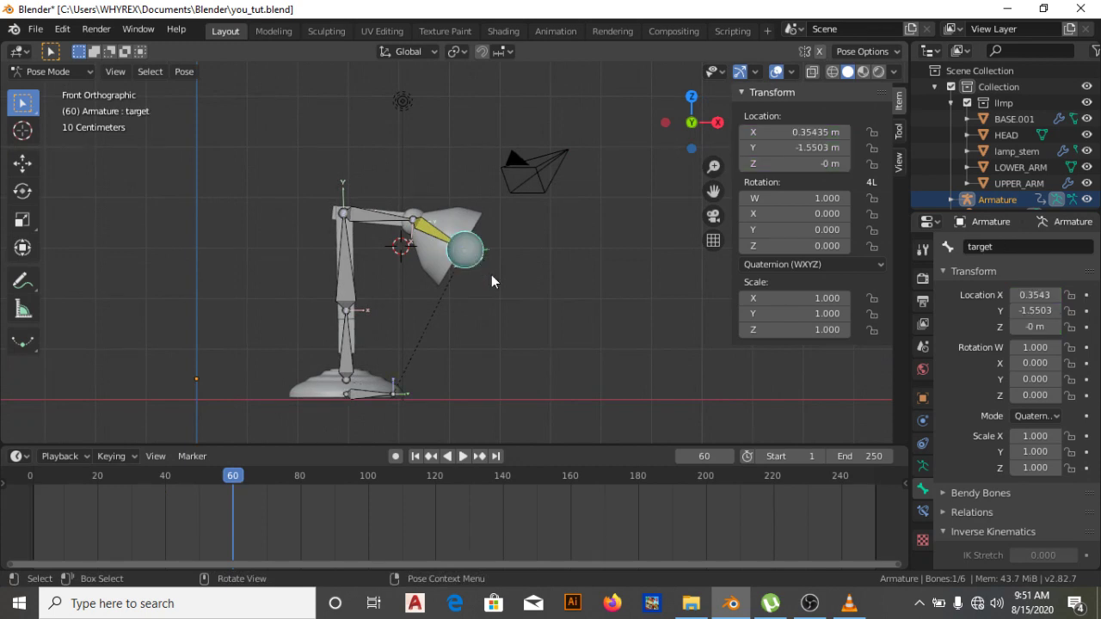
pyautogui.click(358, 393)
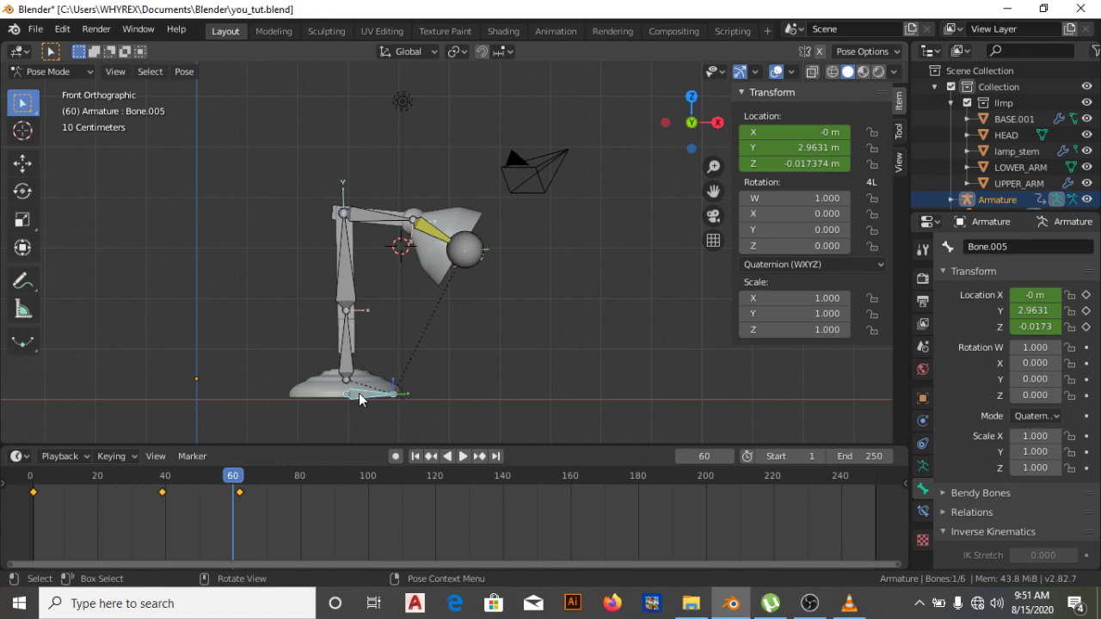
pyautogui.click(314, 472)
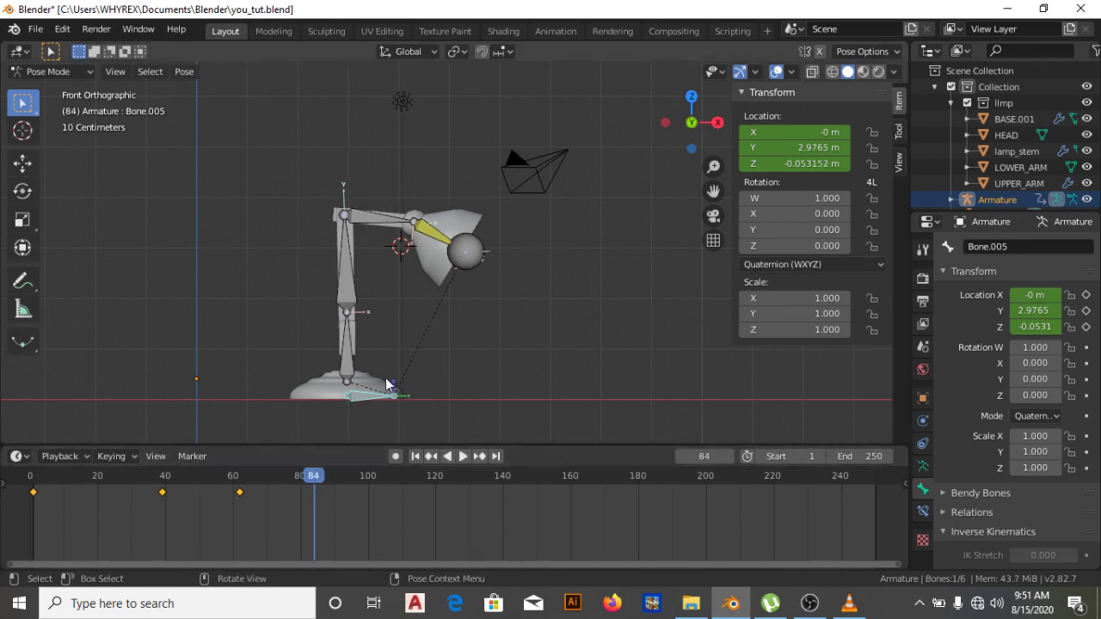
pyautogui.click(475, 253)
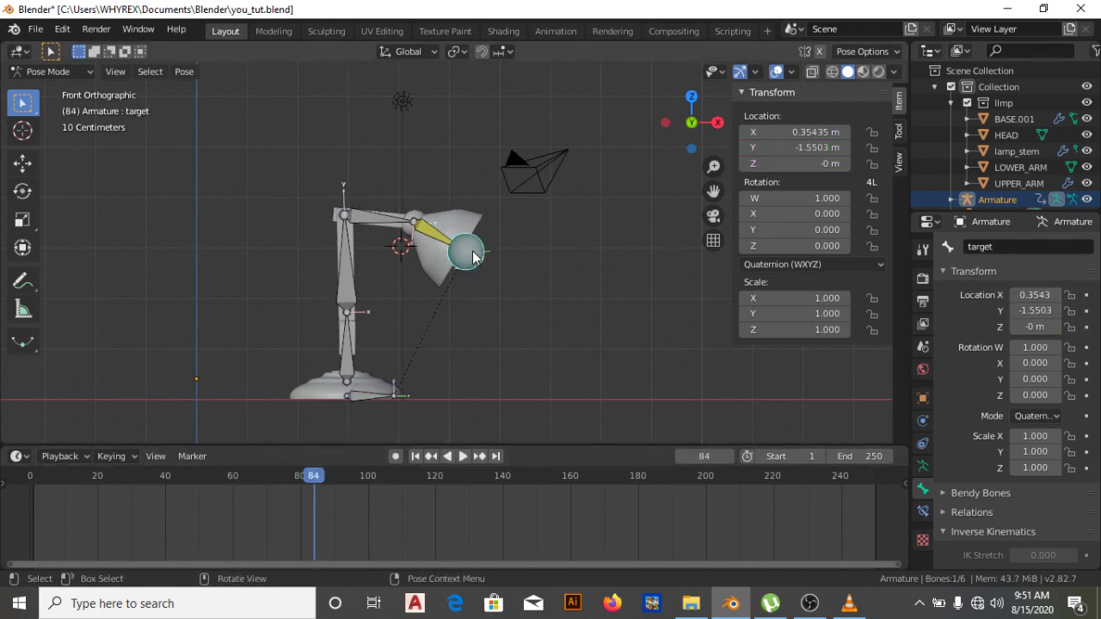
pyautogui.press('g')
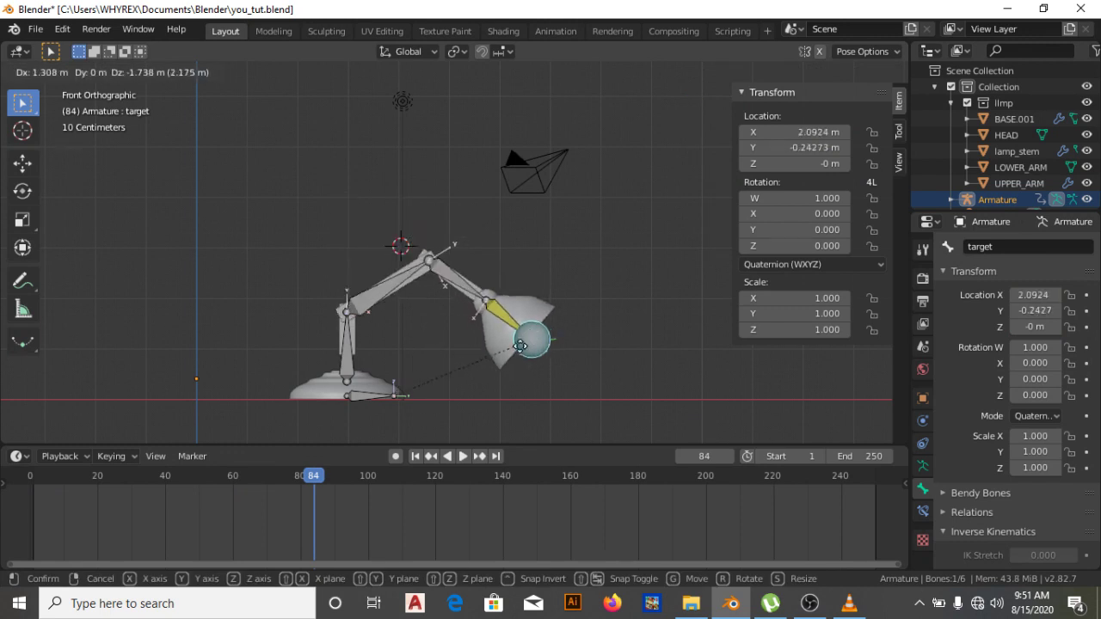
pyautogui.click(498, 356)
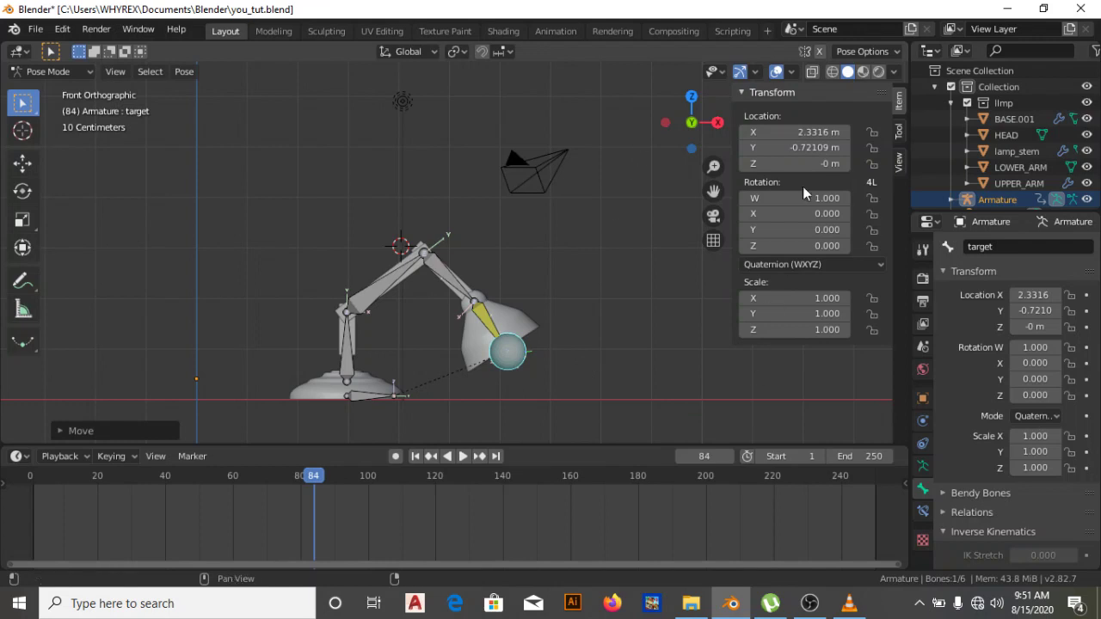
pyautogui.press('i')
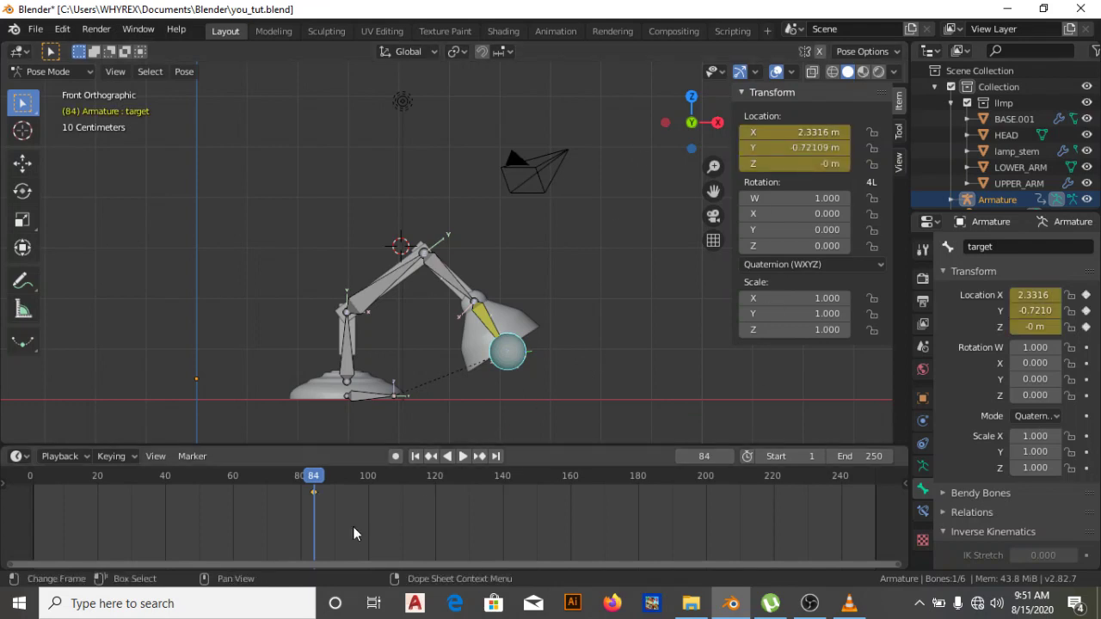
# At frame 100, move the target bone to about X 1.231 m and Y -2.268 m and keyframe its location.
pyautogui.press('space')
pyautogui.press('space')
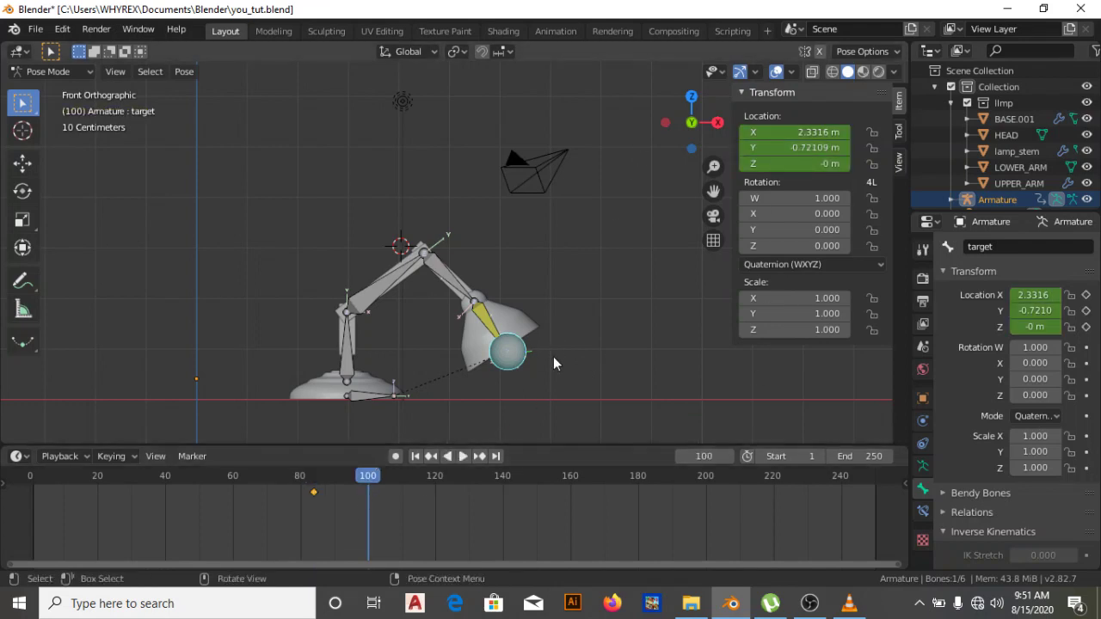
pyautogui.press('g')
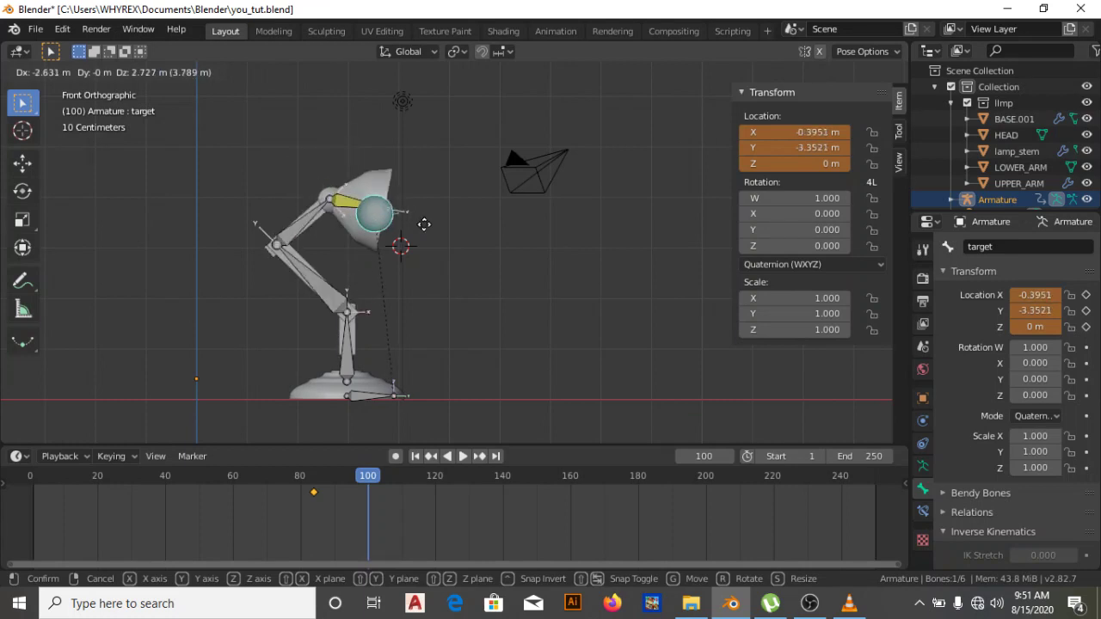
pyautogui.click(474, 301)
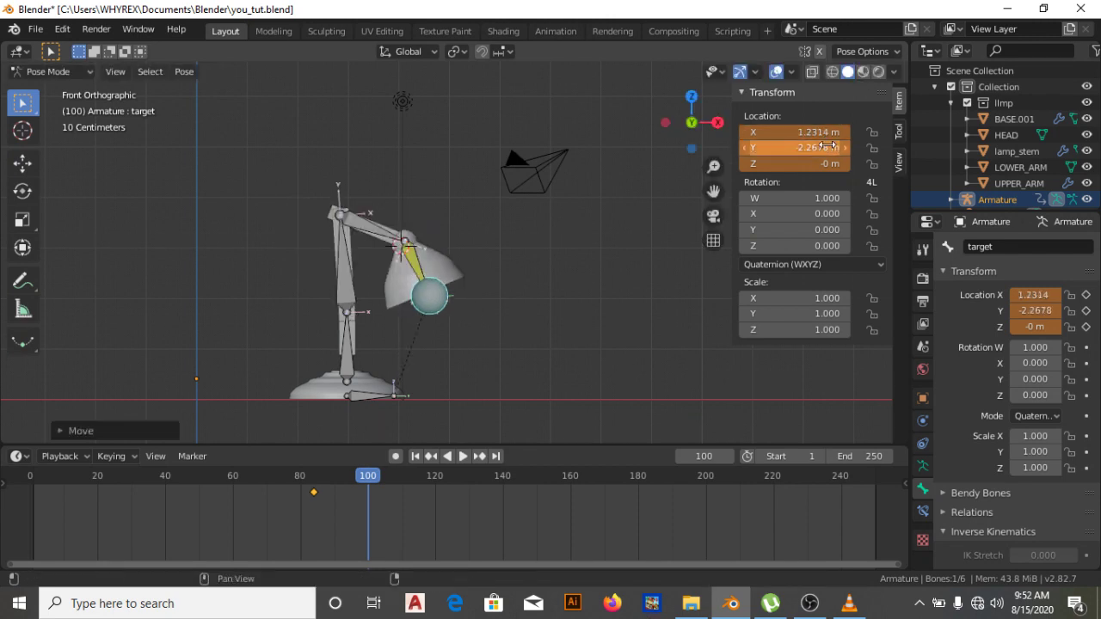
pyautogui.press('i')
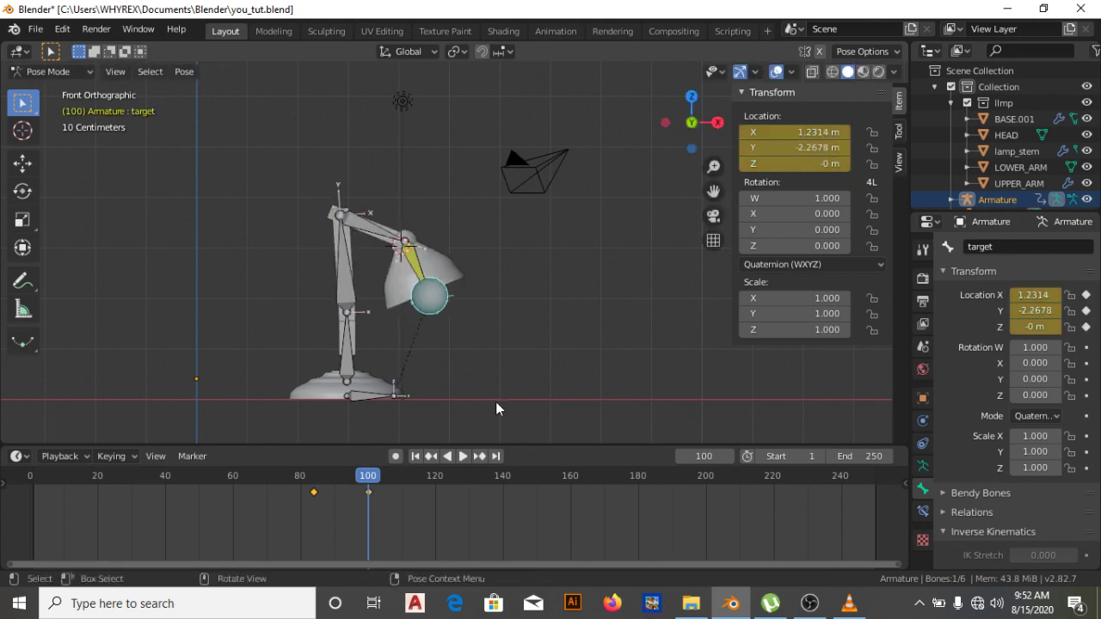
# Play the lamp animation twice from the beginning to review the jump and the head movement.
pyautogui.click(33, 478)
pyautogui.press('space')
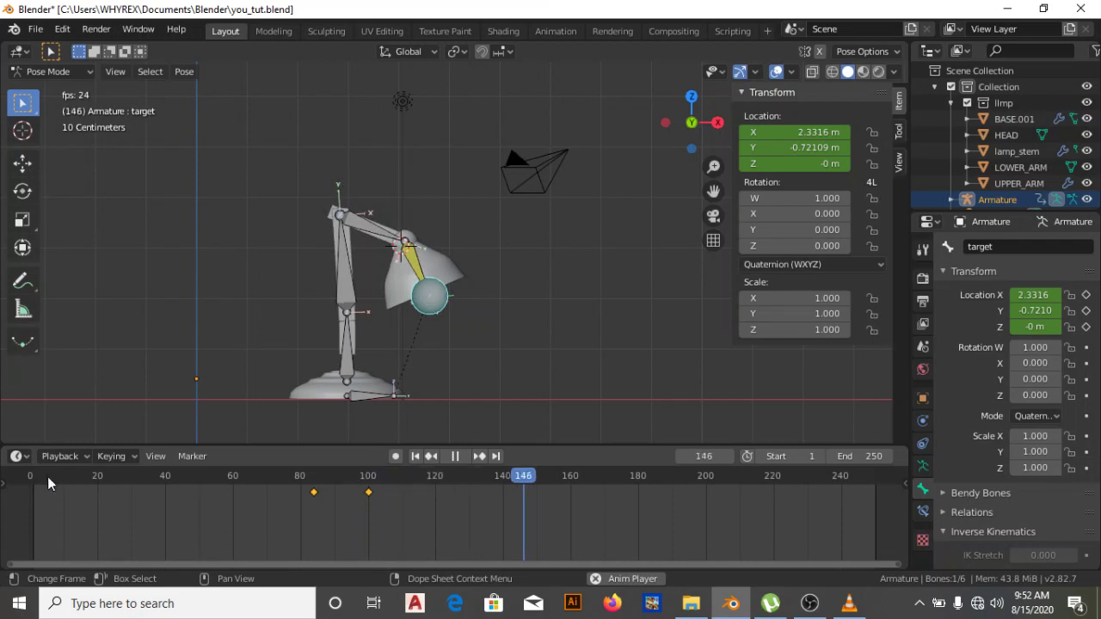
pyautogui.press('space')
pyautogui.moveTo(45, 478); pyautogui.dragTo(29, 479)
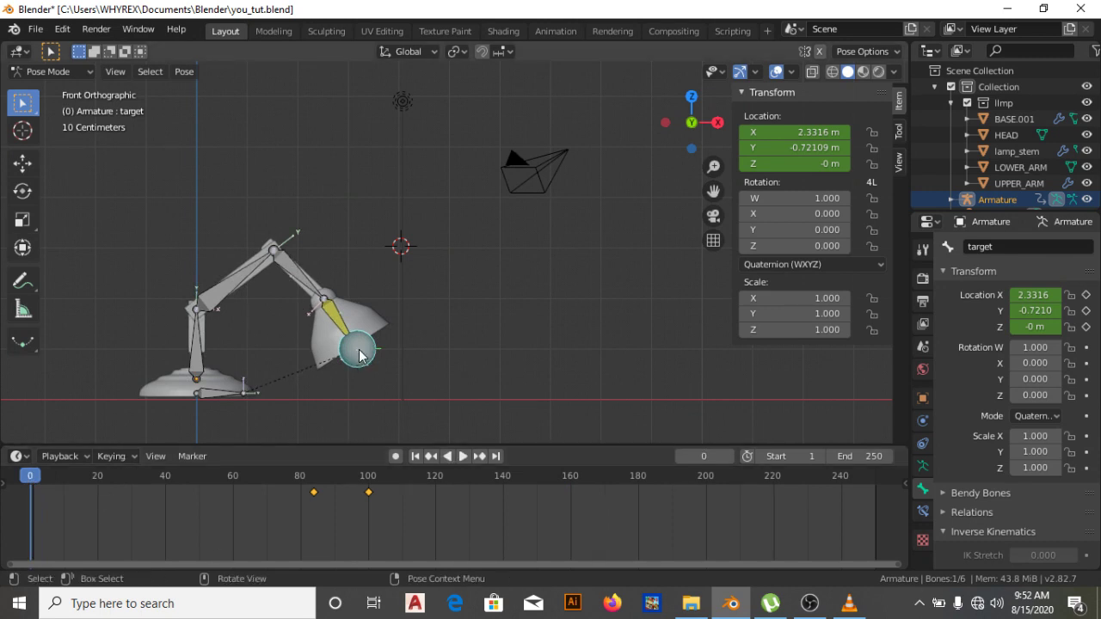
pyautogui.press('space')
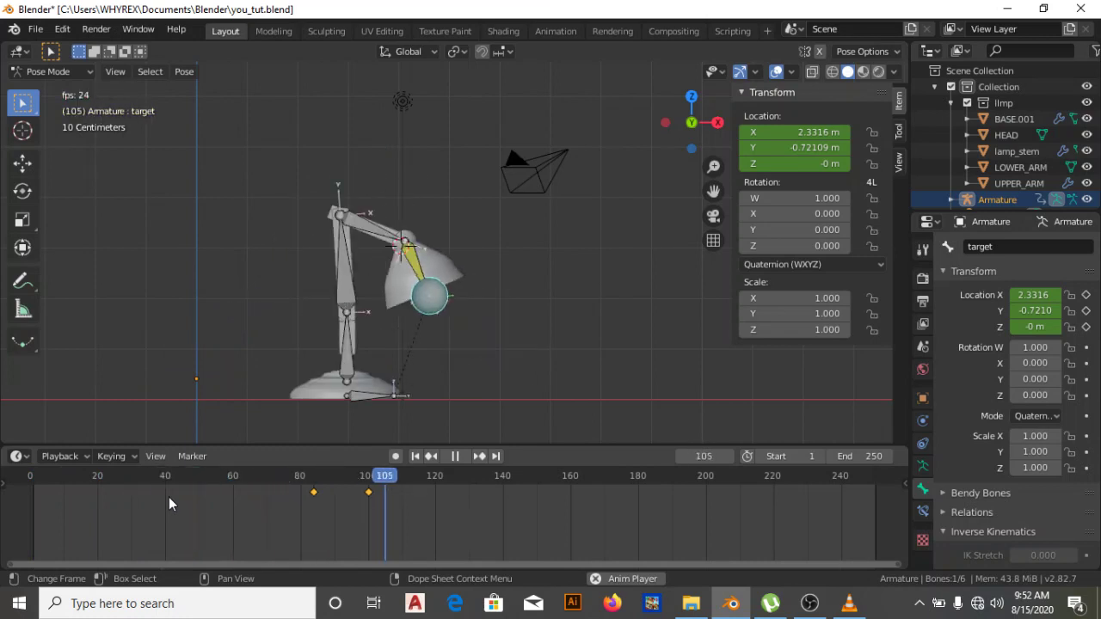
pyautogui.press('space')
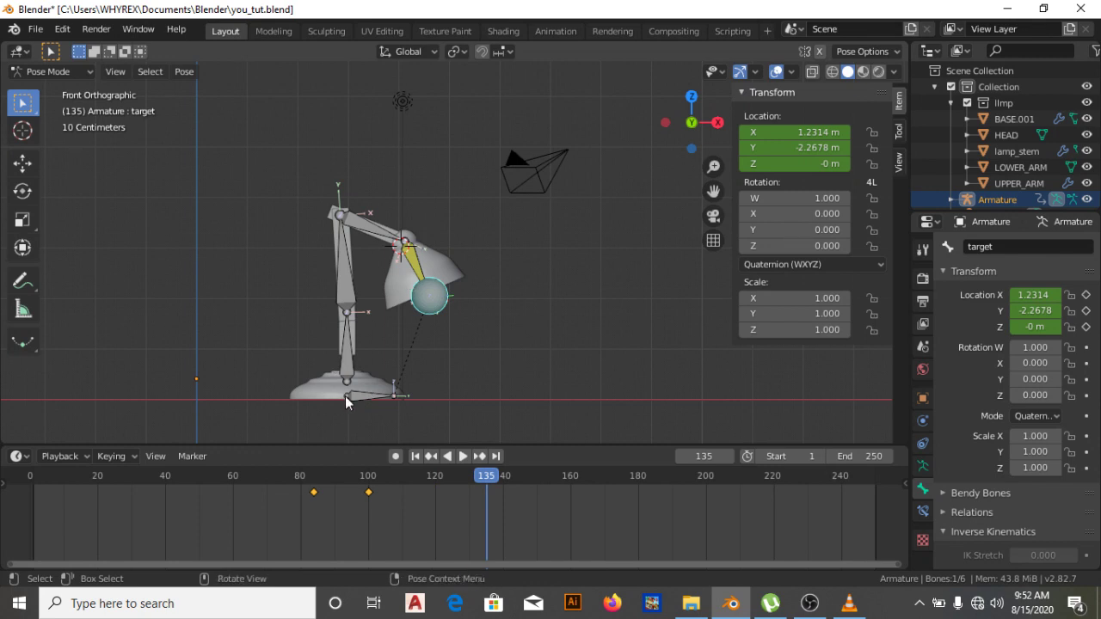
# Compare the lamp-base bone's keyframes, return to frame 0, and delete the target bone's keyframes at frames 84 and 100.
pyautogui.click(352, 397)
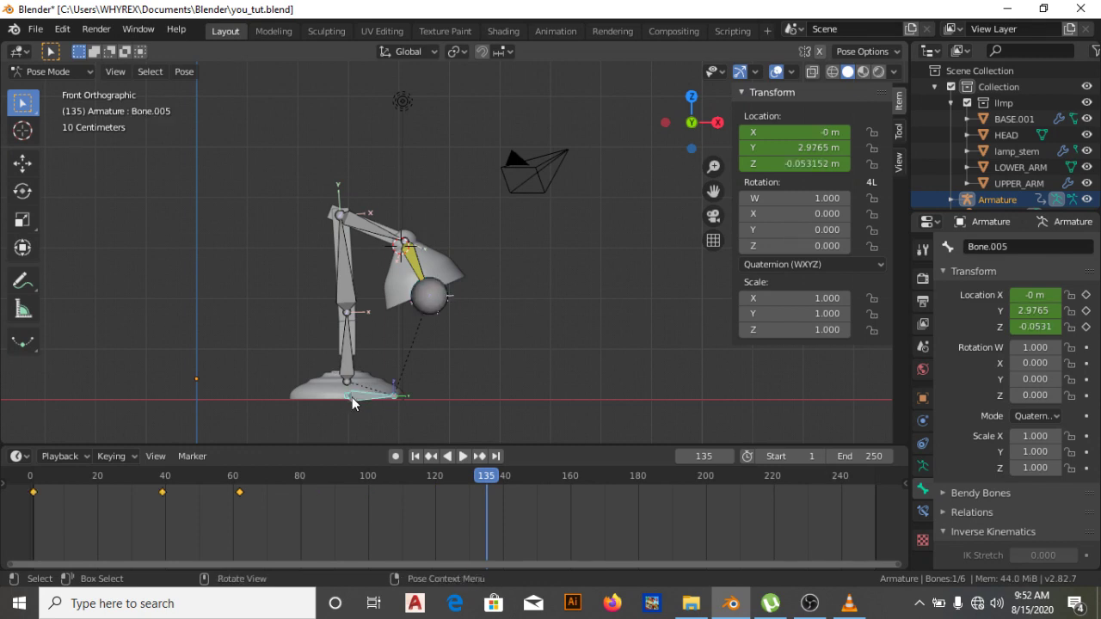
pyautogui.click(233, 479)
pyautogui.press('space')
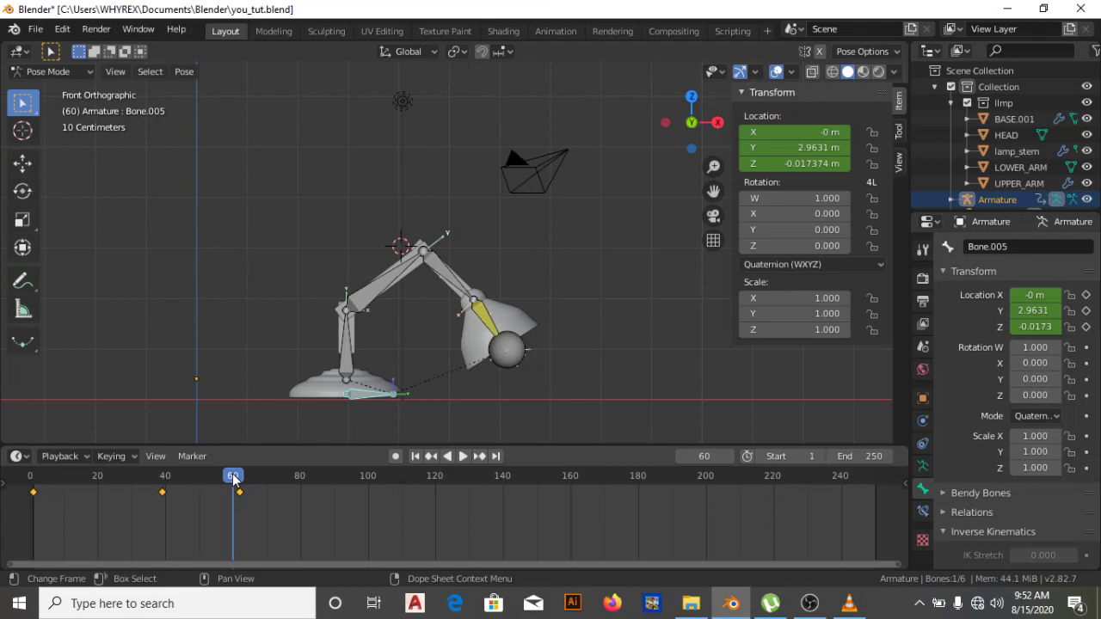
pyautogui.click(31, 479)
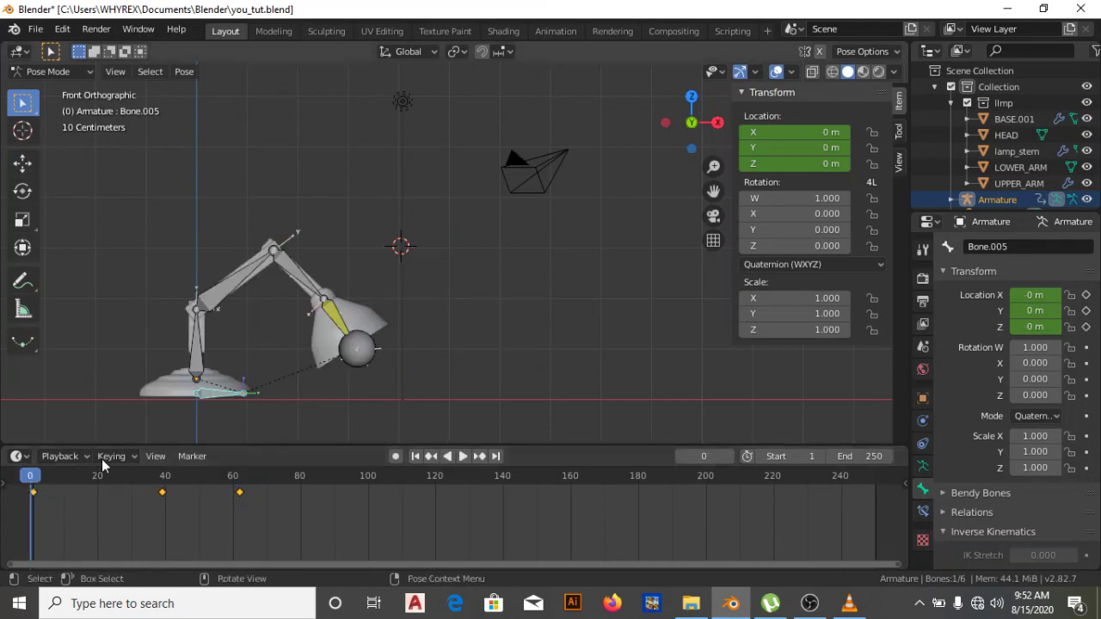
pyautogui.click(341, 351)
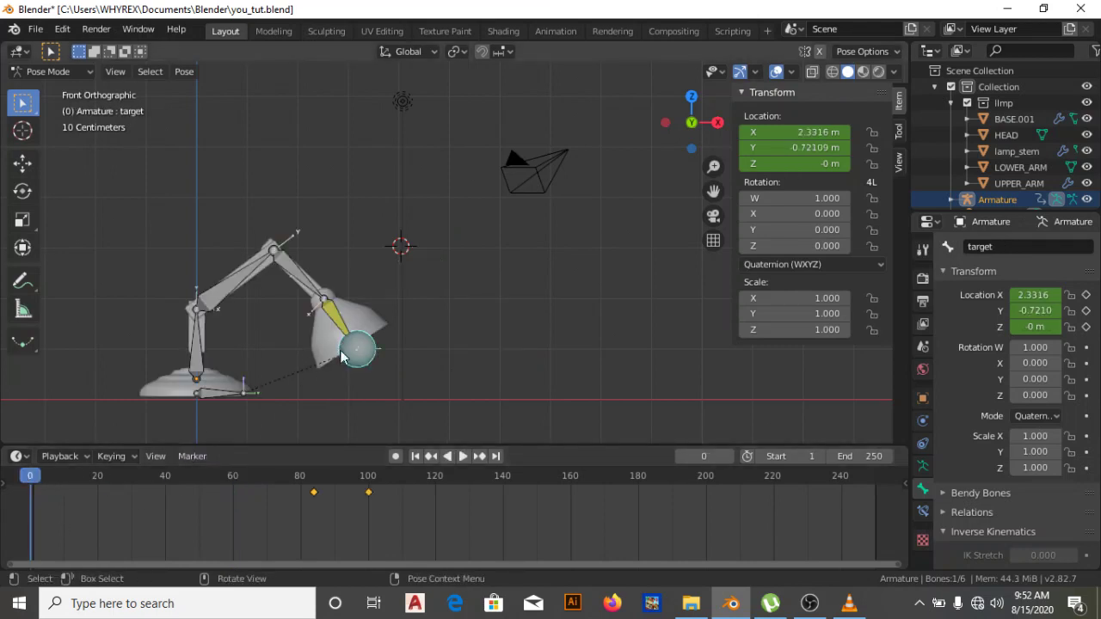
pyautogui.press('x')
pyautogui.click(387, 500)
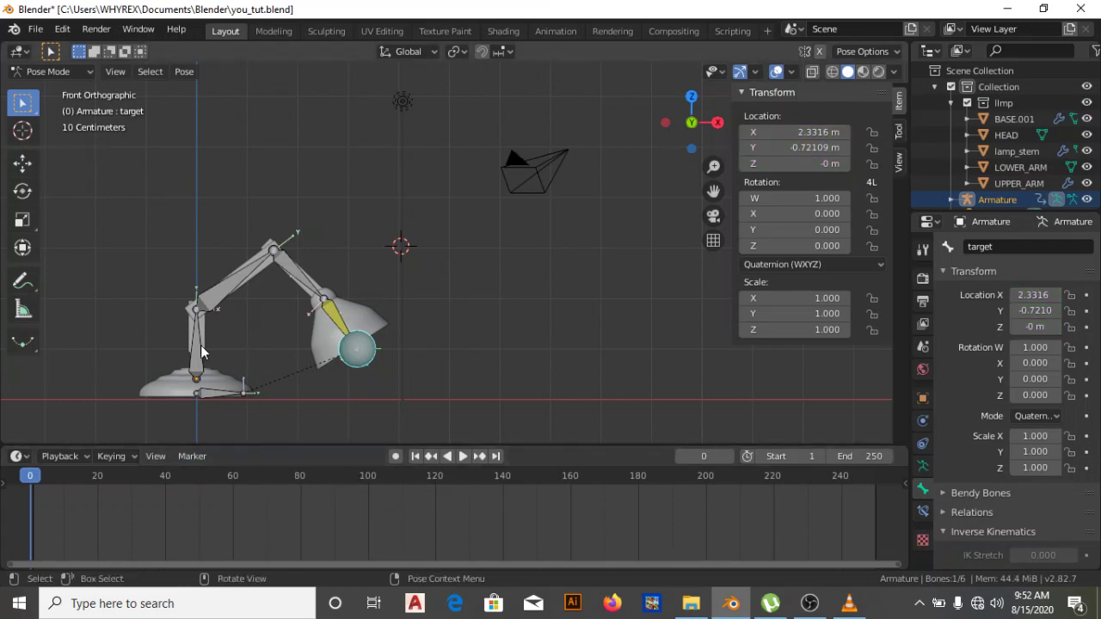
# Play the jump, stop at frame 79, and keyframe the target bone's current location there.
pyautogui.click(211, 393)
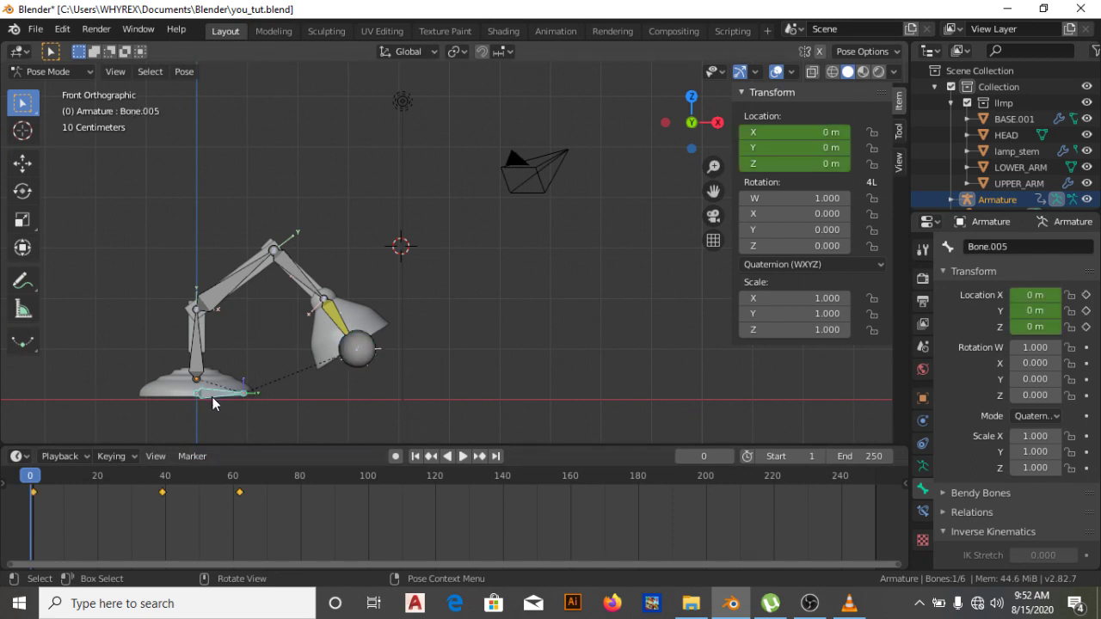
pyautogui.click(372, 354)
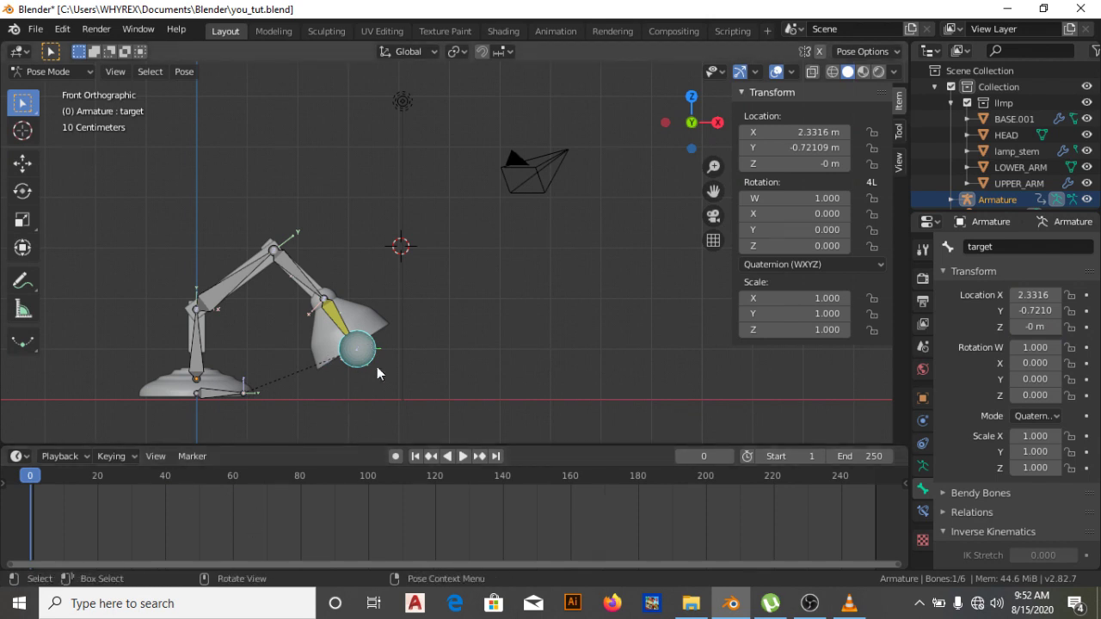
pyautogui.click(460, 457)
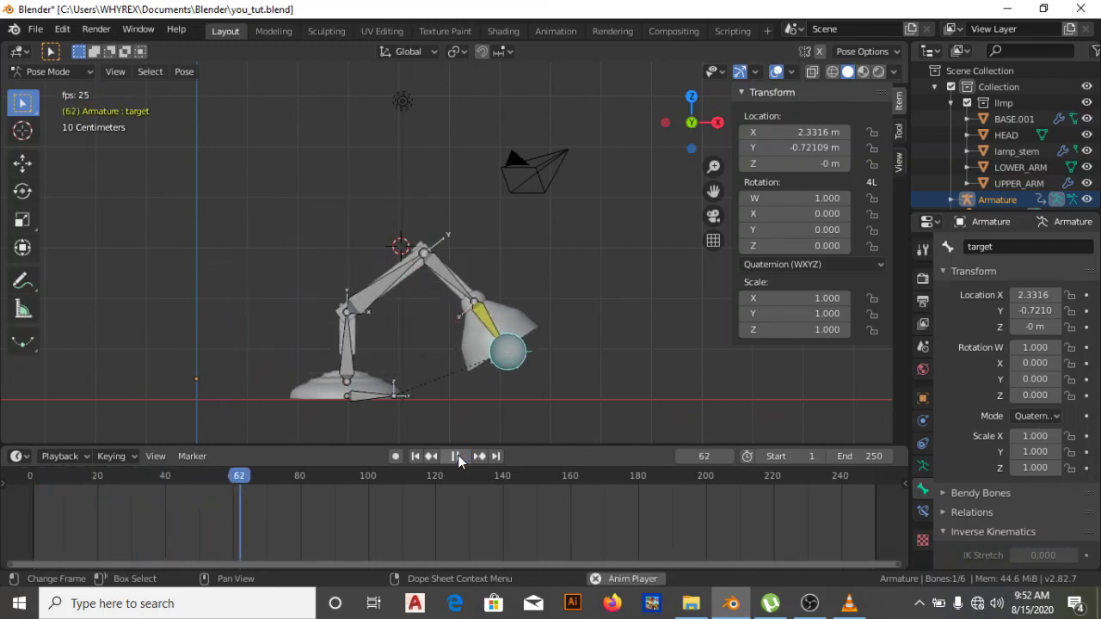
pyautogui.click(456, 456)
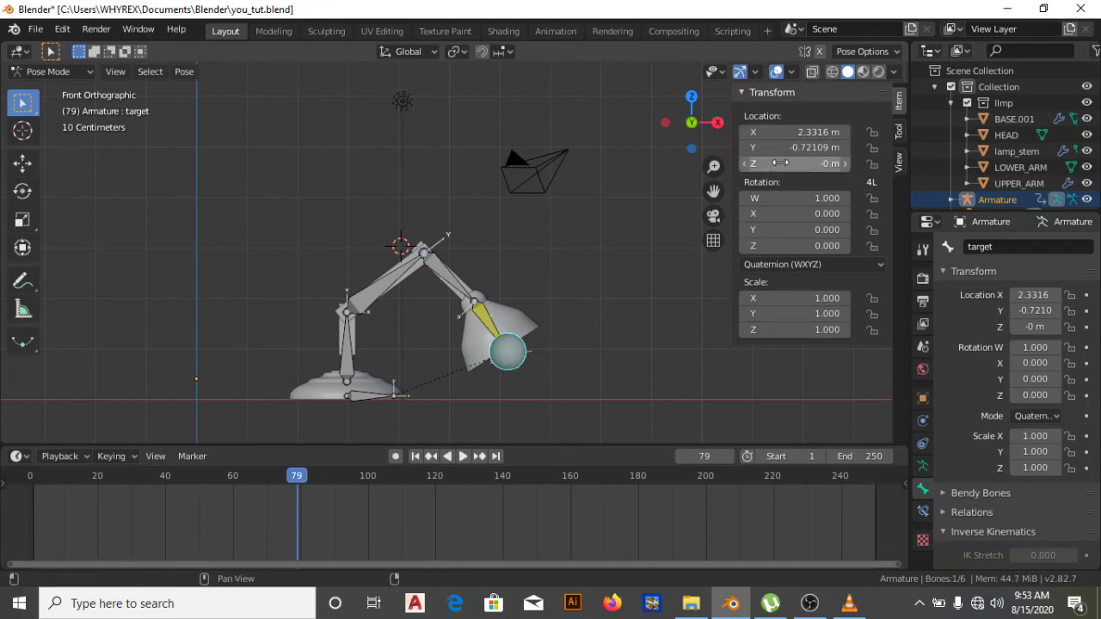
pyautogui.press('i')
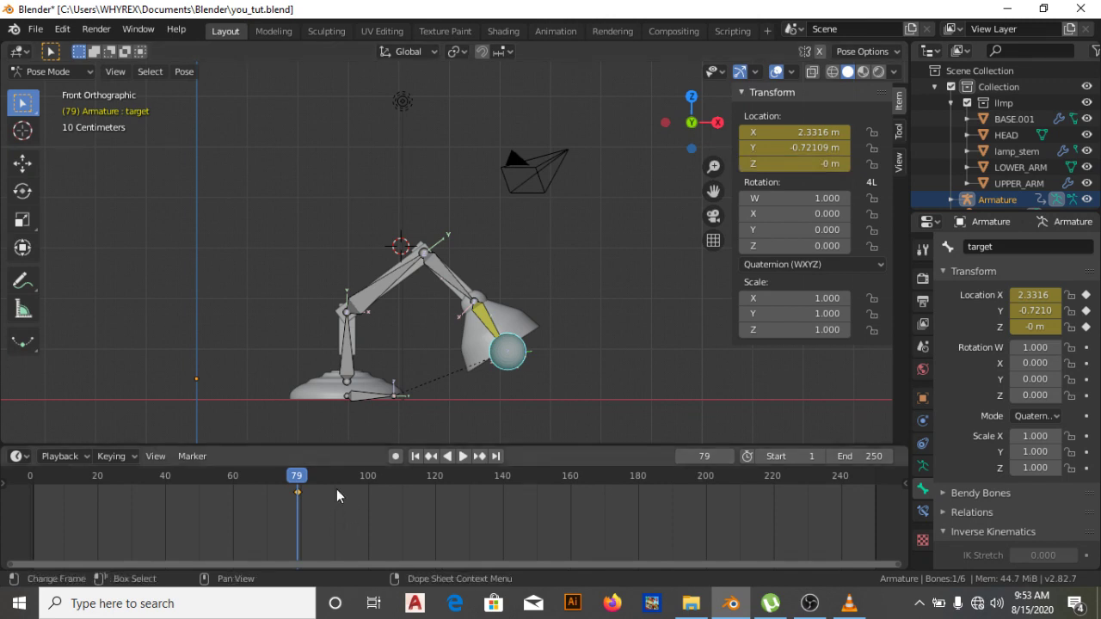
# At frame 103, raise the target bone to about X -0.220 m and Y -0.514 m and keyframe its location.
pyautogui.click(377, 475)
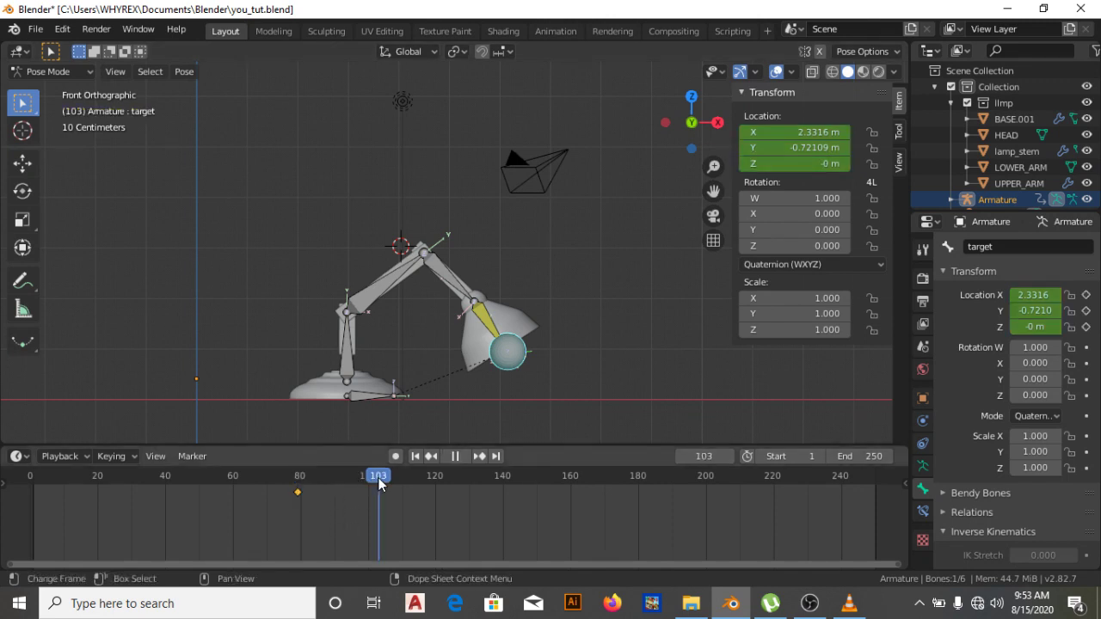
pyautogui.press('g')
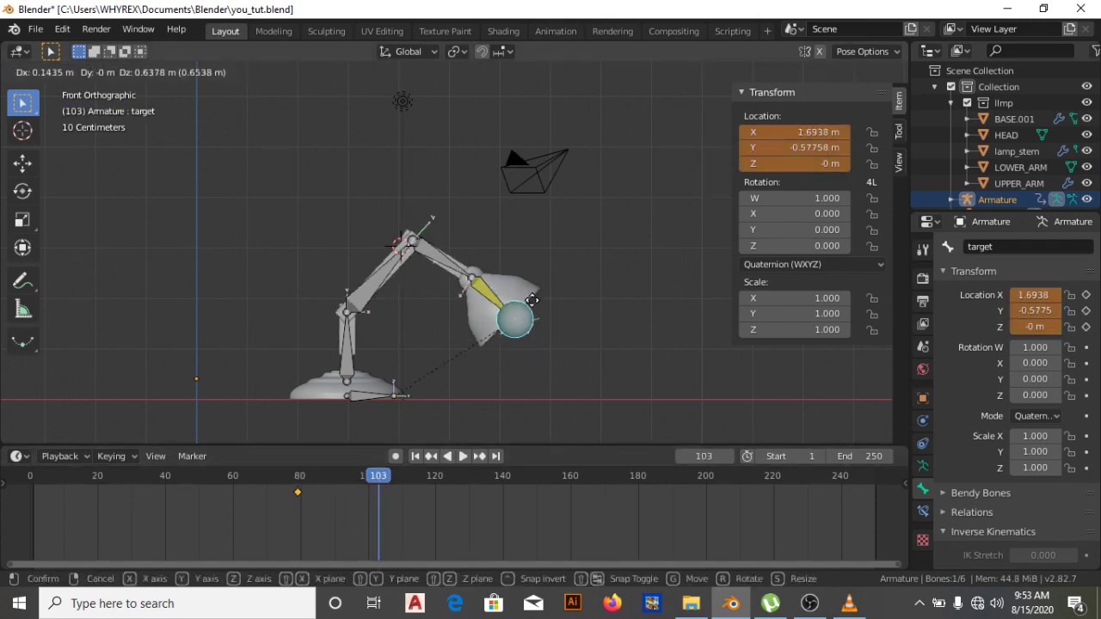
pyautogui.click(530, 263)
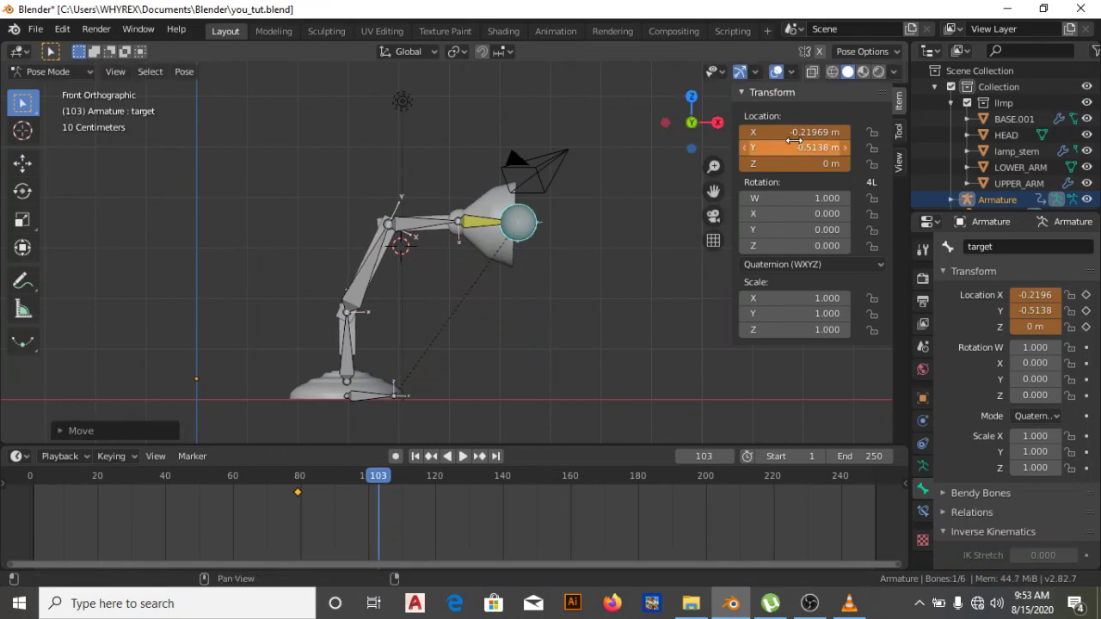
pyautogui.press('i')
# At frame 120, pull the target bone back to about X -0.571 m and Y -4.325 m and keyframe its location.
pyautogui.click(435, 477)
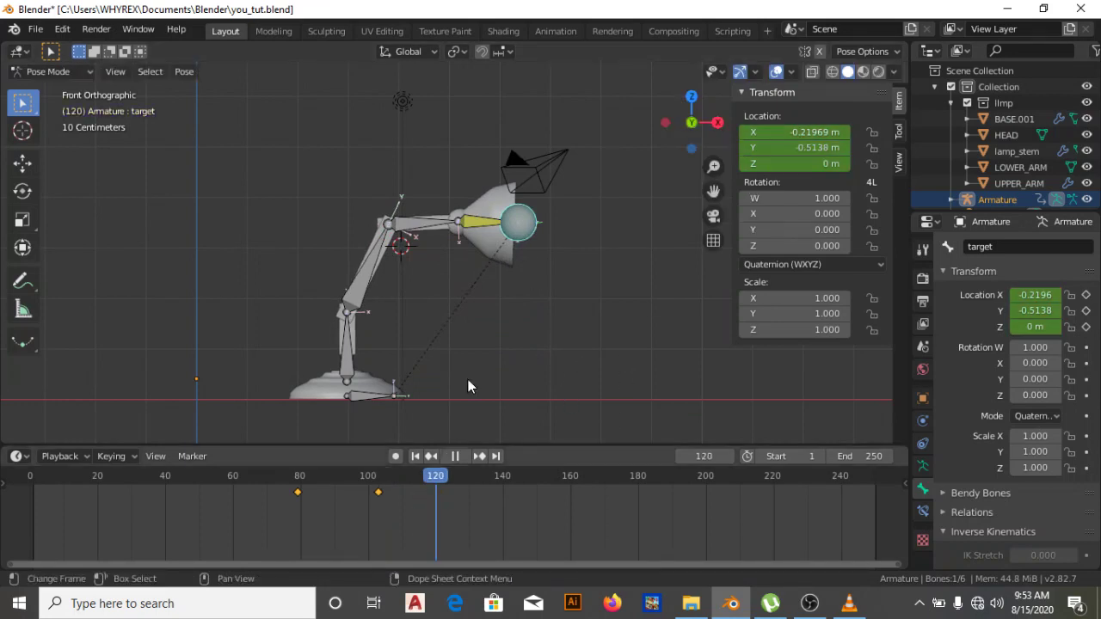
pyautogui.press('g')
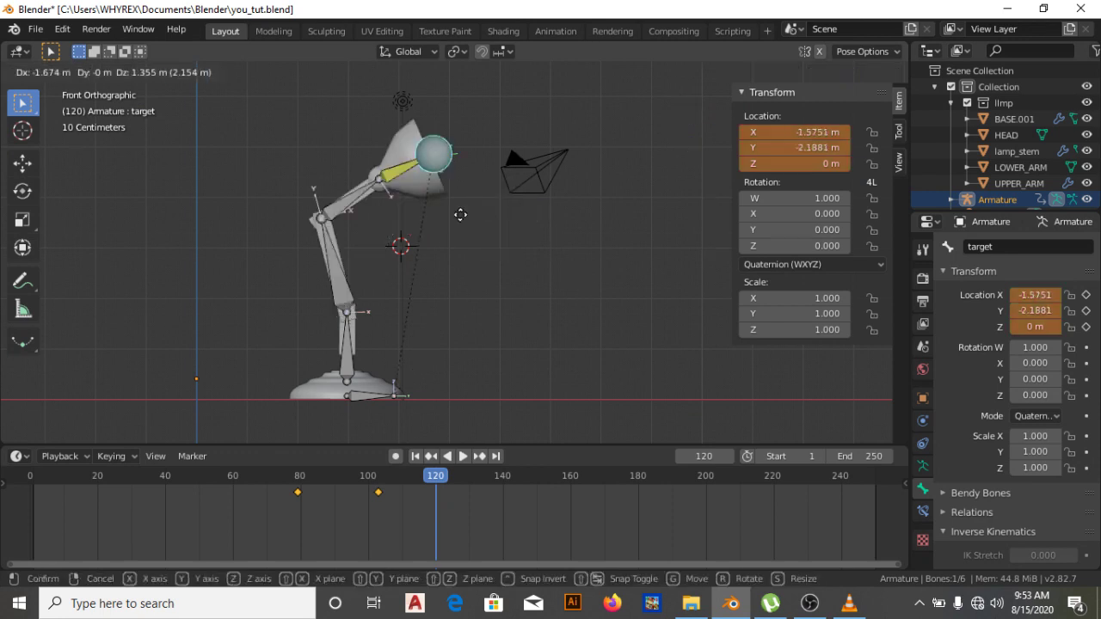
pyautogui.click(390, 269)
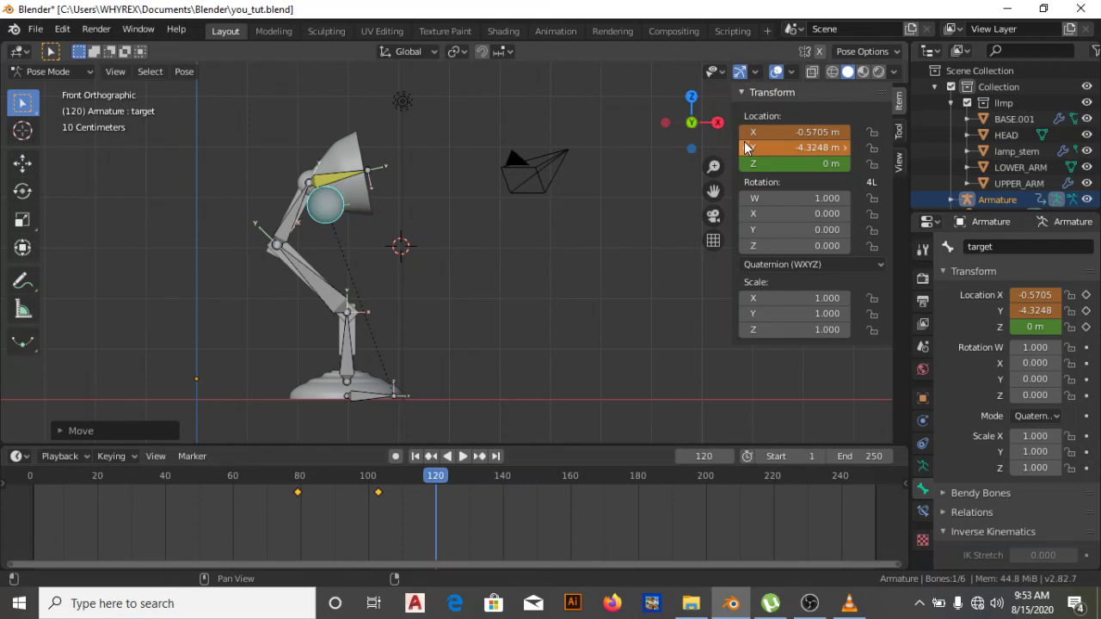
pyautogui.press('i')
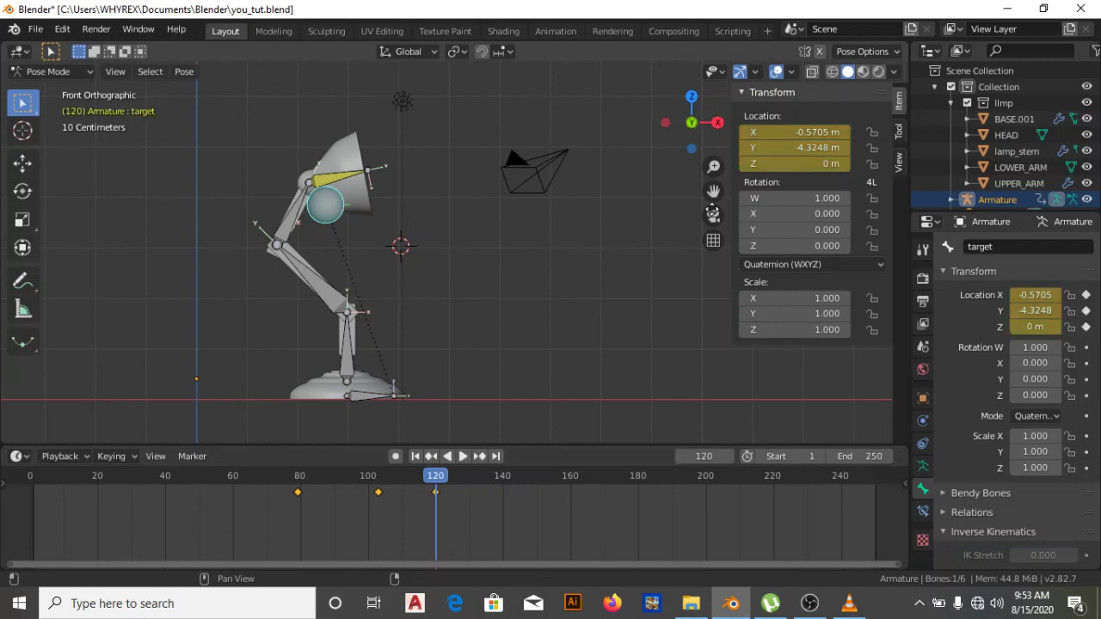
# Play the complete lamp animation from frame 1 and stop the playback.
pyautogui.click(33, 480)
pyautogui.press('space')
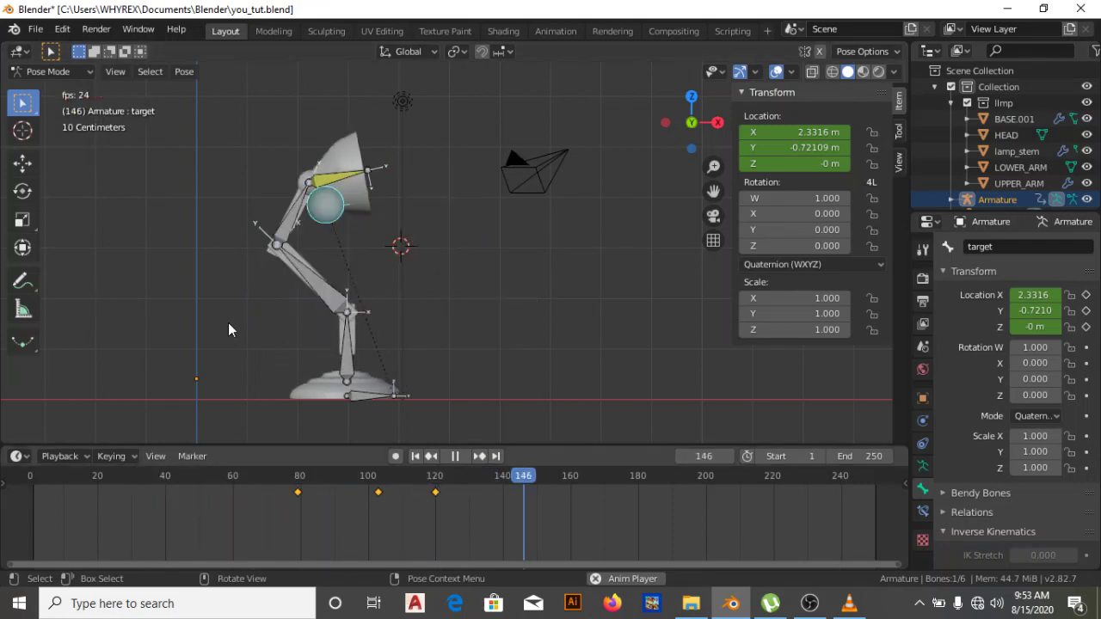
pyautogui.press('Escape')
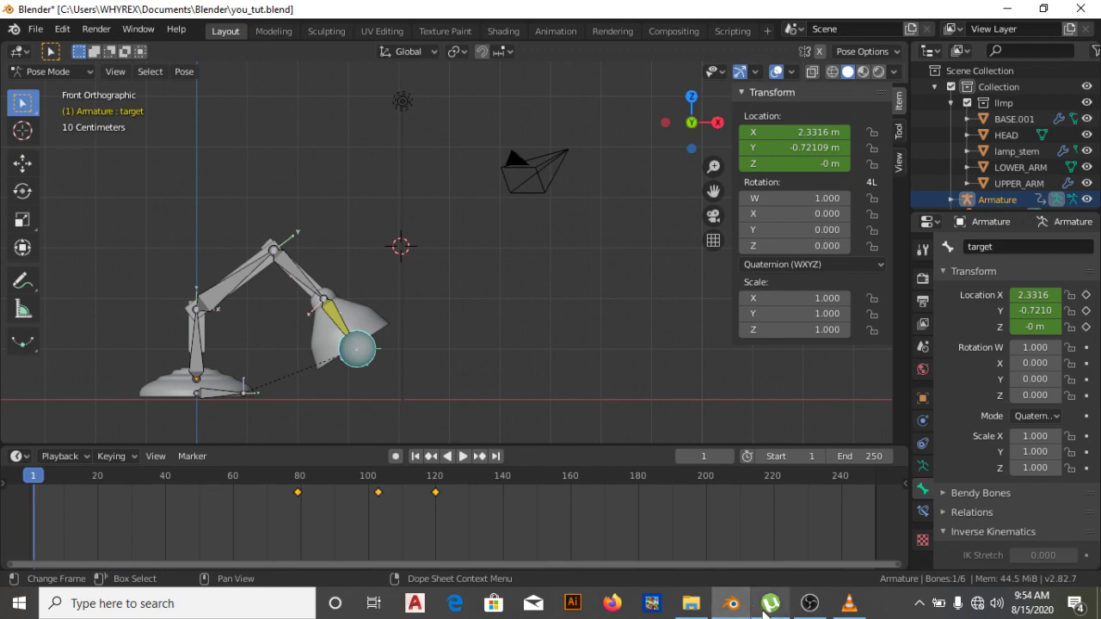
pyautogui.moveTo(809, 604)
pyautogui.click(831, 485)
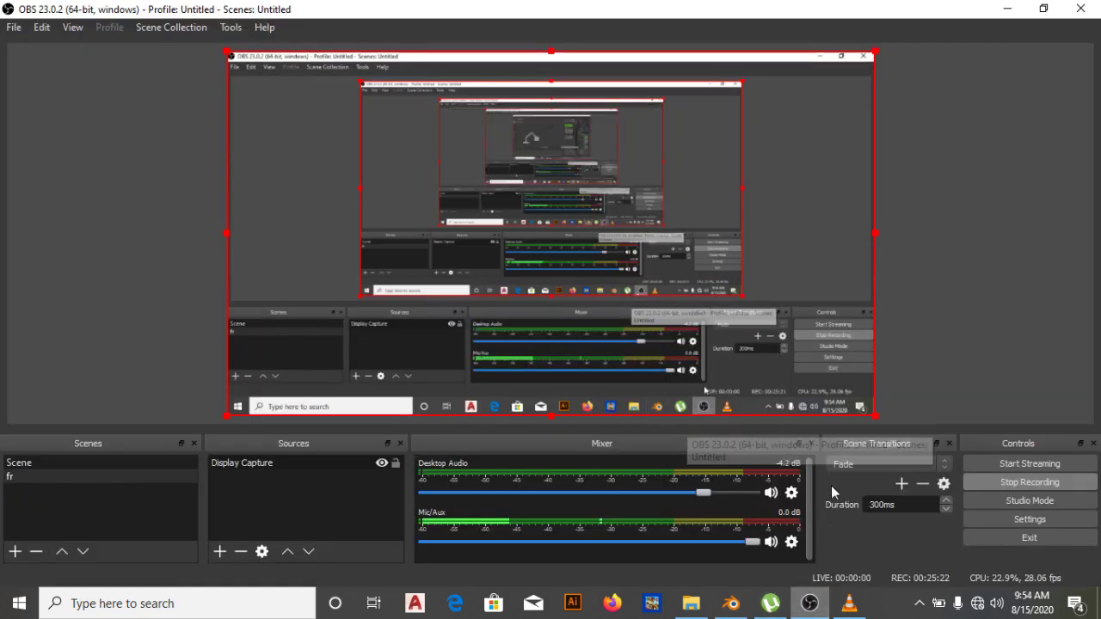